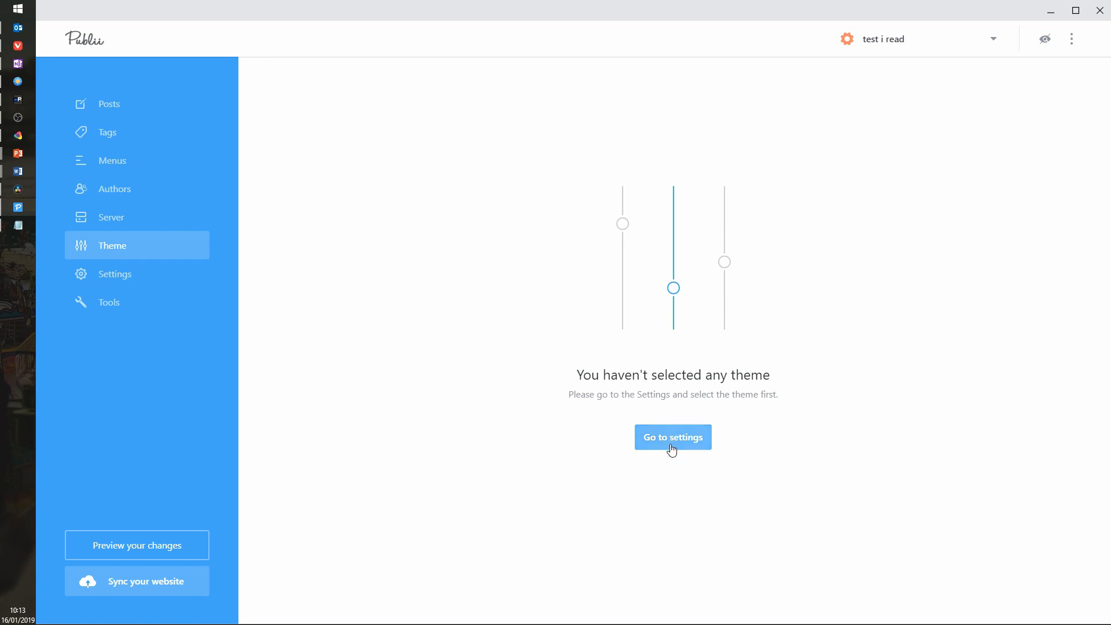
# Open the site settings and choose Technews (v.1.0.6.0) as the current theme
pyautogui.click(671, 444)
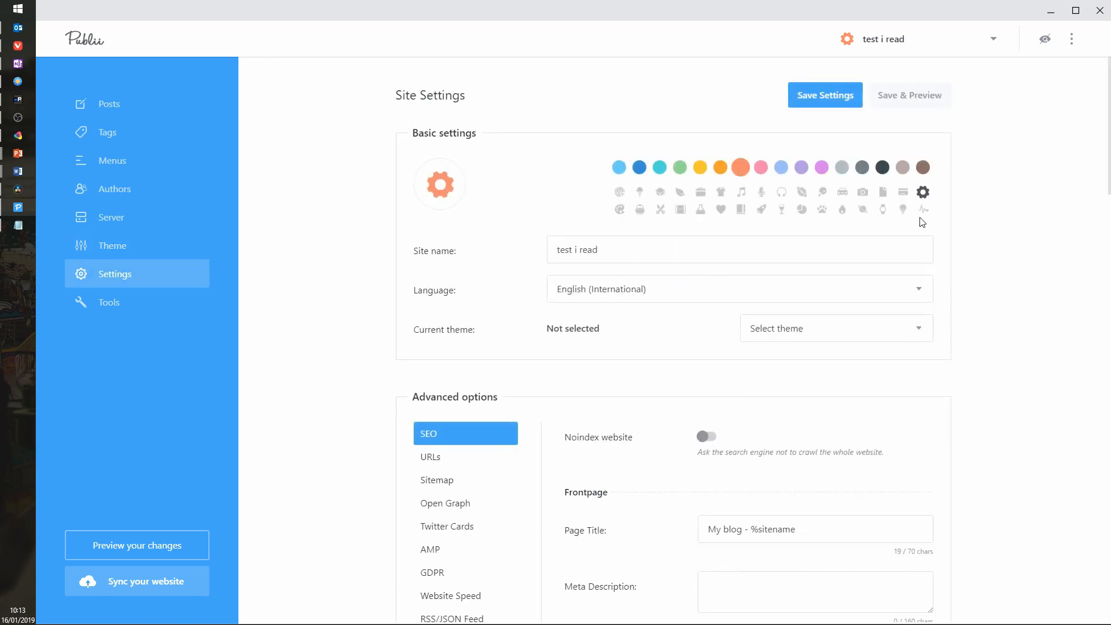
pyautogui.click(905, 331)
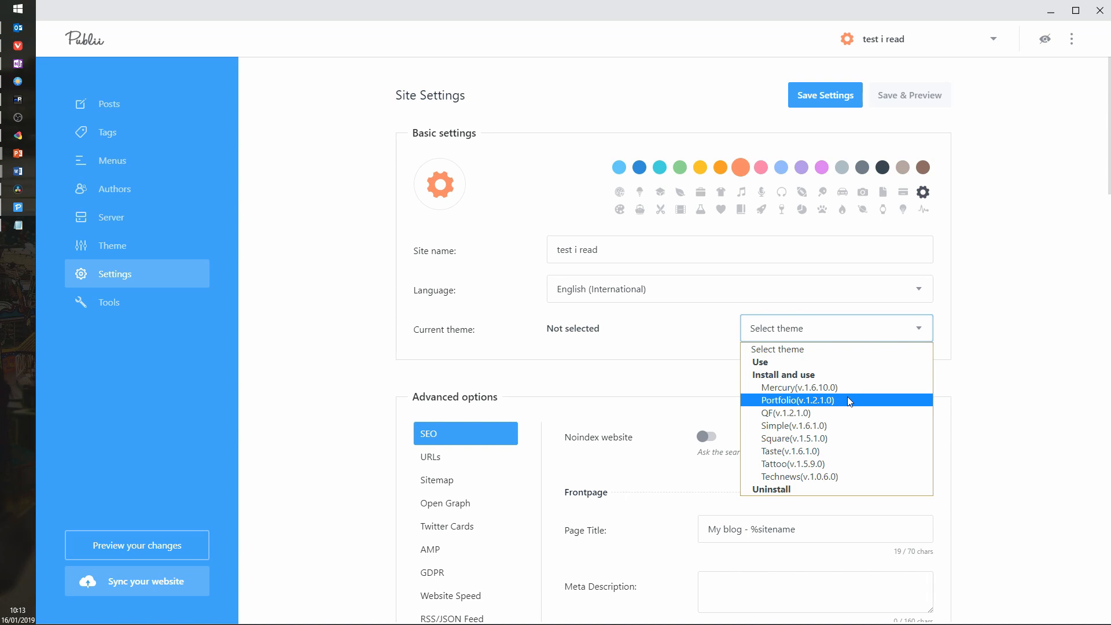
pyautogui.click(804, 477)
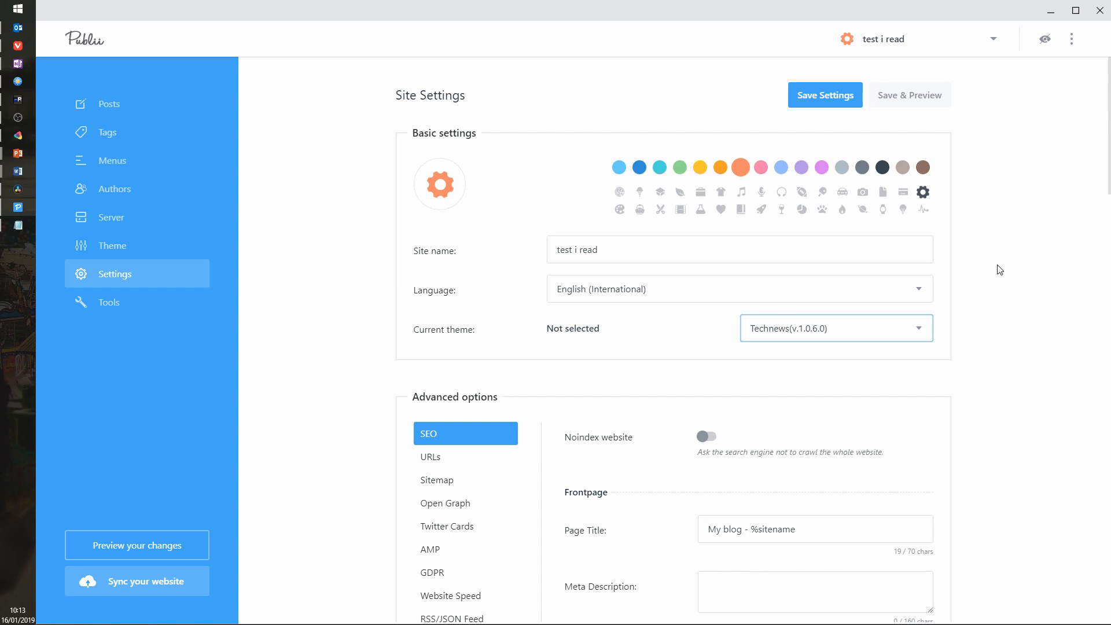
pyautogui.scroll(-1, 1005, 287)
pyautogui.scroll(-1, 1005, 288)
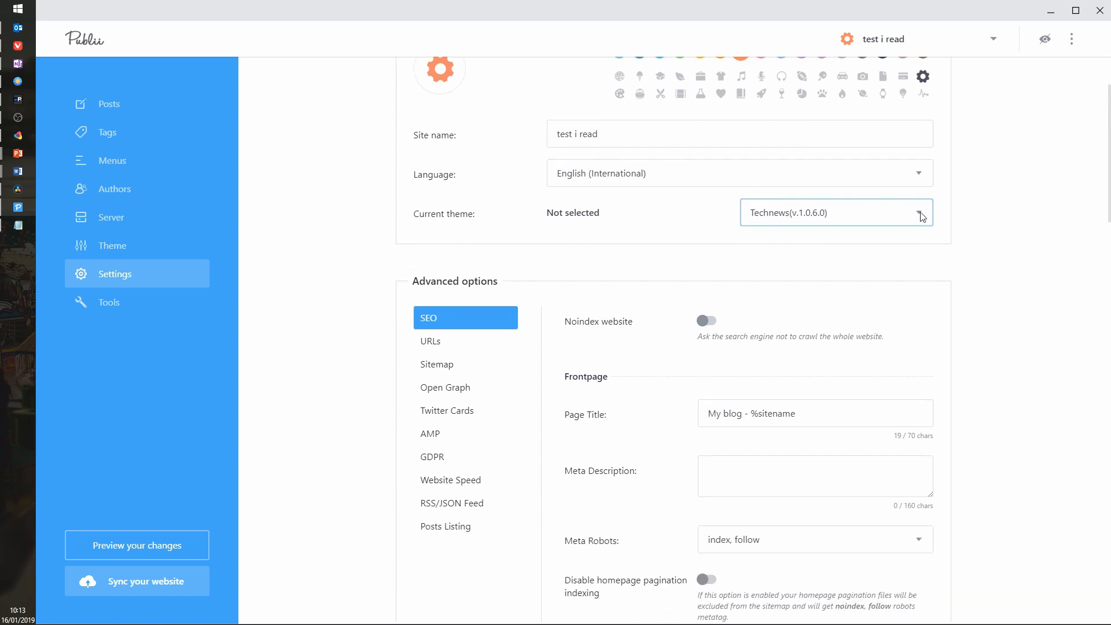
pyautogui.click(1009, 219)
# Change the frontpage page title in the SEO options to "My blog test - %sitename"
pyautogui.scroll(-2, 1010, 224)
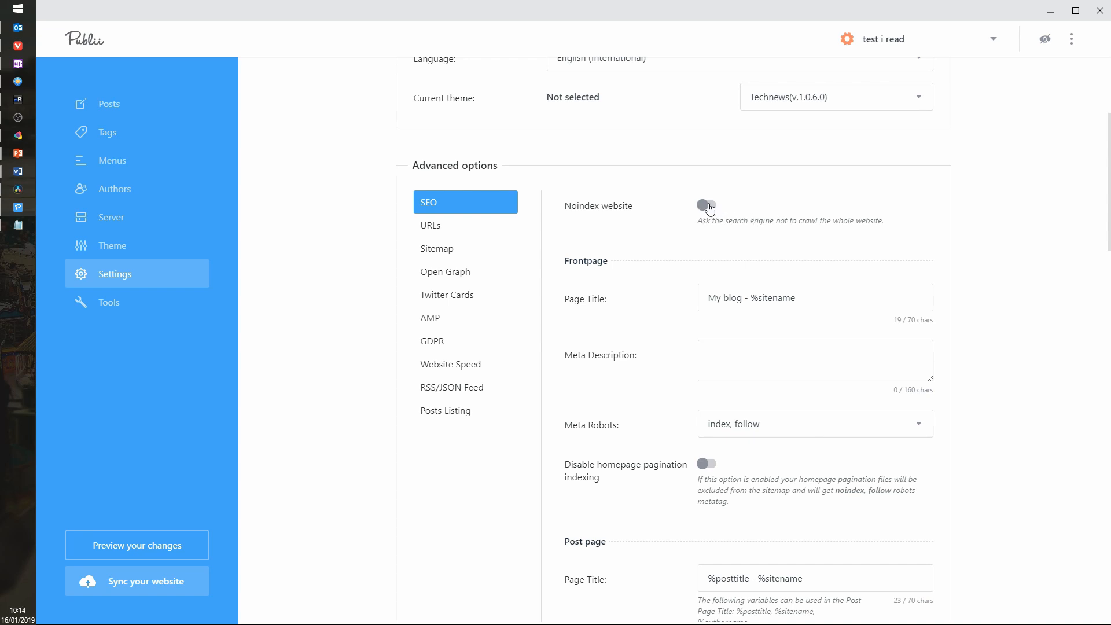
pyautogui.scroll(-3, 1016, 245)
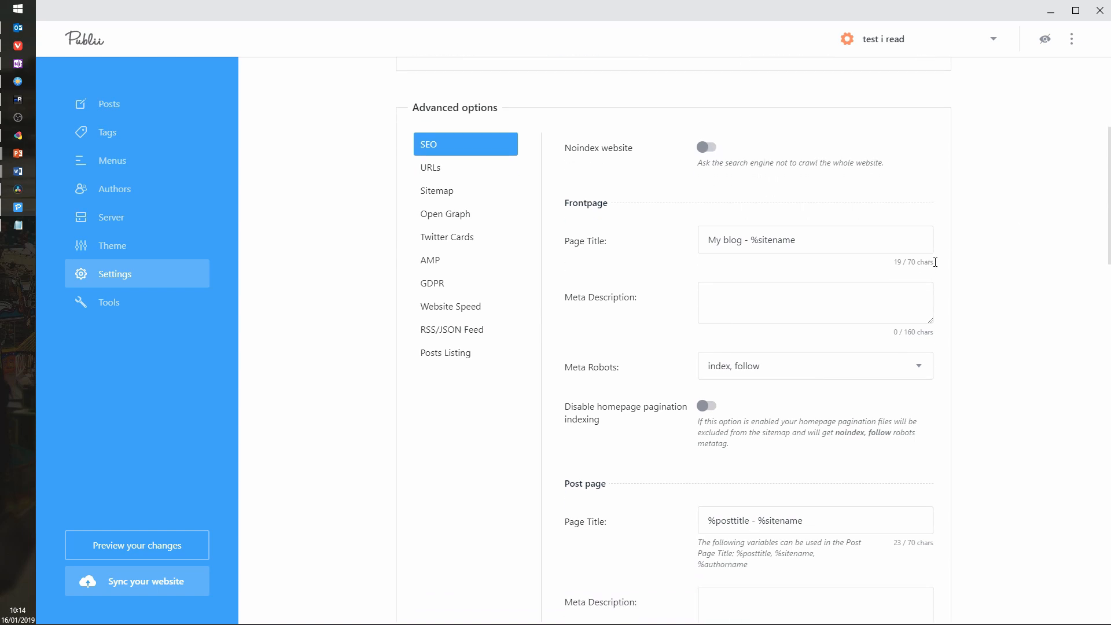
pyautogui.scroll(3, 988, 218)
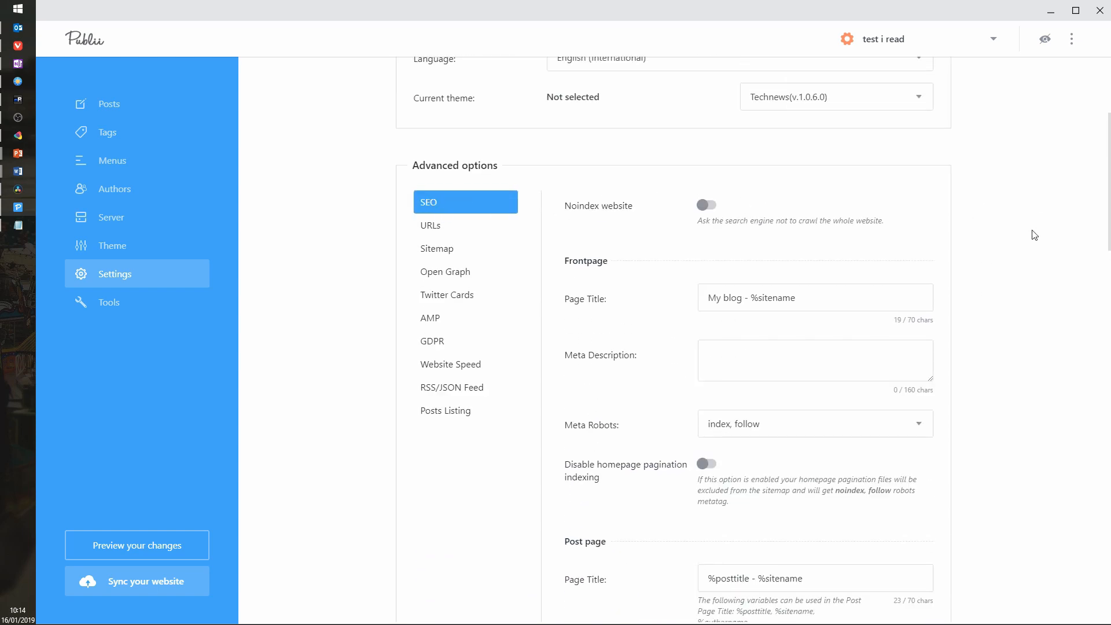
pyautogui.scroll(-2, 998, 230)
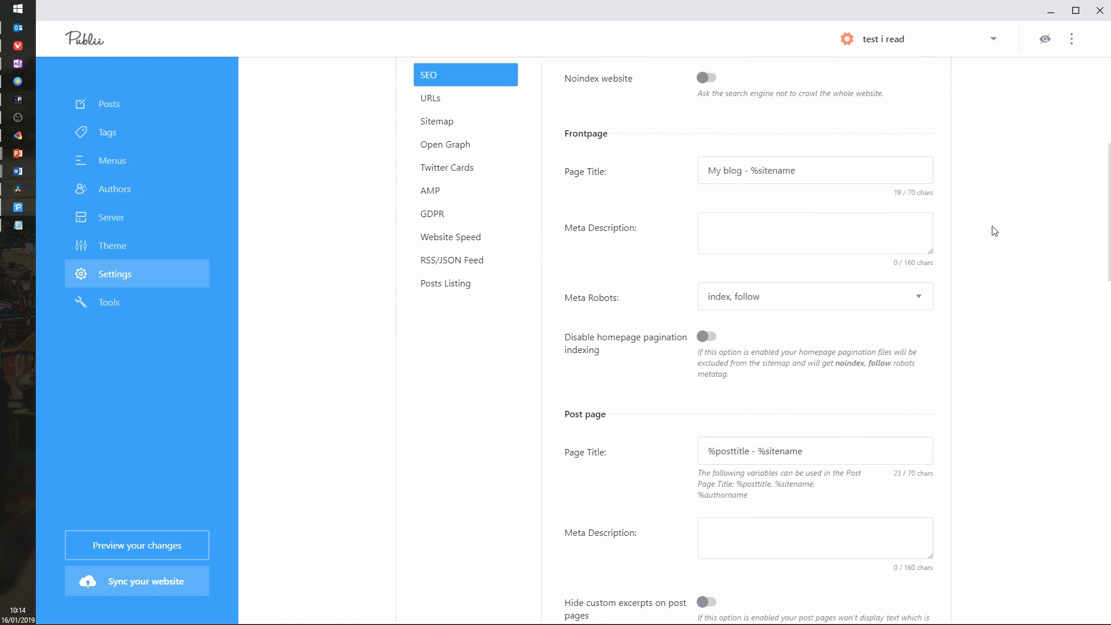
pyautogui.scroll(1, 995, 232)
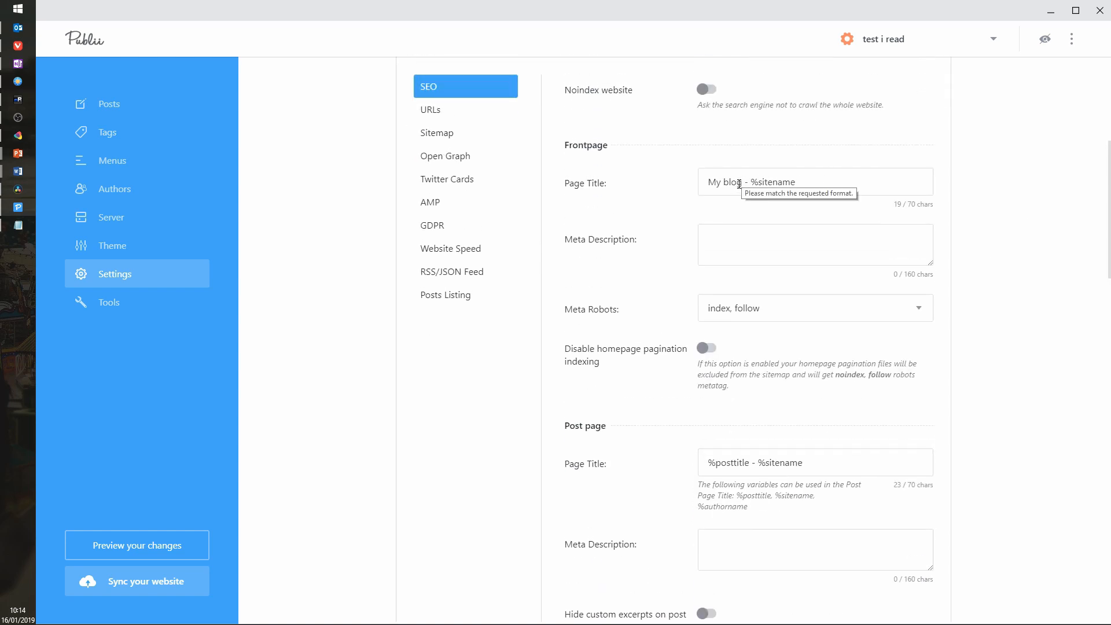
pyautogui.click(741, 183)
pyautogui.write('test')
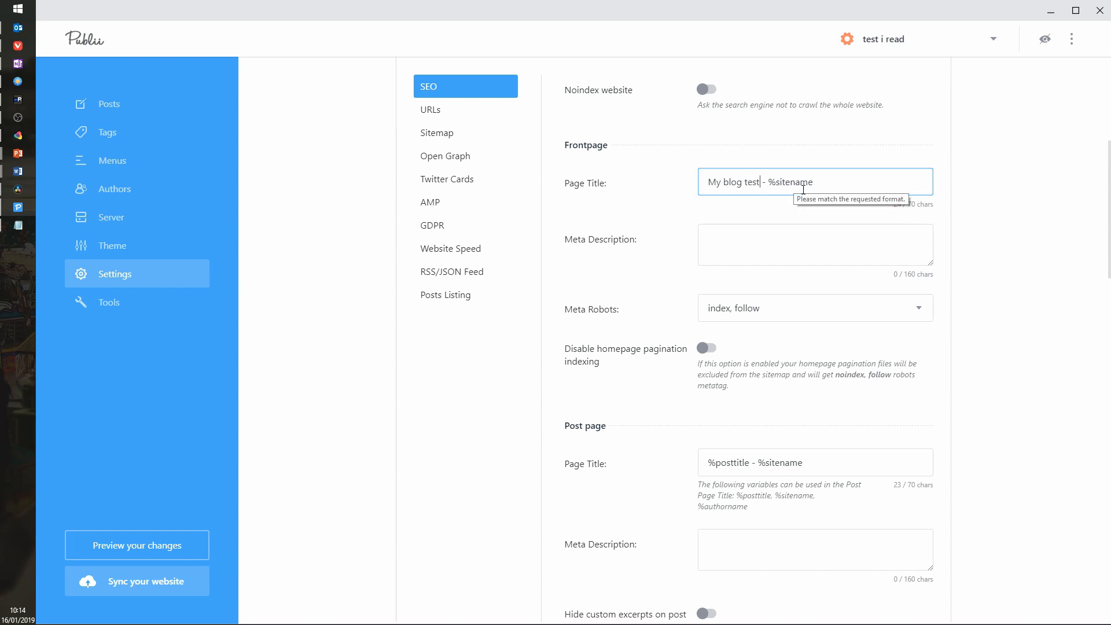
# Review the SEO options for the frontpage and the post, tag, author, error and search pages
pyautogui.click(766, 245)
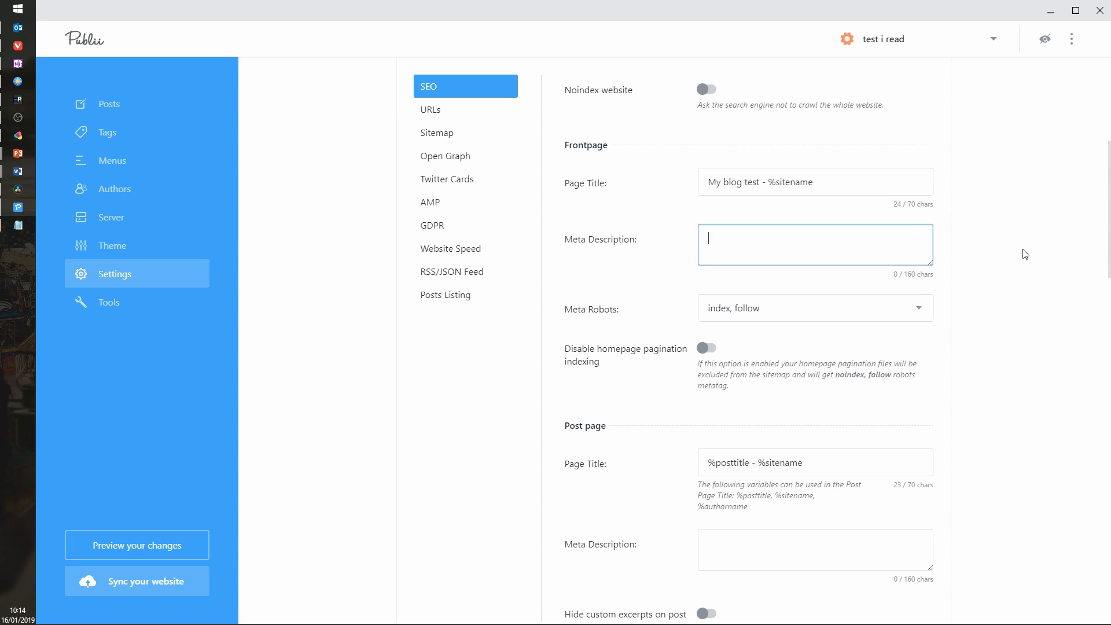
pyautogui.scroll(-2, 1014, 275)
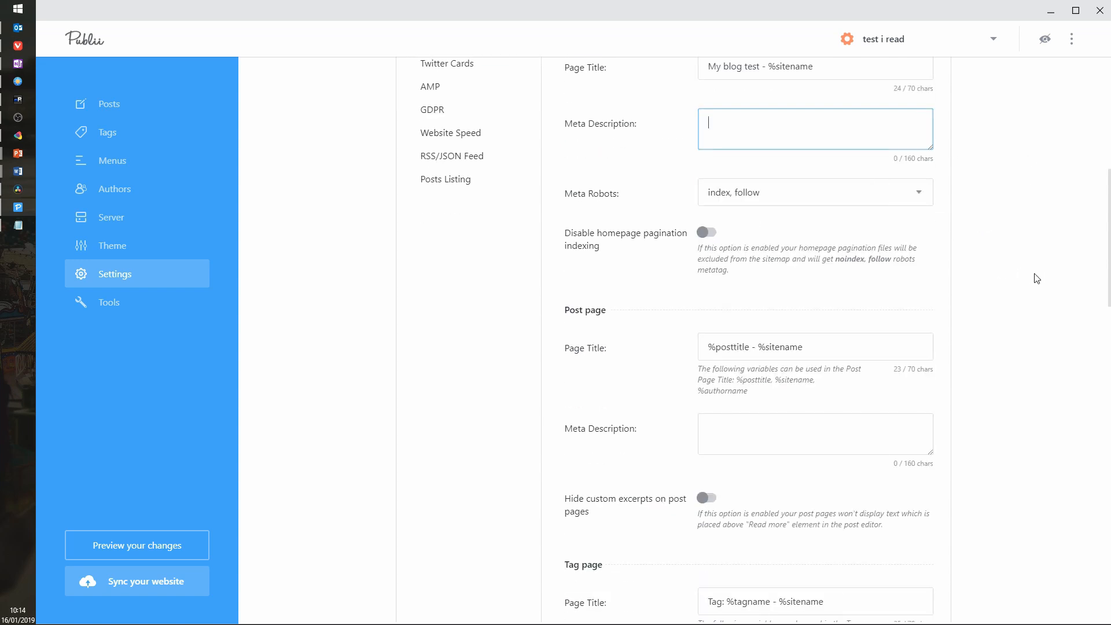
pyautogui.scroll(-1, 1034, 275)
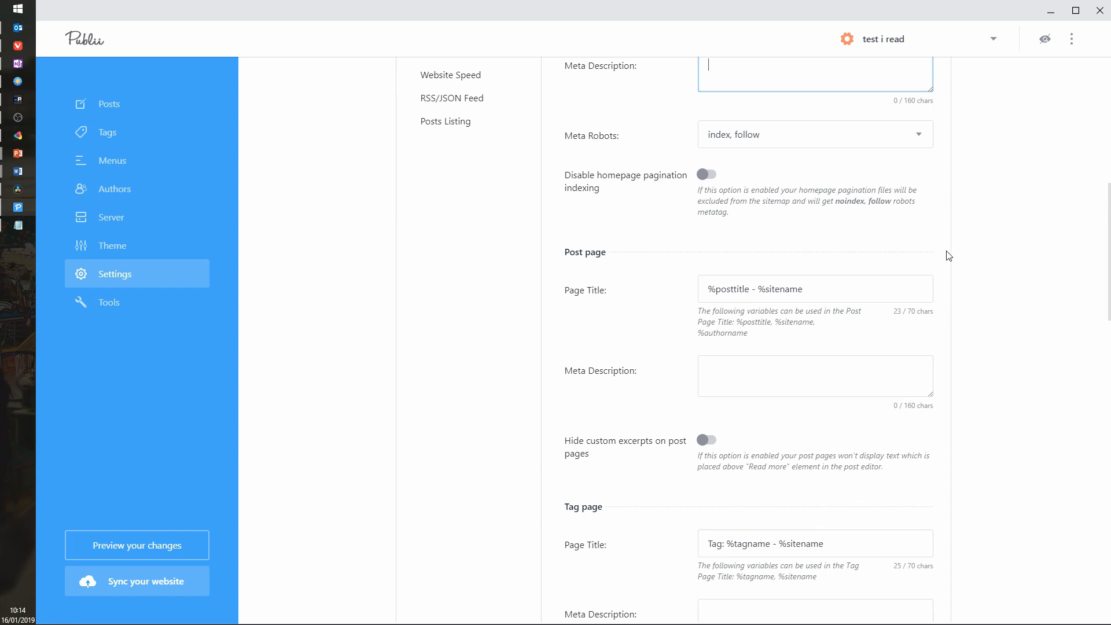
pyautogui.scroll(-2, 989, 261)
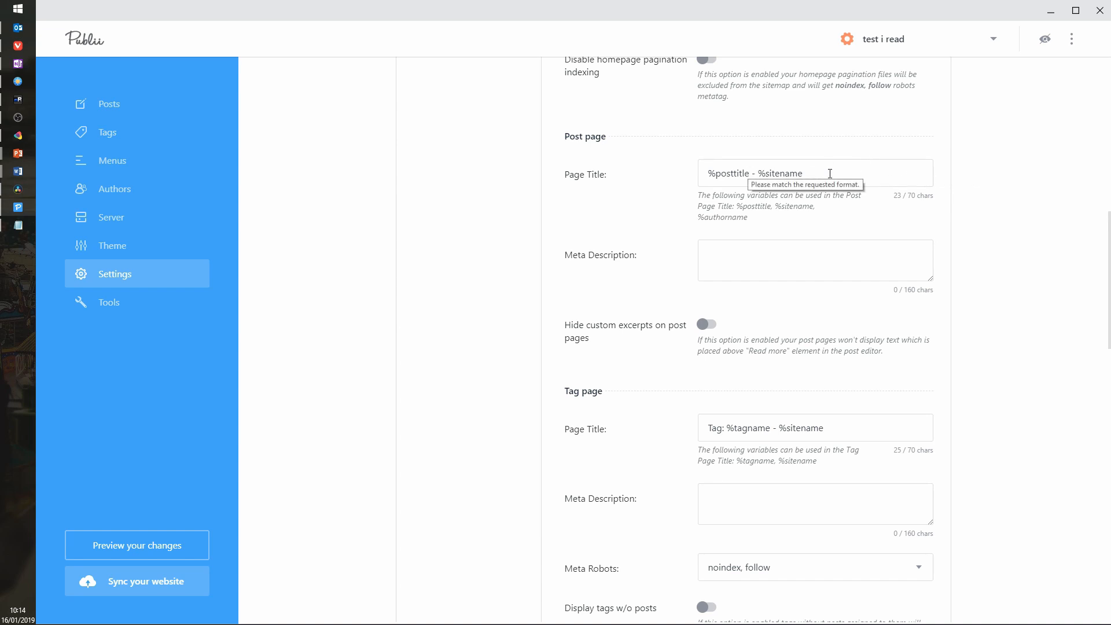
pyautogui.scroll(-4, 950, 235)
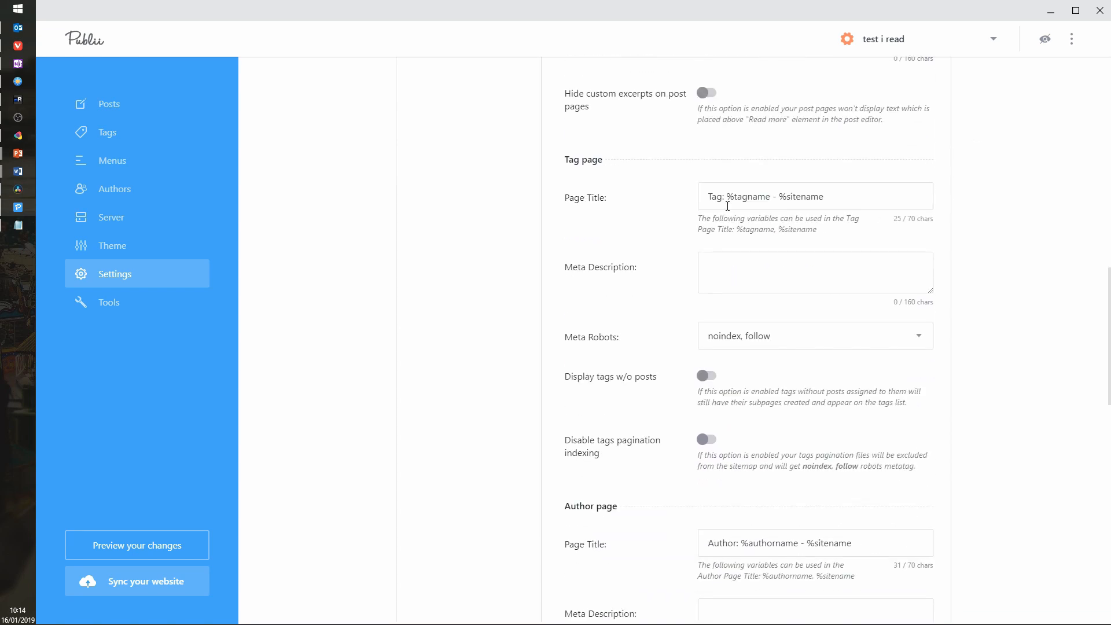
pyautogui.scroll(-2, 999, 226)
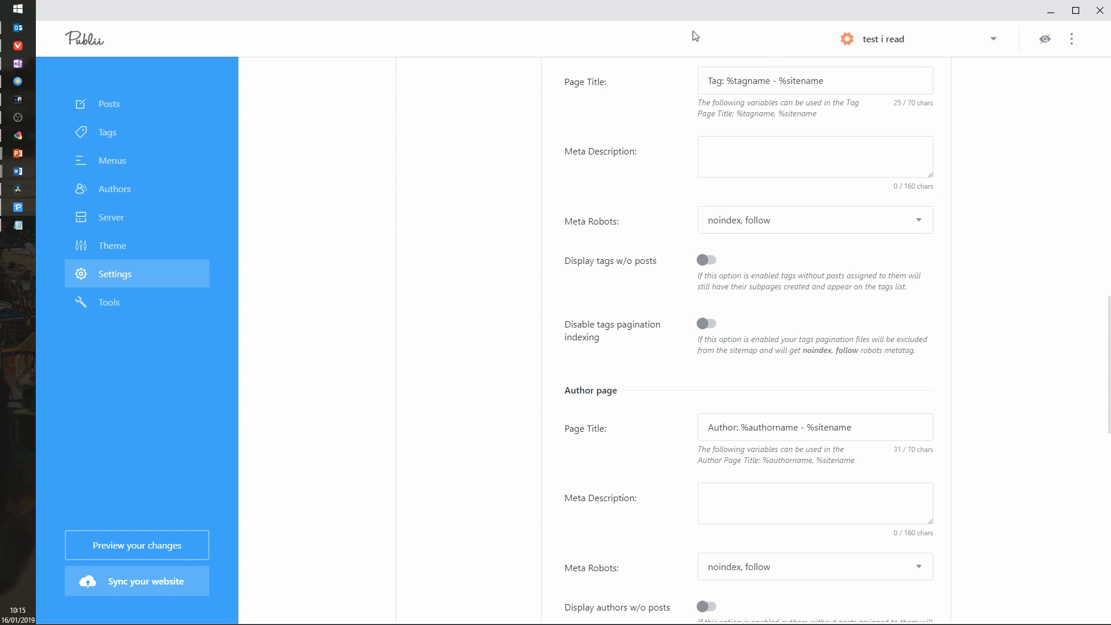
pyautogui.tripleClick(768, 81)
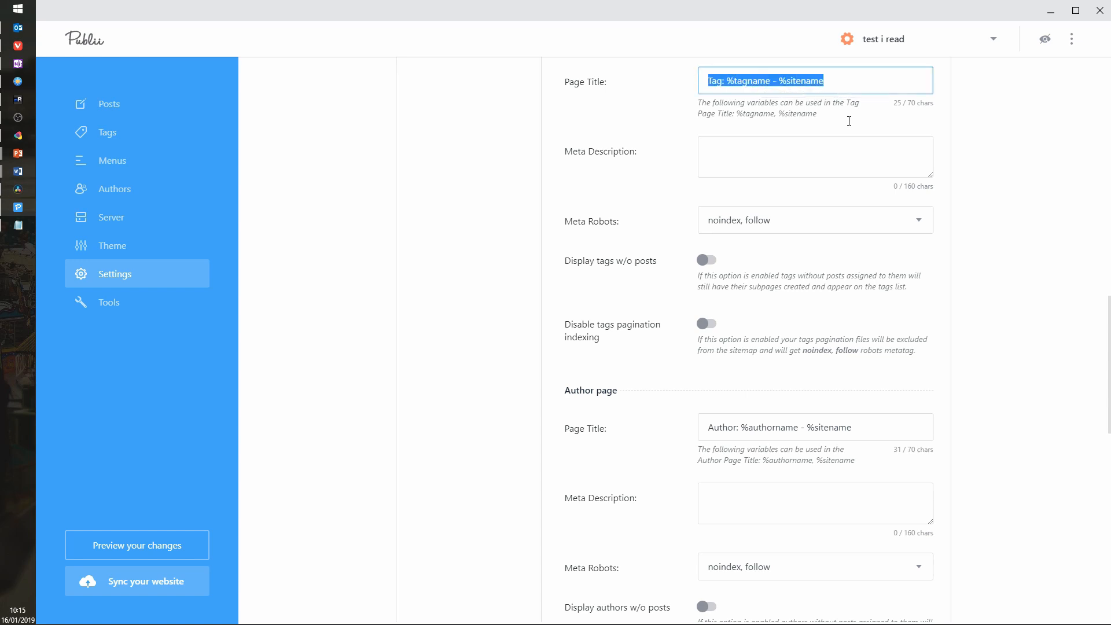
pyautogui.click(1022, 196)
pyautogui.scroll(-4, 875, 141)
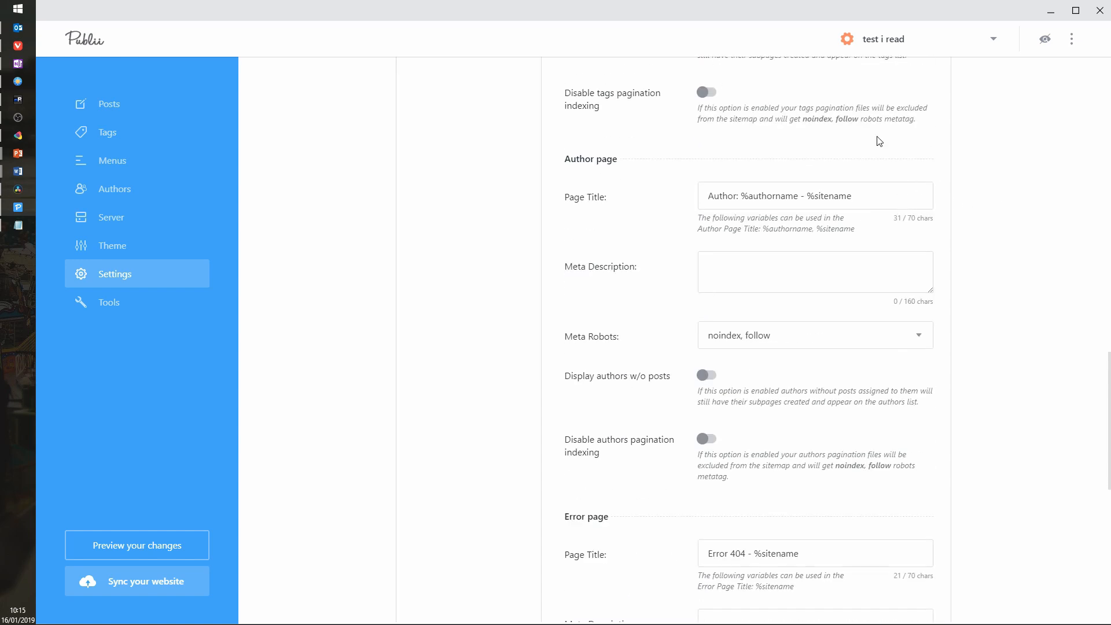
pyautogui.scroll(2, 769, 111)
pyautogui.scroll(1, 821, 182)
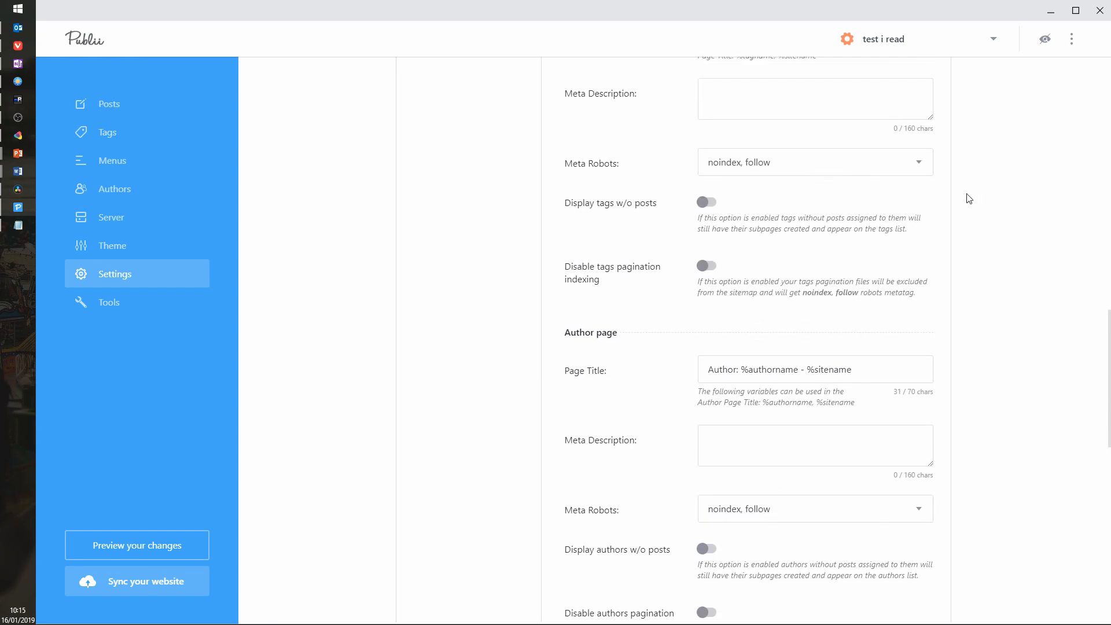
pyautogui.scroll(-4, 967, 196)
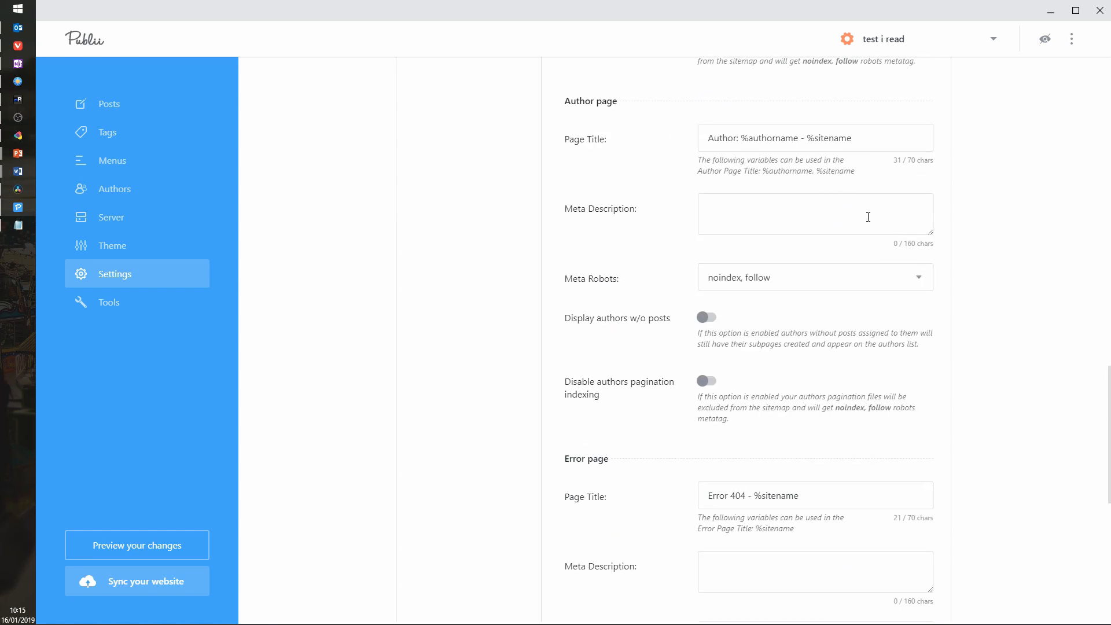
pyautogui.scroll(-4, 1024, 211)
pyautogui.scroll(-4, 983, 203)
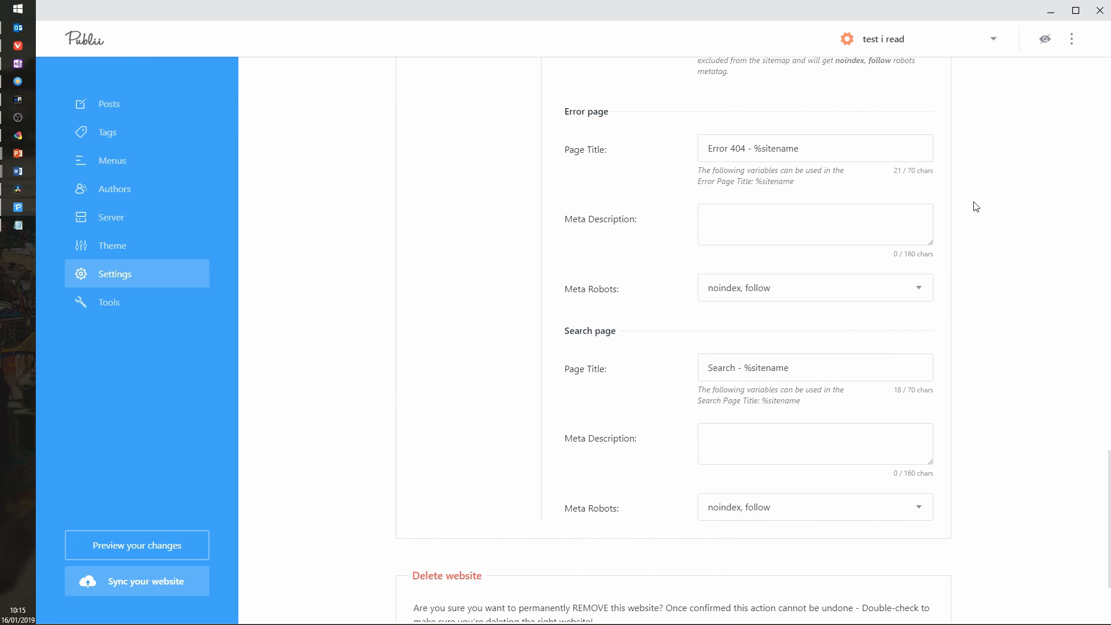
pyautogui.scroll(2, 949, 214)
pyautogui.scroll(-2, 978, 214)
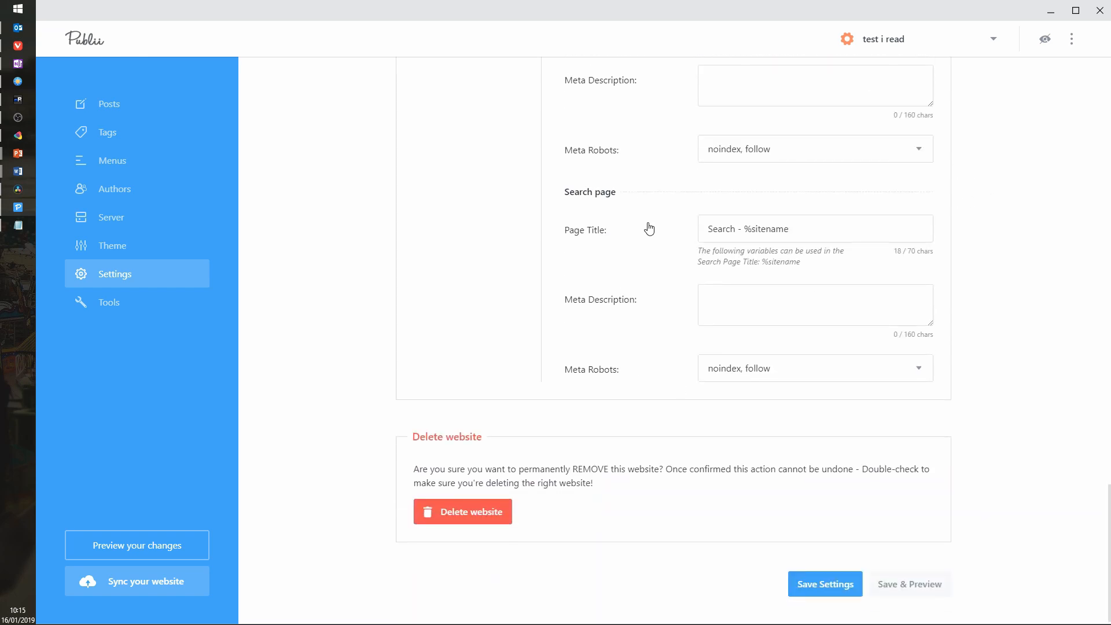
pyautogui.scroll(8, 889, 363)
pyautogui.scroll(10, 888, 358)
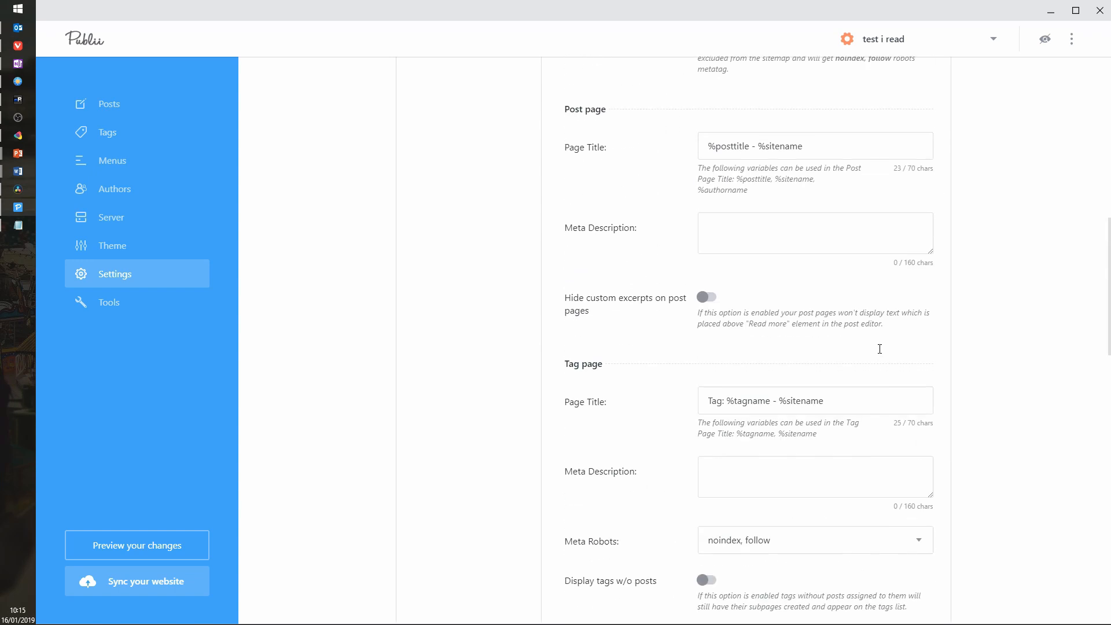
pyautogui.scroll(-4, 728, 374)
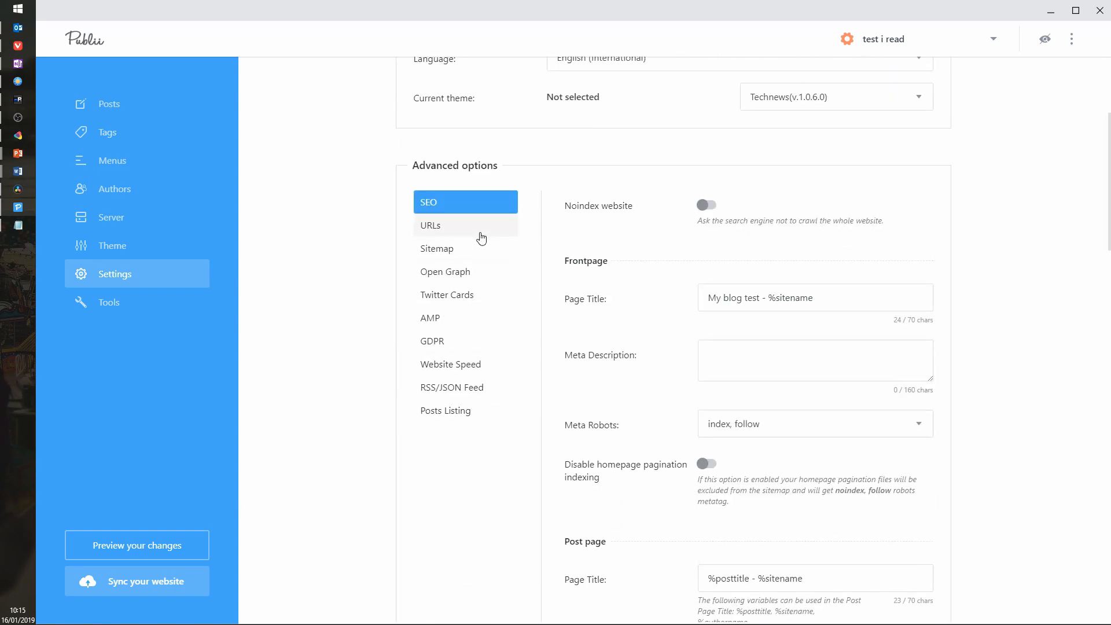
# Enable pretty URLs in the advanced URL options
pyautogui.click(453, 229)
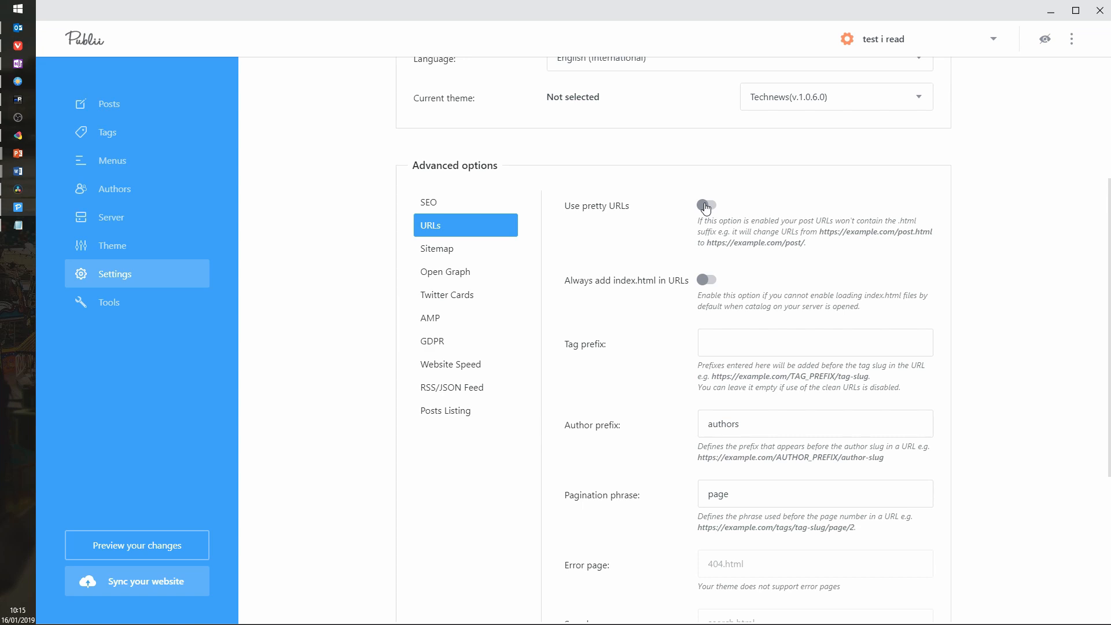
pyautogui.moveTo(897, 234); pyautogui.dragTo(932, 234)
pyautogui.click(808, 247)
pyautogui.moveTo(934, 234); pyautogui.dragTo(852, 236)
pyautogui.click(852, 236)
pyautogui.click(709, 206)
pyautogui.scroll(-1, 997, 269)
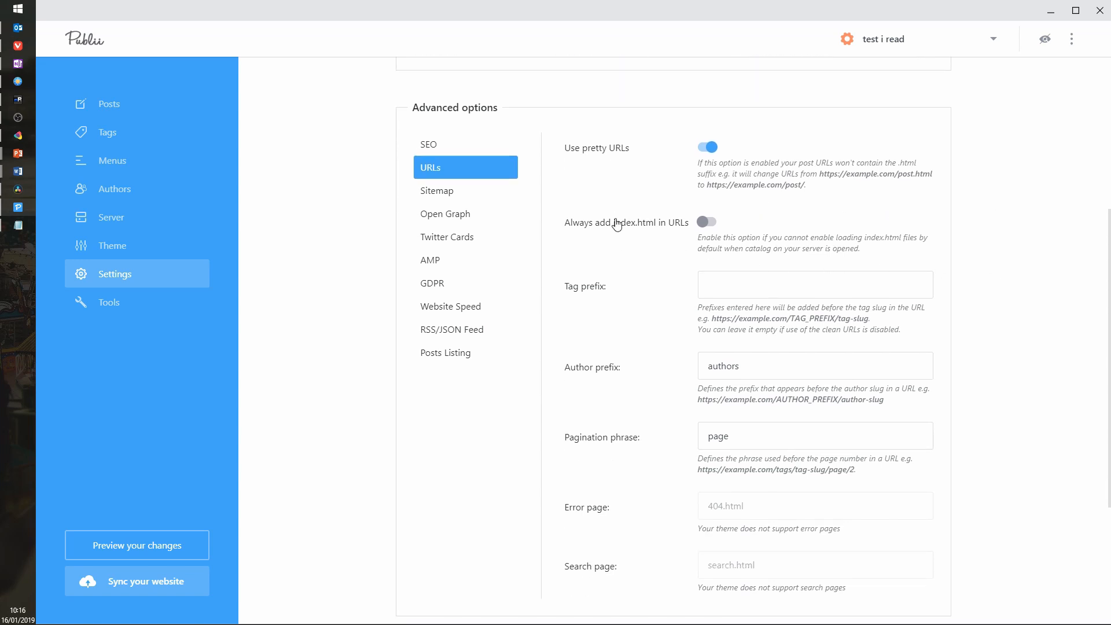
# Look over the remaining URL options and try to save the site settings
pyautogui.scroll(-2, 1028, 326)
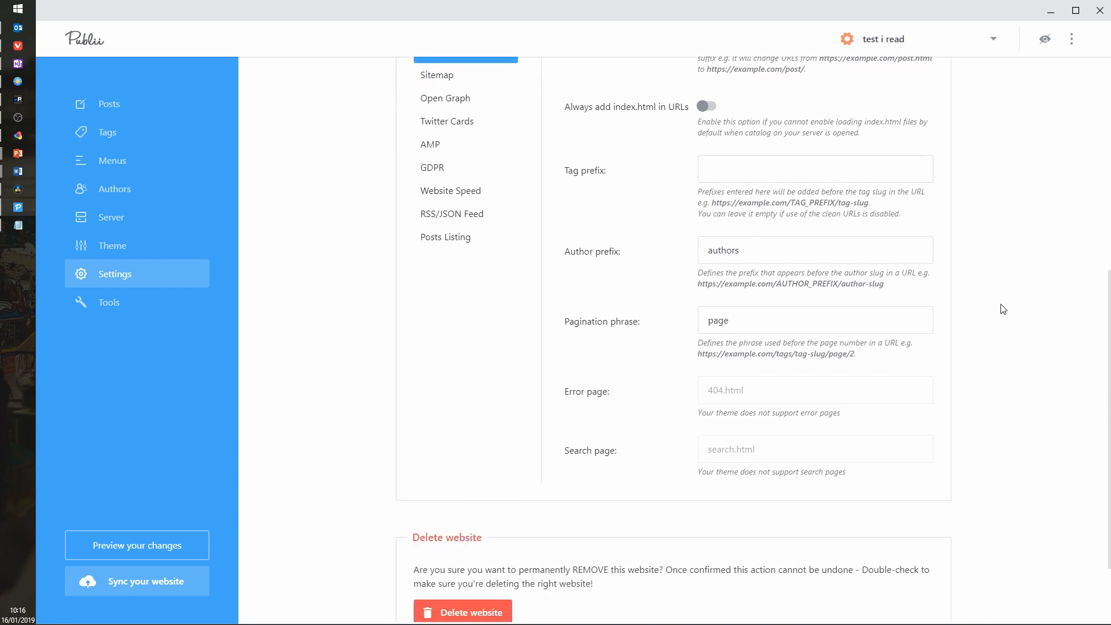
pyautogui.scroll(7, 988, 277)
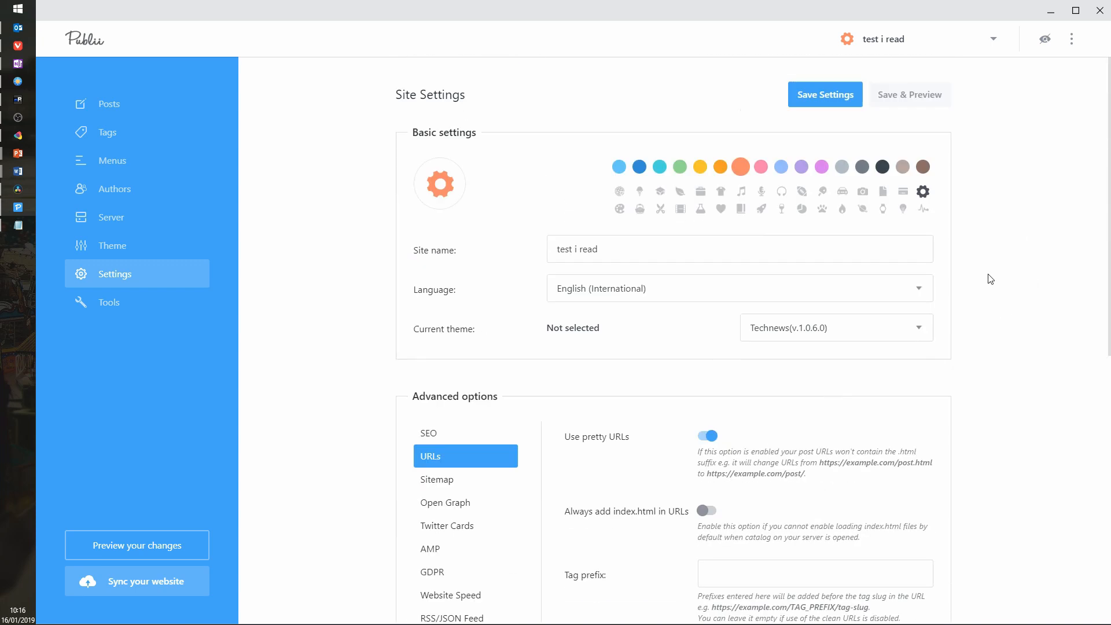
pyautogui.click(821, 94)
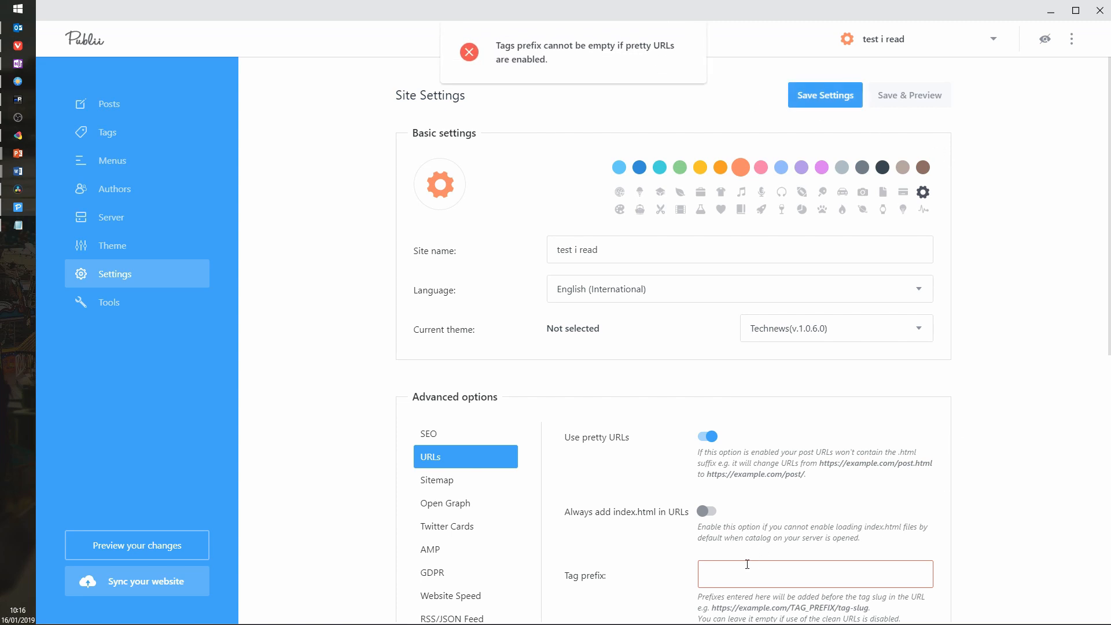
# Set the tag prefix for URLs to "Tag" and save the site settings
pyautogui.scroll(-2, 990, 457)
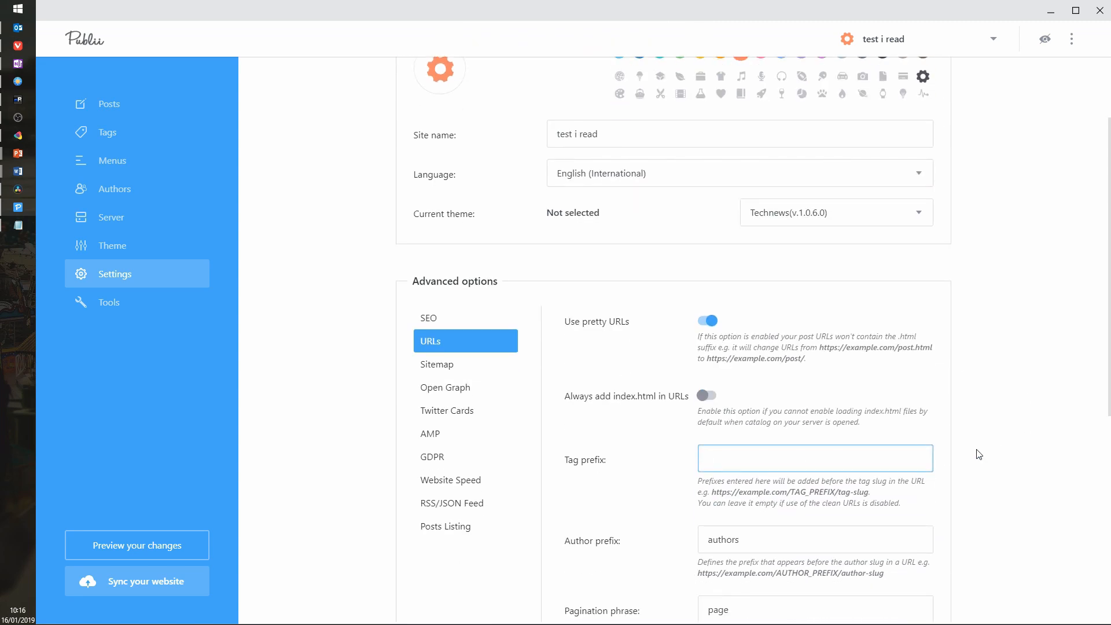
pyautogui.write('Tag')
pyautogui.scroll(2, 1019, 315)
pyautogui.hotkey('ctrl', 's')
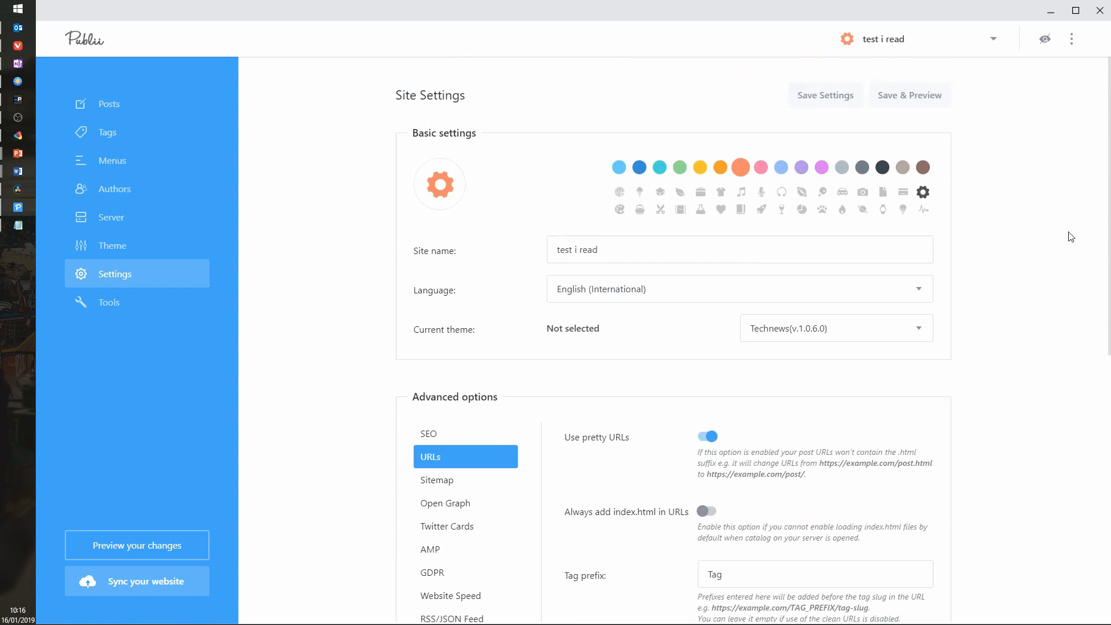
# Examine the advanced Sitemap options and the Open Graph options
pyautogui.scroll(-2, 1024, 409)
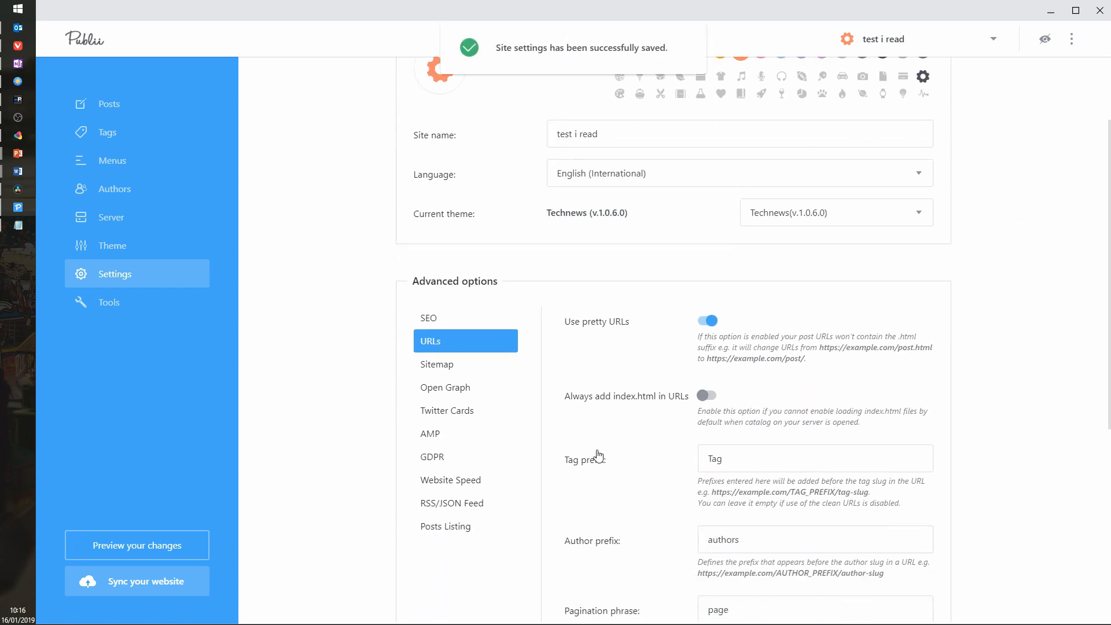
pyautogui.click(441, 363)
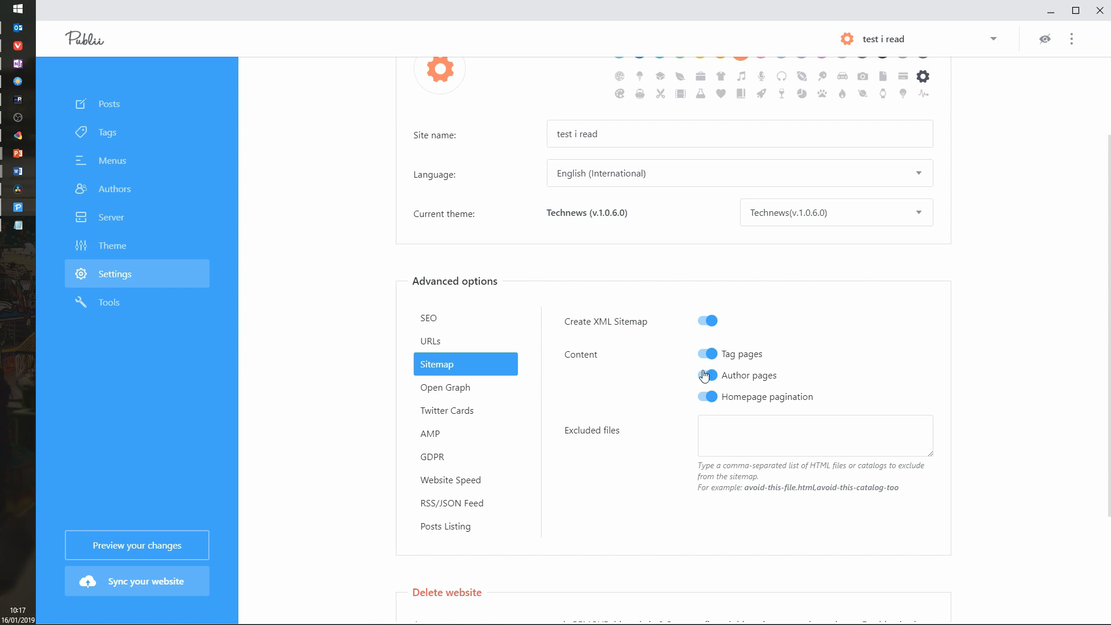
pyautogui.click(472, 409)
pyautogui.click(474, 393)
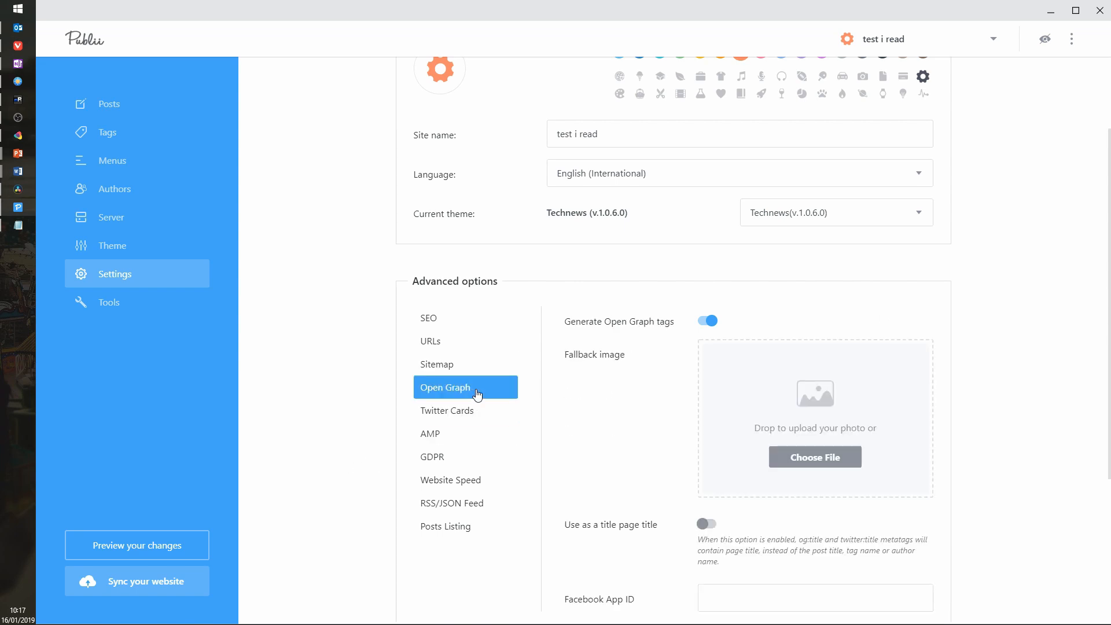
pyautogui.scroll(-1, 1052, 276)
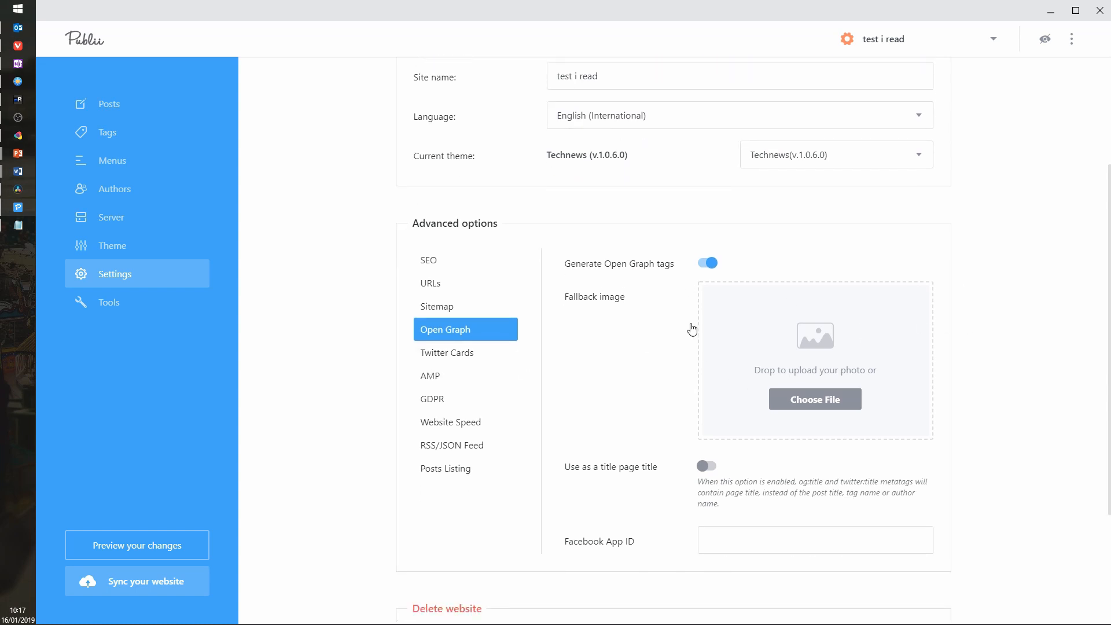
# Examine the Facebook App ID field and the advanced Twitter Cards and AMP options
pyautogui.click(724, 540)
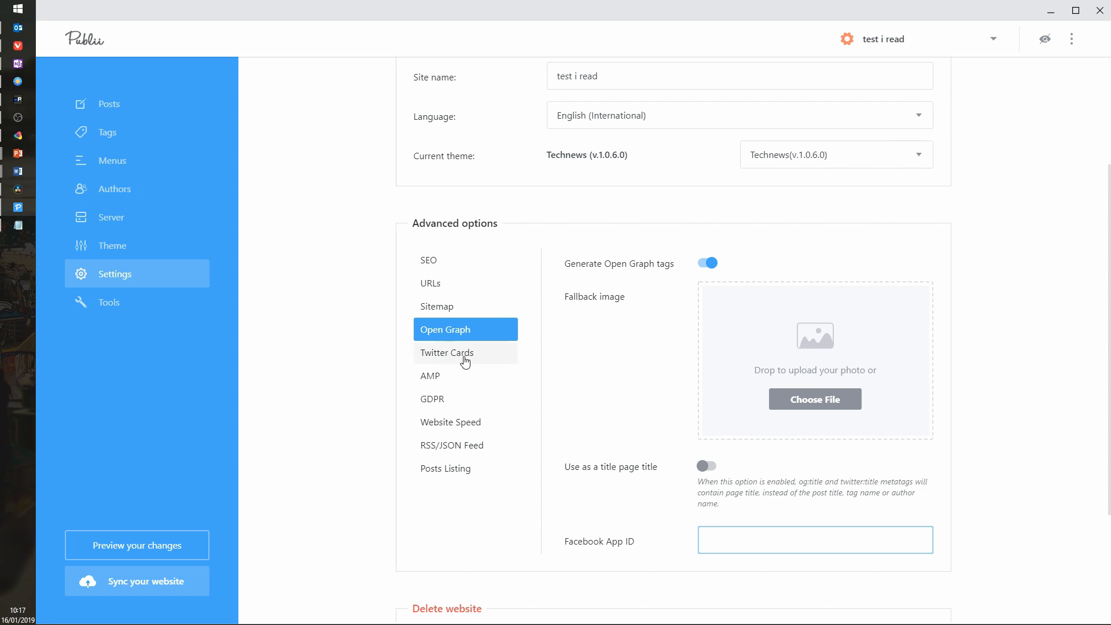
pyautogui.scroll(-1, 1010, 279)
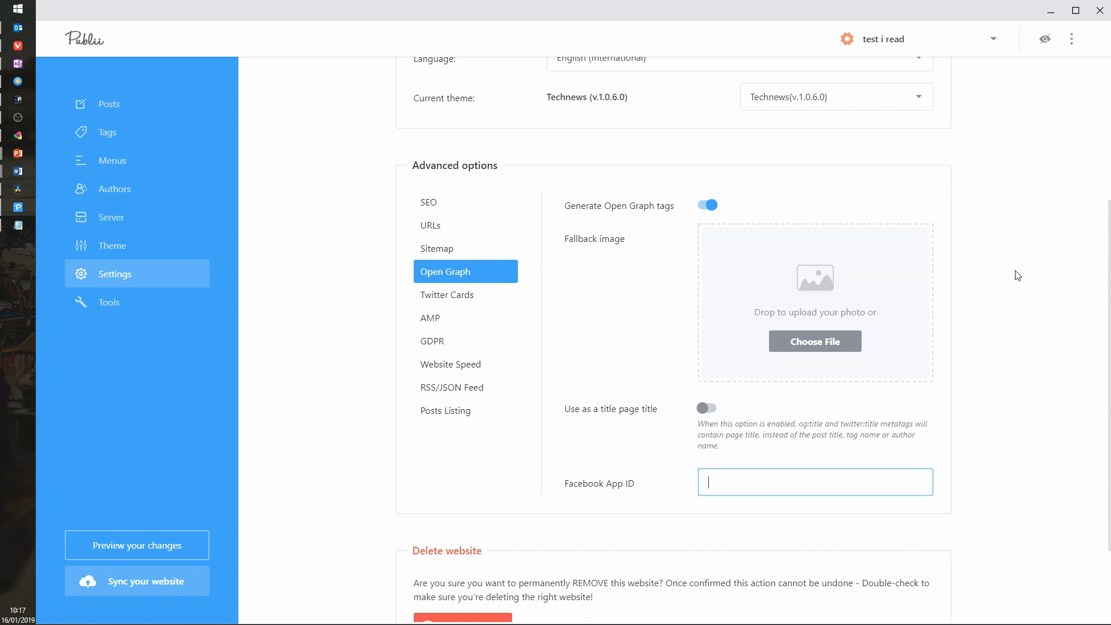
pyautogui.click(462, 300)
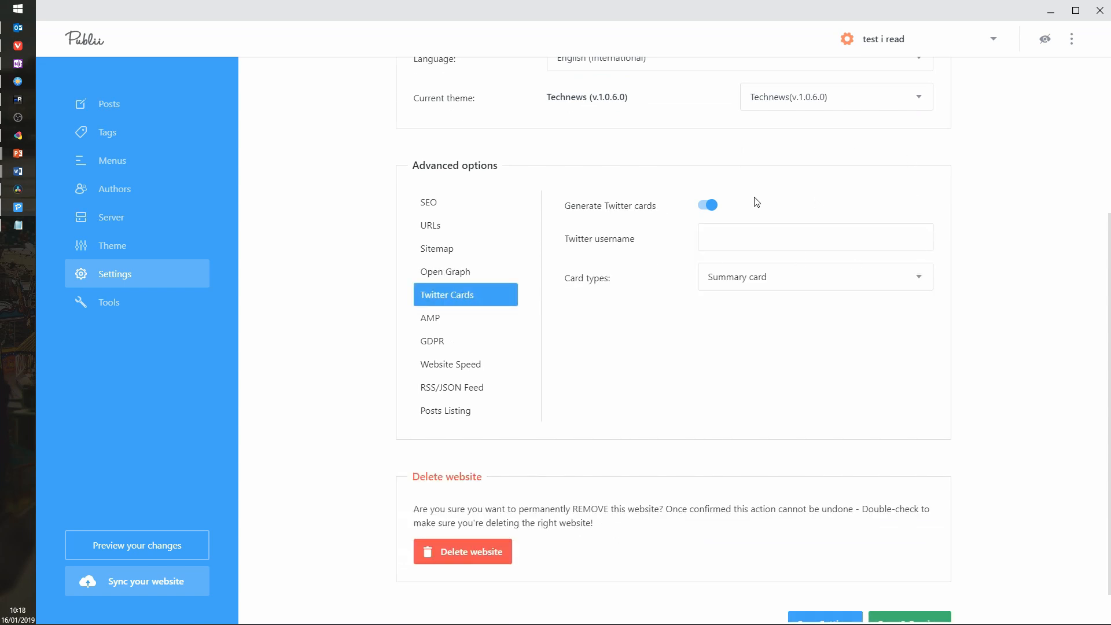
pyautogui.click(438, 320)
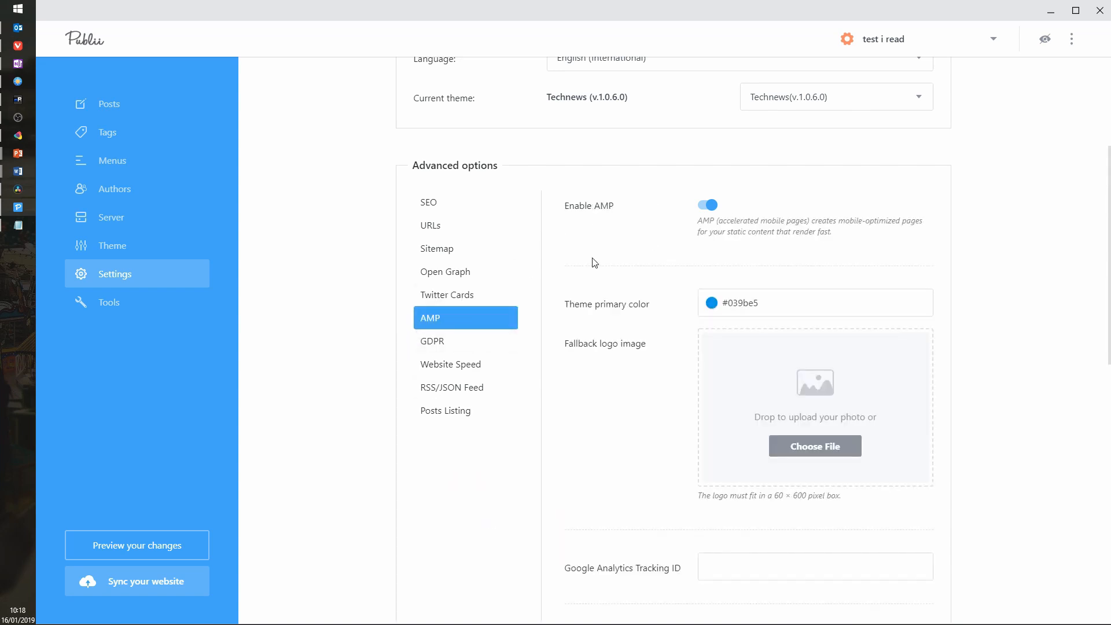
pyautogui.scroll(-4, 972, 257)
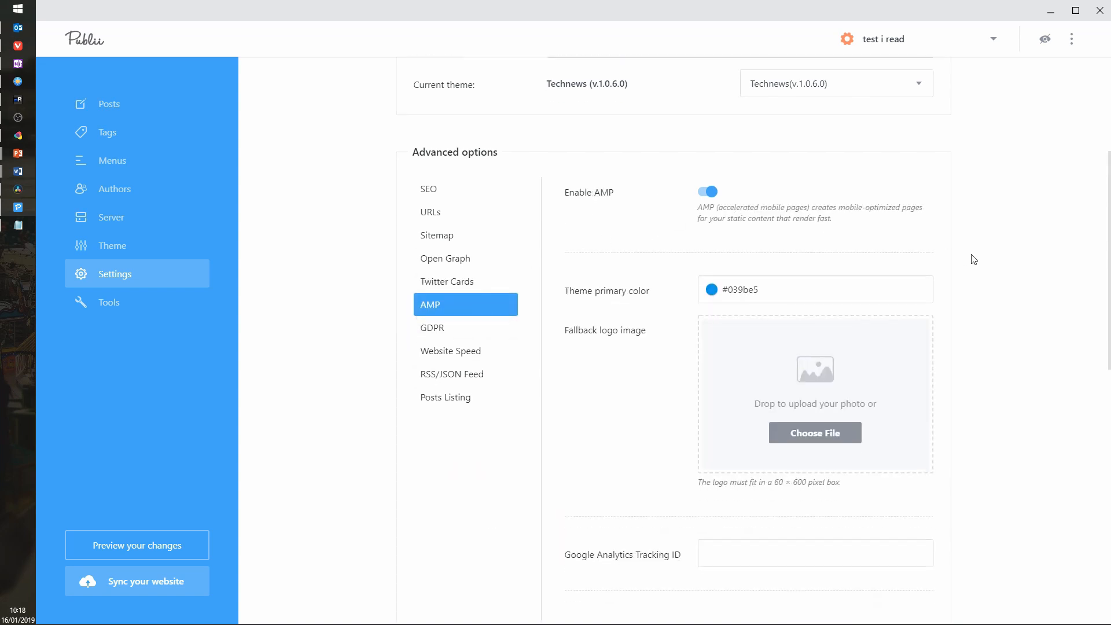
pyautogui.scroll(3, 999, 263)
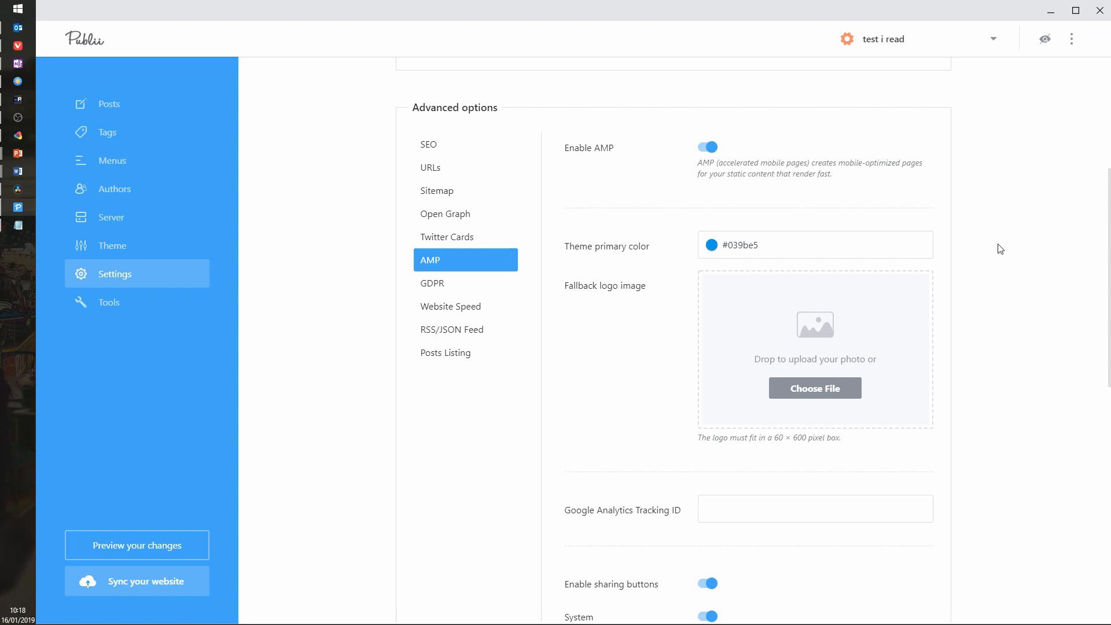
# Review the advanced GDPR, Website Speed, RSS/JSON Feed and Posts Listing options
pyautogui.click(432, 284)
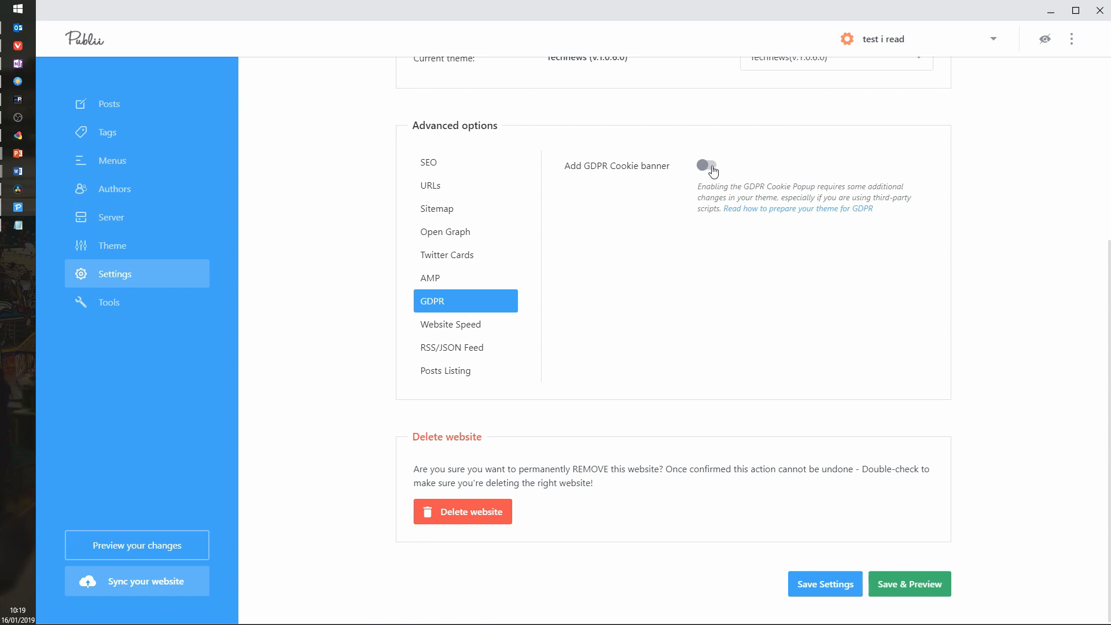
pyautogui.click(515, 324)
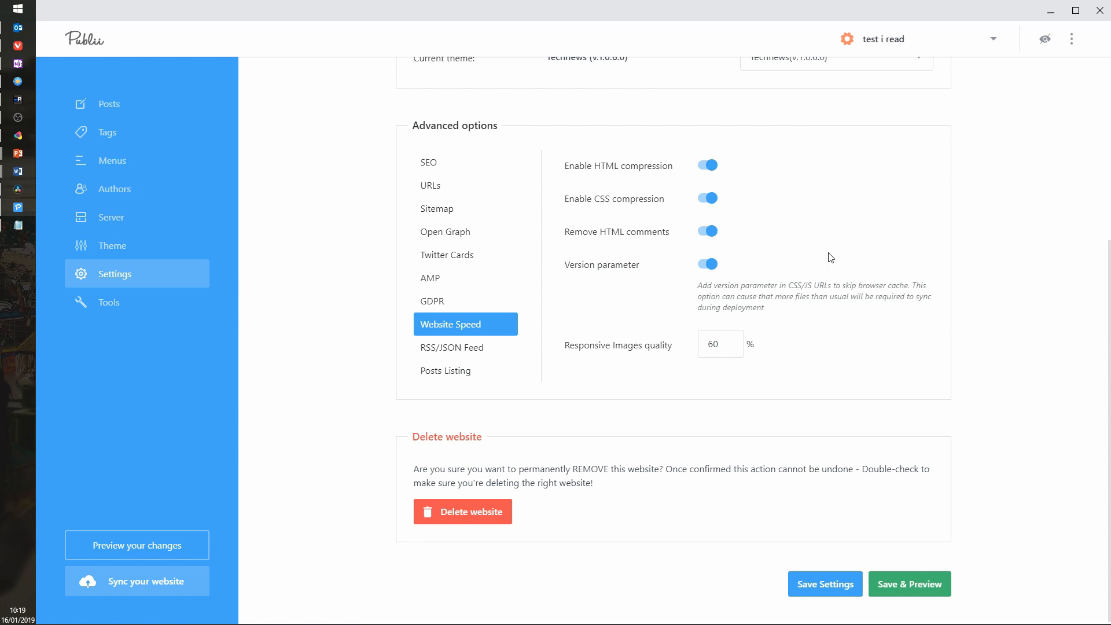
pyautogui.click(484, 347)
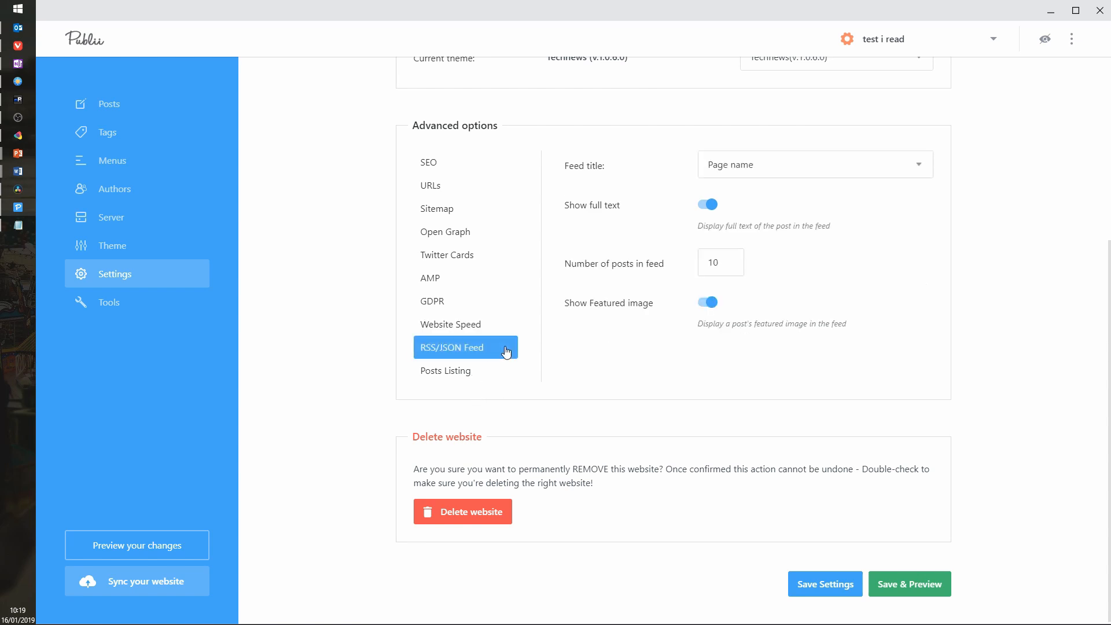
pyautogui.click(475, 373)
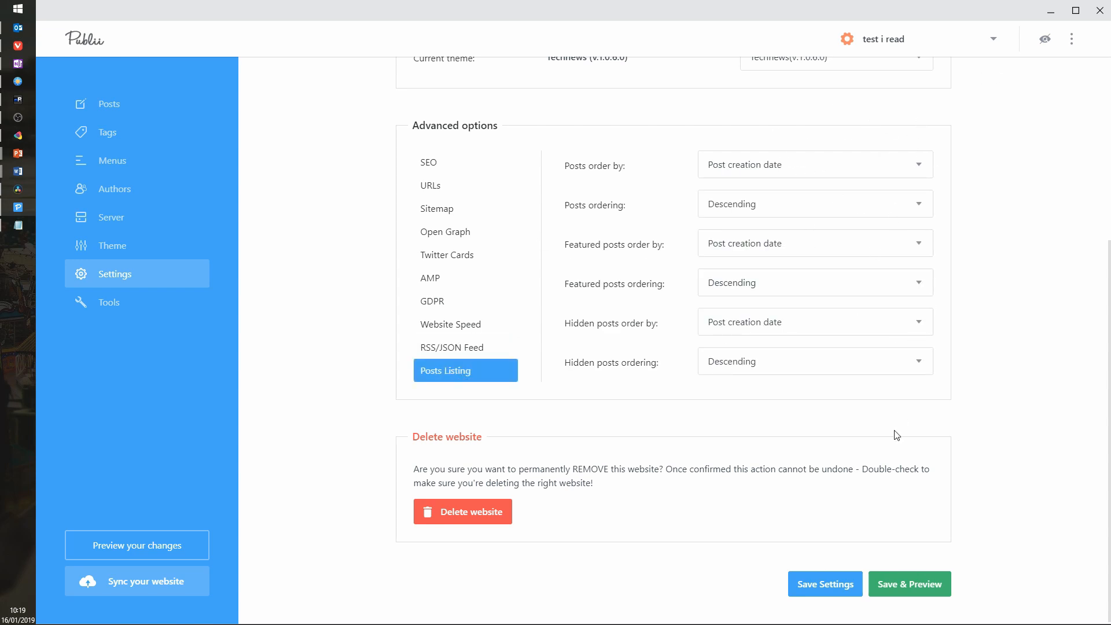
# Save the site settings with a preview, check the generated page in the browser, and return to Publii
pyautogui.click(905, 586)
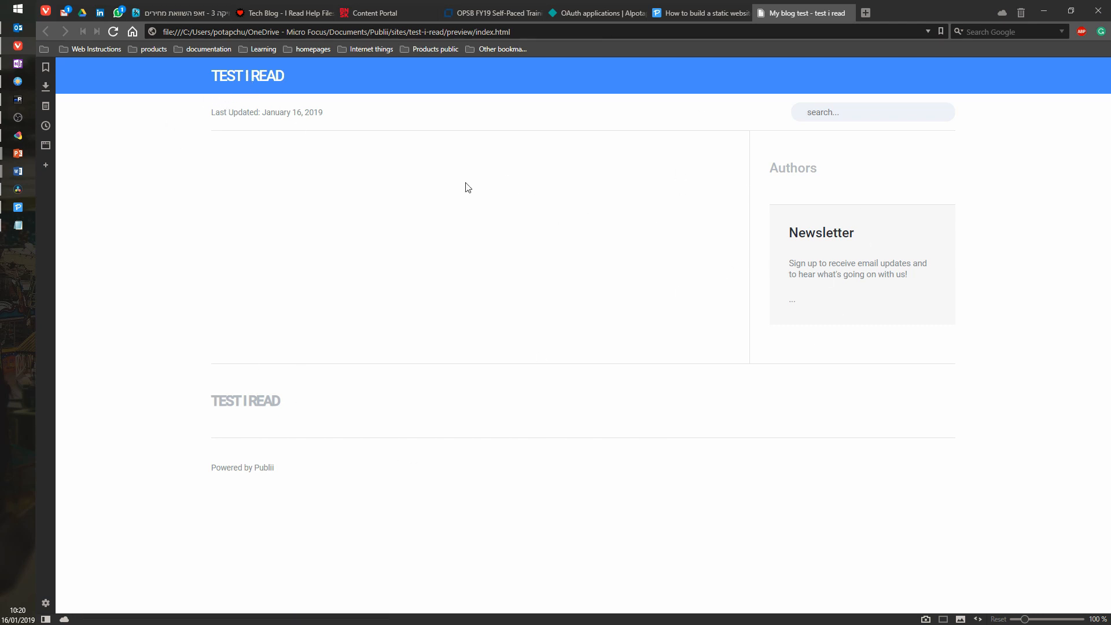
pyautogui.click(842, 110)
pyautogui.click(999, 132)
pyautogui.click(17, 206)
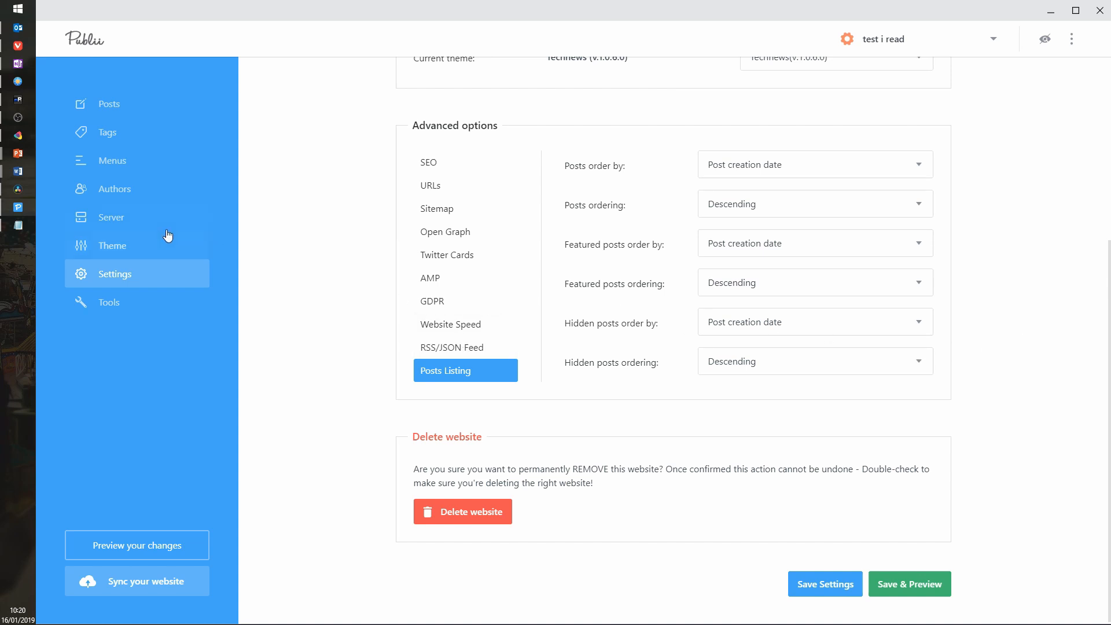
# Open the Custom CSS editor from the site tools
pyautogui.click(119, 252)
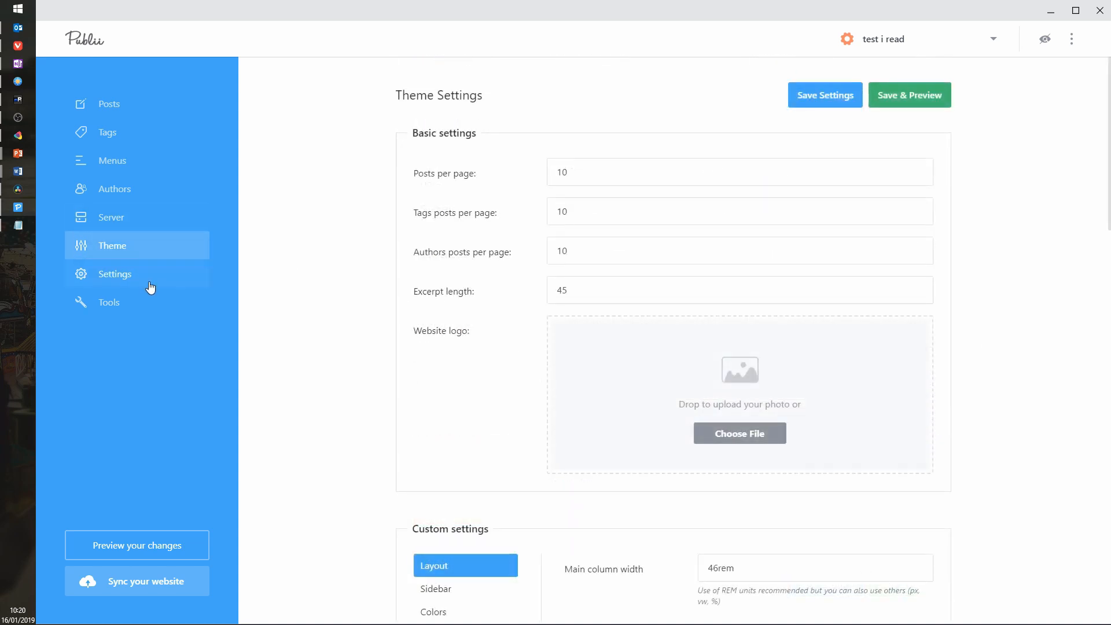
pyautogui.click(119, 285)
pyautogui.click(123, 302)
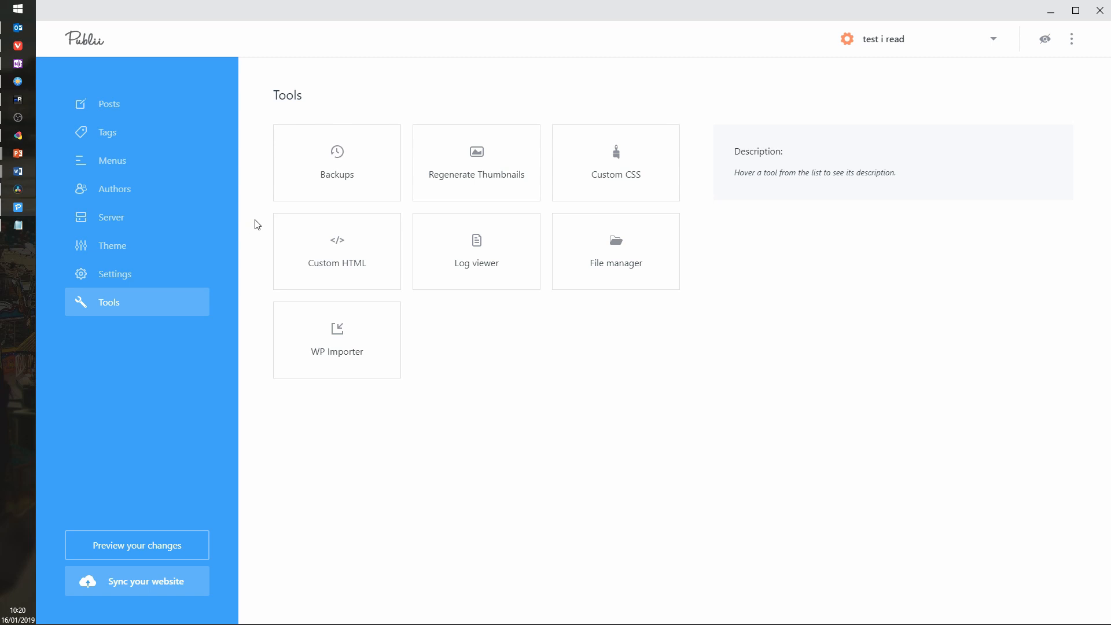
pyautogui.moveTo(584, 175)
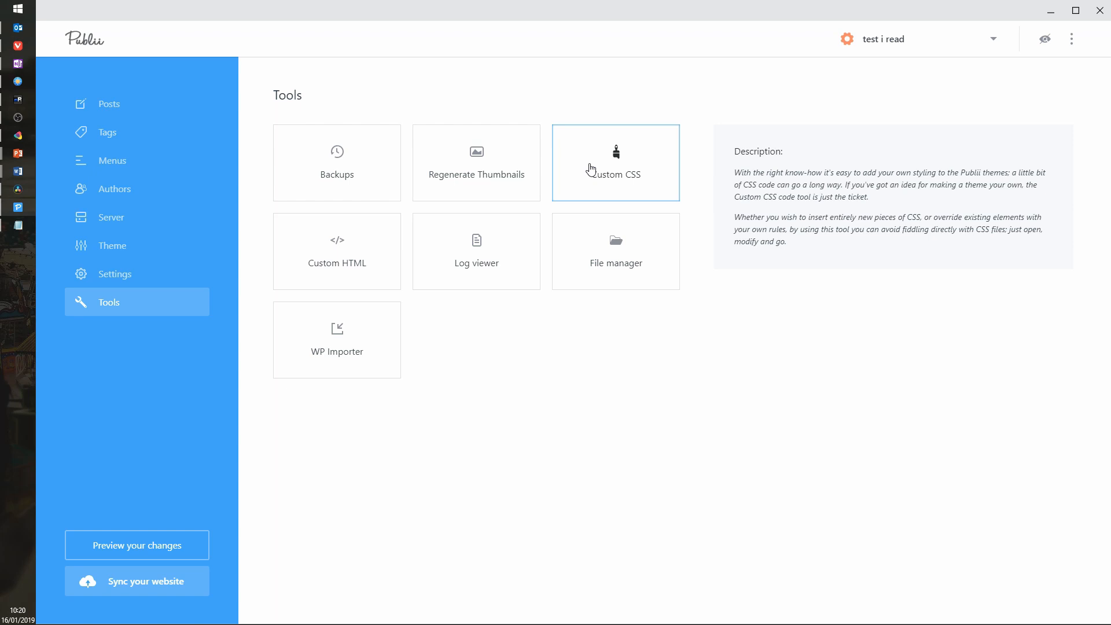
pyautogui.click(638, 181)
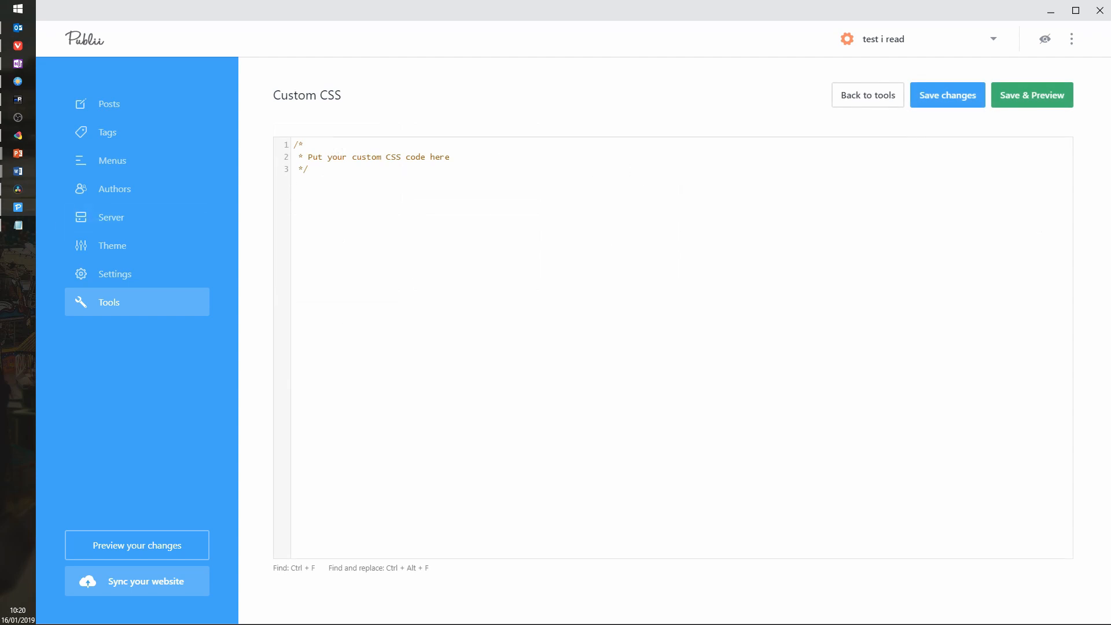
# Look at the site preview in the browser and return to the Custom CSS editor in Publii
pyautogui.click(18, 46)
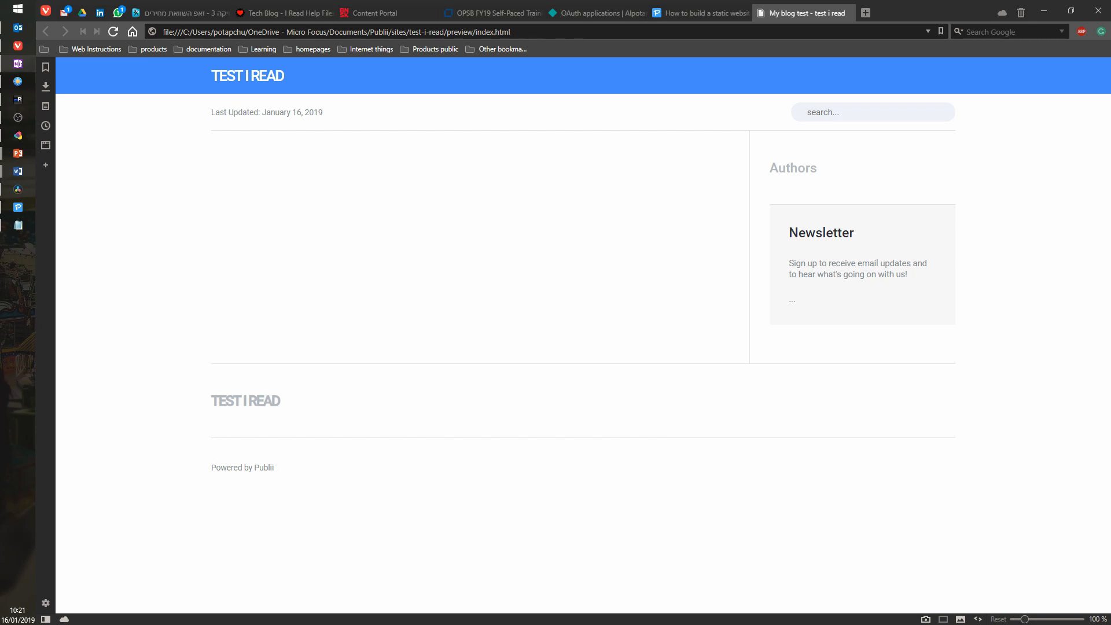
pyautogui.click(426, 287)
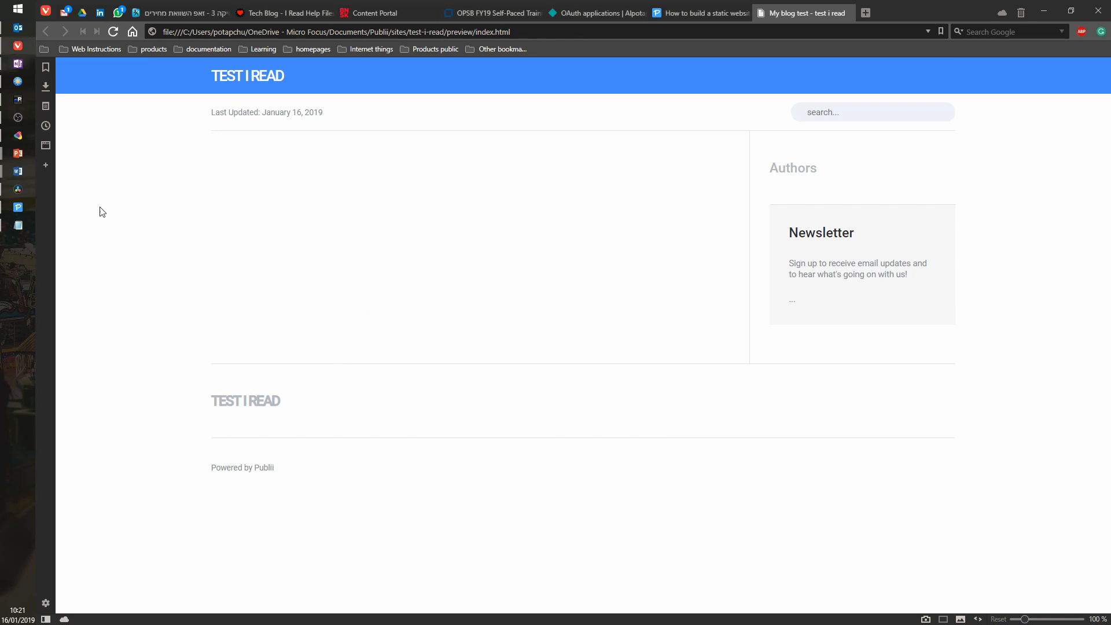
pyautogui.click(18, 207)
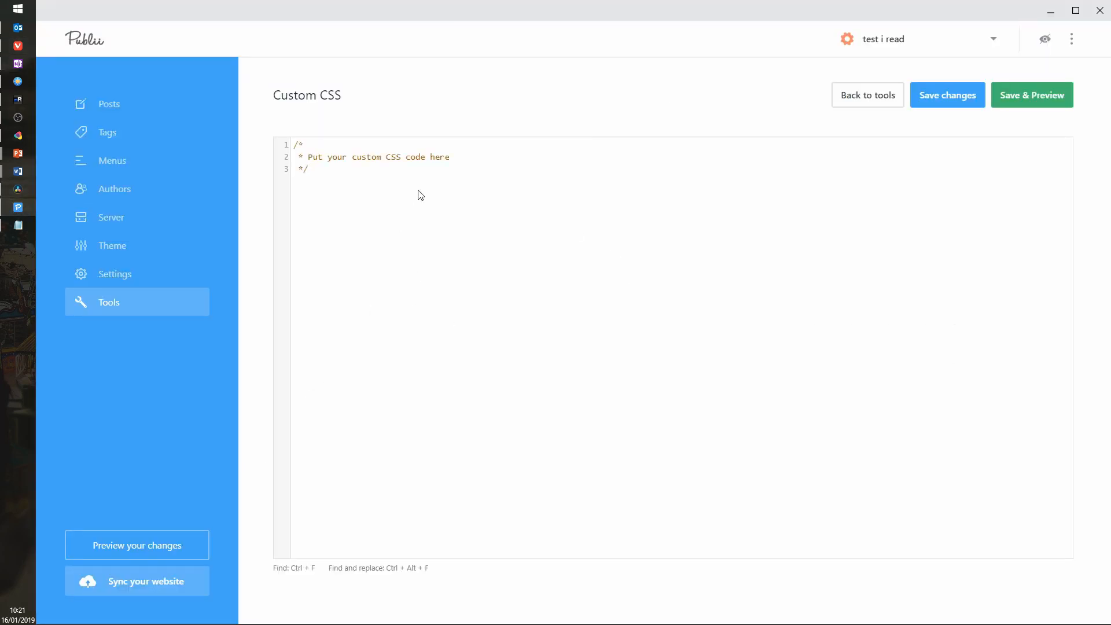
# Add CSS rules below the comment for ul (disc, margin 0 15px 10px), ol (decimal), their nested lists, dl, dt and dd, and save
pyautogui.press('Return')
pyautogui.press('Return')
pyautogui.write('ul {list-style-type:disc; margin:0 15px 10px;} ul > li {list-style:disc;} ul li > ul li {list-style:square;} ul li > ul li > ul li {list-style:circle;} ul li > ul li > ul li > ul li {list-style:square;} ol {list-style:decimal;} ol > li {list-style:decimal;} ol li > ol li {list-style:lower-alpha;} ol li > ol li > ol li {list-style:lower-roman;} ol li > ol li > ol li > ol li {list-style:upper-alpha;} ol + ul {margin: 0 30px 15px;} dl {margin:0 0 10px;} dt {font-weight:bold;} dd {margin:0 0 0 20px;}')
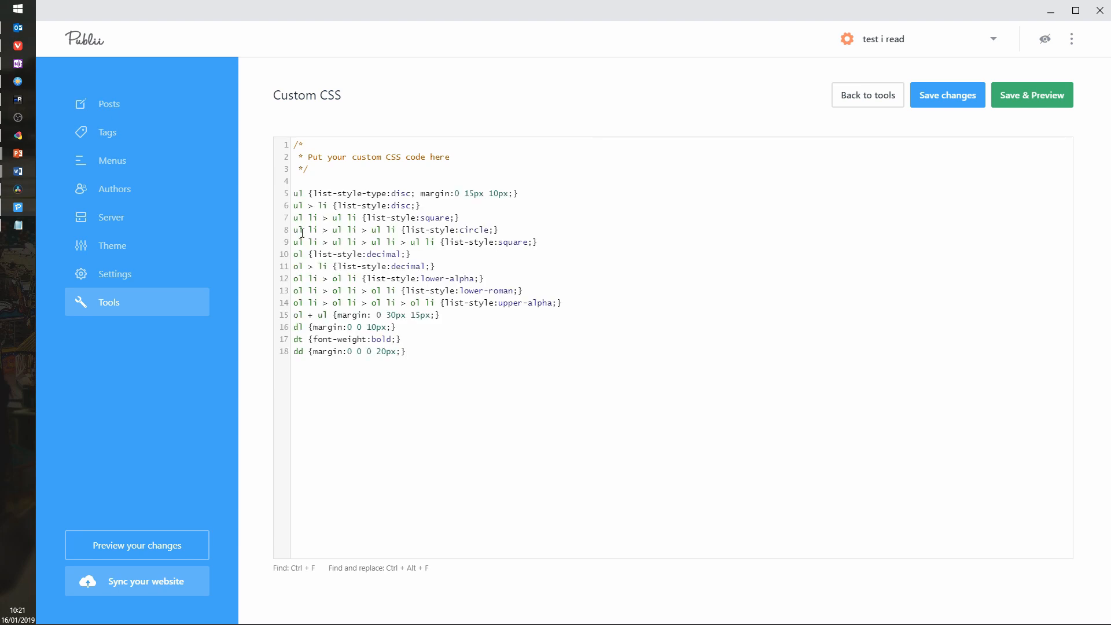
pyautogui.click(943, 102)
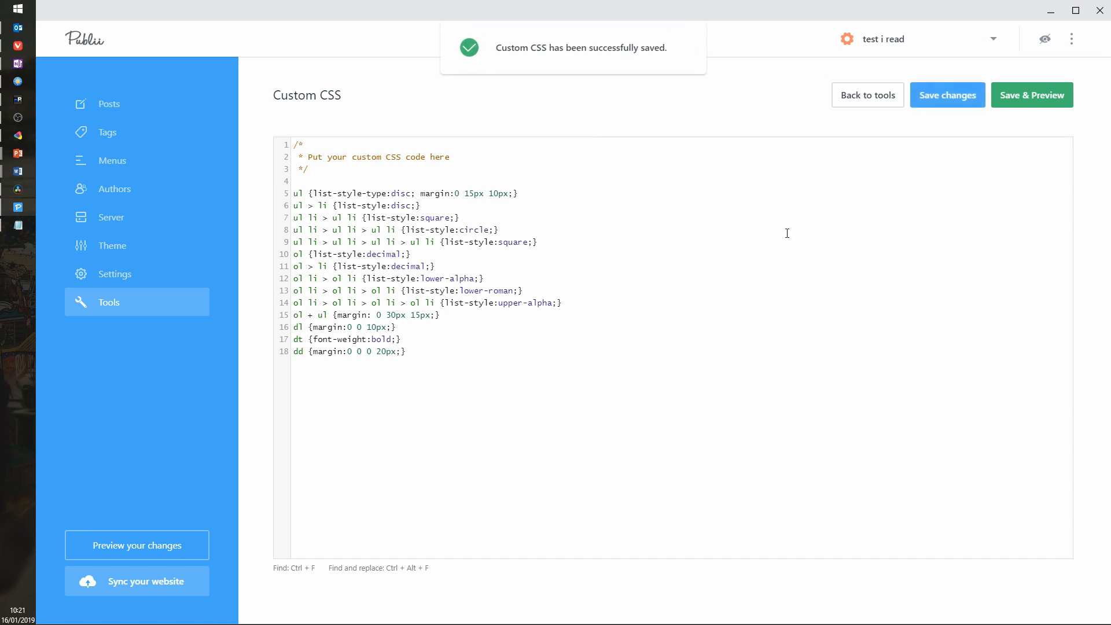
# Read the descriptions of the available site tools, including WP Importer and Regenerate Thumbnails
pyautogui.click(113, 246)
pyautogui.click(154, 300)
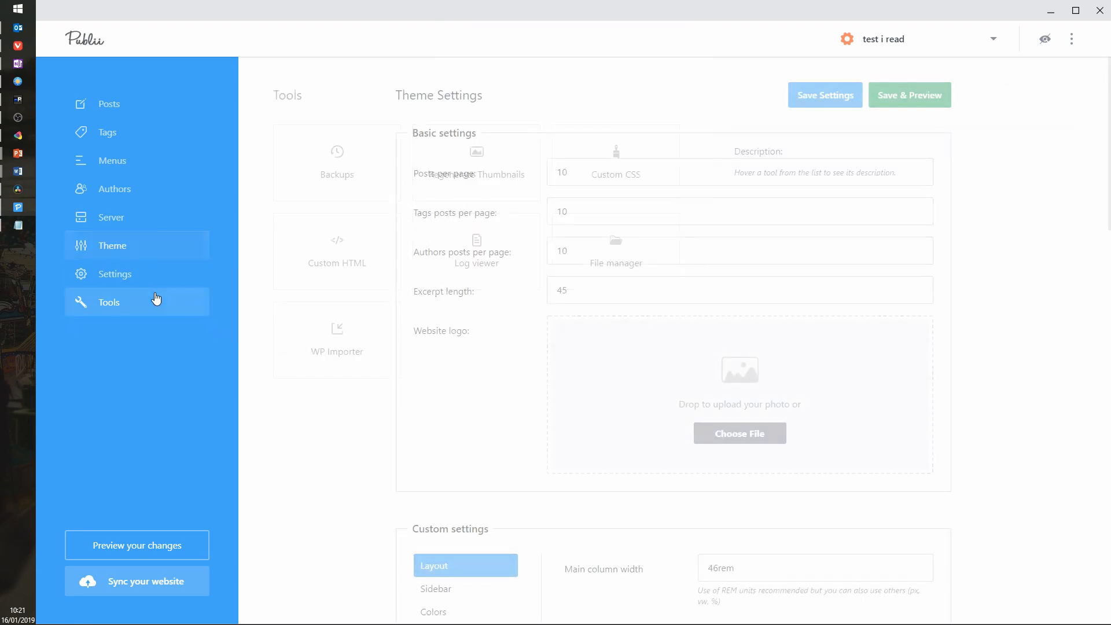
pyautogui.moveTo(352, 362)
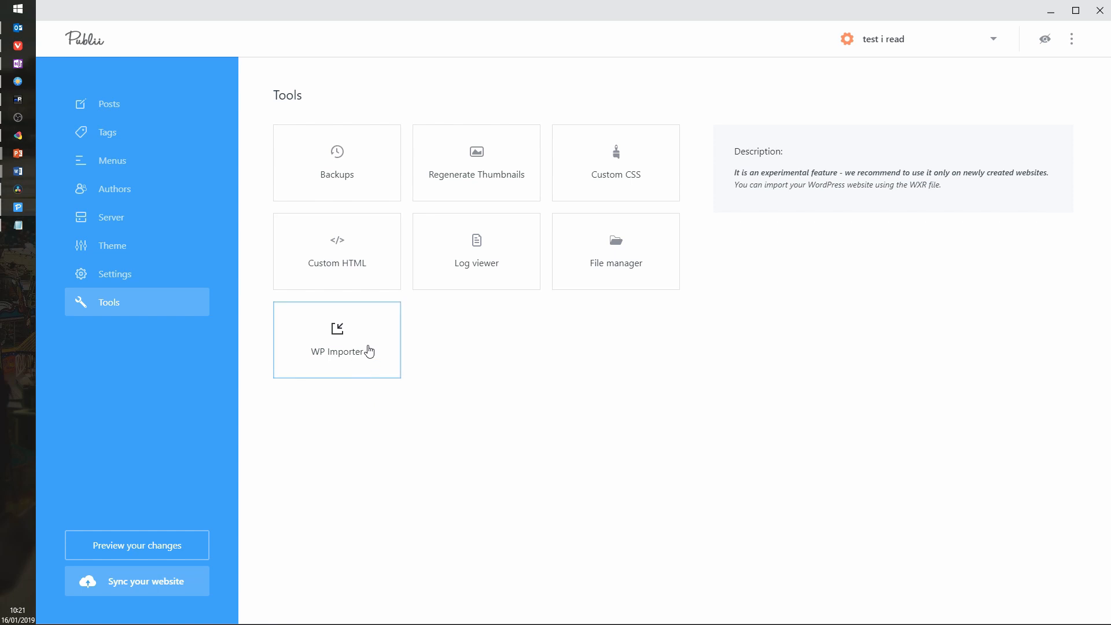
pyautogui.moveTo(513, 175)
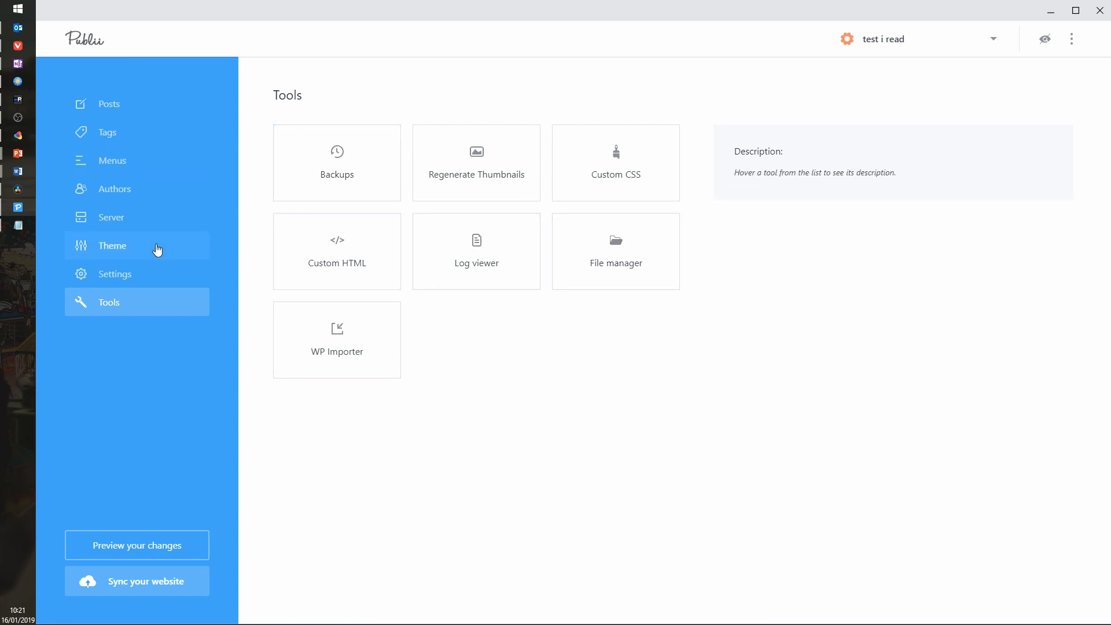
# Examine the theme's basic settings for posts, tags posts and authors posts per page and the excerpt length
pyautogui.click(126, 248)
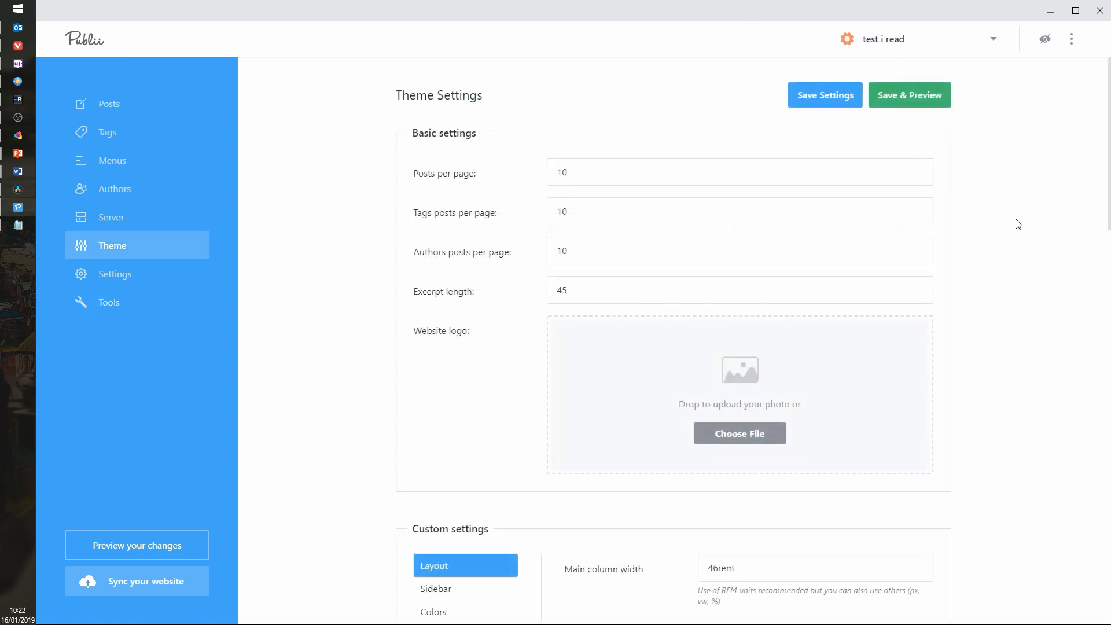
pyautogui.scroll(-4, 984, 203)
pyautogui.scroll(4, 986, 206)
pyautogui.moveTo(596, 172); pyautogui.dragTo(525, 171)
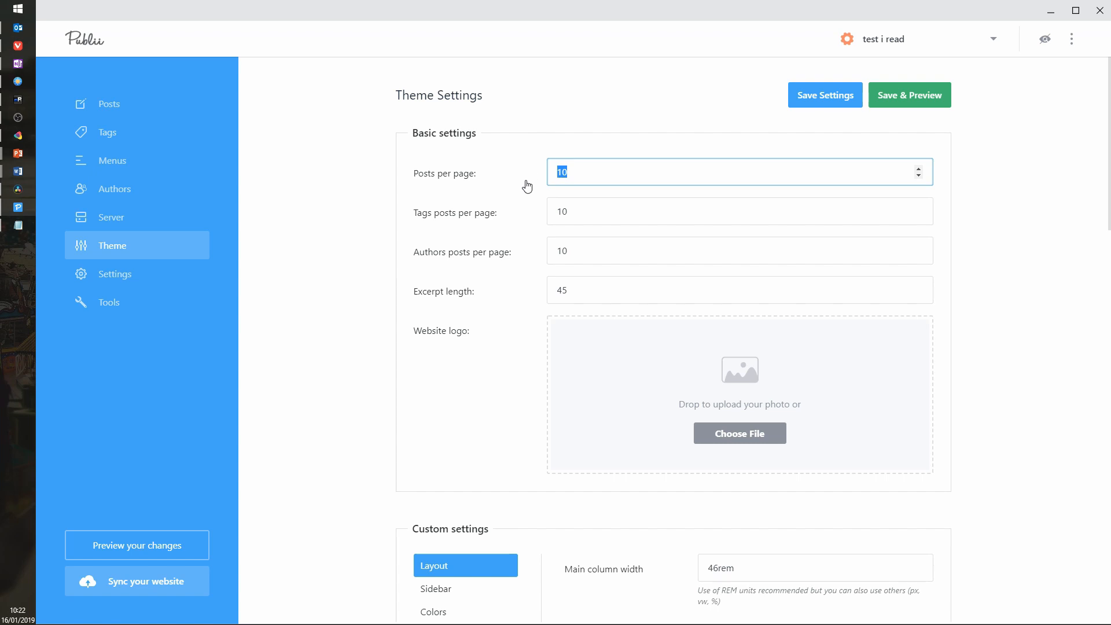
pyautogui.click(610, 210)
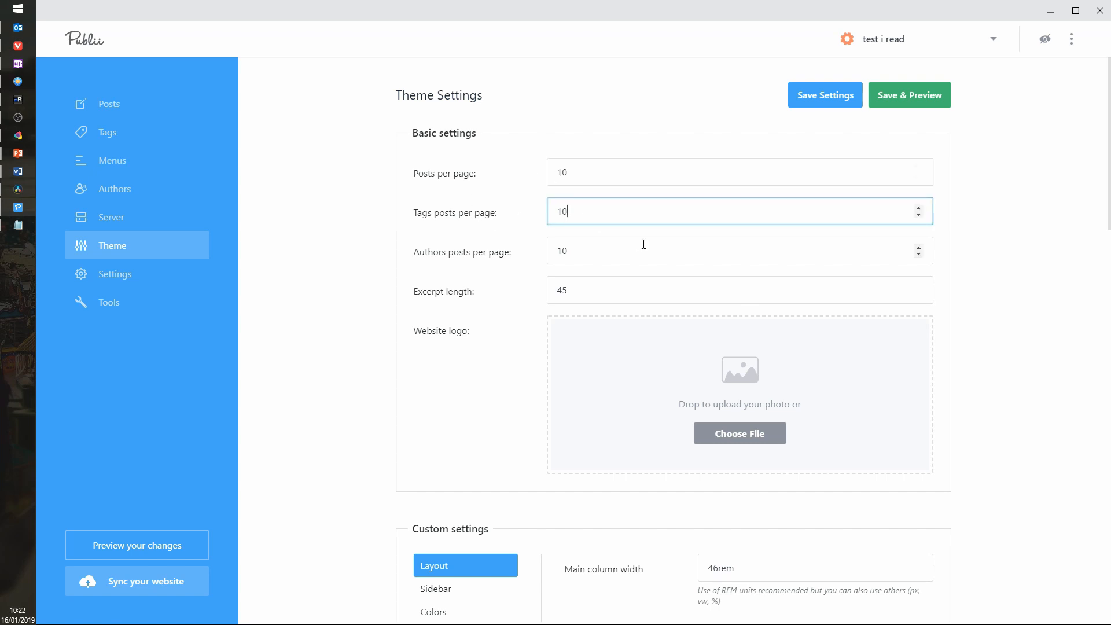
pyautogui.click(591, 262)
pyautogui.scroll(-2, 1070, 203)
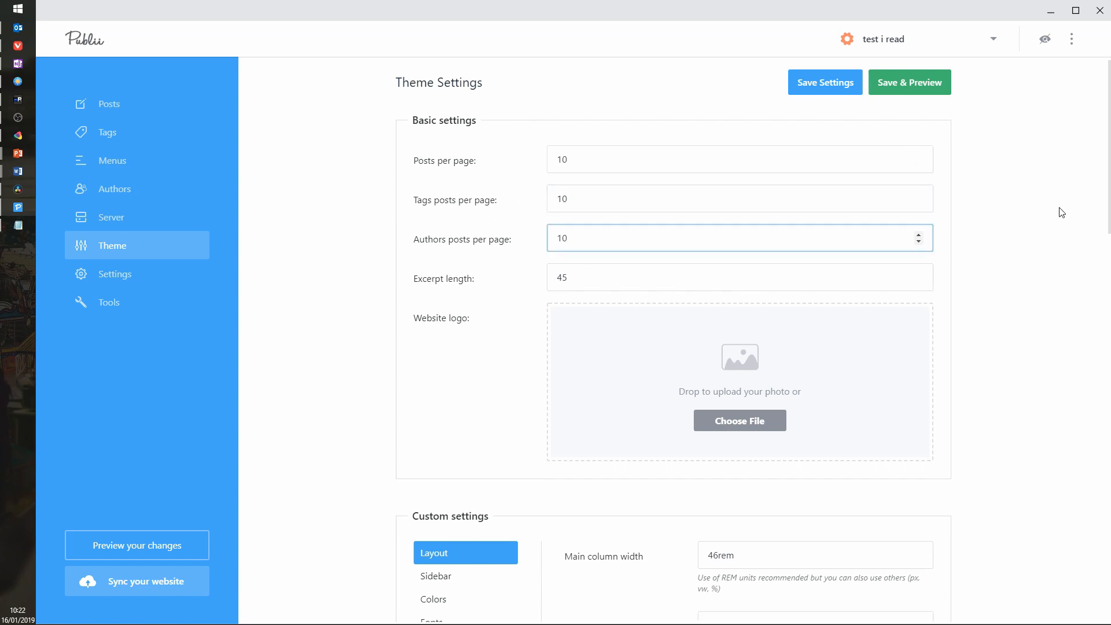
pyautogui.click(622, 170)
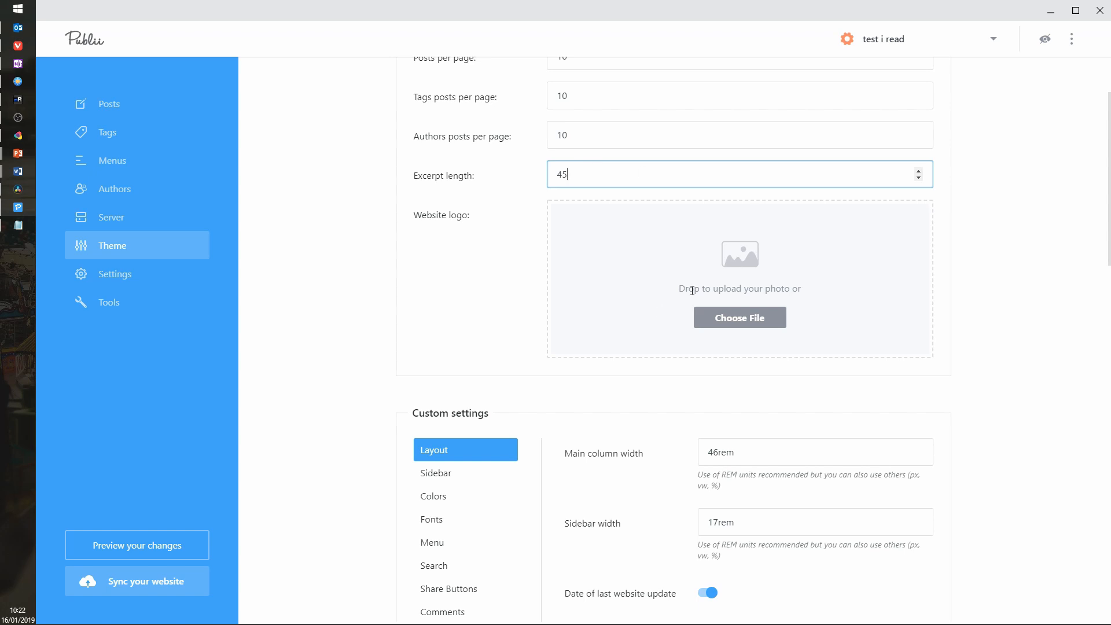
# Upload "gear heart 100.png" from the Tube Stuff folder as the website logo
pyautogui.click(761, 304)
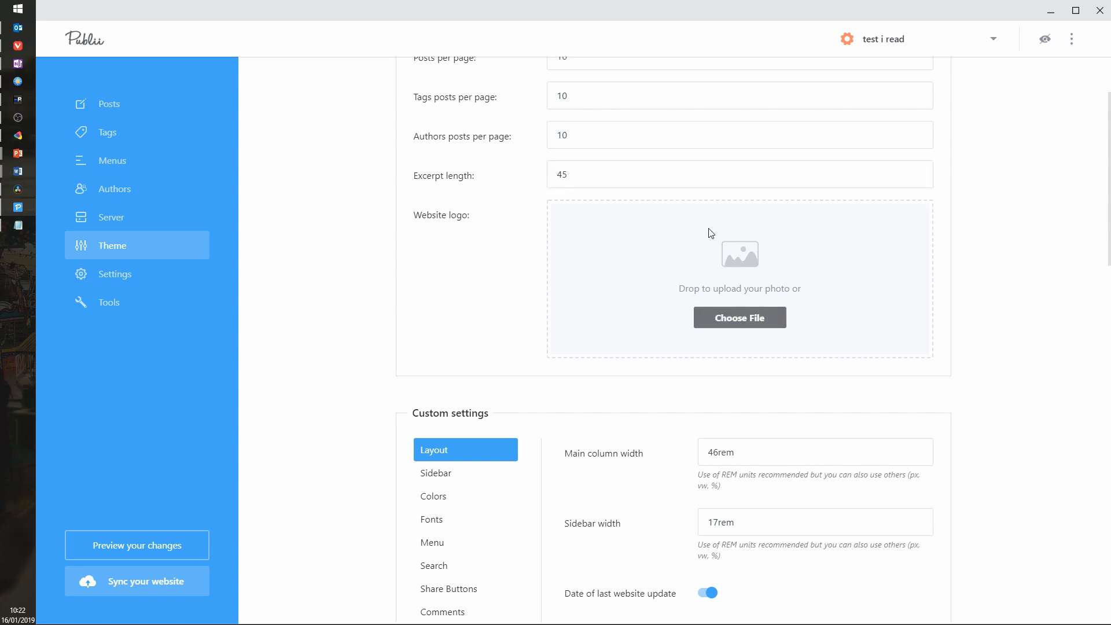
pyautogui.click(666, 215)
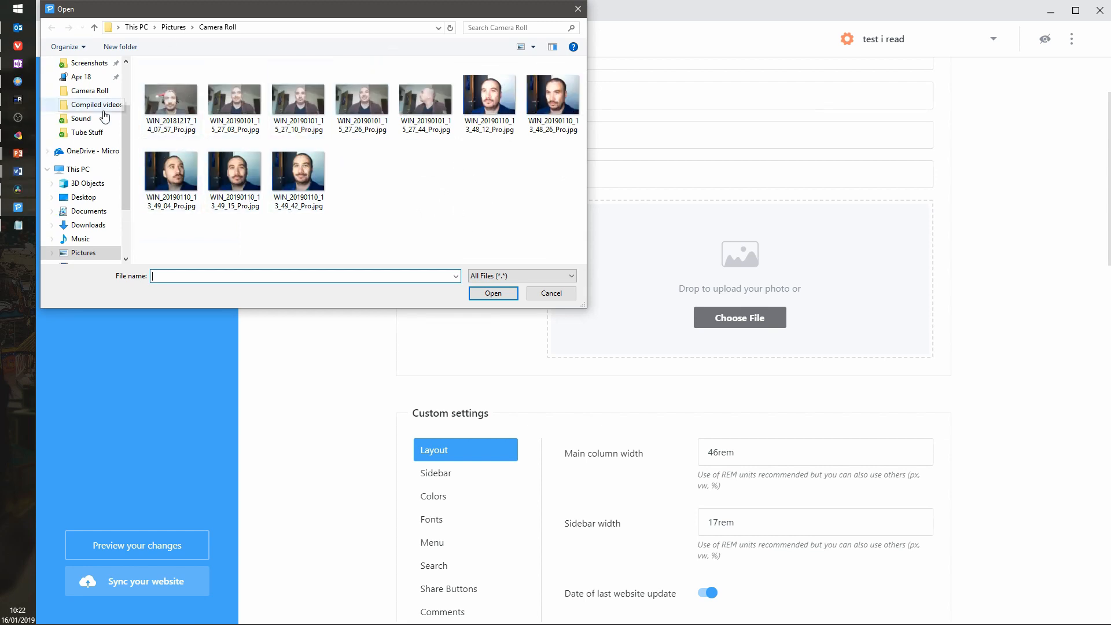
pyautogui.click(86, 132)
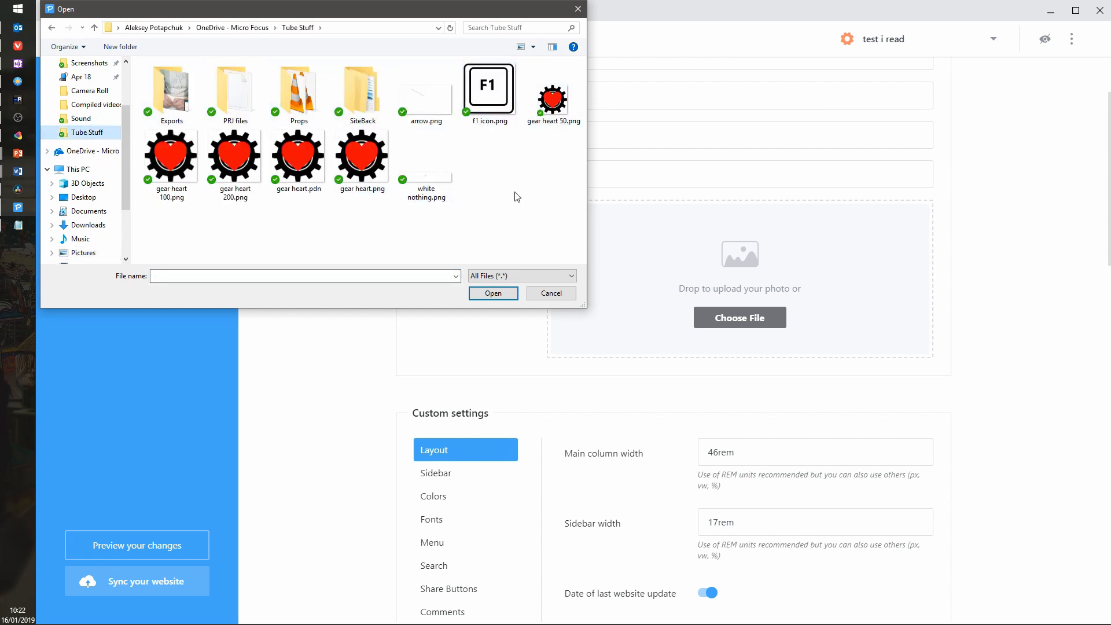
pyautogui.click(553, 96)
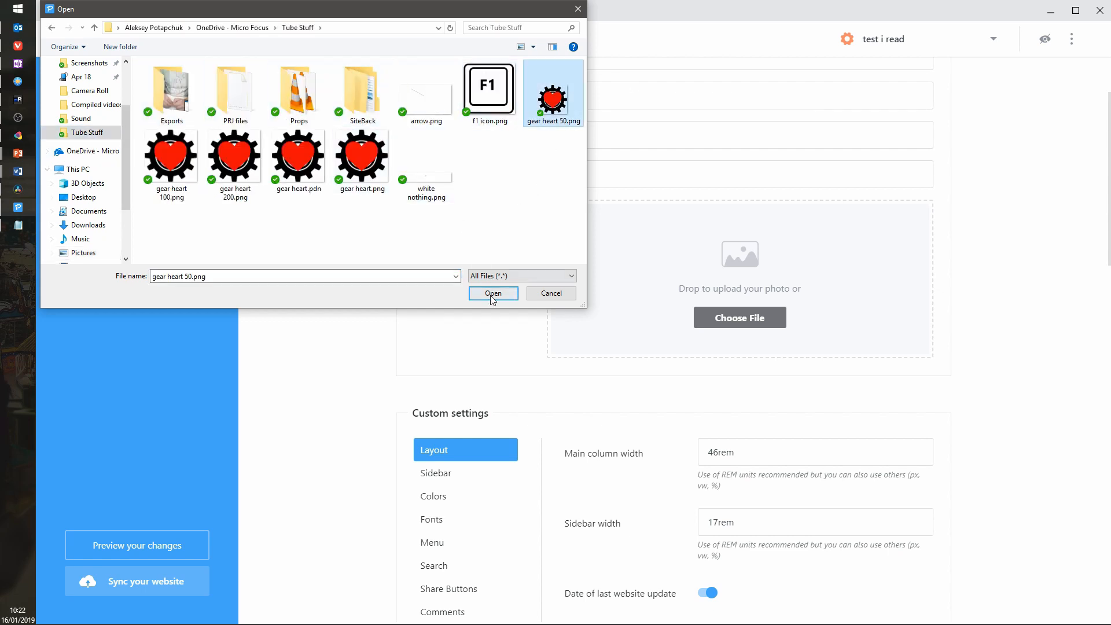
pyautogui.click(173, 156)
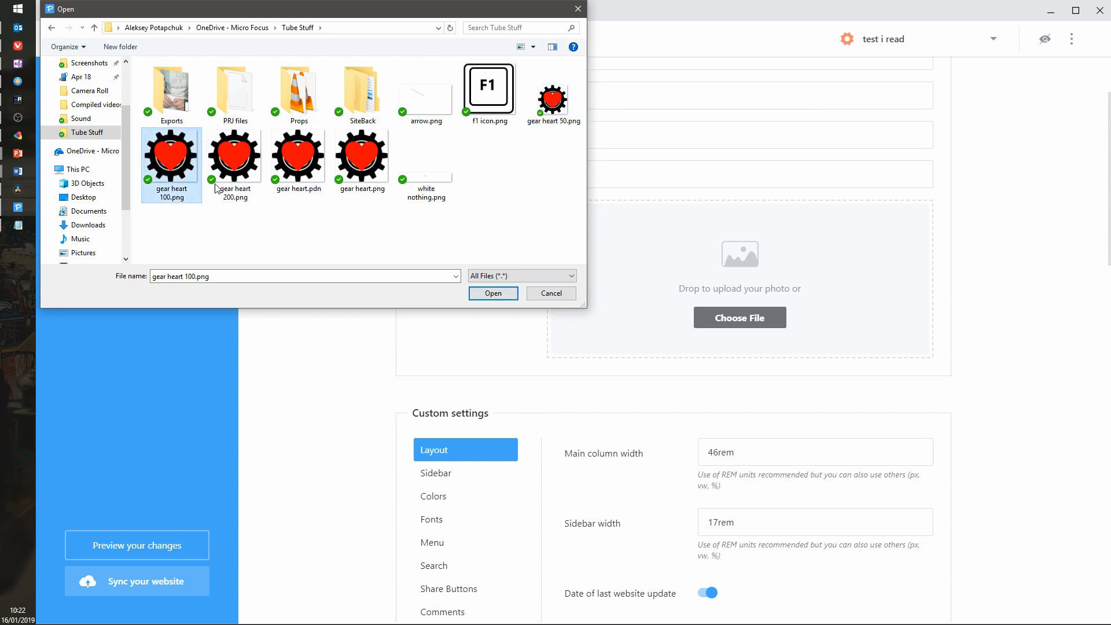
pyautogui.click(493, 293)
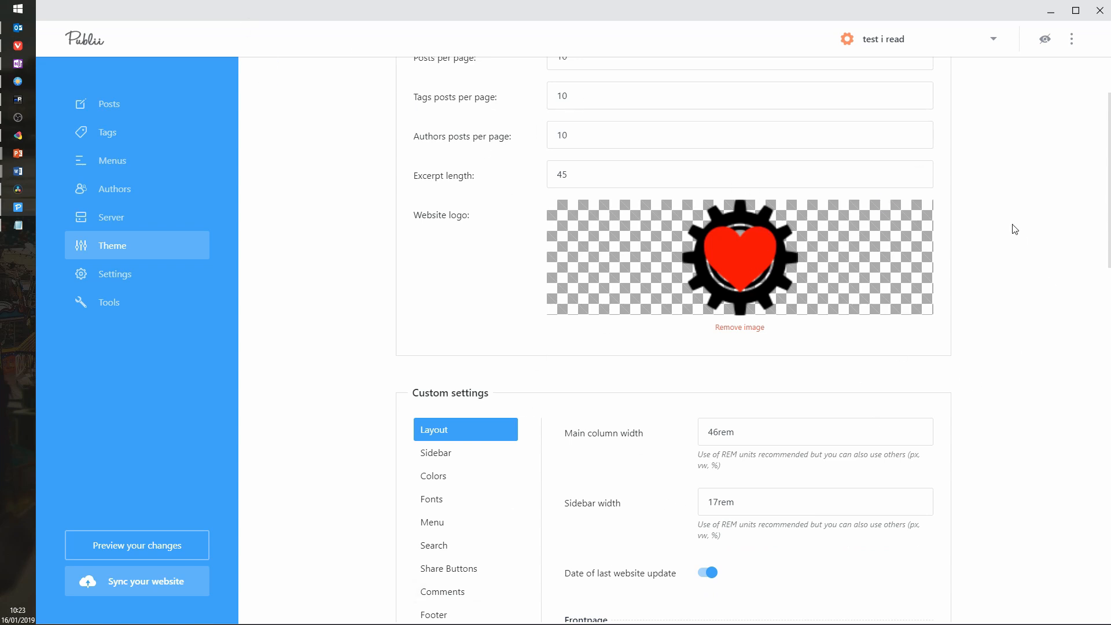
# Save the theme settings and preview the site with the gear heart logo in the browser
pyautogui.scroll(3, 1018, 223)
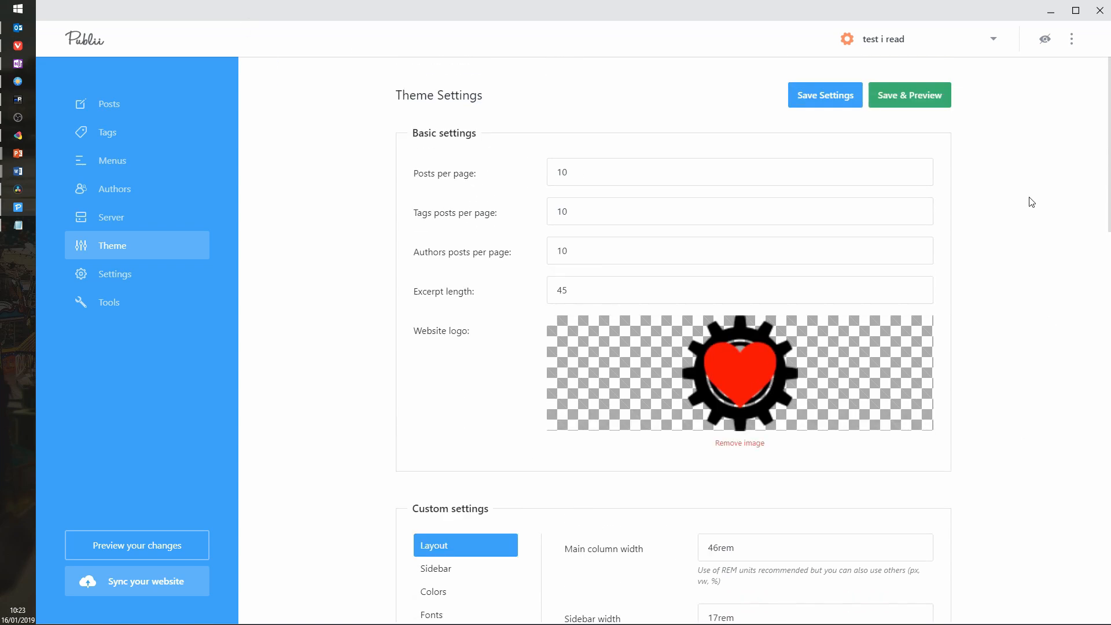
pyautogui.click(946, 106)
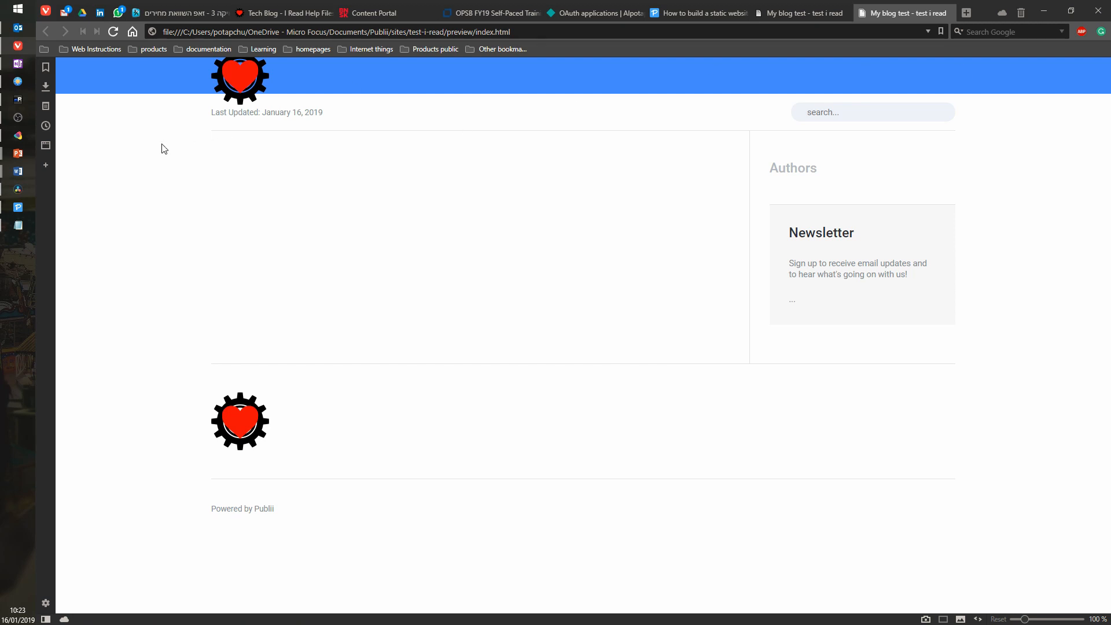
pyautogui.click(18, 207)
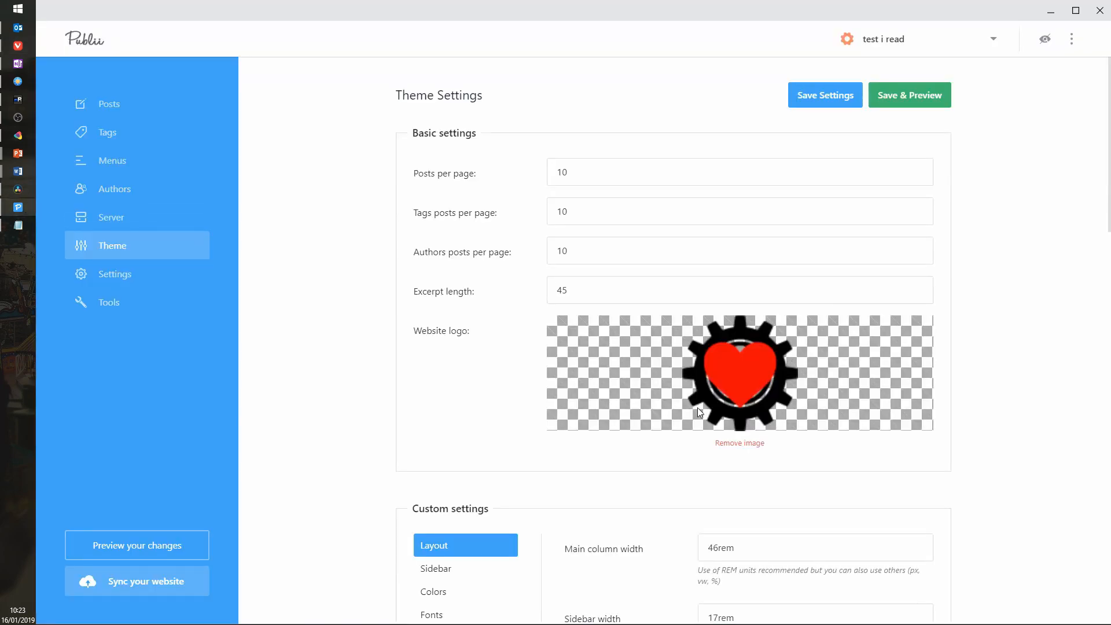
# Remove the website logo image and check the theme's column width settings against the site preview
pyautogui.click(741, 443)
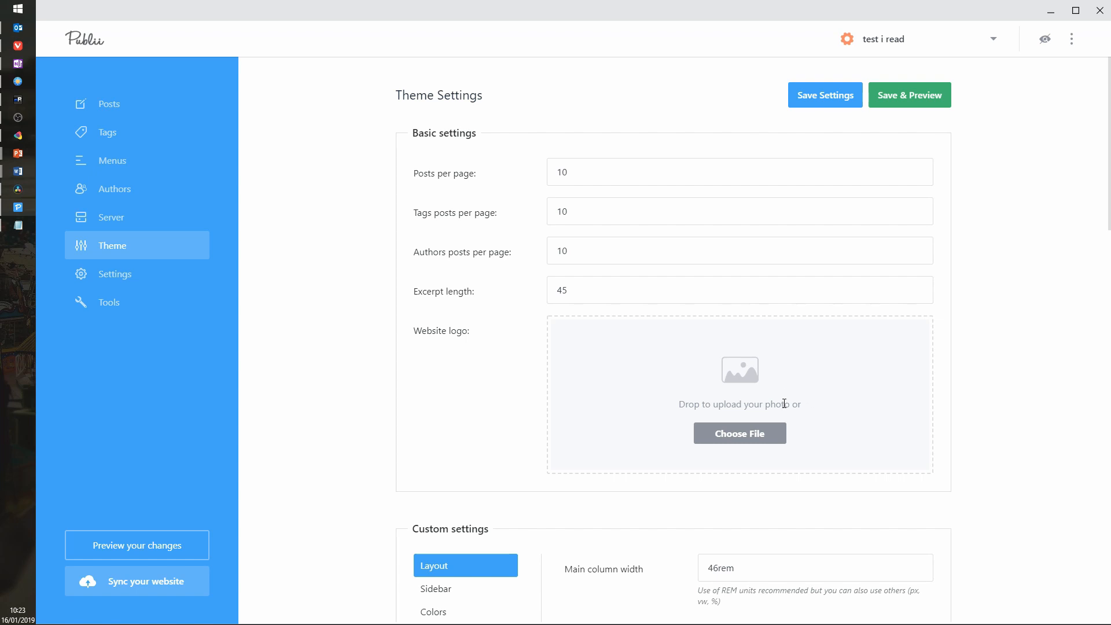
pyautogui.scroll(-1, 780, 334)
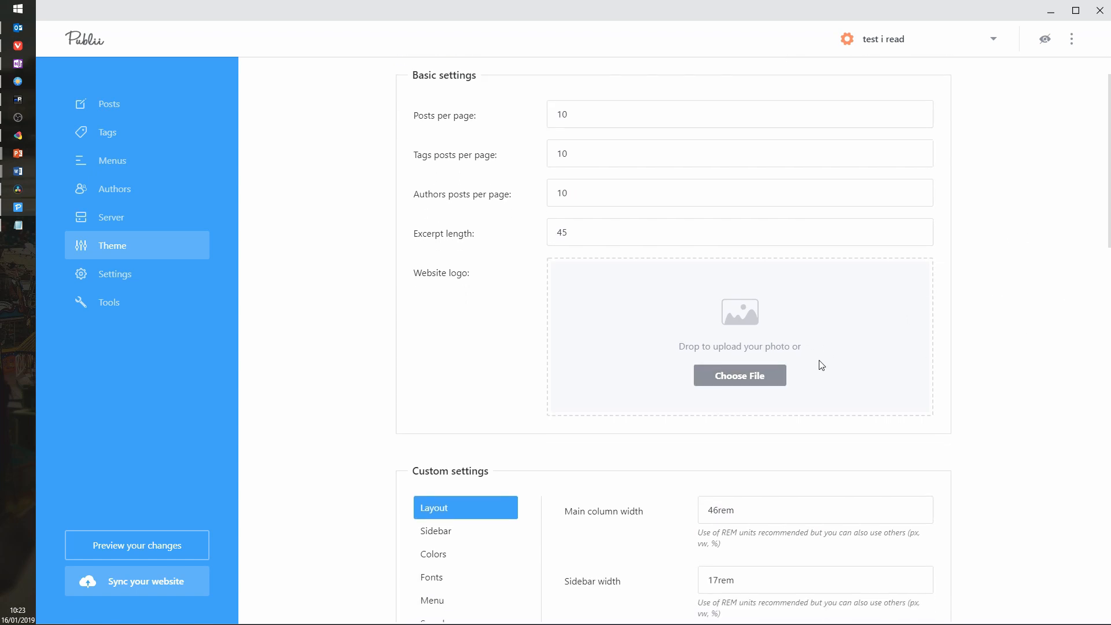
pyautogui.scroll(-2, 965, 290)
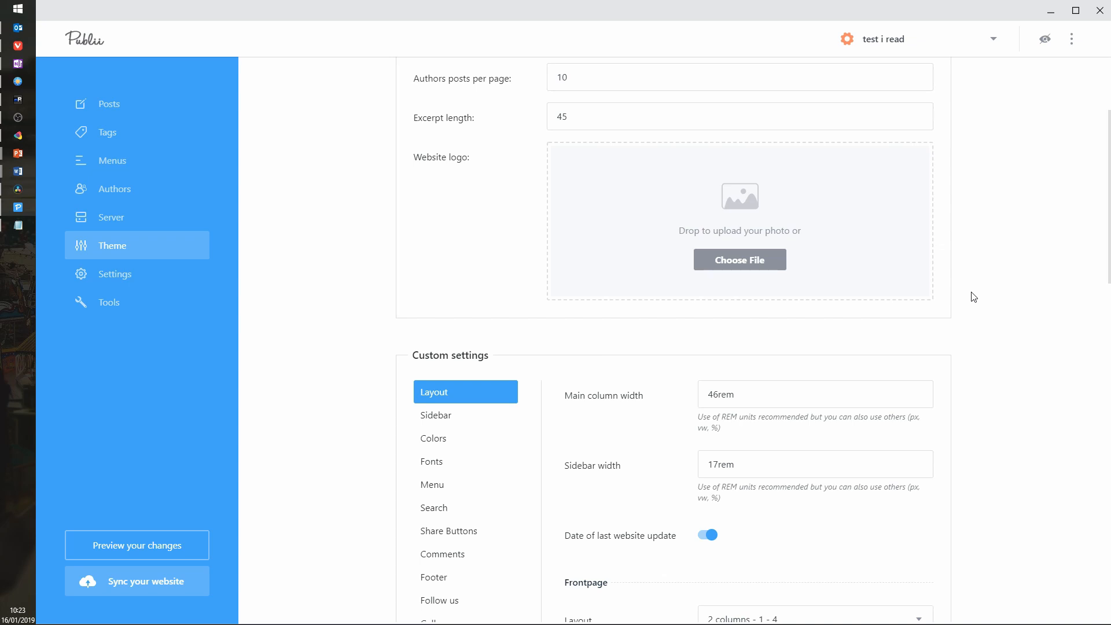
pyautogui.scroll(-4, 965, 288)
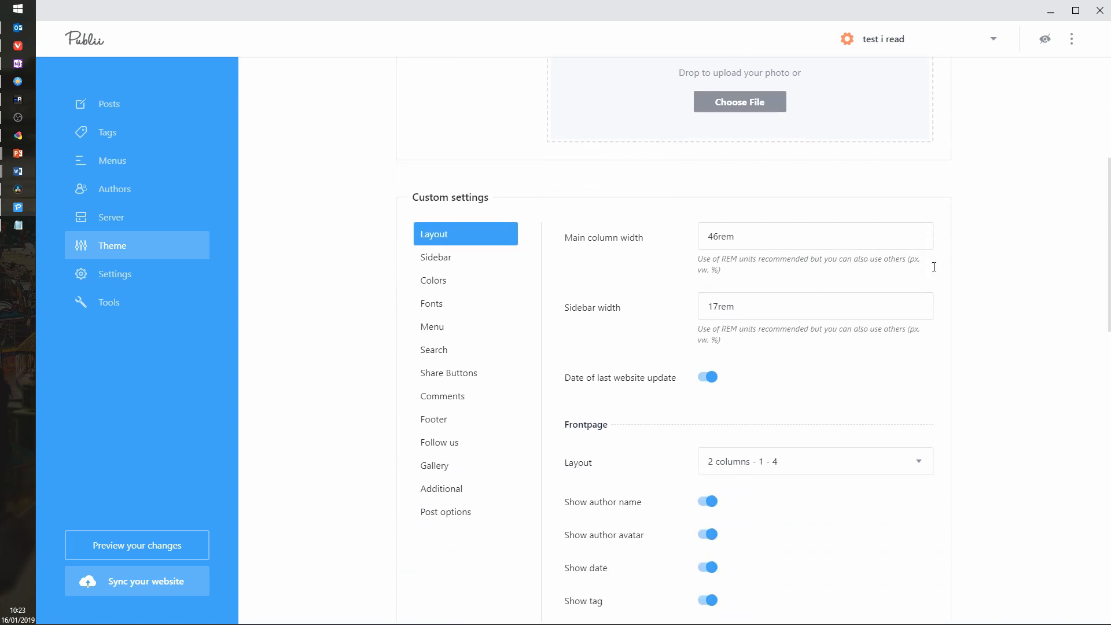
pyautogui.click(20, 47)
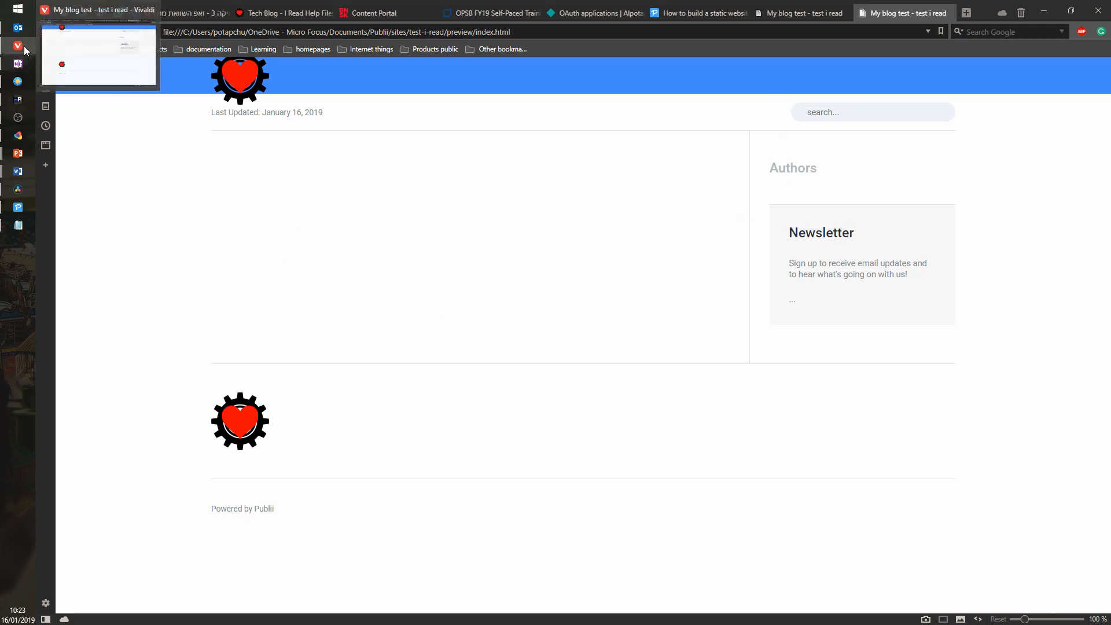
pyautogui.click(18, 206)
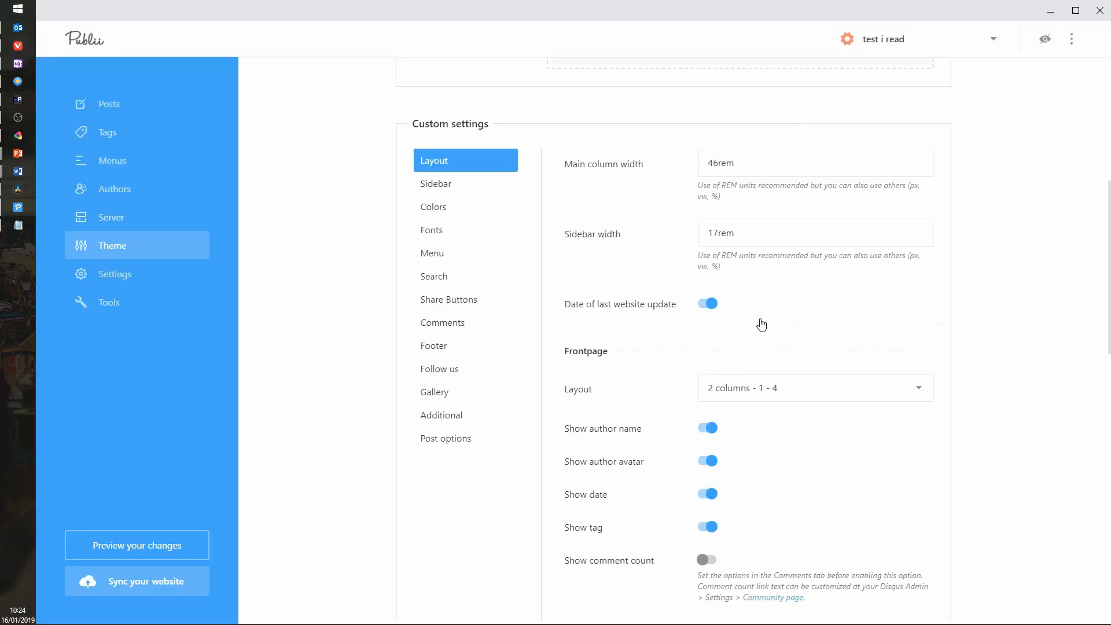
# Set the layout's main column width to 80% and the sidebar width to 20%
pyautogui.doubleClick(745, 169)
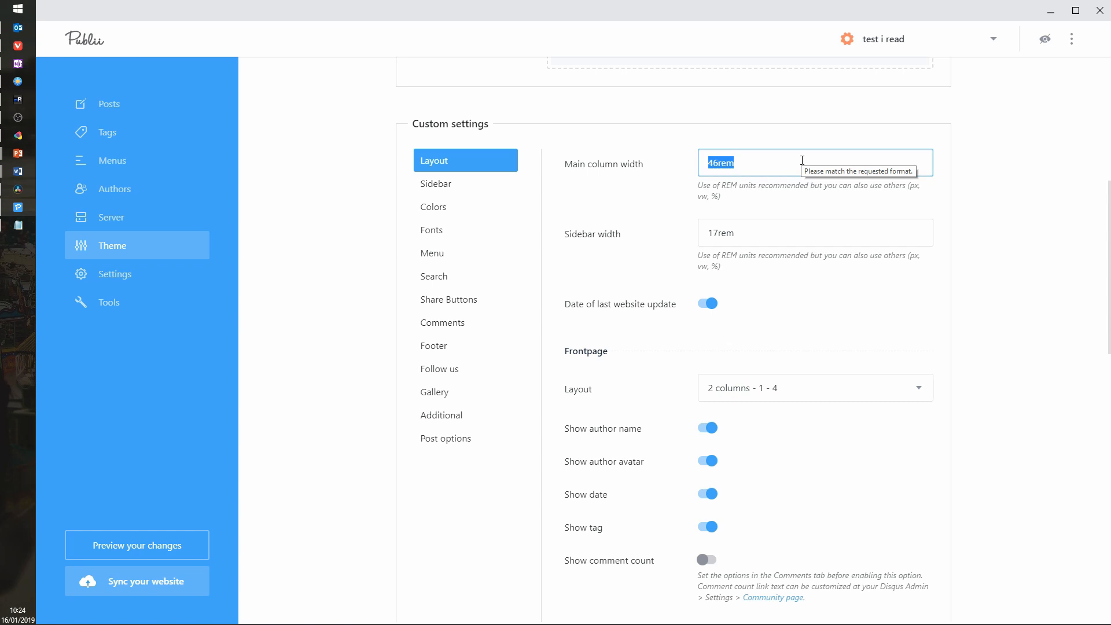
pyautogui.click(769, 158)
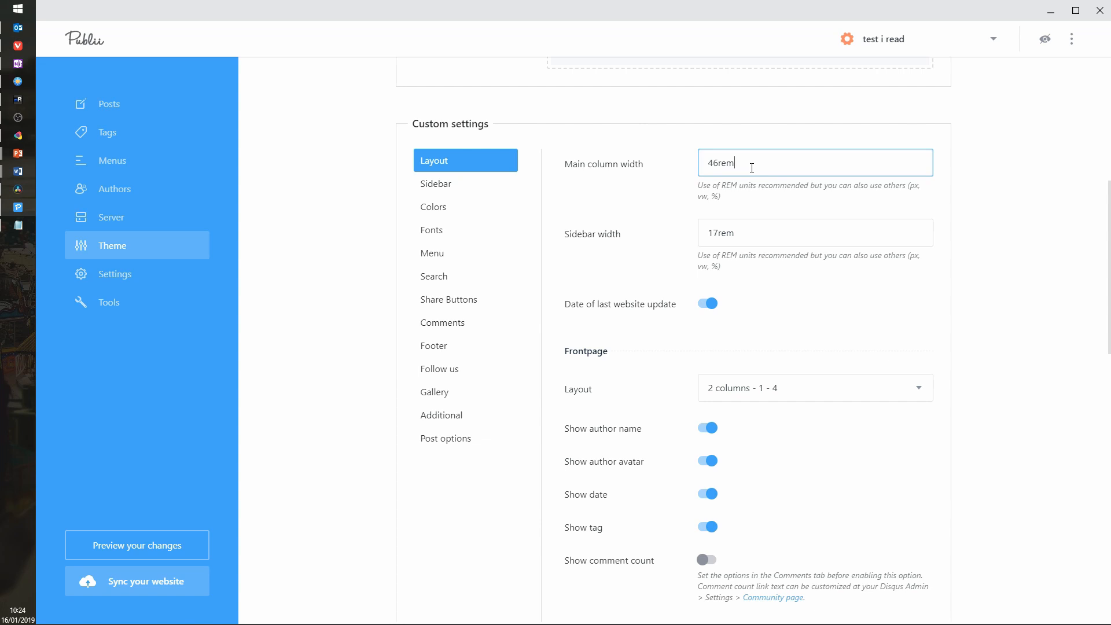
pyautogui.moveTo(748, 166); pyautogui.dragTo(669, 167)
pyautogui.write('80%')
pyautogui.moveTo(751, 232); pyautogui.dragTo(594, 227)
pyautogui.write('20')
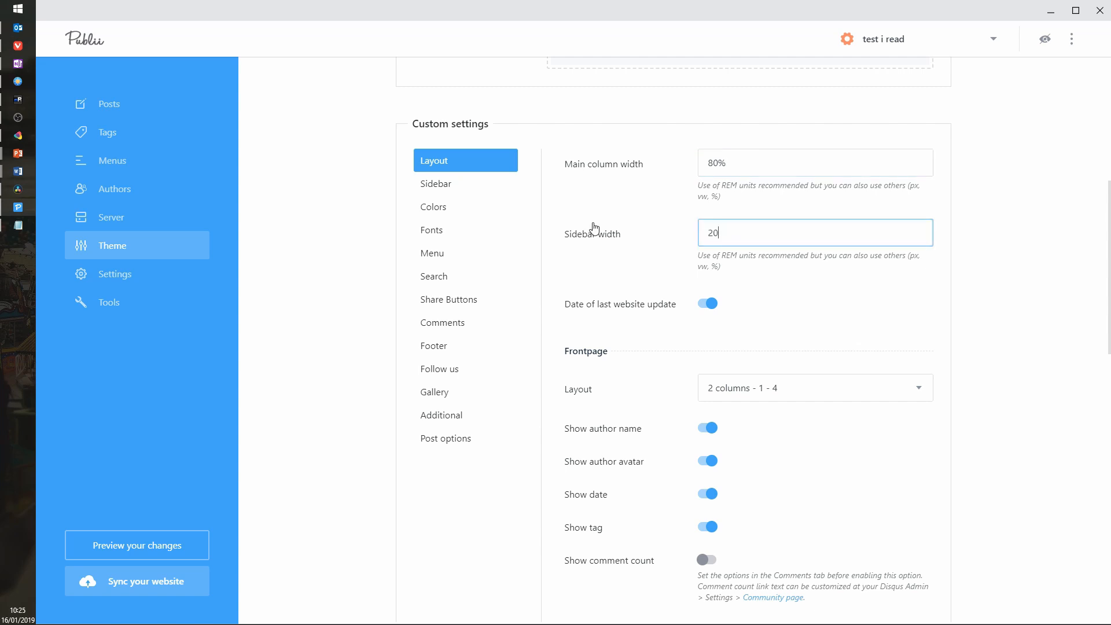
pyautogui.write('%')
# Save the theme settings and preview the site with the 80% and 20% column widths
pyautogui.scroll(7, 937, 116)
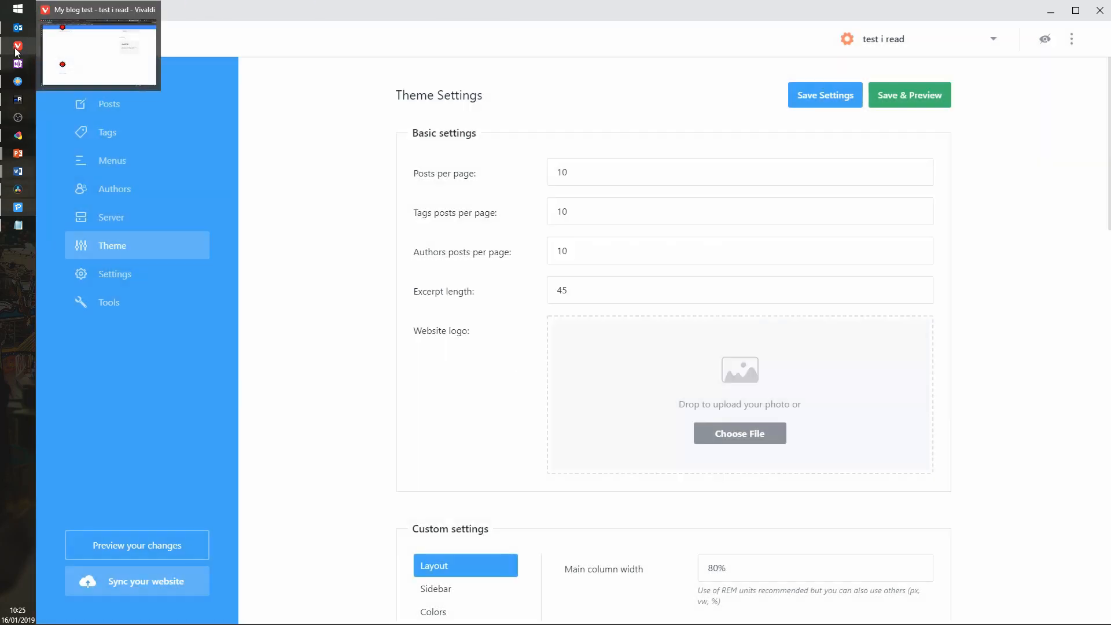
pyautogui.click(16, 50)
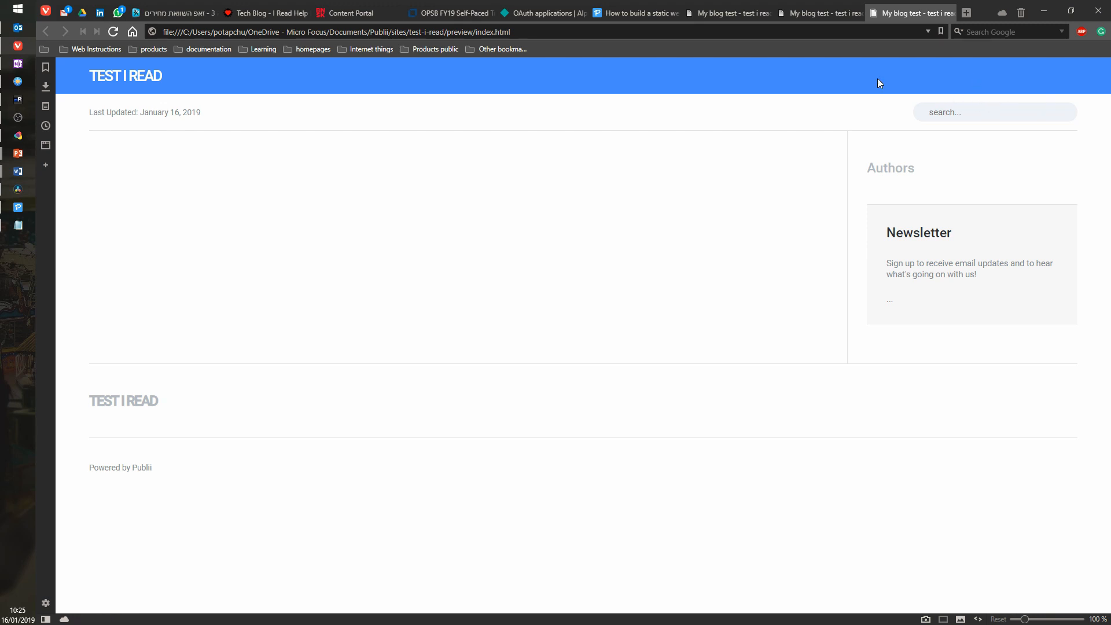
pyautogui.click(23, 208)
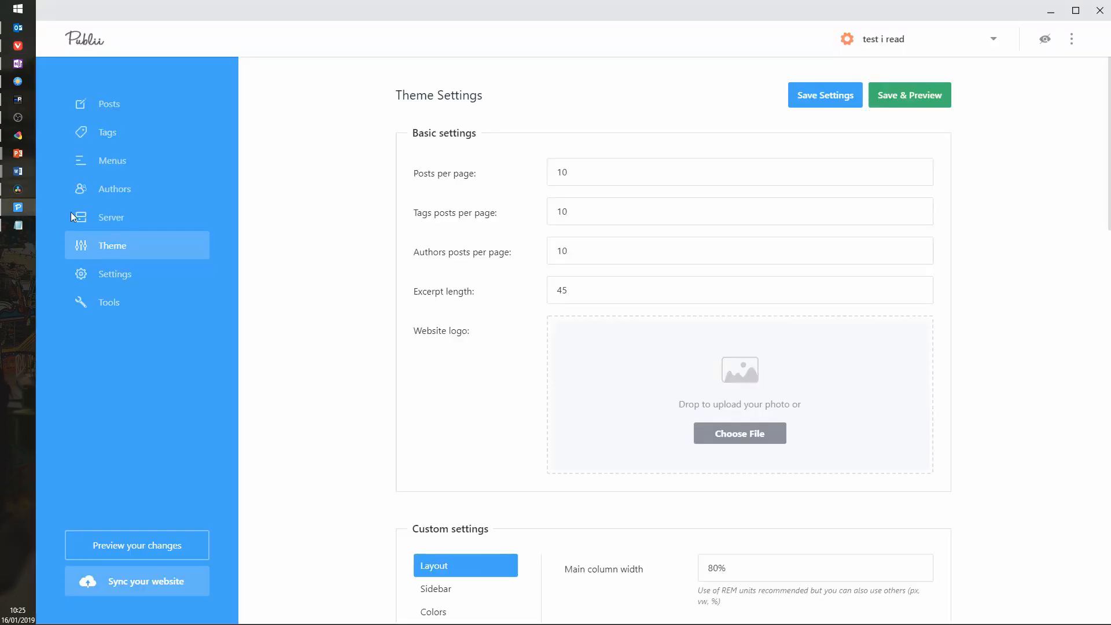
# Set the layout's main column width to 55% and the sidebar width to 15%
pyautogui.scroll(-7, 877, 251)
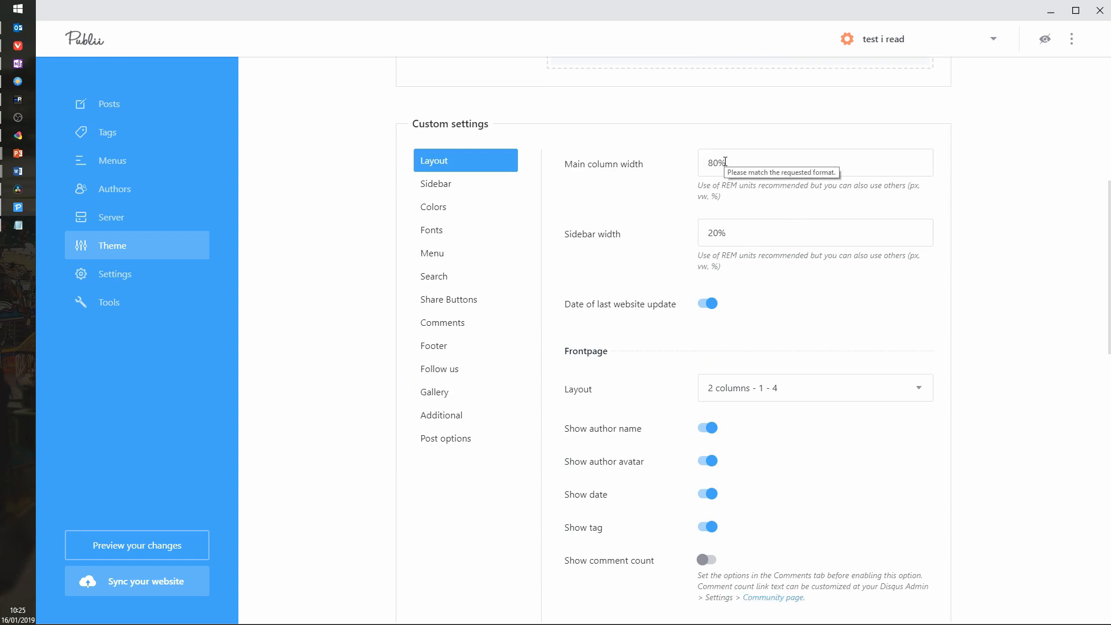
pyautogui.click(718, 162)
pyautogui.moveTo(719, 162); pyautogui.dragTo(693, 166)
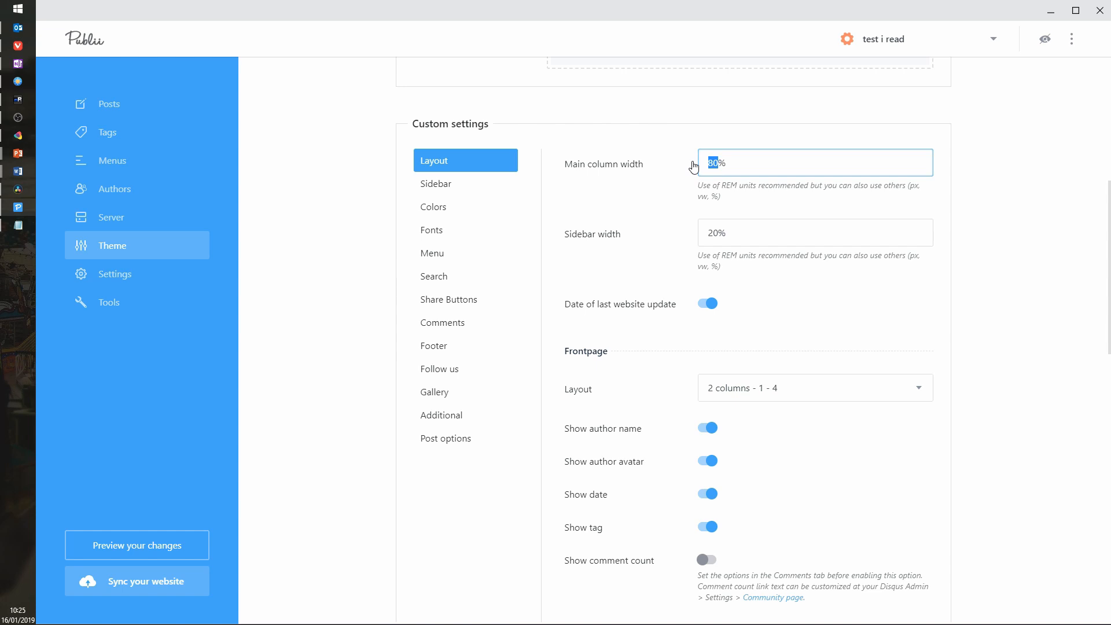
pyautogui.write('55')
pyautogui.moveTo(718, 233); pyautogui.dragTo(702, 236)
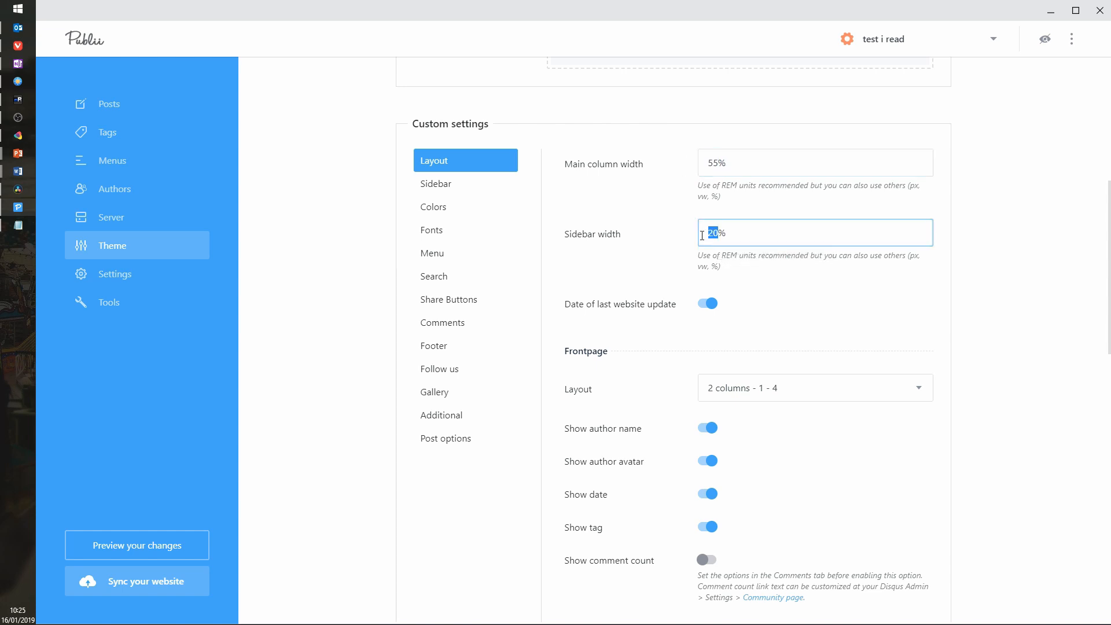
pyautogui.write('15')
# Save the theme settings and preview the site with the 55% and 15% column widths
pyautogui.scroll(6, 1019, 225)
pyautogui.scroll(-5, 1019, 224)
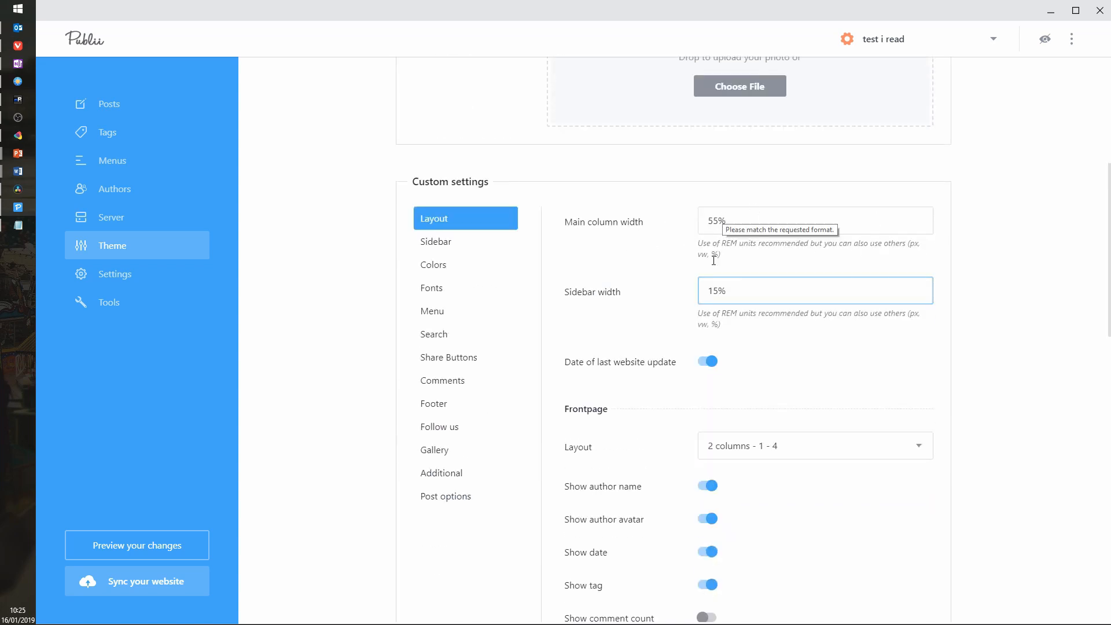
pyautogui.scroll(6, 1036, 202)
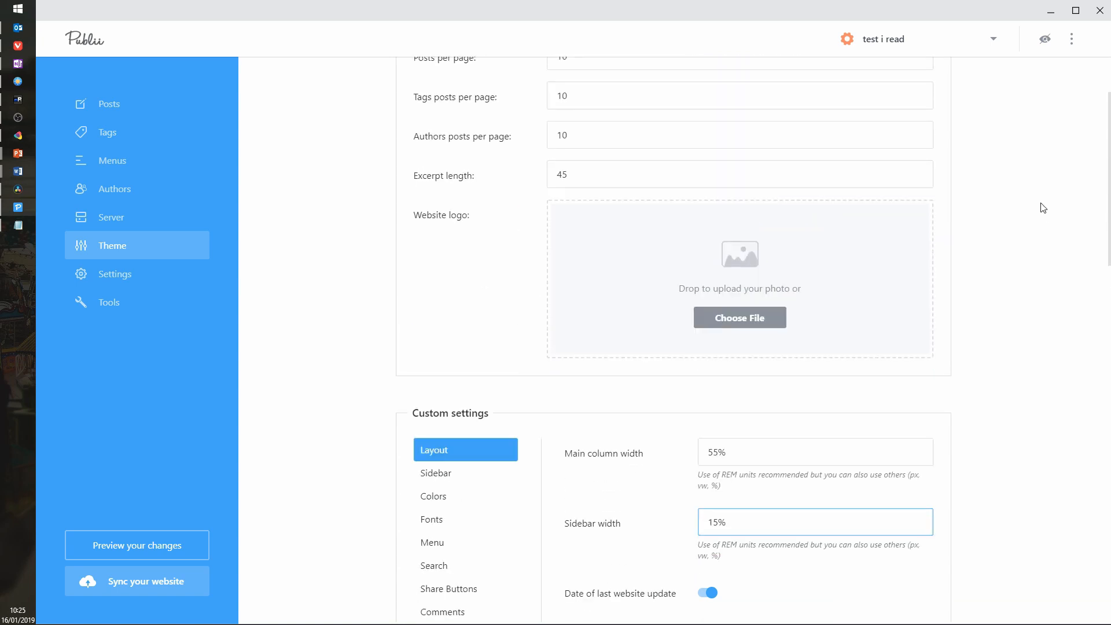
pyautogui.click(949, 100)
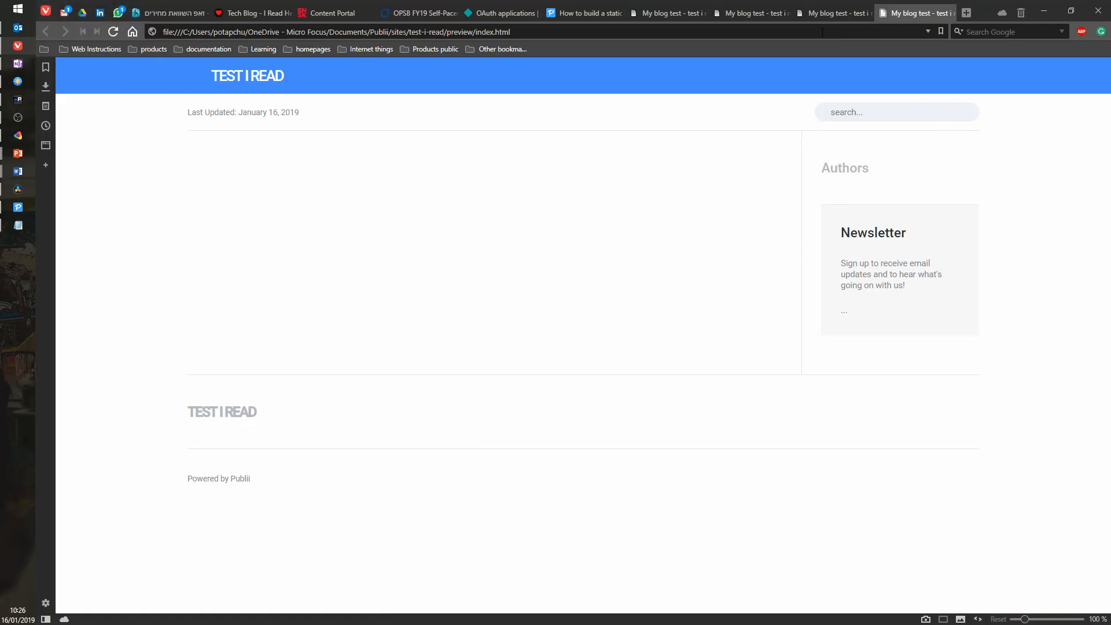
# Compare the new site preview with the earlier logo preview, examining the main column and sidebar widths
pyautogui.click(743, 14)
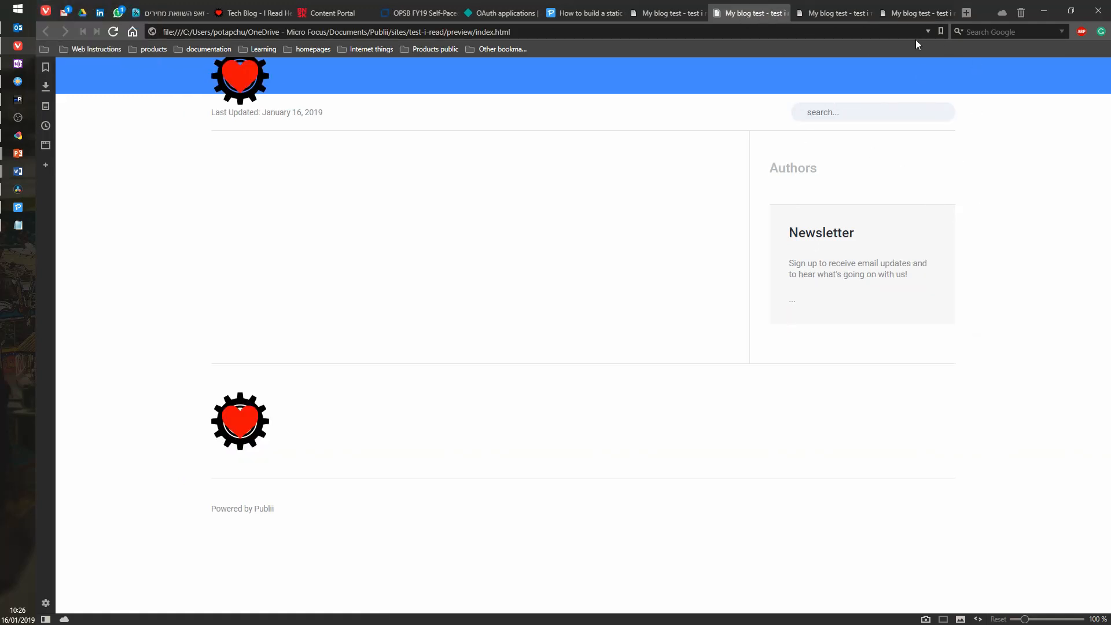
pyautogui.click(907, 15)
pyautogui.click(744, 11)
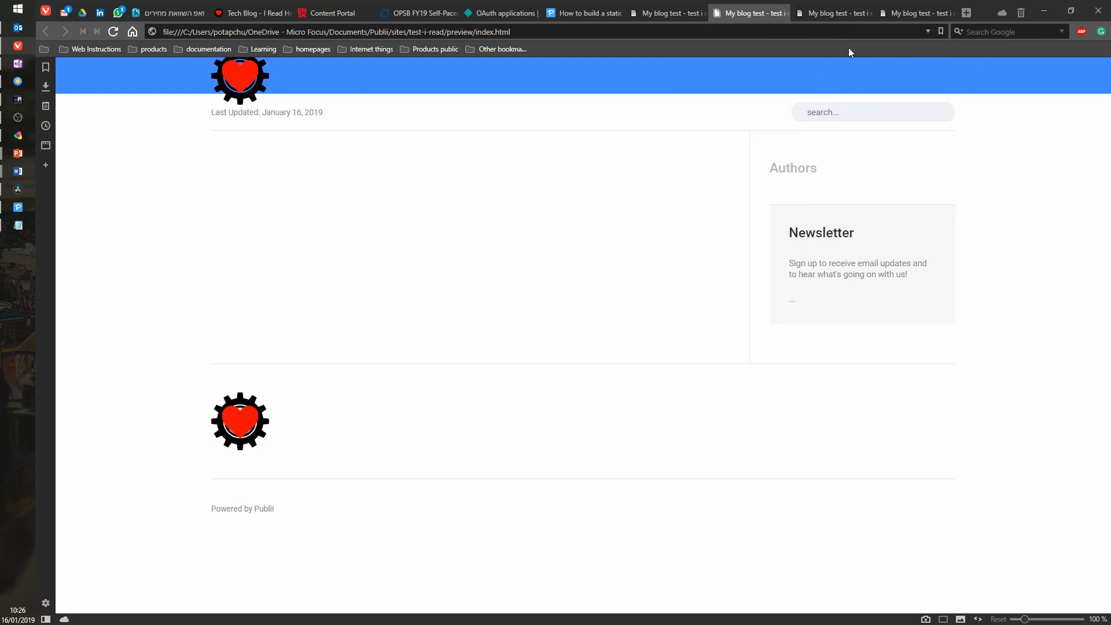
pyautogui.click(907, 13)
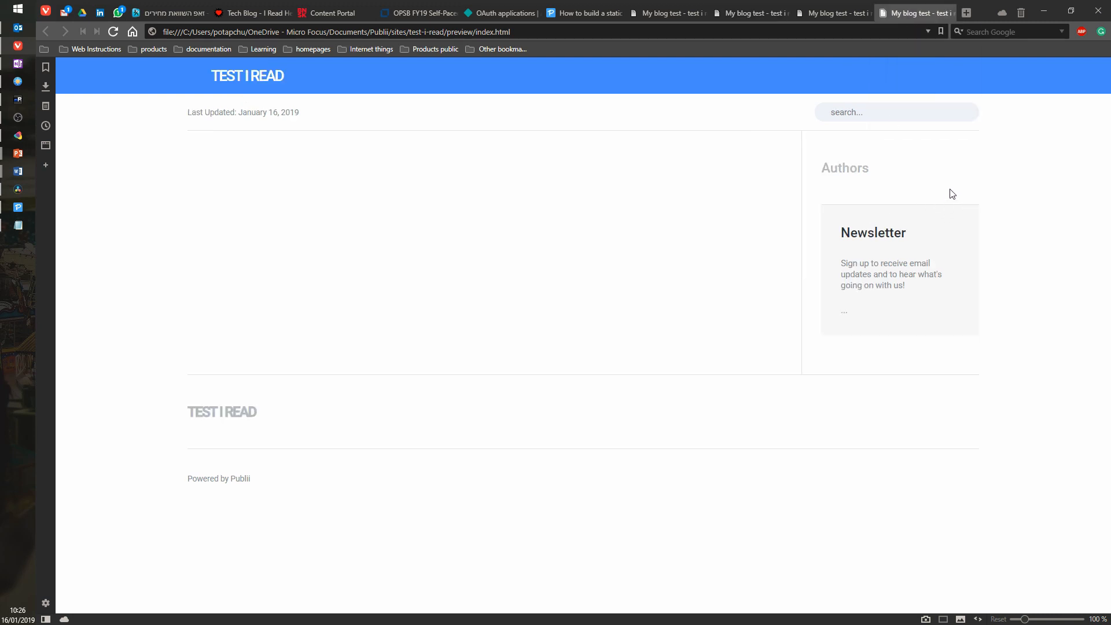
pyautogui.moveTo(986, 145); pyautogui.dragTo(888, 350)
pyautogui.click(1034, 297)
# Switch back to Publii and review the theme's layout settings for the column widths, frontpage and tags page
pyautogui.click(18, 207)
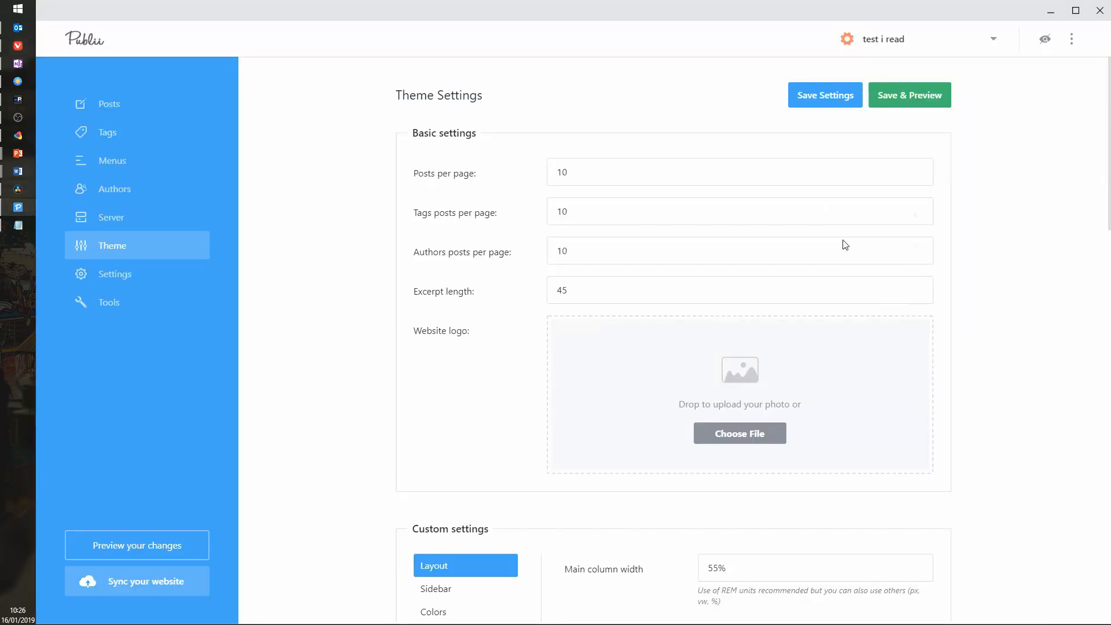
pyautogui.scroll(-4, 1000, 290)
pyautogui.scroll(-4, 949, 301)
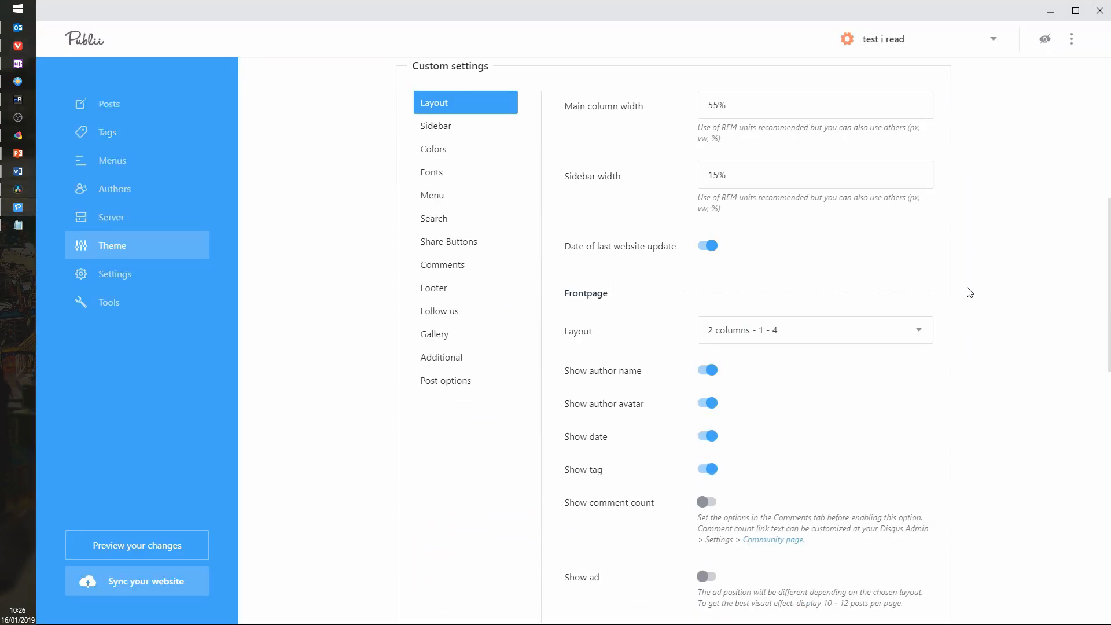
pyautogui.scroll(-2, 975, 283)
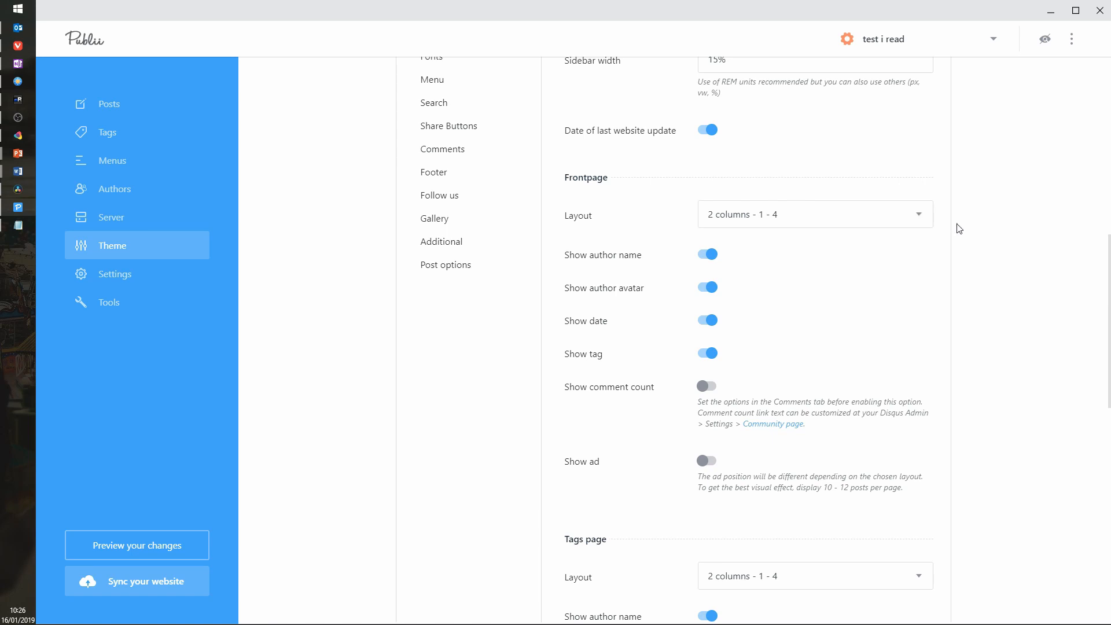
pyautogui.scroll(5, 1005, 241)
pyautogui.scroll(-3, 1007, 243)
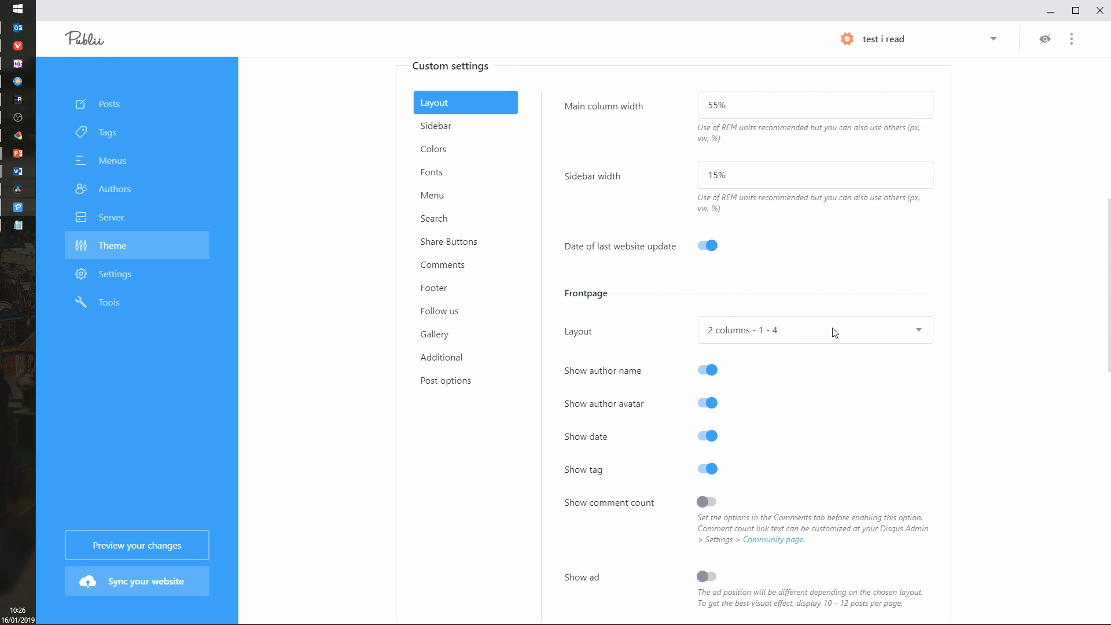
pyautogui.scroll(4, 649, 177)
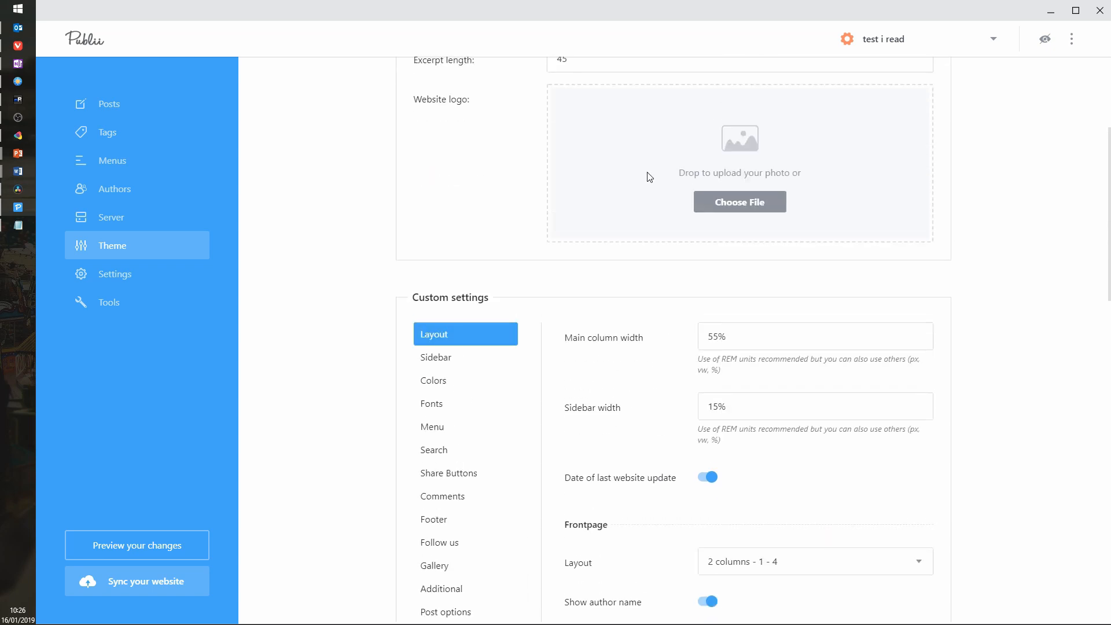
# Create a new post titled "TEst 1" and insert the Diagnostics quiz question image into its body
pyautogui.click(103, 107)
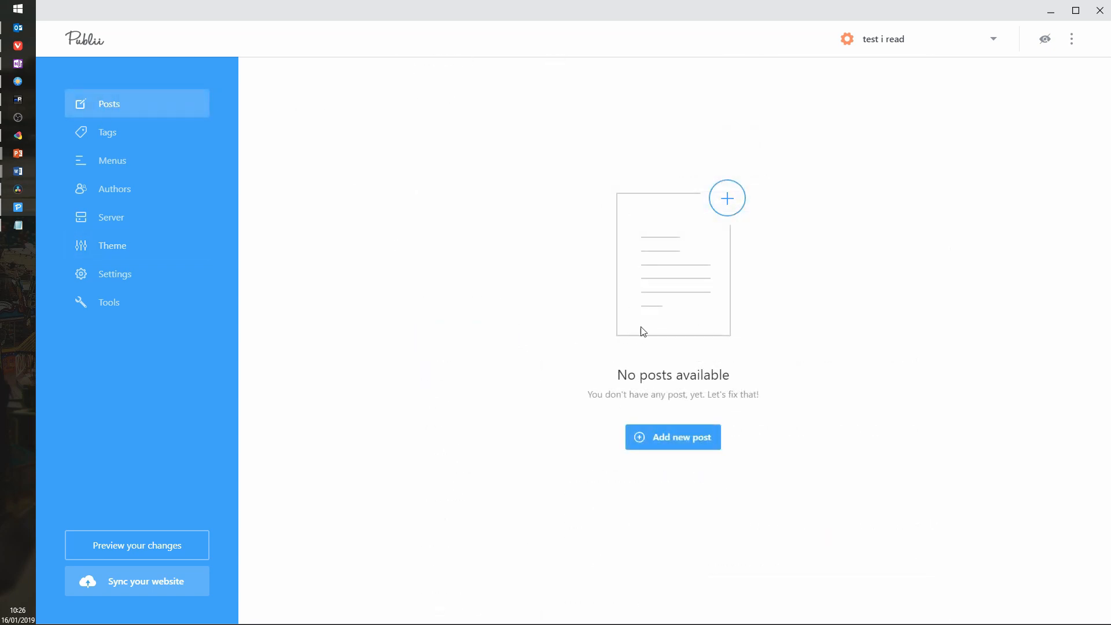
pyautogui.click(666, 444)
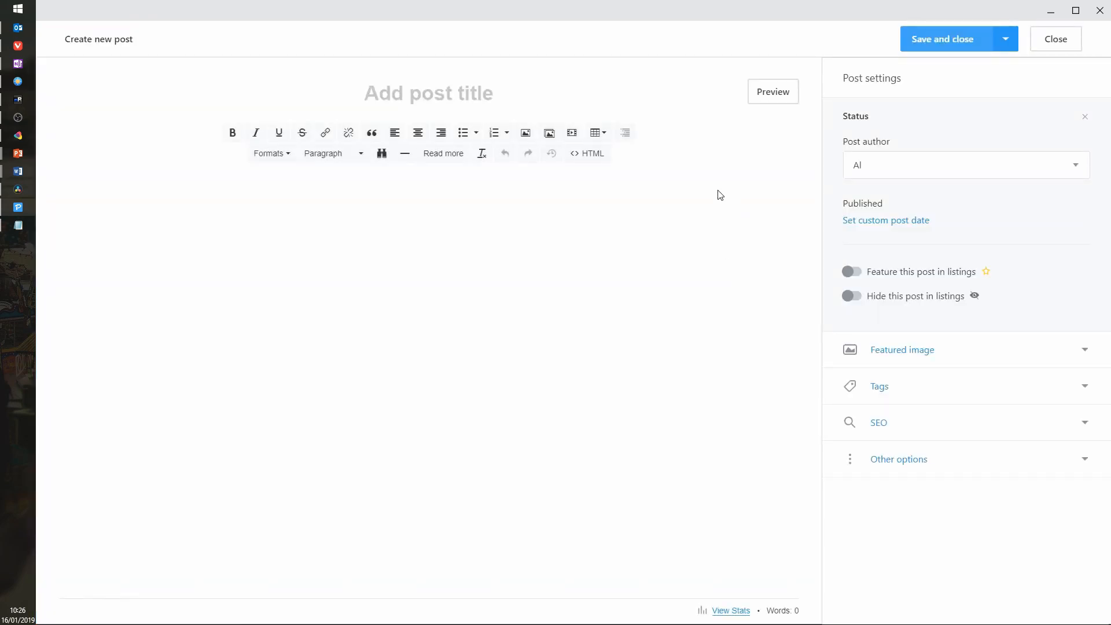
pyautogui.write('TEst 1')
pyautogui.click(545, 262)
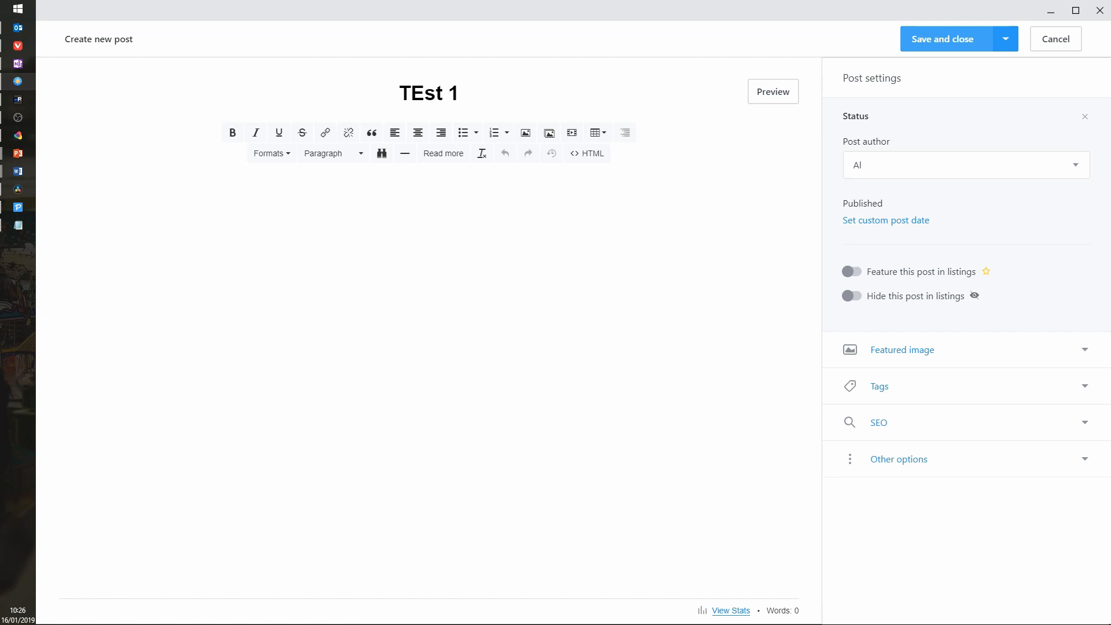
pyautogui.moveTo(3, 550); pyautogui.dragTo(626, 251)
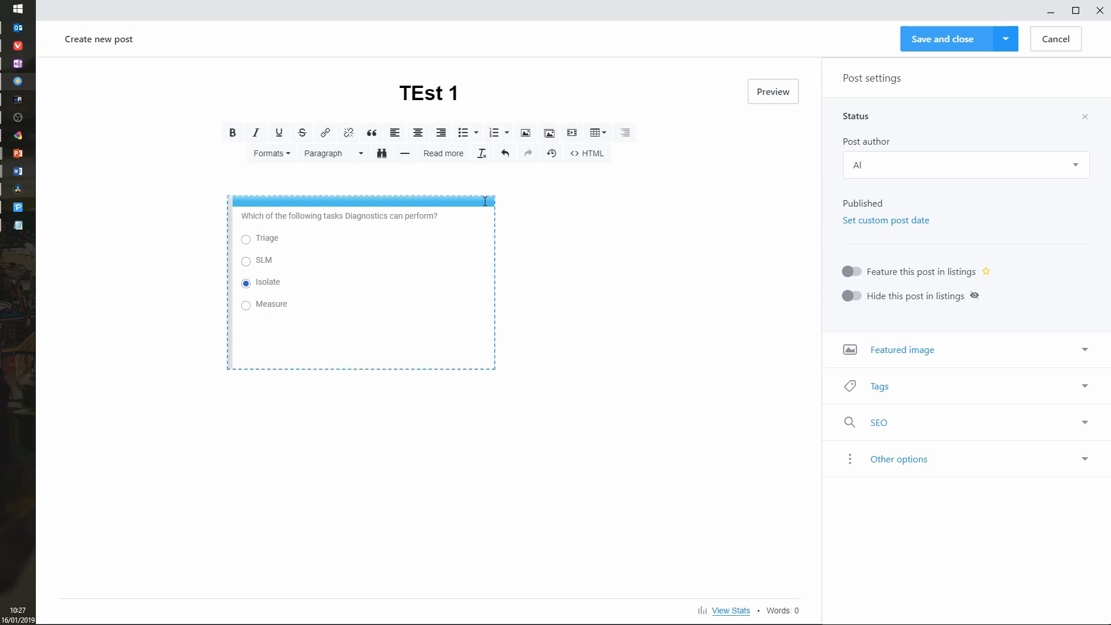
# Switch to the Vivaldi browser, search the web for "lorem ipsum" in a new tab and open the lipsum.com site
pyautogui.click(20, 47)
pyautogui.click(965, 13)
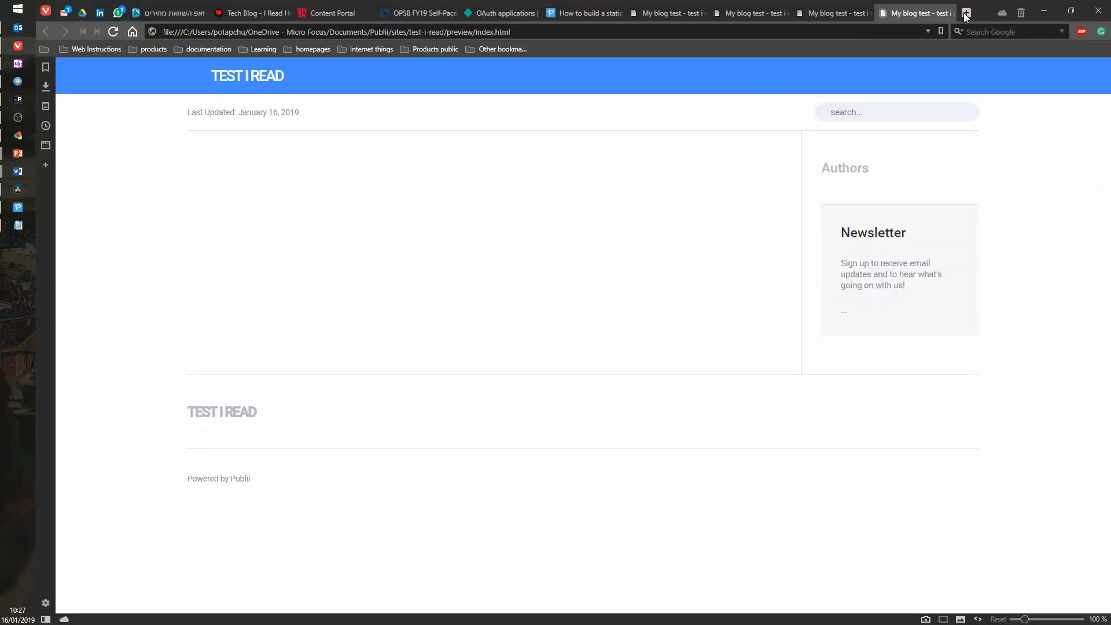
pyautogui.write('lorem i')
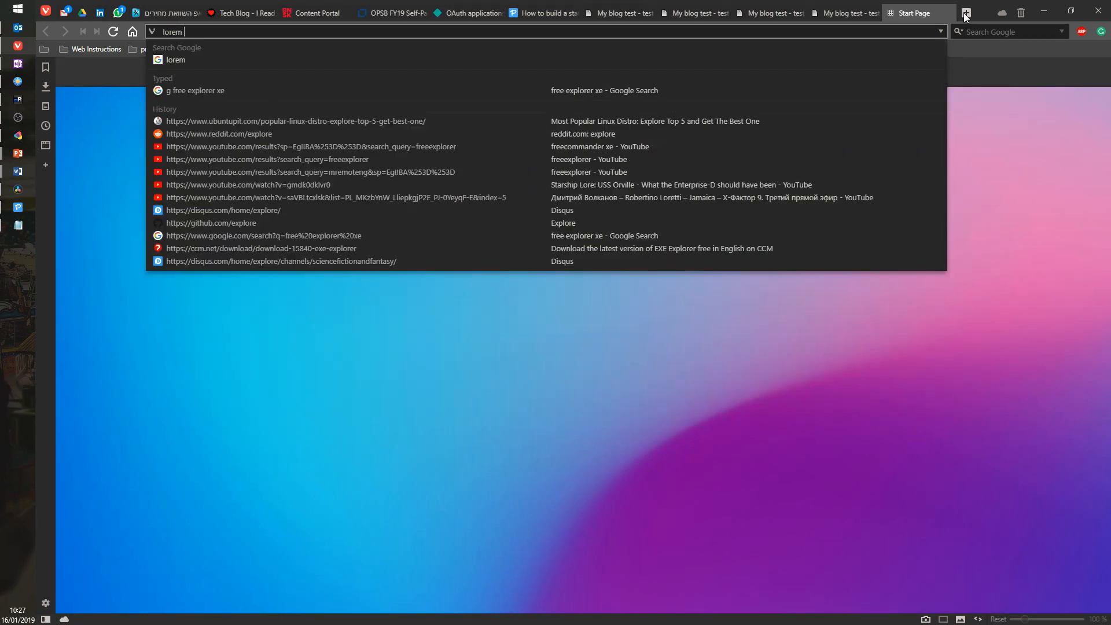
pyautogui.write('psum')
pyautogui.press('Return')
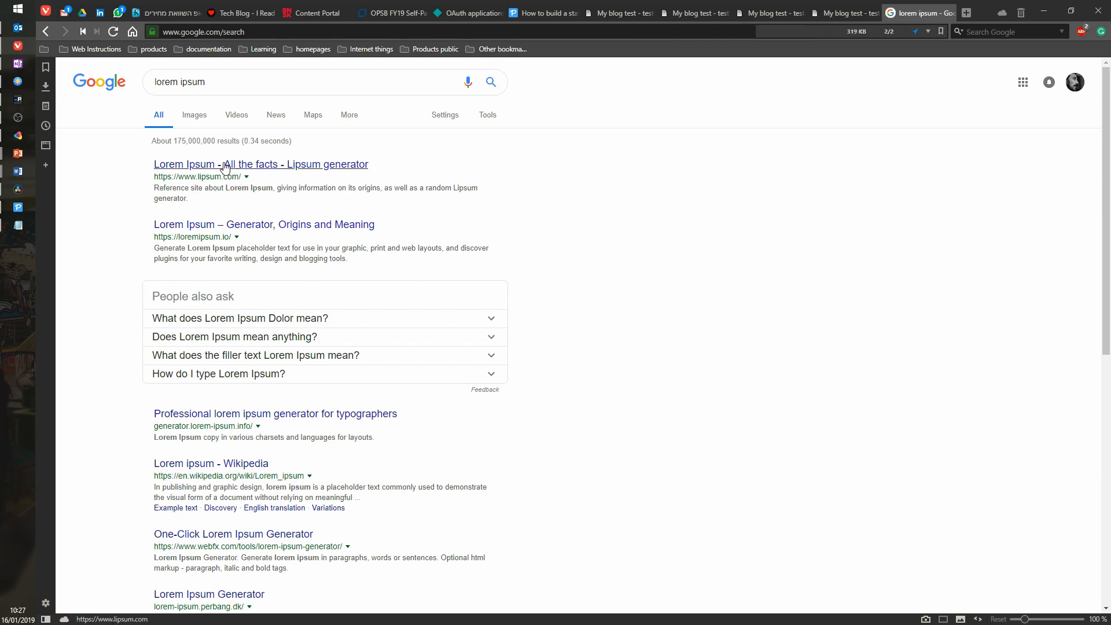
pyautogui.click(225, 169)
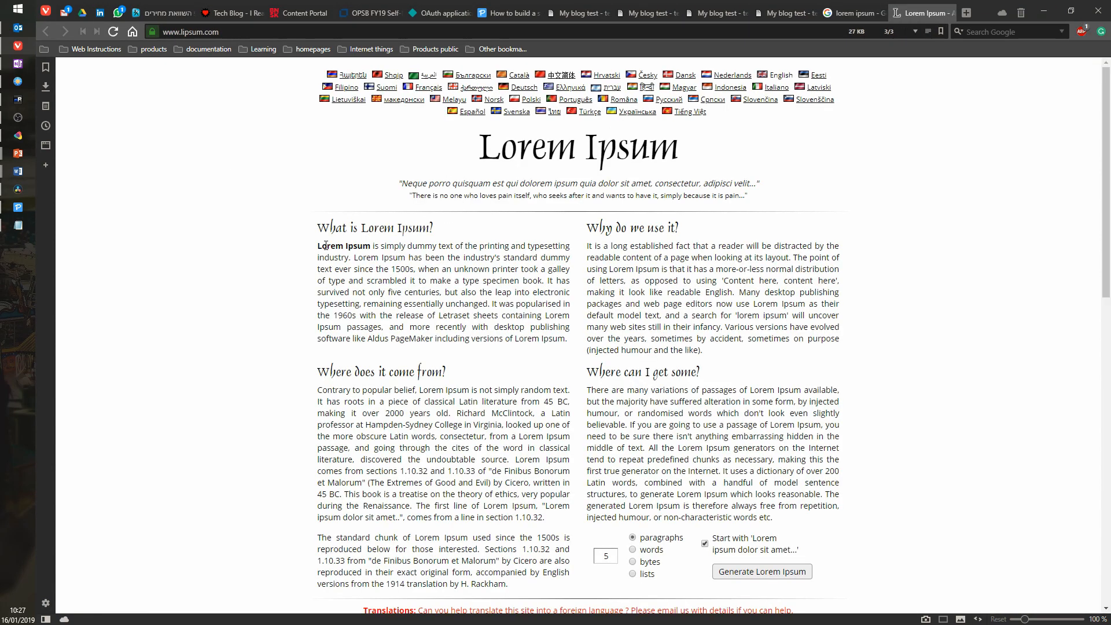
# Copy the Lorem Ipsum text sections from the page and paste them below the quiz image in the TEst 1 post in Publii
pyautogui.moveTo(317, 247); pyautogui.dragTo(553, 340)
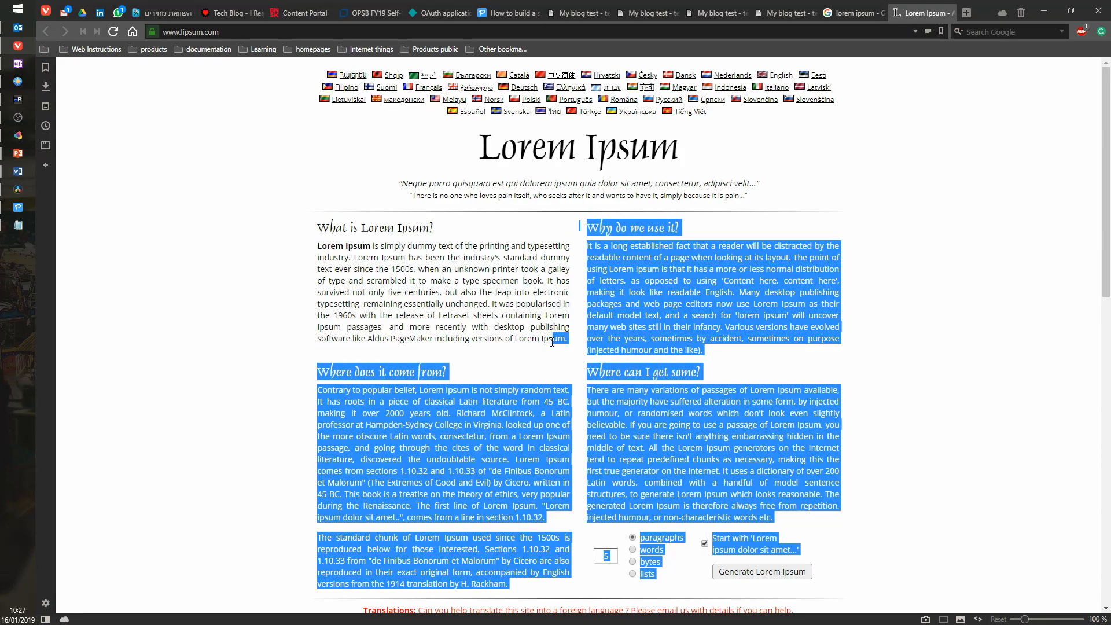
pyautogui.click(579, 346)
pyautogui.scroll(-10, 407, 388)
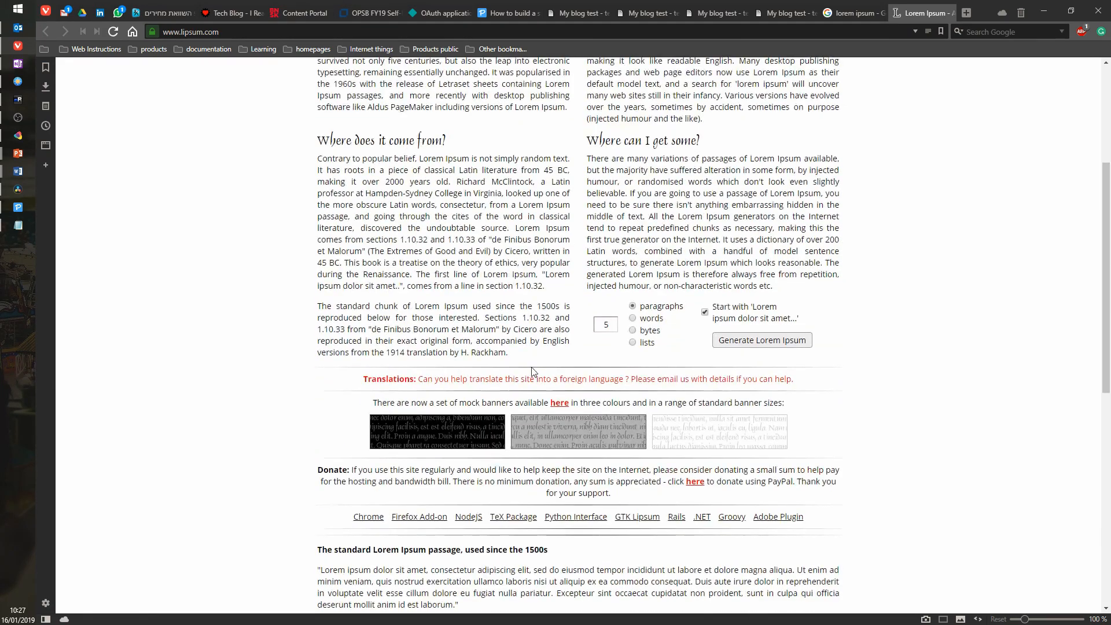
pyautogui.scroll(7, 538, 370)
pyautogui.scroll(3, 538, 370)
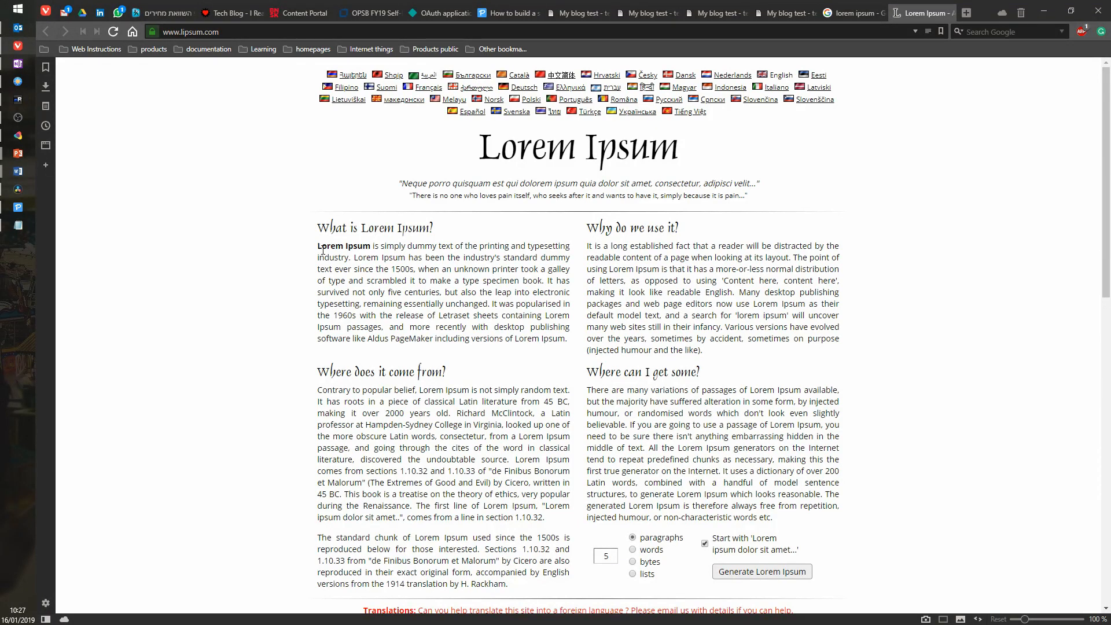
pyautogui.moveTo(320, 248); pyautogui.dragTo(577, 369)
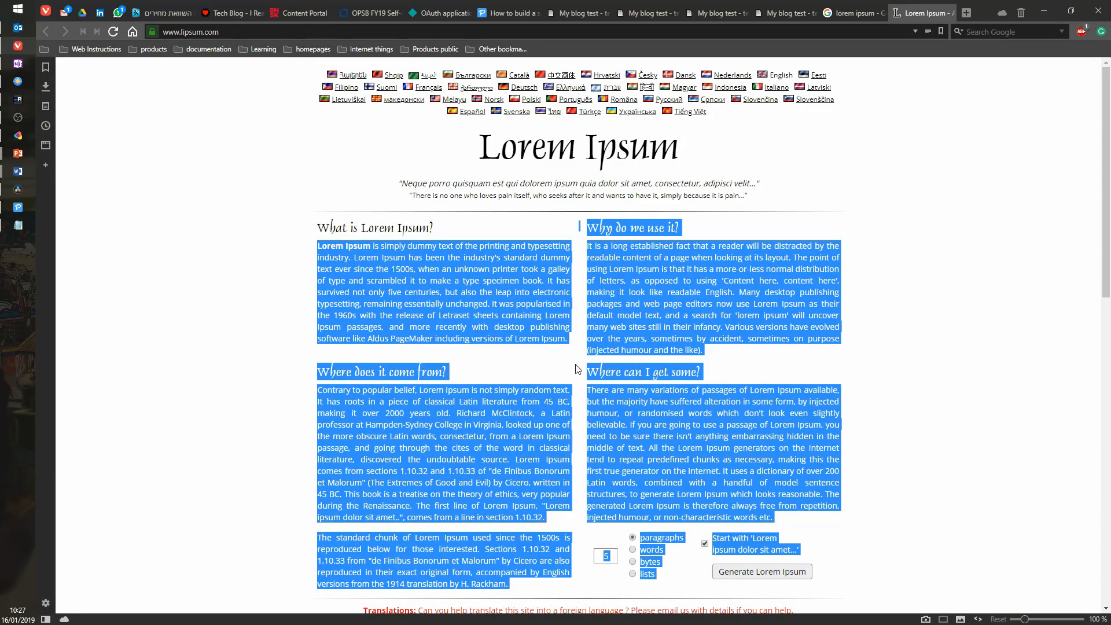
pyautogui.hotkey('alt', 'Tab')
pyautogui.click(250, 183)
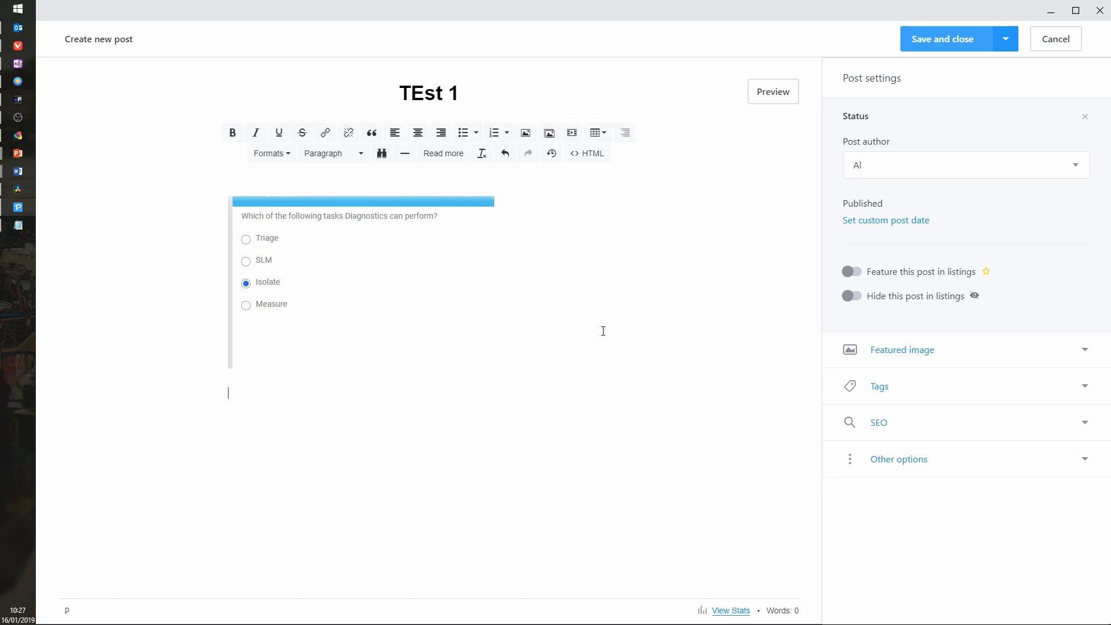
pyautogui.hotkey('ctrl', 'v')
pyautogui.click(226, 395)
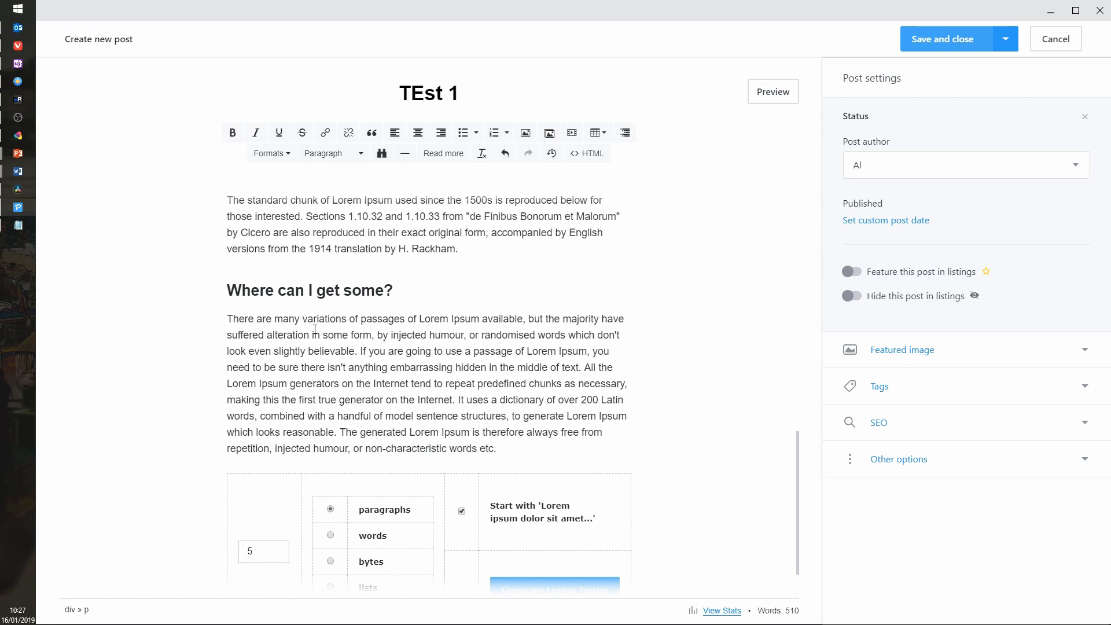
# Copy the paragraph under "Where can I get some?" to above the quiz image, and save and close the post
pyautogui.moveTo(511, 442); pyautogui.dragTo(224, 317)
pyautogui.hotkey('ctrl', 'c')
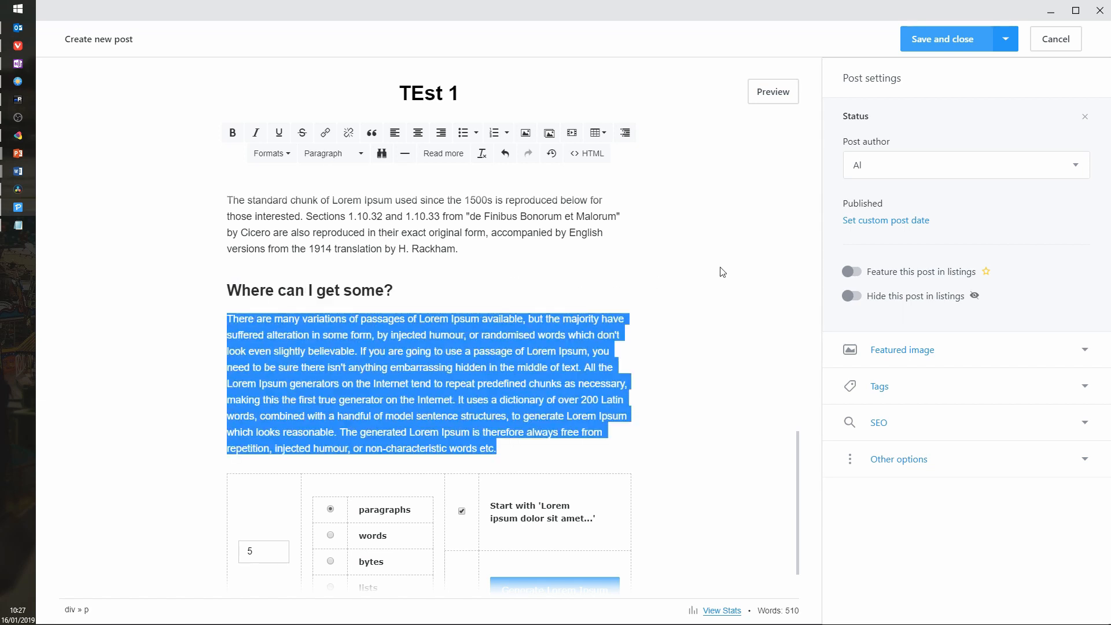
pyautogui.scroll(10, 682, 376)
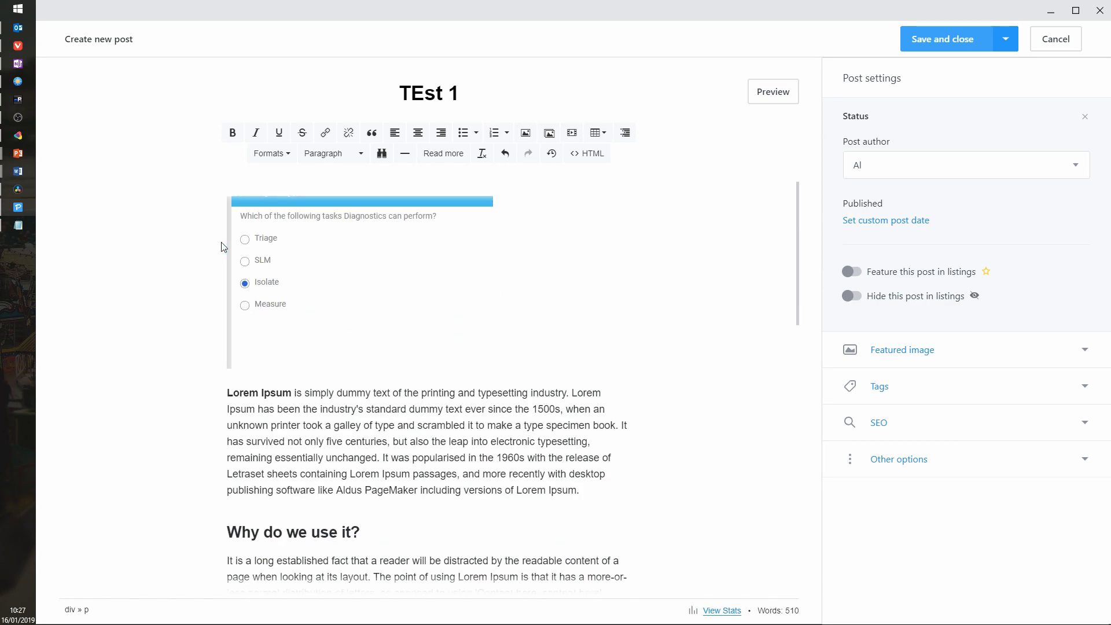
pyautogui.click(224, 248)
pyautogui.hotkey('ctrl', 'v')
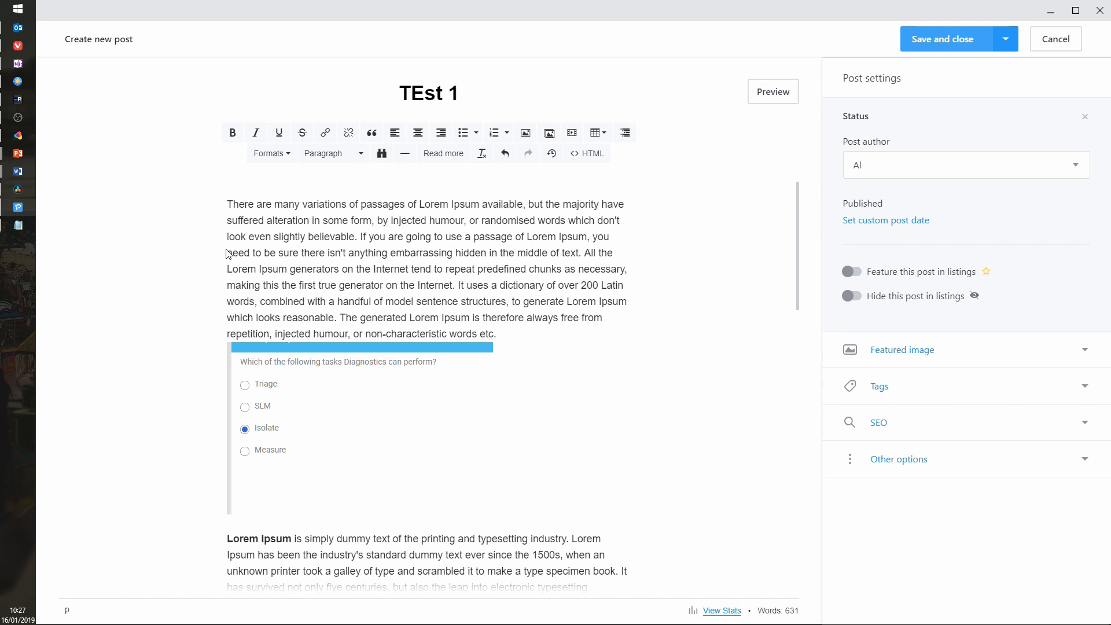
pyautogui.scroll(-1, 571, 249)
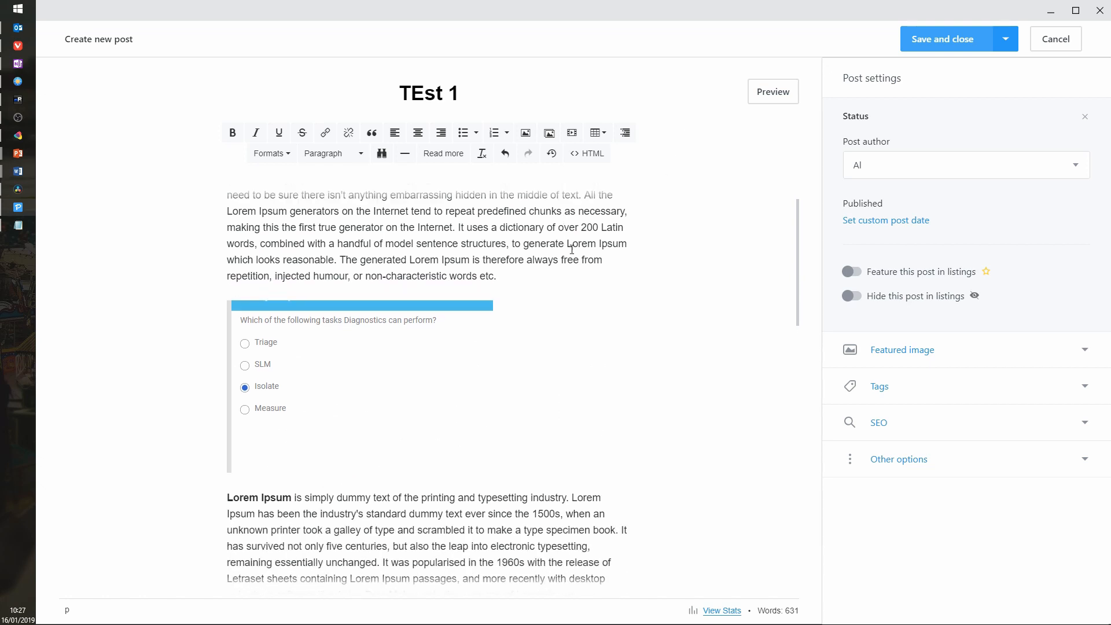
pyautogui.scroll(1, 572, 250)
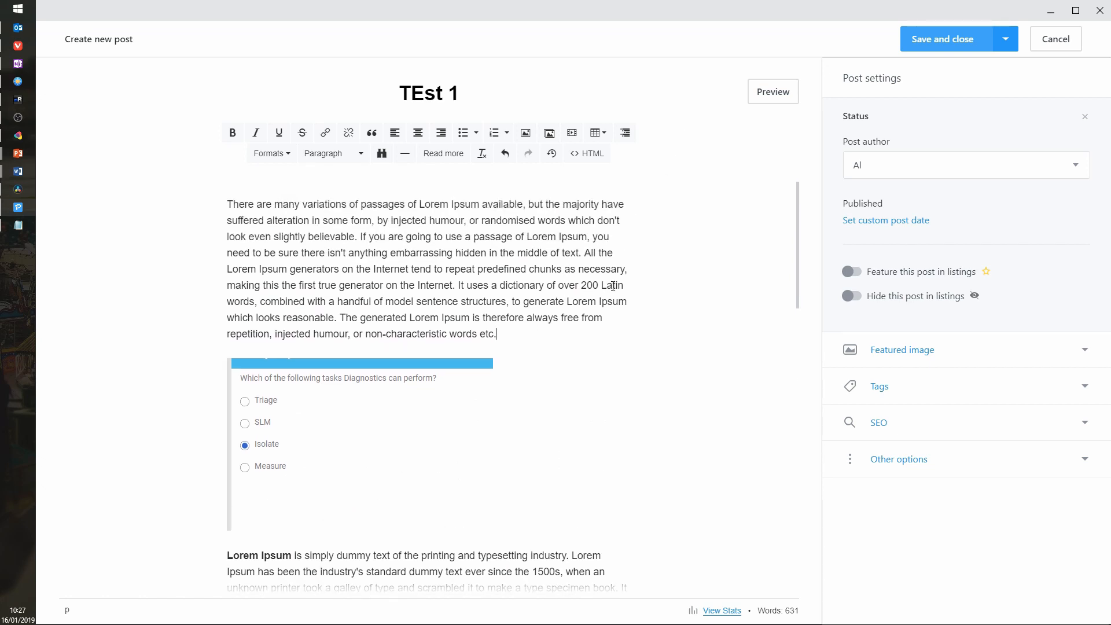
pyautogui.click(948, 41)
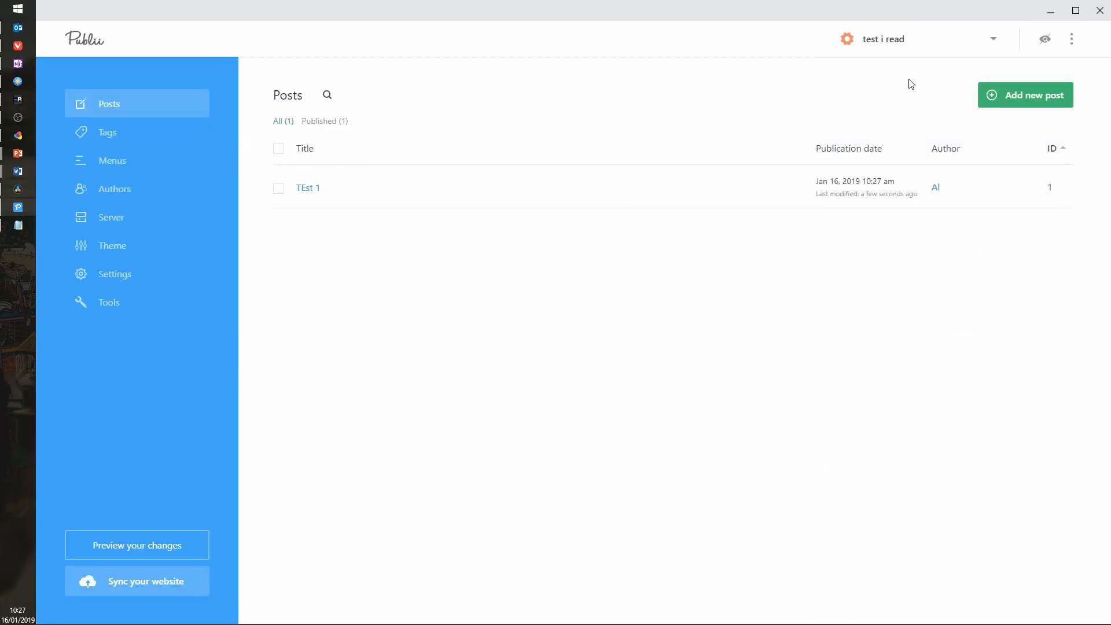
# Create a new post titled "test 2" with the words one, two, three and four on separate lines
pyautogui.click(1022, 100)
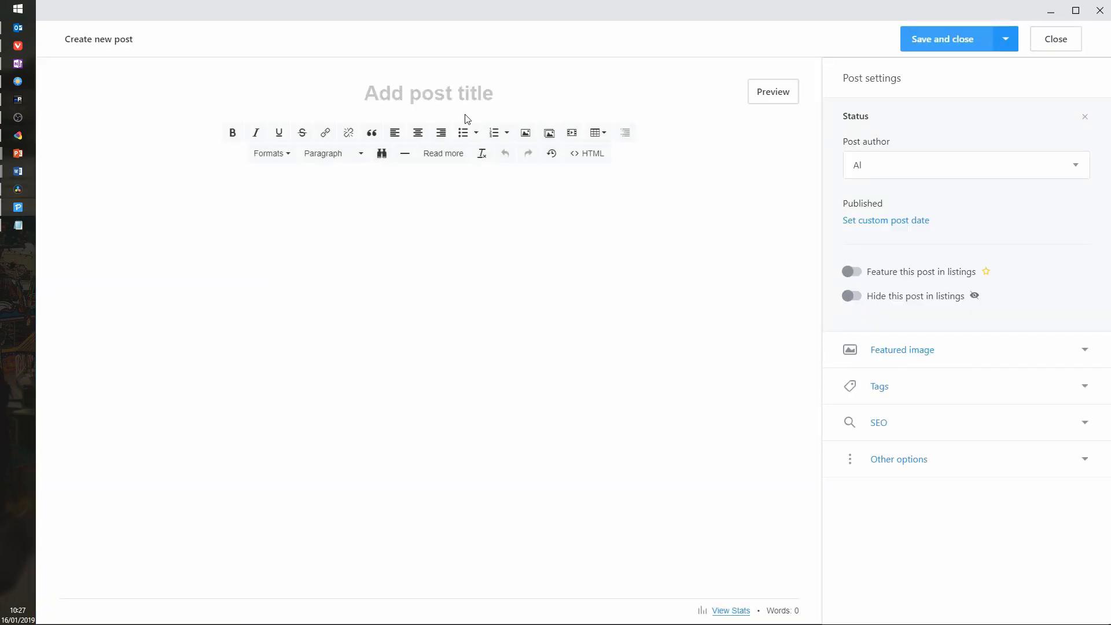
pyautogui.write('test 2')
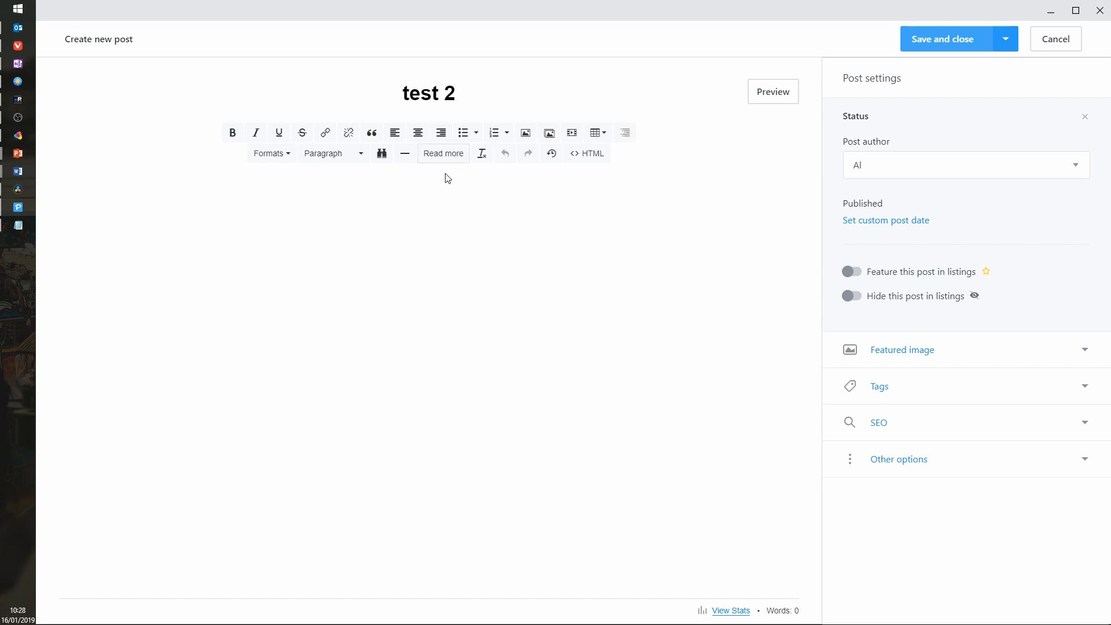
pyautogui.click(435, 201)
pyautogui.write('1.')
pyautogui.press('BackSpace')
pyautogui.press('BackSpace')
pyautogui.press('BackSpace')
pyautogui.press('BackSpace')
pyautogui.write('one')
pyautogui.press('Return')
pyautogui.write('two three fou')
# Turn the four lines into a numbered list and nest two, three and four each one level deeper than the previous item
pyautogui.moveTo(255, 334); pyautogui.dragTo(185, 168)
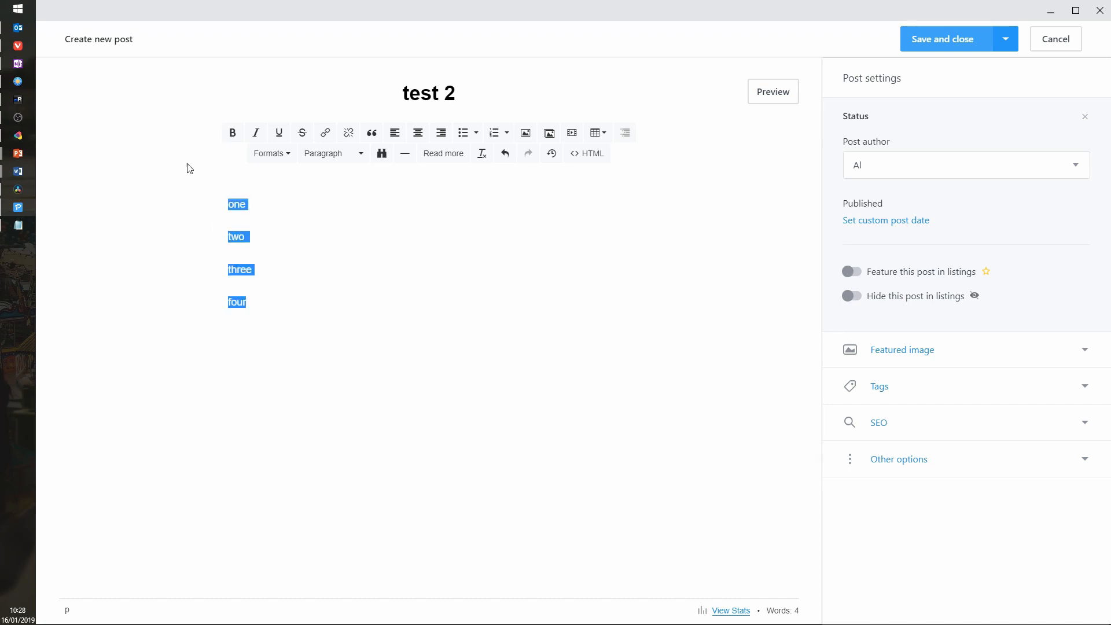
pyautogui.click(495, 133)
pyautogui.click(359, 235)
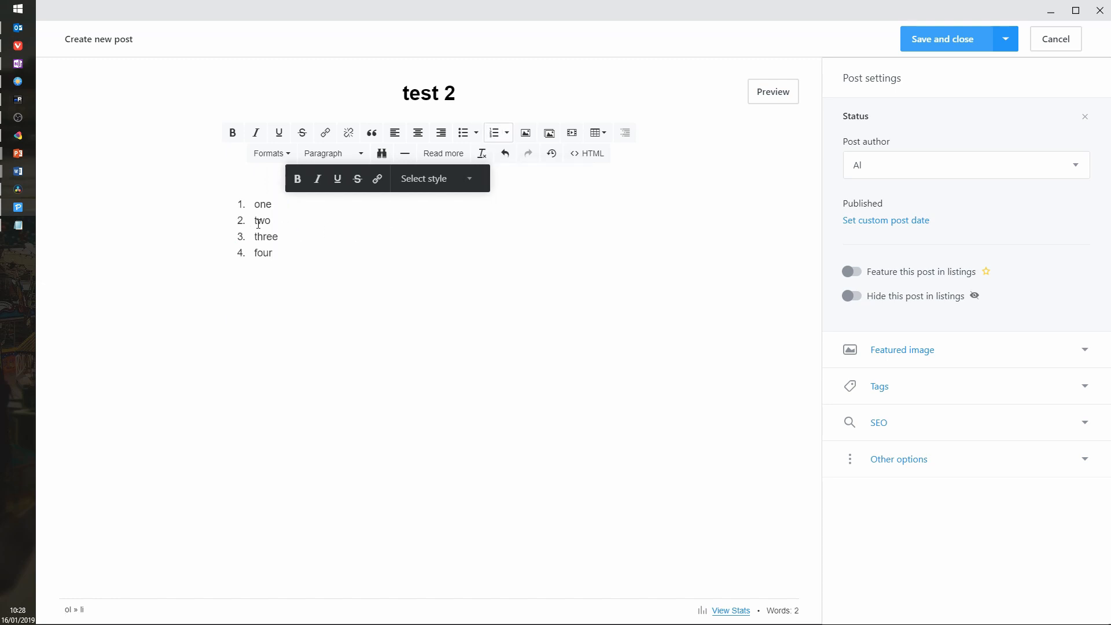
pyautogui.click(258, 223)
pyautogui.press('Tab')
pyautogui.click(261, 253)
pyautogui.press('Tab')
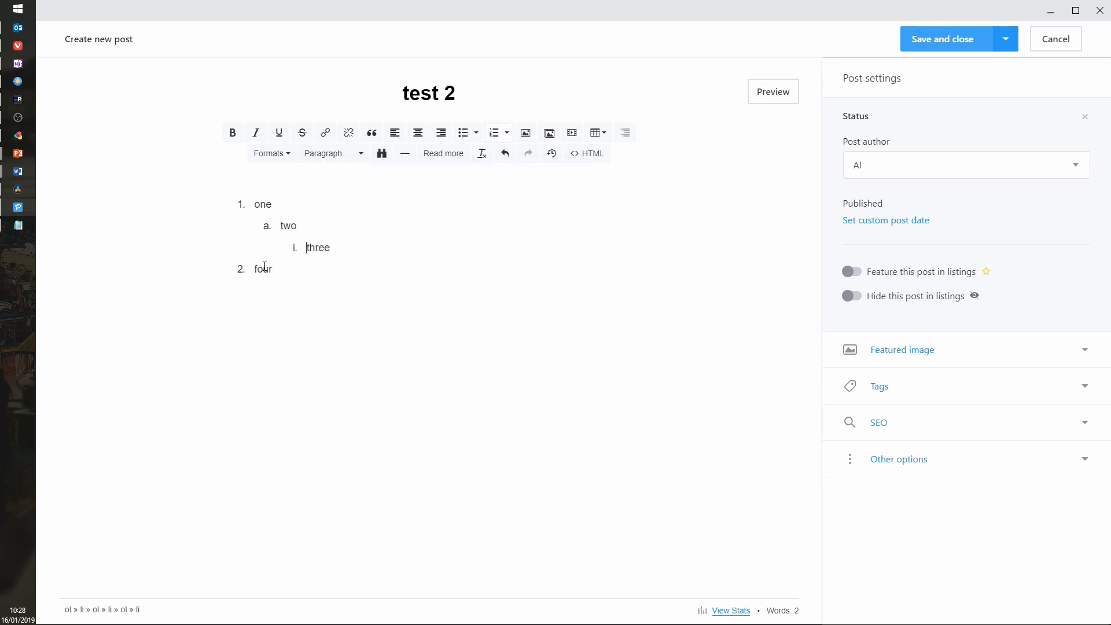
pyautogui.click(255, 264)
pyautogui.press('Tab')
pyautogui.press('Tab')
# End the nested list and insert the smiling-face emoji image below it from outside the editor
pyautogui.press('Return')
pyautogui.press('Return')
pyautogui.press('Return')
pyautogui.press('Return')
pyautogui.press('Return')
pyautogui.hotkey('alt', 'Tab')
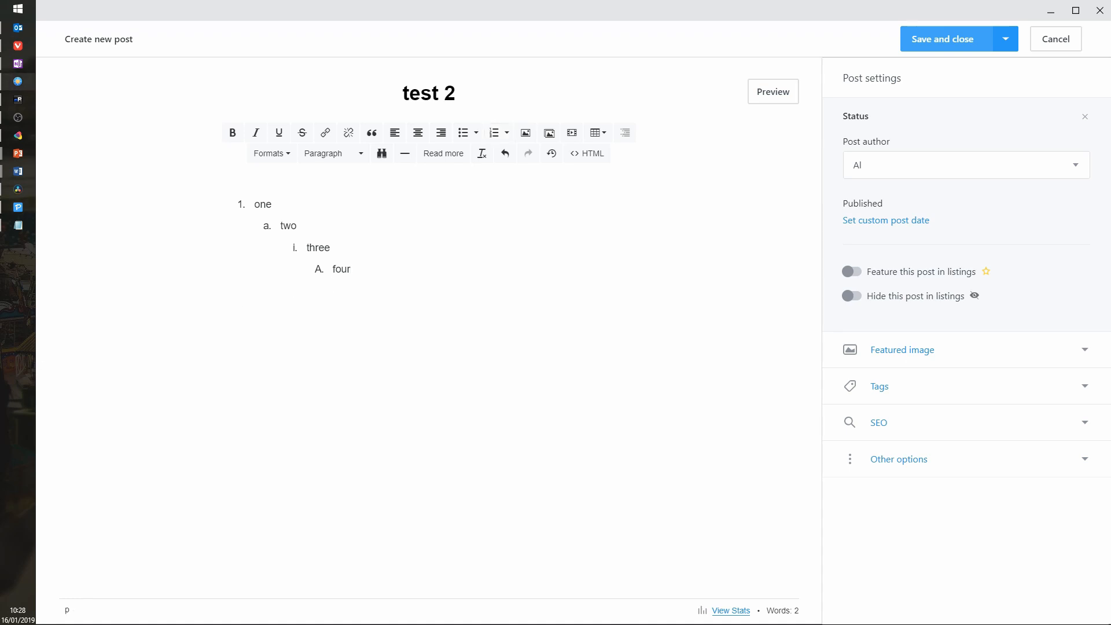
pyautogui.moveTo(459, 258); pyautogui.dragTo(583, 240)
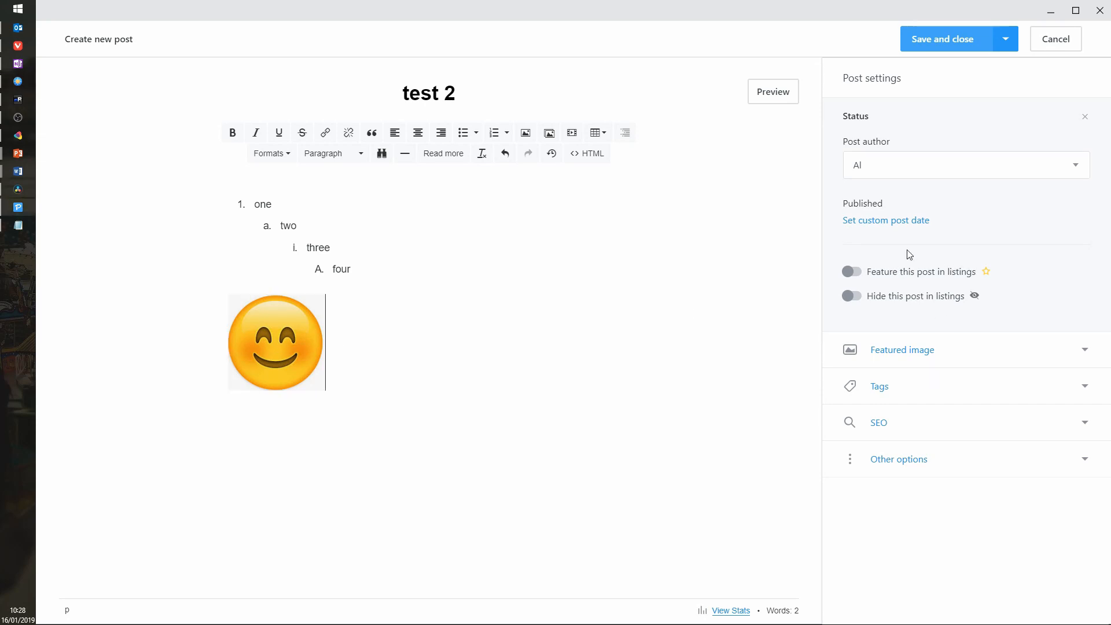
# Add the smiling-face emoji as the featured image of the test 2 post, and save and close the post
pyautogui.click(922, 351)
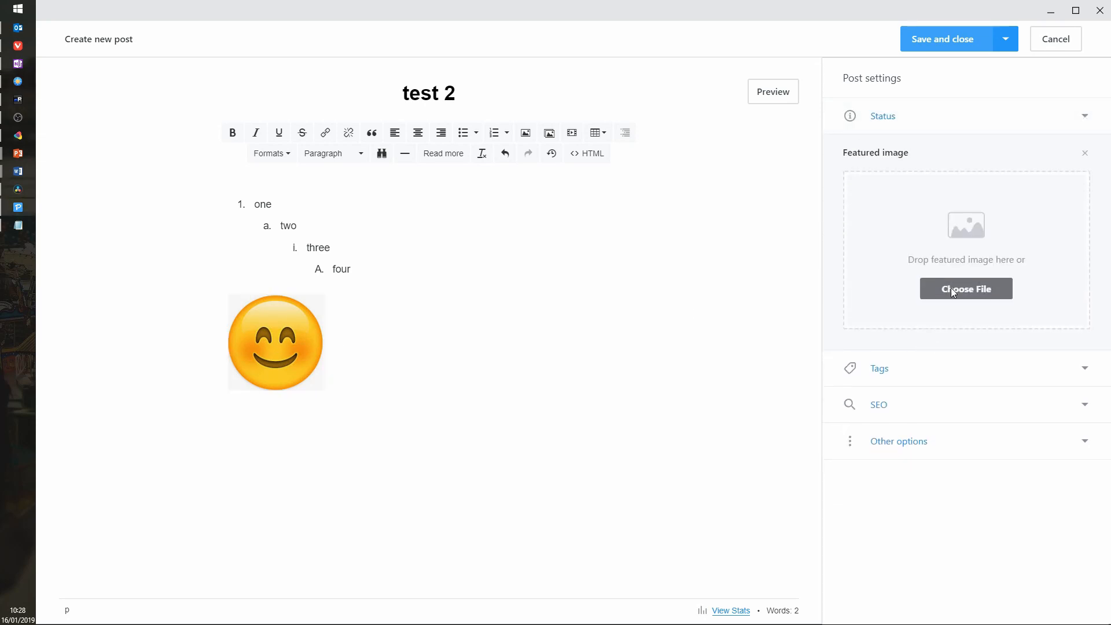
pyautogui.moveTo(276, 342); pyautogui.dragTo(995, 270)
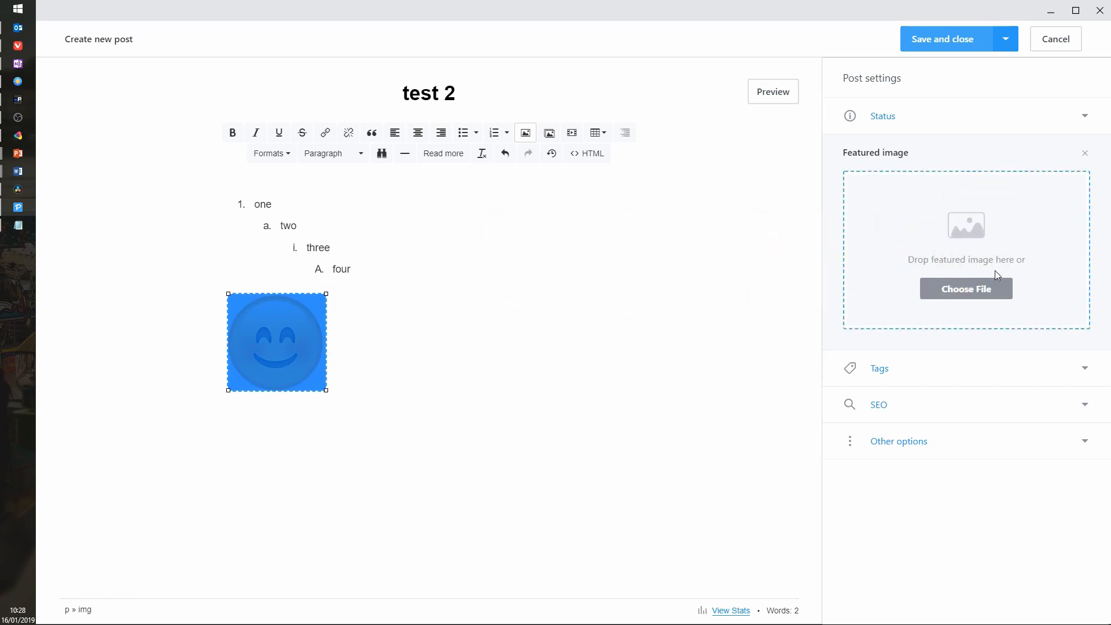
pyautogui.moveTo(895, 301); pyautogui.dragTo(898, 266)
pyautogui.click(524, 343)
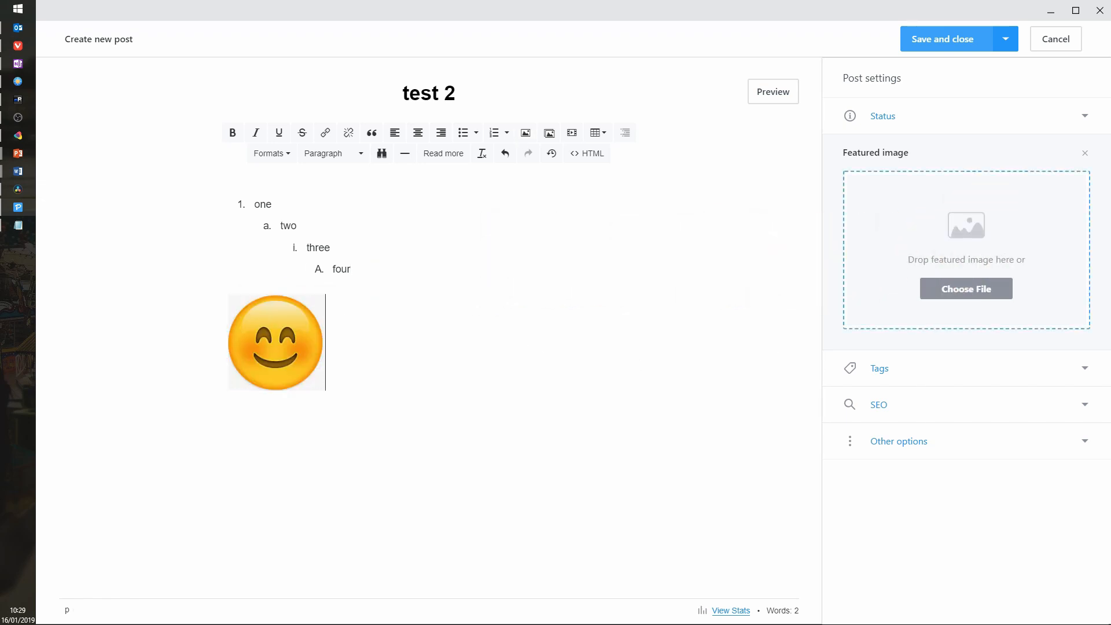
pyautogui.moveTo(1109, 408); pyautogui.dragTo(936, 232)
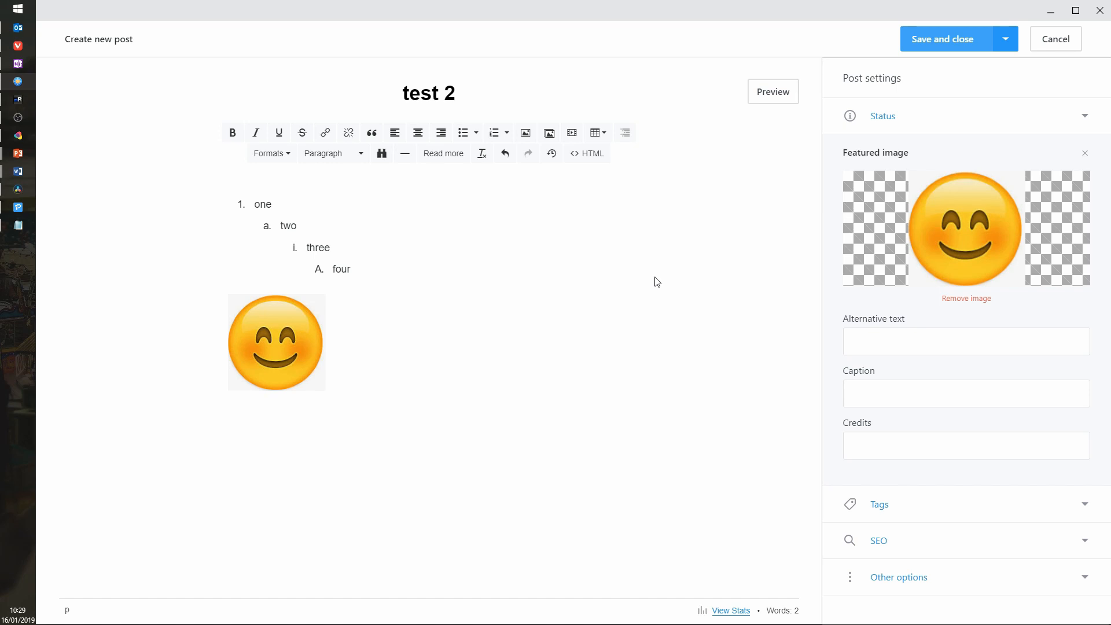
pyautogui.click(940, 39)
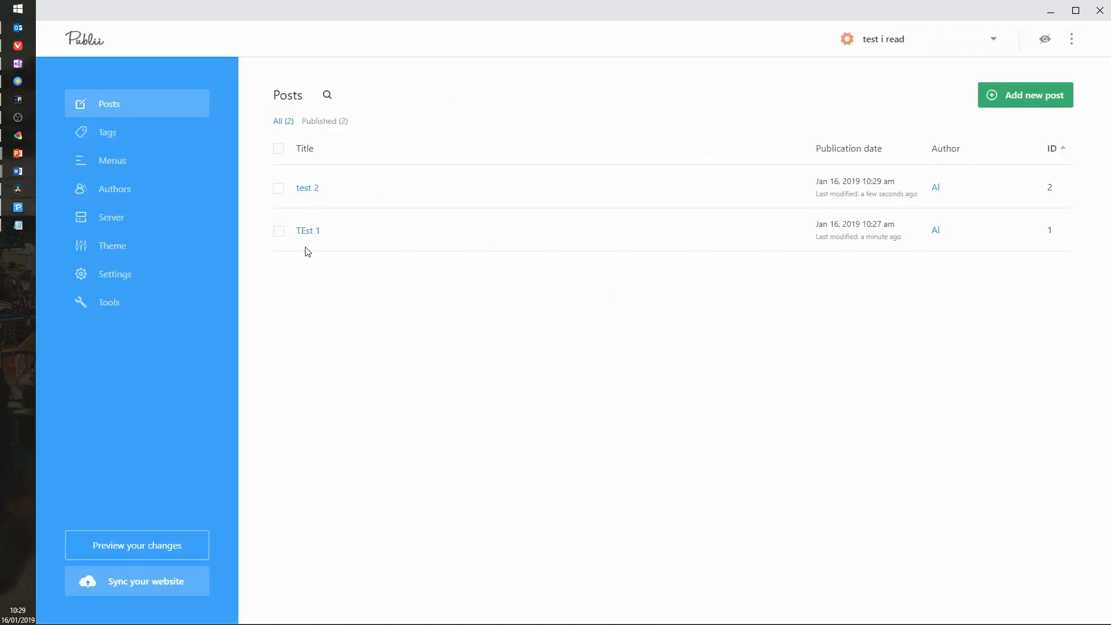
# Reopen the TEst 1 post, add a featured image from an external file, and save and close it
pyautogui.click(308, 230)
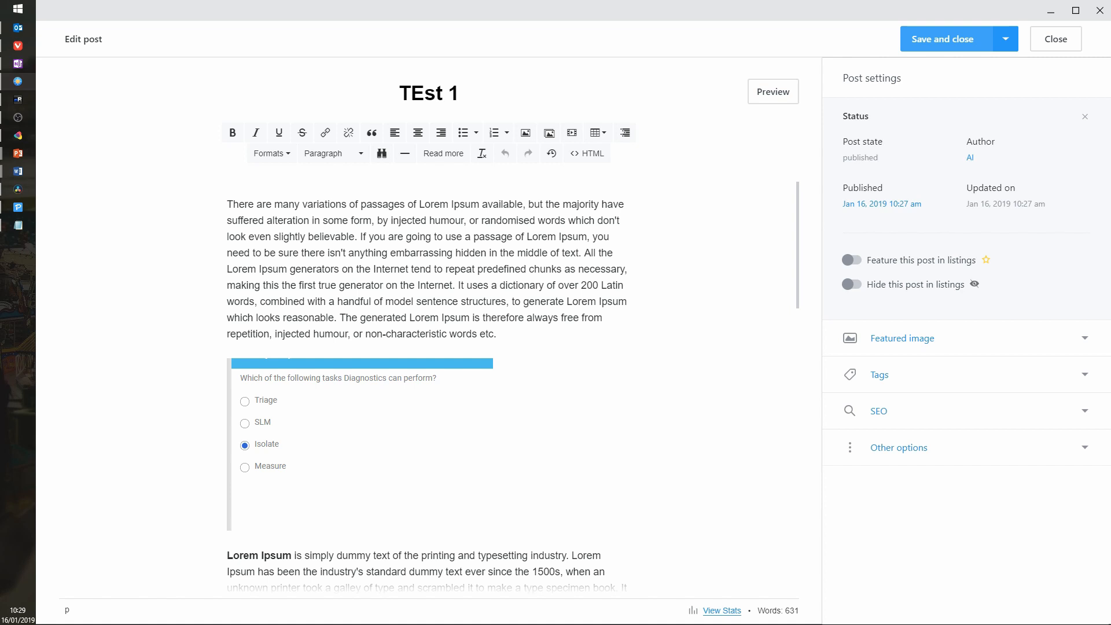
pyautogui.moveTo(1110, 313); pyautogui.dragTo(946, 345)
pyautogui.click(945, 345)
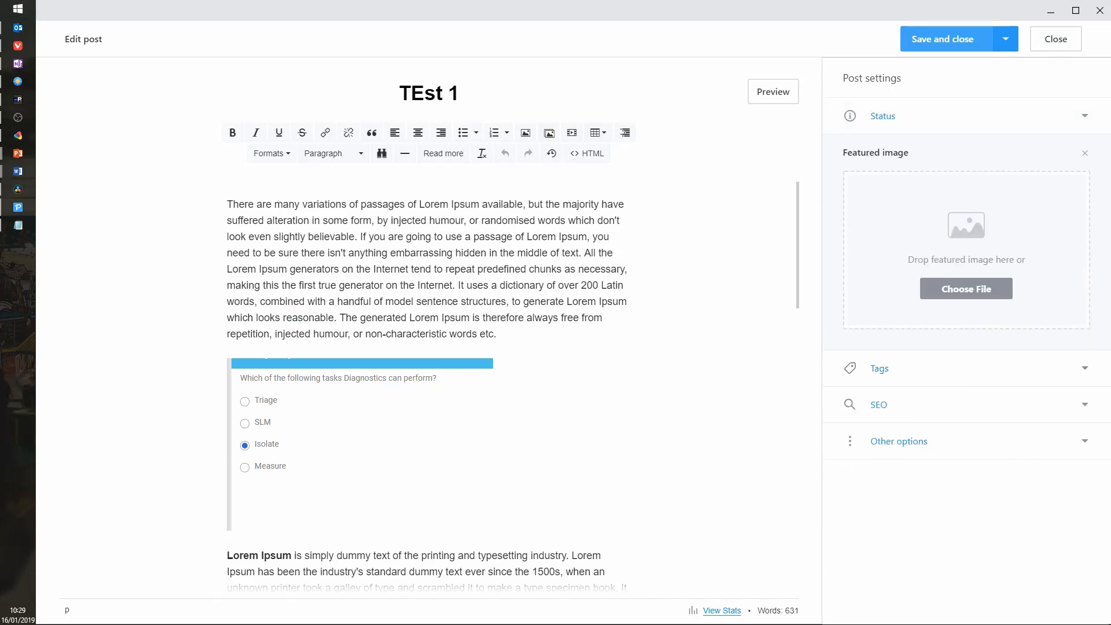
pyautogui.moveTo(1110, 573); pyautogui.dragTo(994, 267)
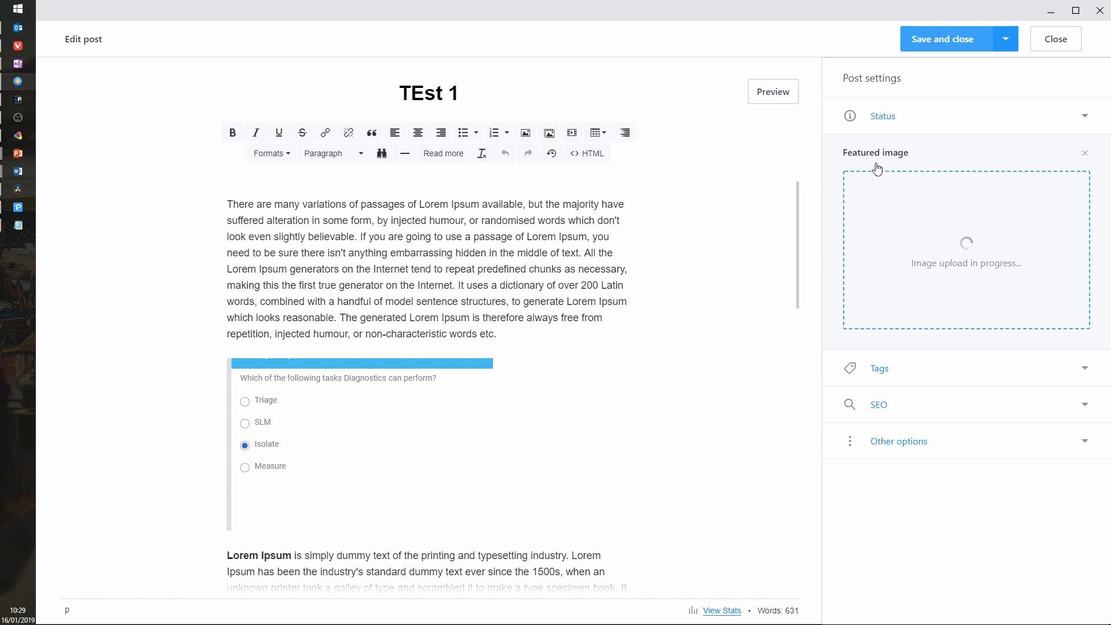
pyautogui.click(932, 51)
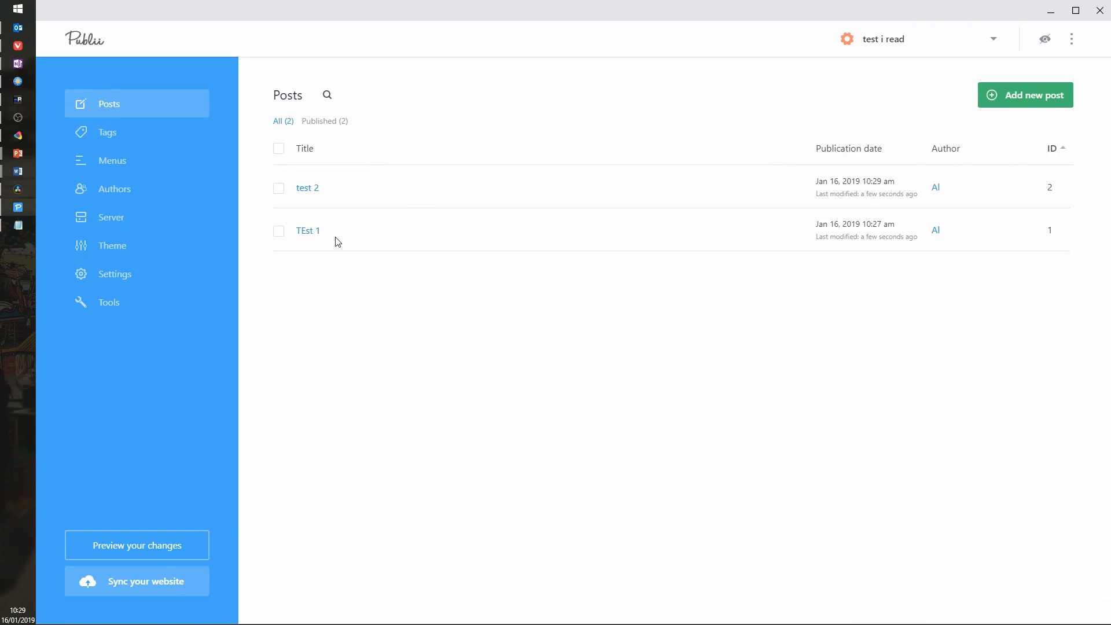
# Duplicate the TEst 1 post, and duplicate the resulting copy as well
pyautogui.click(278, 231)
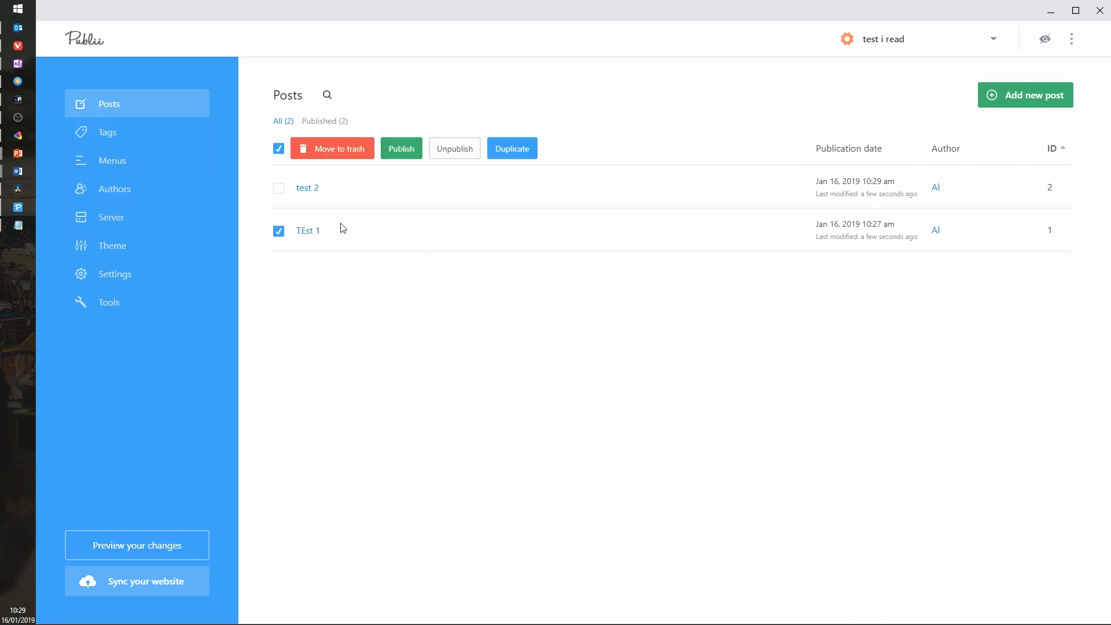
pyautogui.click(496, 151)
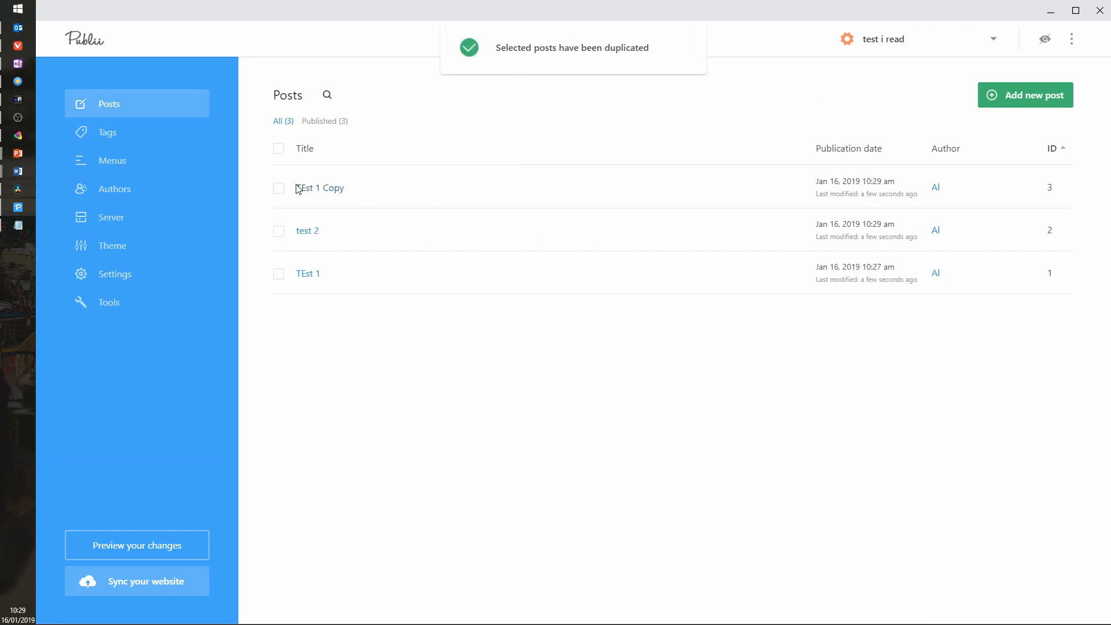
pyautogui.click(278, 190)
pyautogui.click(523, 155)
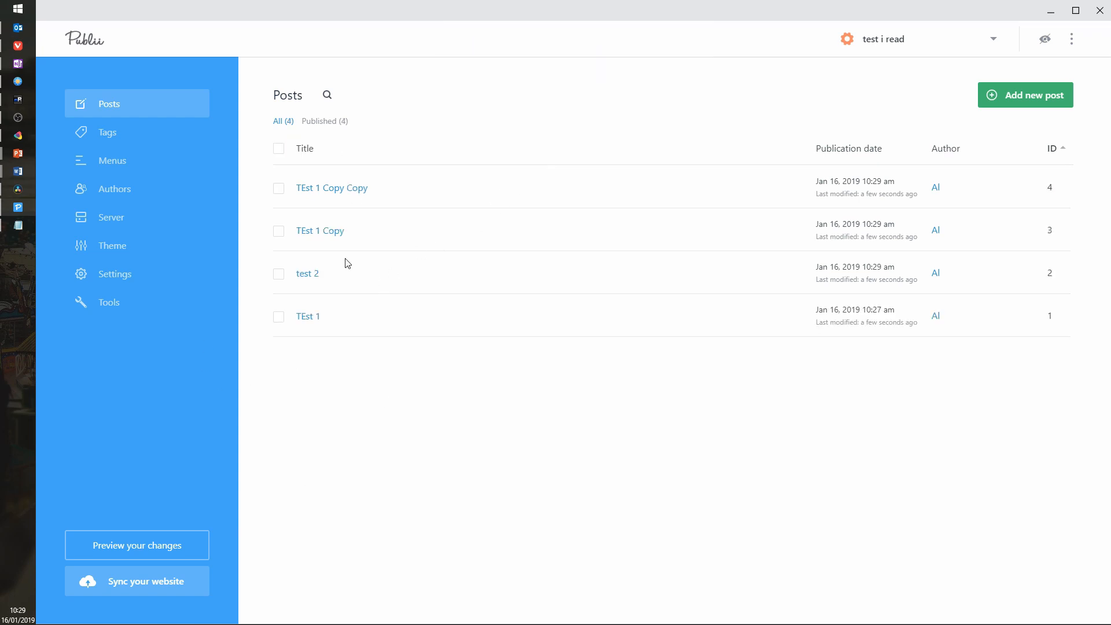
# Preview the website in the browser and close the lorem ipsum generator and search tabs
pyautogui.click(166, 547)
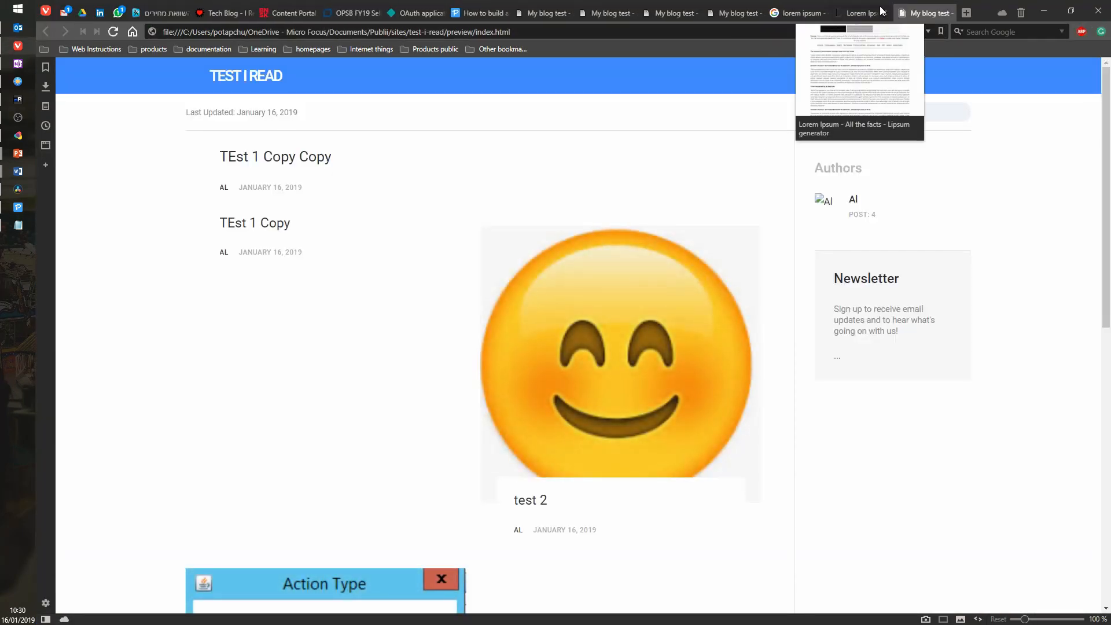
pyautogui.click(884, 14)
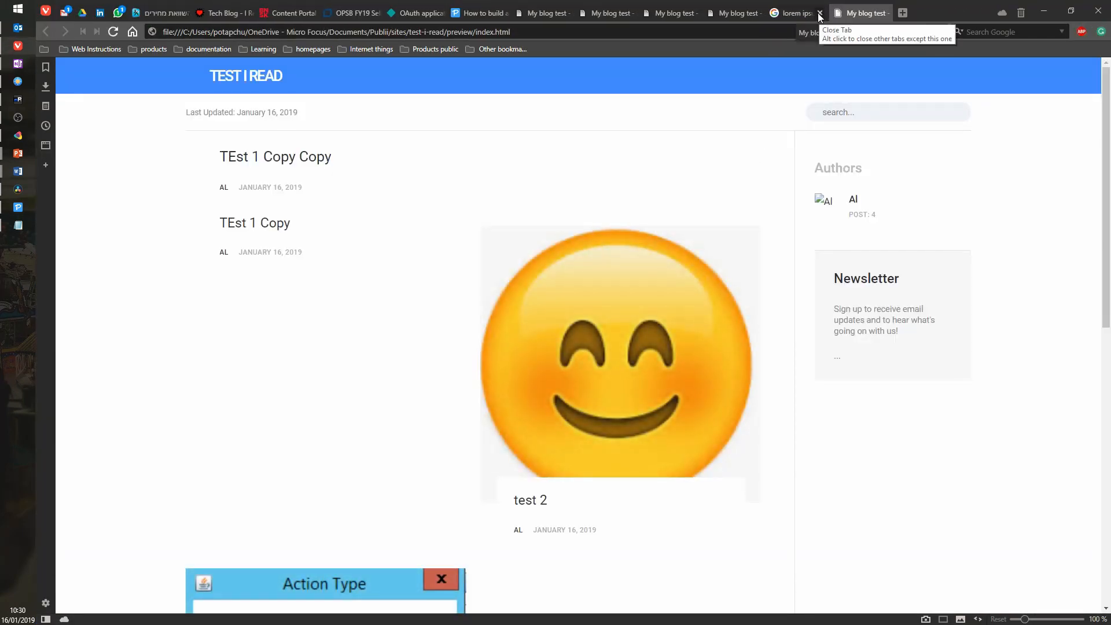
pyautogui.click(820, 13)
# Examine how the four posts and their featured images are arranged on the previewed front page
pyautogui.scroll(-1, 587, 365)
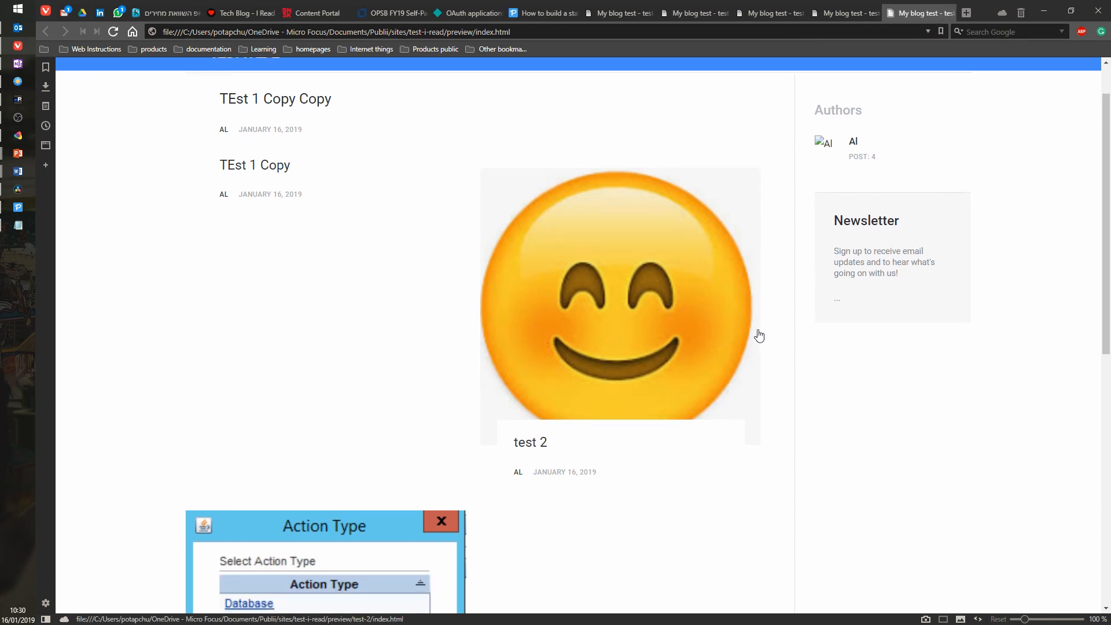
pyautogui.scroll(-7, 588, 417)
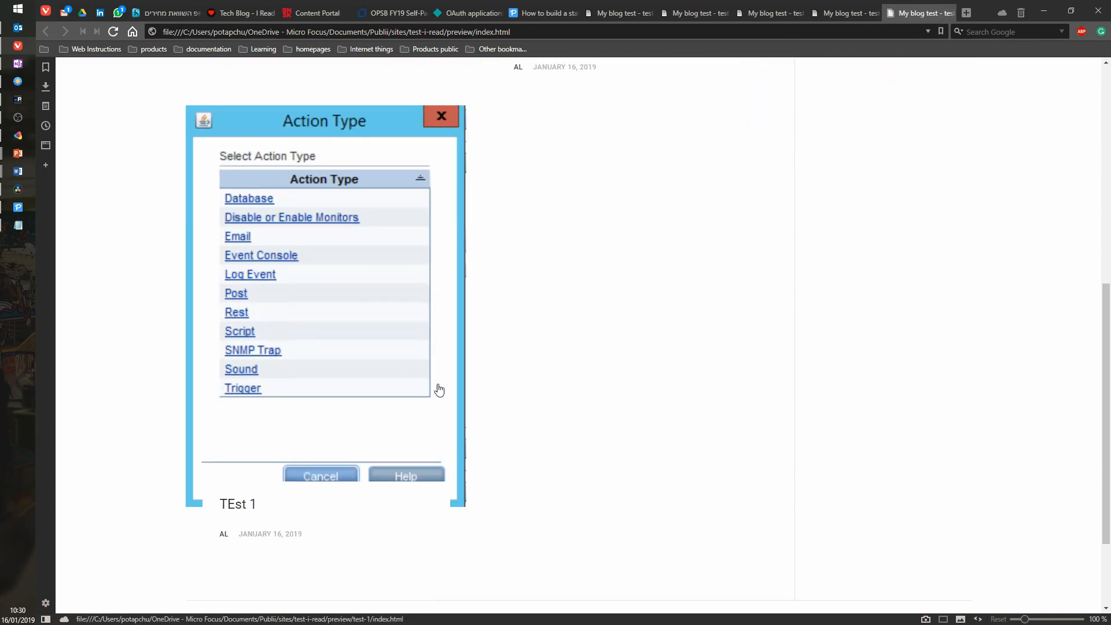
pyautogui.scroll(7, 399, 417)
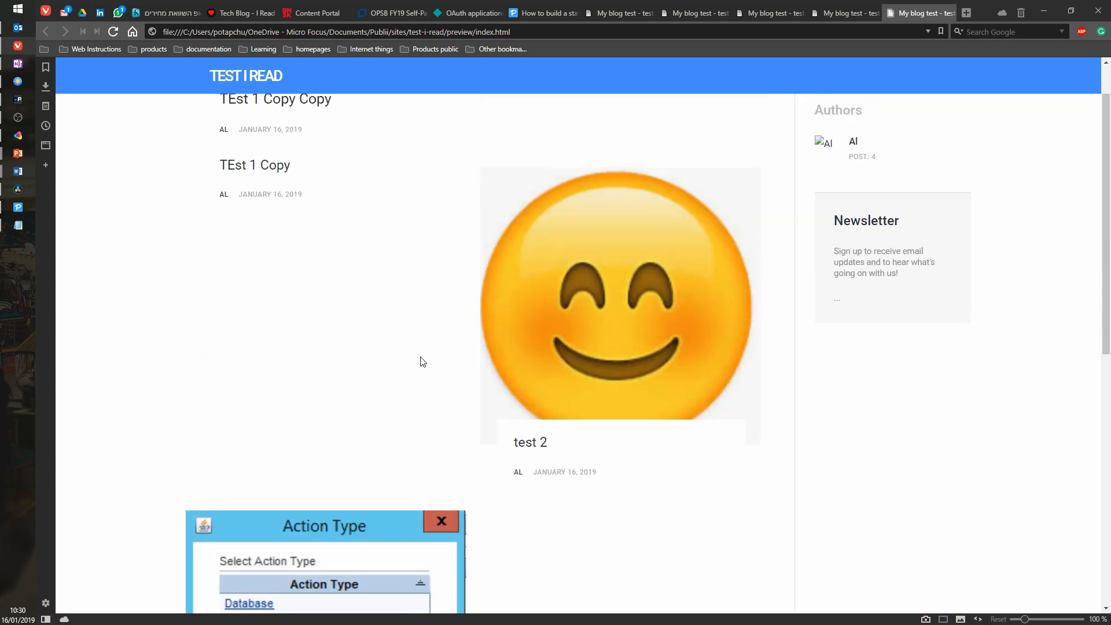
pyautogui.scroll(-3, 422, 361)
pyautogui.scroll(3, 429, 347)
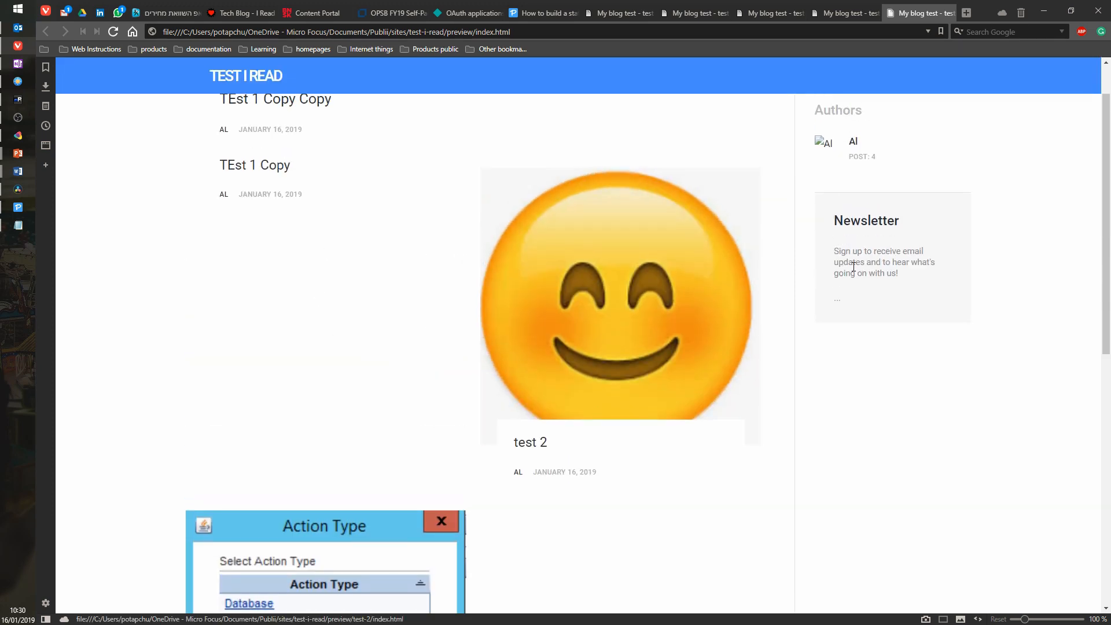
pyautogui.scroll(1, 737, 221)
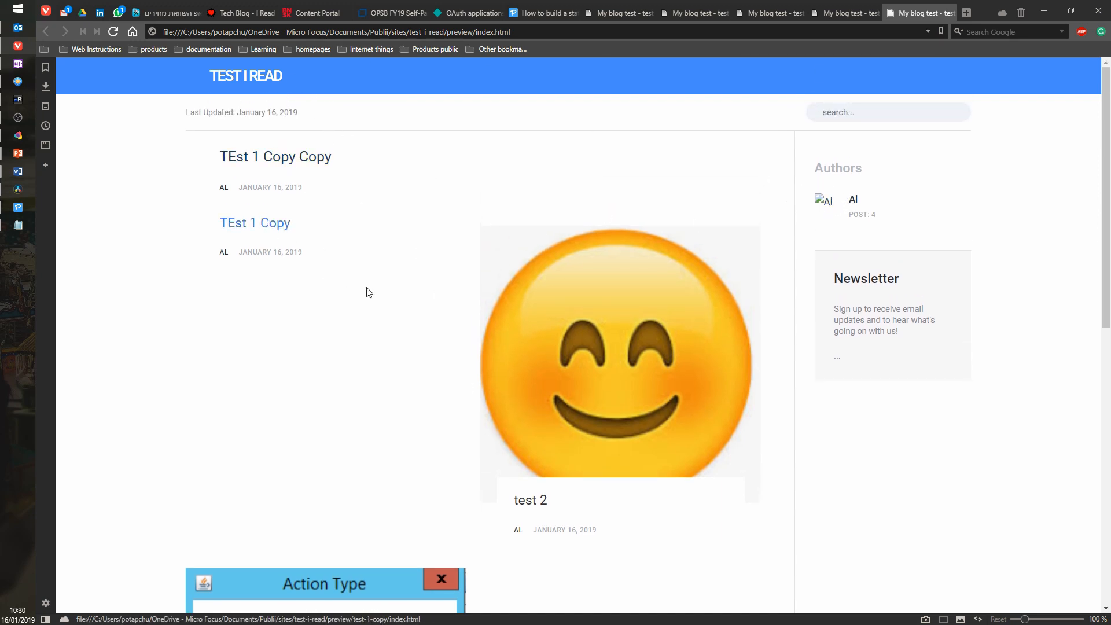
pyautogui.scroll(-5, 587, 352)
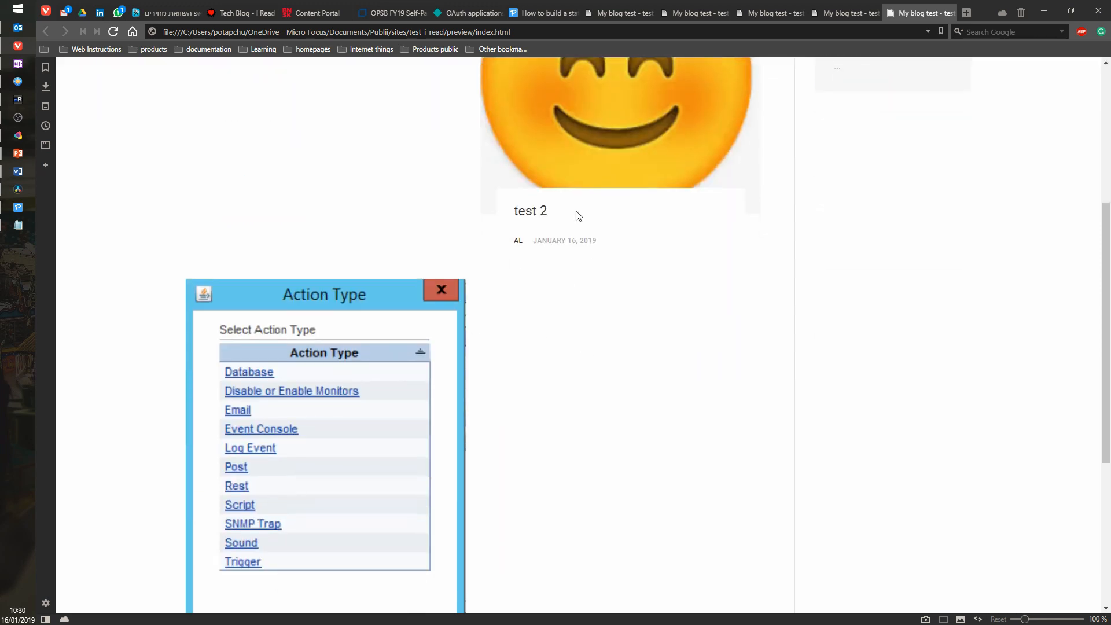
pyautogui.scroll(-5, 384, 452)
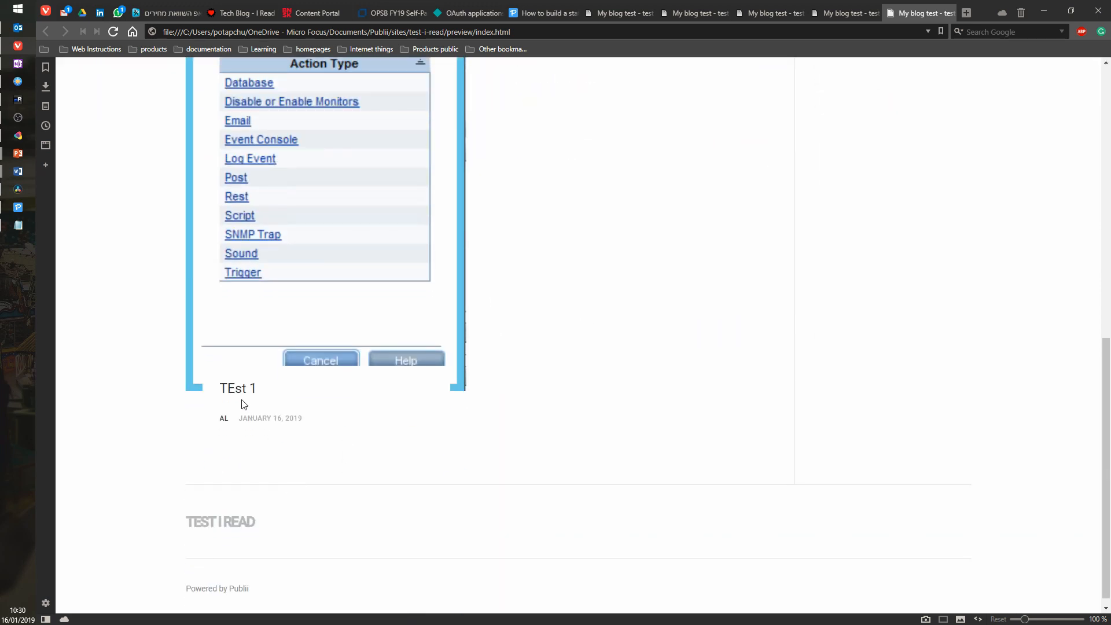
pyautogui.scroll(10, 662, 263)
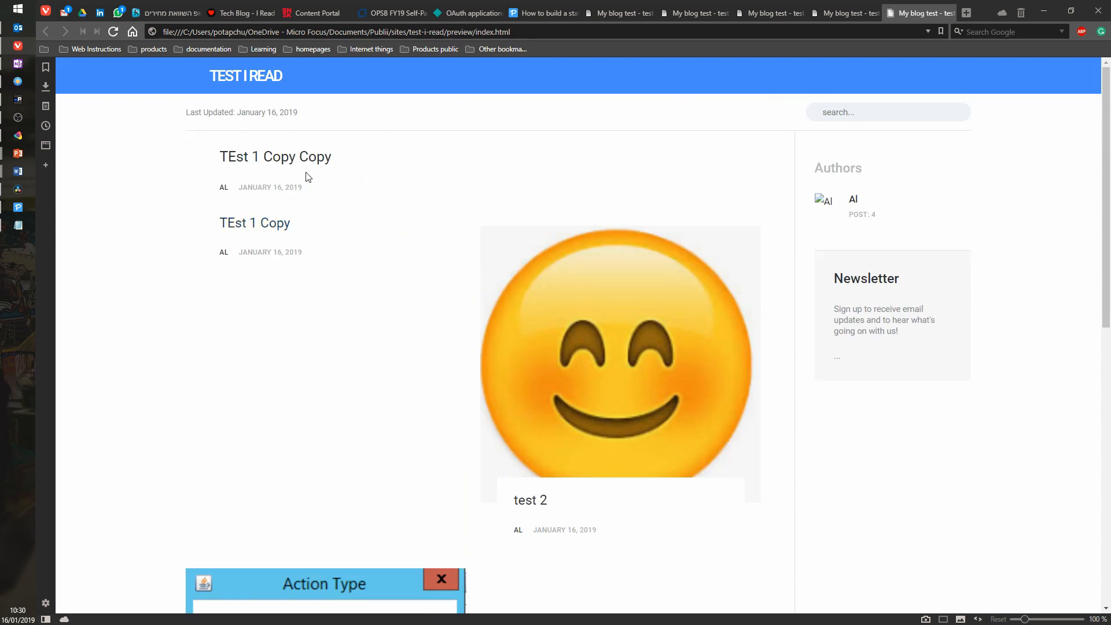
# Switch back to Publii, check the featured image of the TEst 1 Copy Copy post, and close the post without saving
pyautogui.click(24, 209)
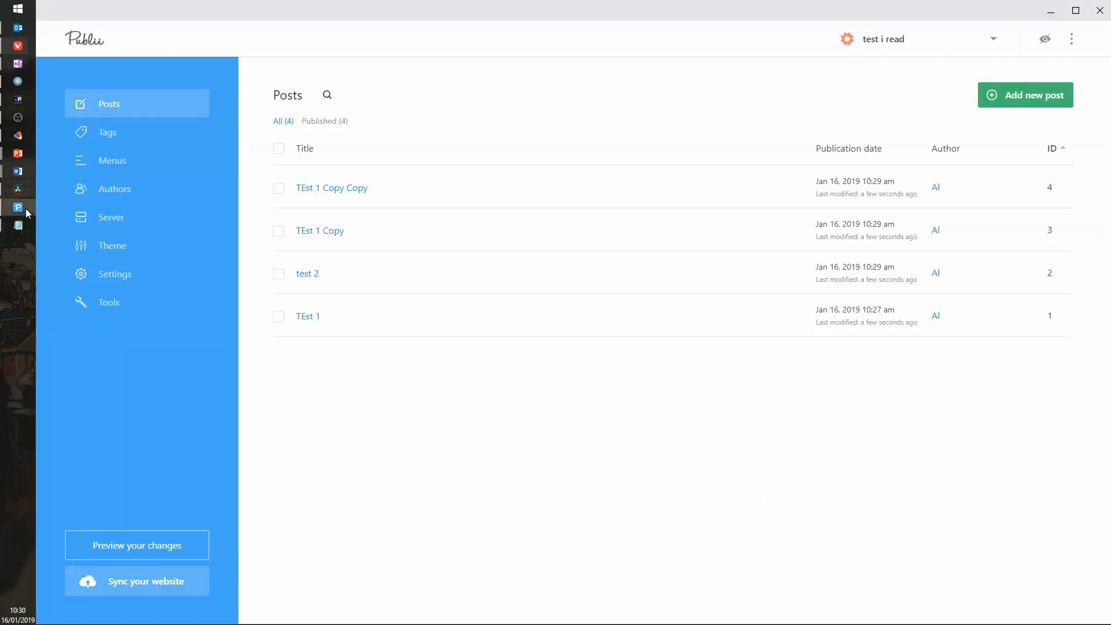
pyautogui.click(342, 187)
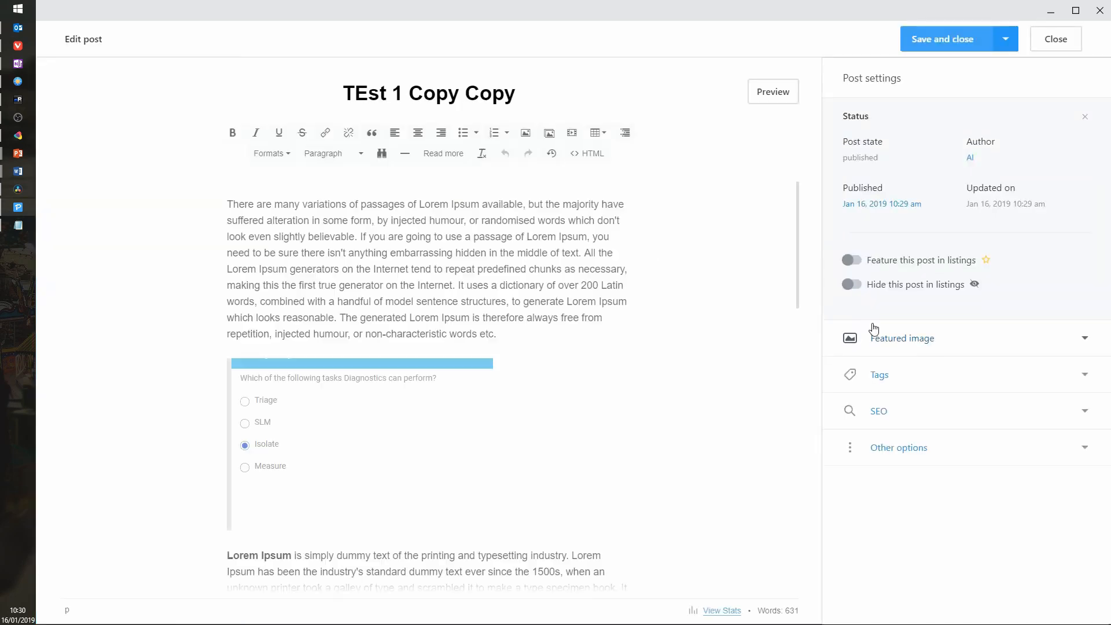
pyautogui.click(904, 341)
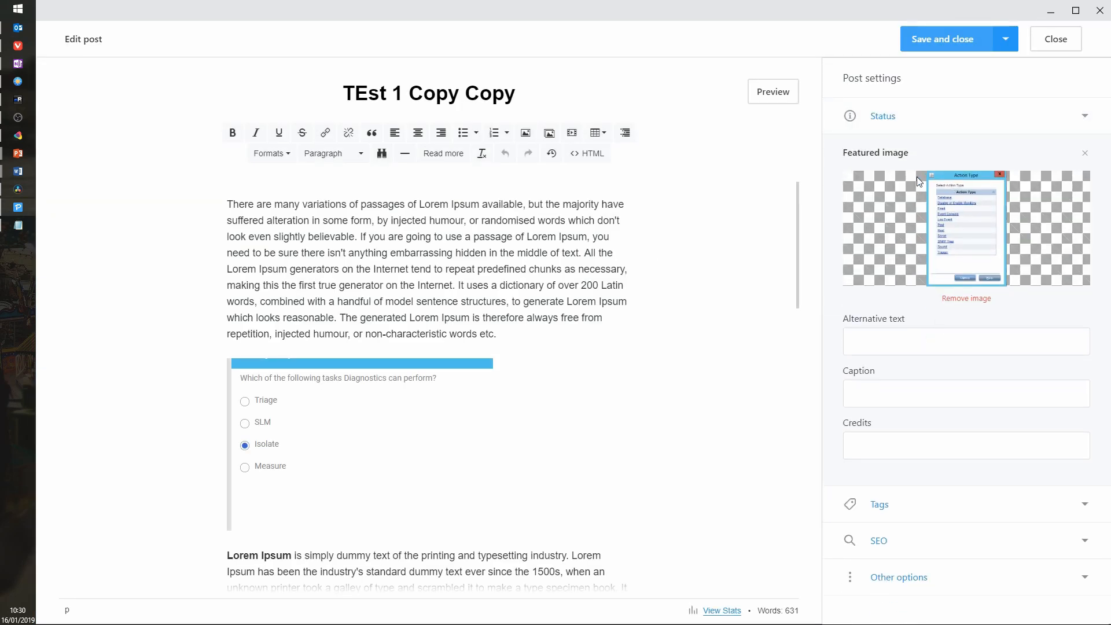
pyautogui.click(1054, 41)
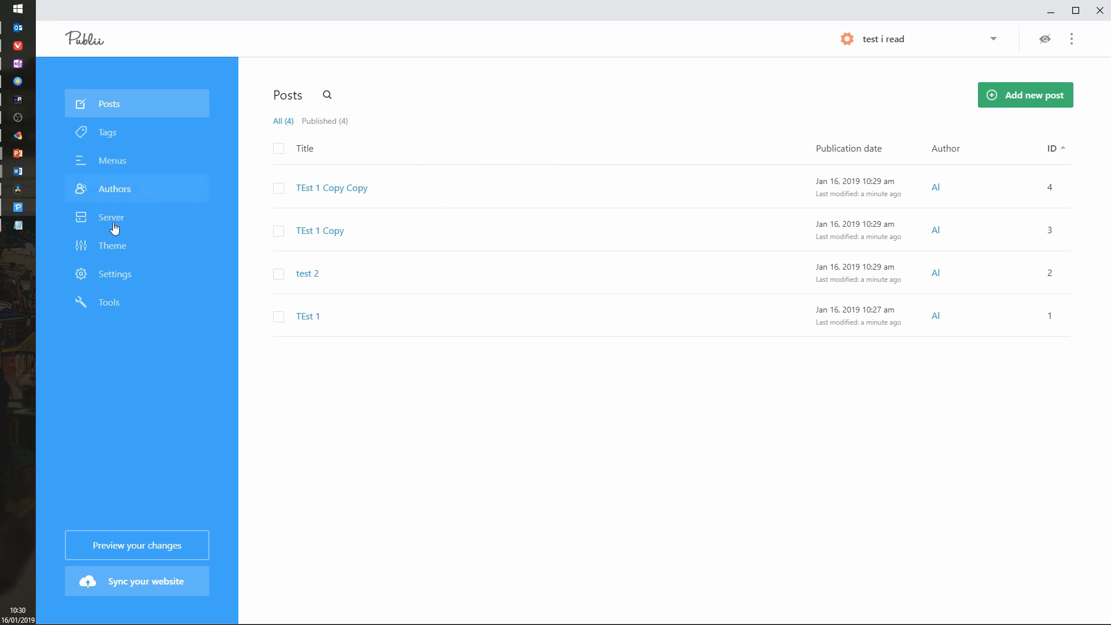
# Compare the theme's frontpage layout setting with the arrangement of posts in the browser preview
pyautogui.click(130, 248)
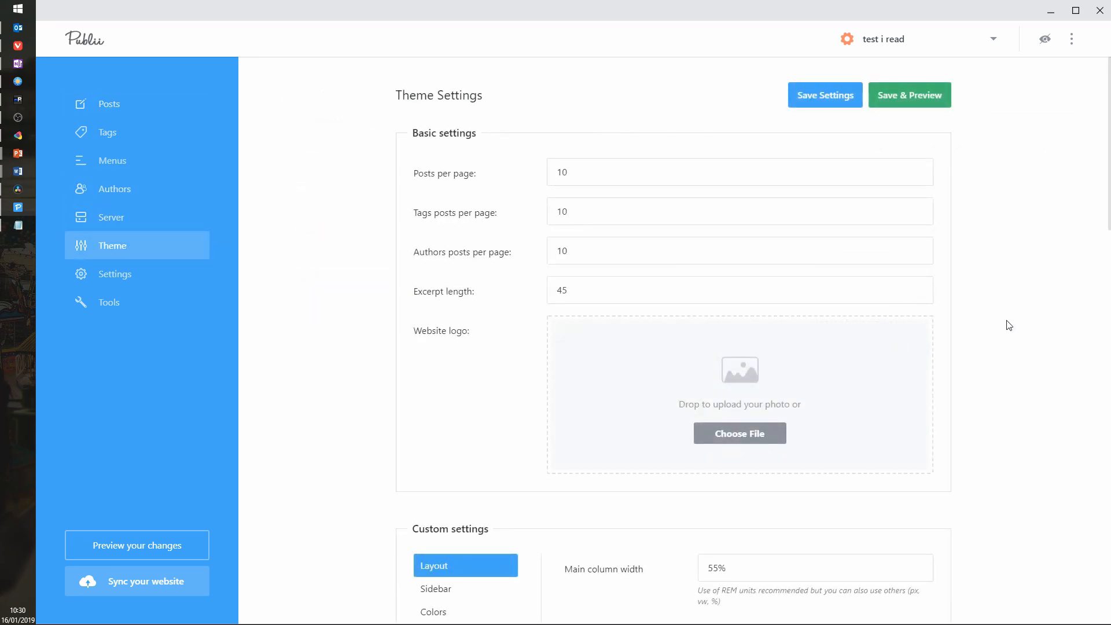
pyautogui.scroll(-9, 1007, 322)
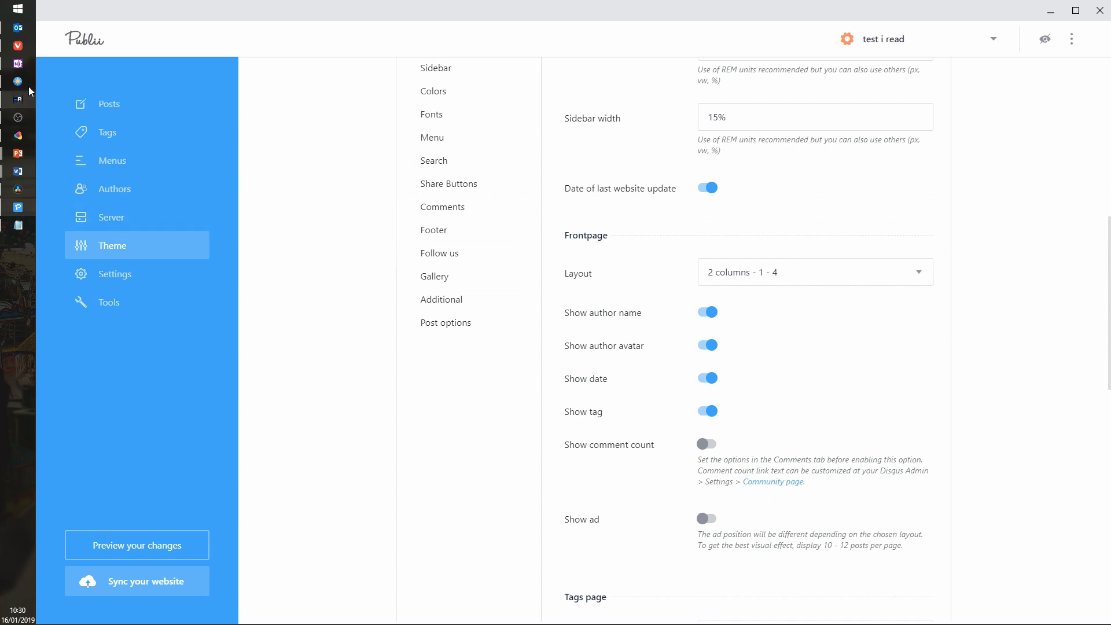
pyautogui.click(18, 46)
pyautogui.scroll(-4, 641, 359)
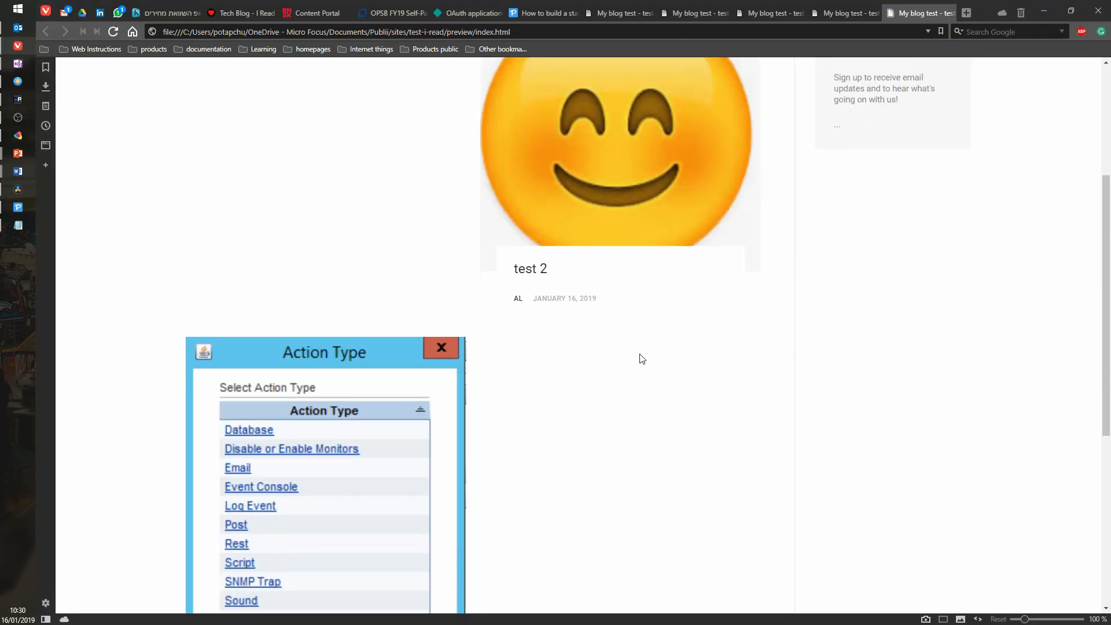
pyautogui.scroll(4, 595, 230)
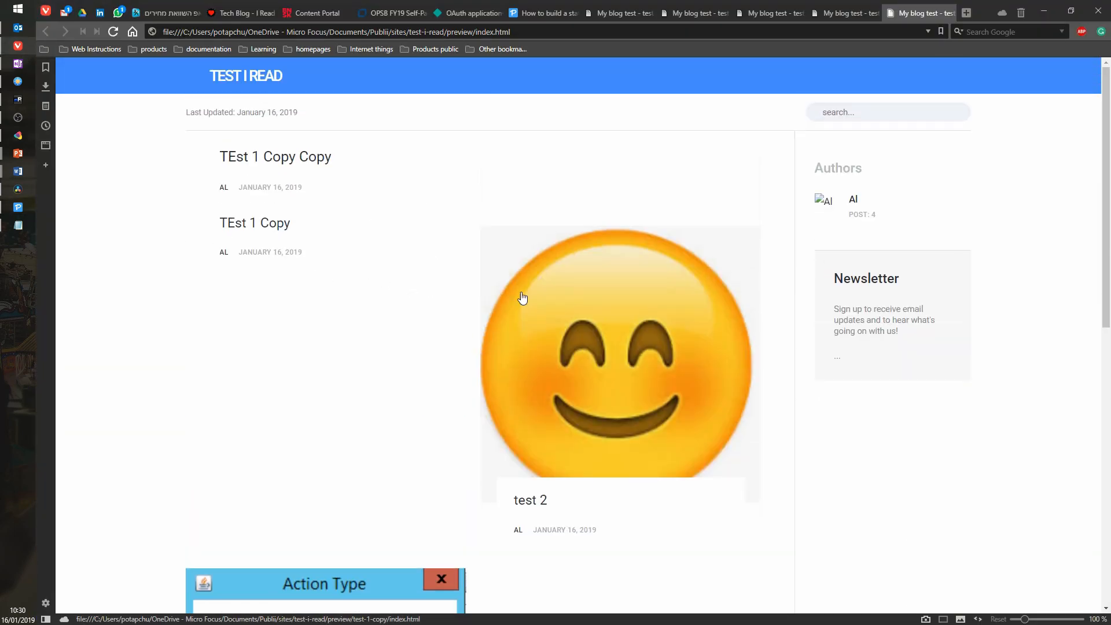
pyautogui.scroll(-4, 521, 298)
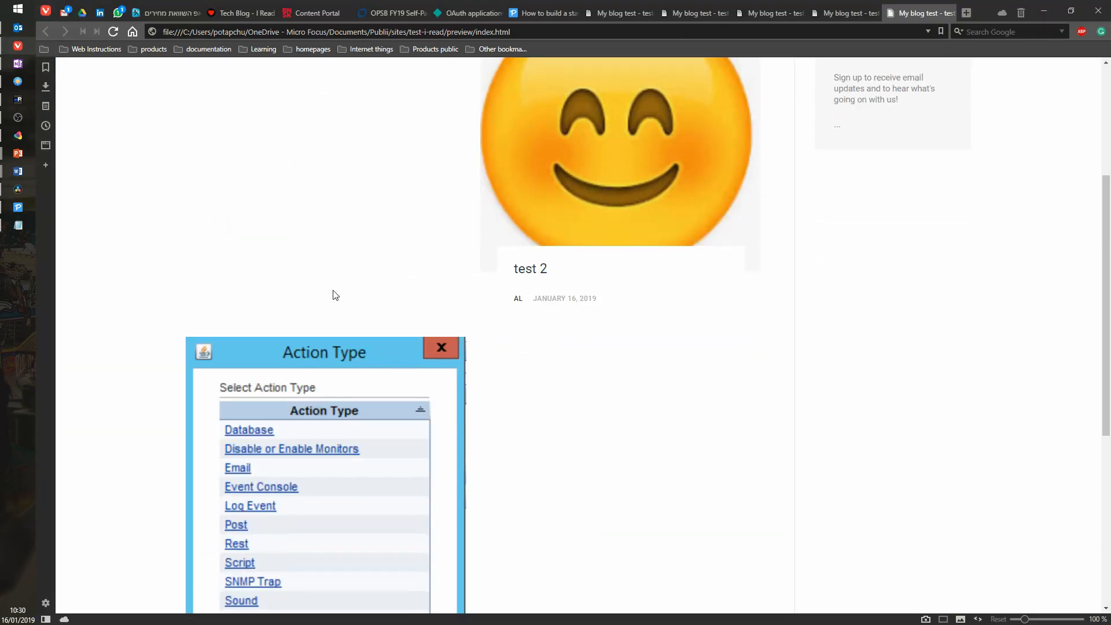
pyautogui.scroll(-6, 551, 273)
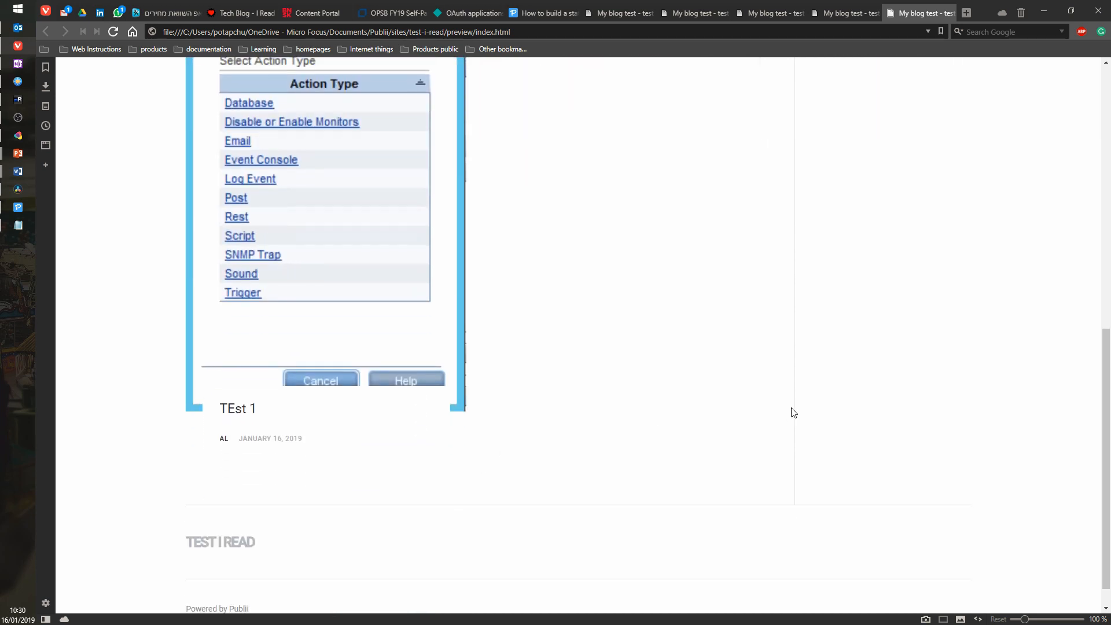
pyautogui.scroll(10, 700, 364)
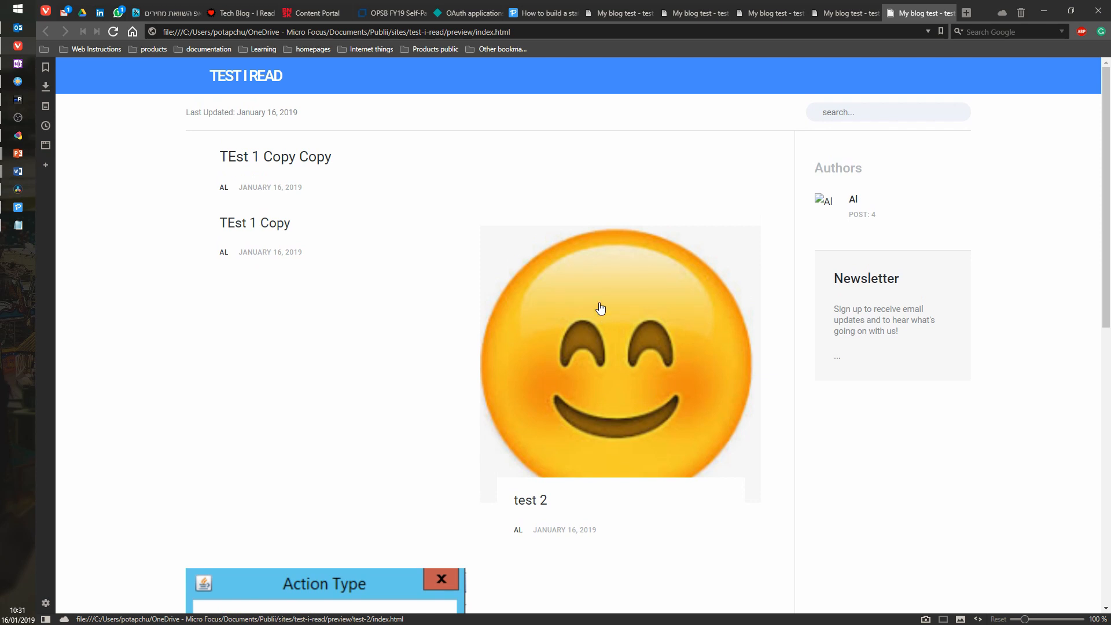
pyautogui.scroll(-4, 591, 301)
pyautogui.scroll(4, 573, 284)
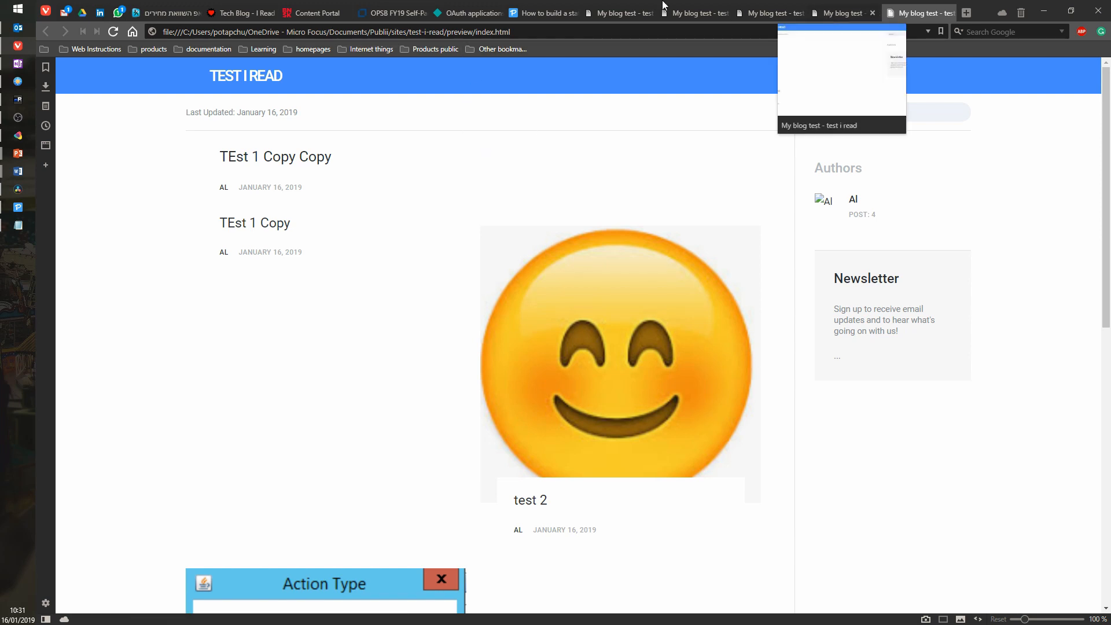
# Back in Publii, set the theme's frontpage layout to 2 columns, then save and preview the site
pyautogui.click(18, 207)
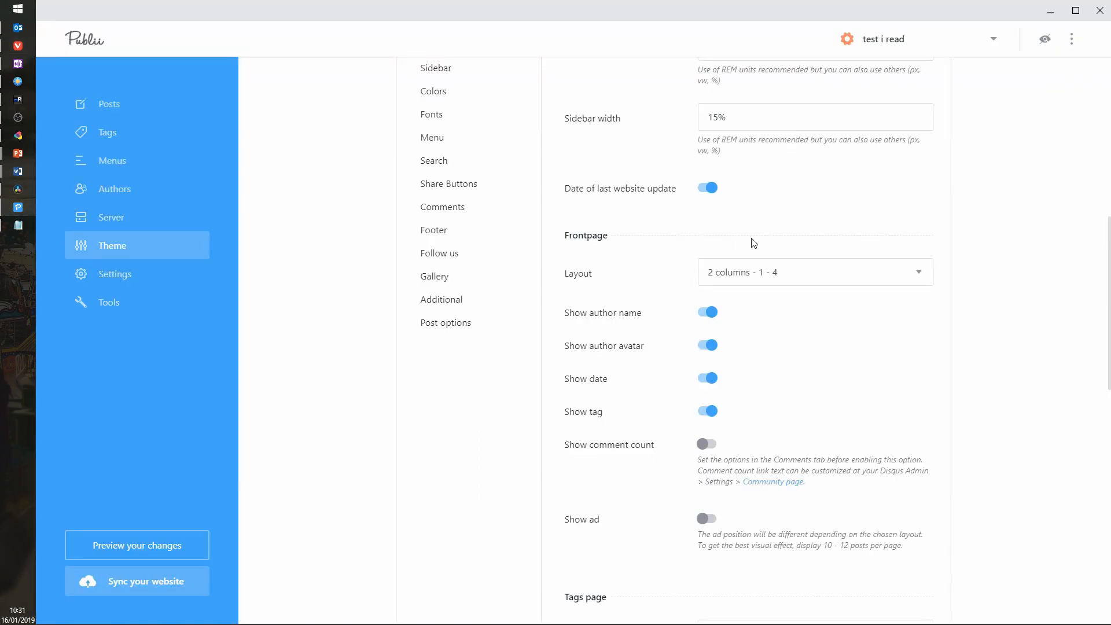
pyautogui.click(813, 270)
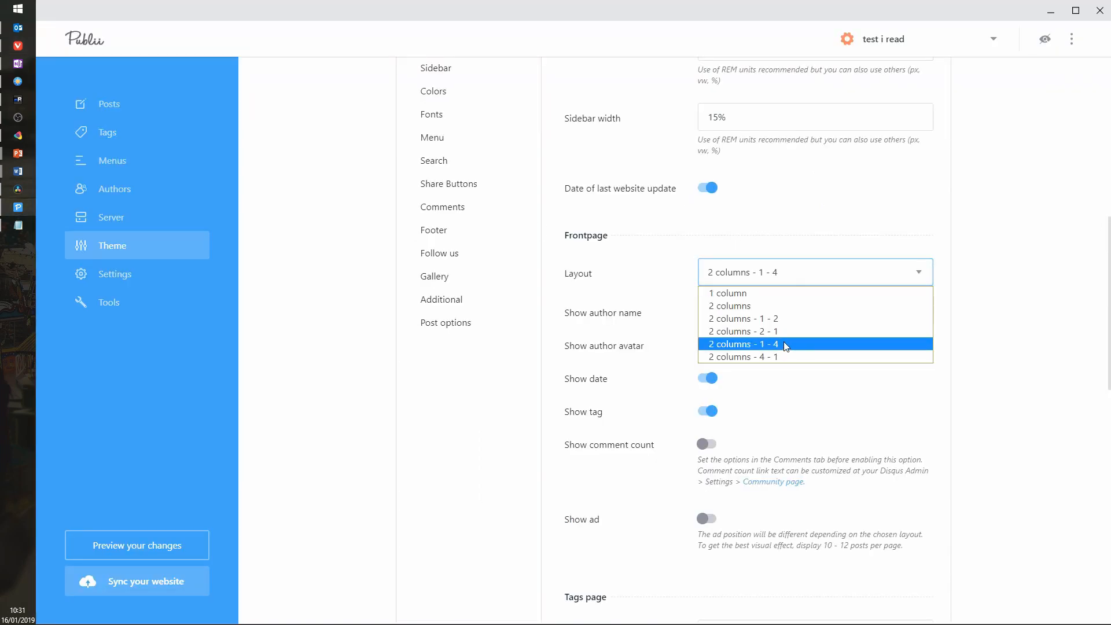
pyautogui.click(747, 306)
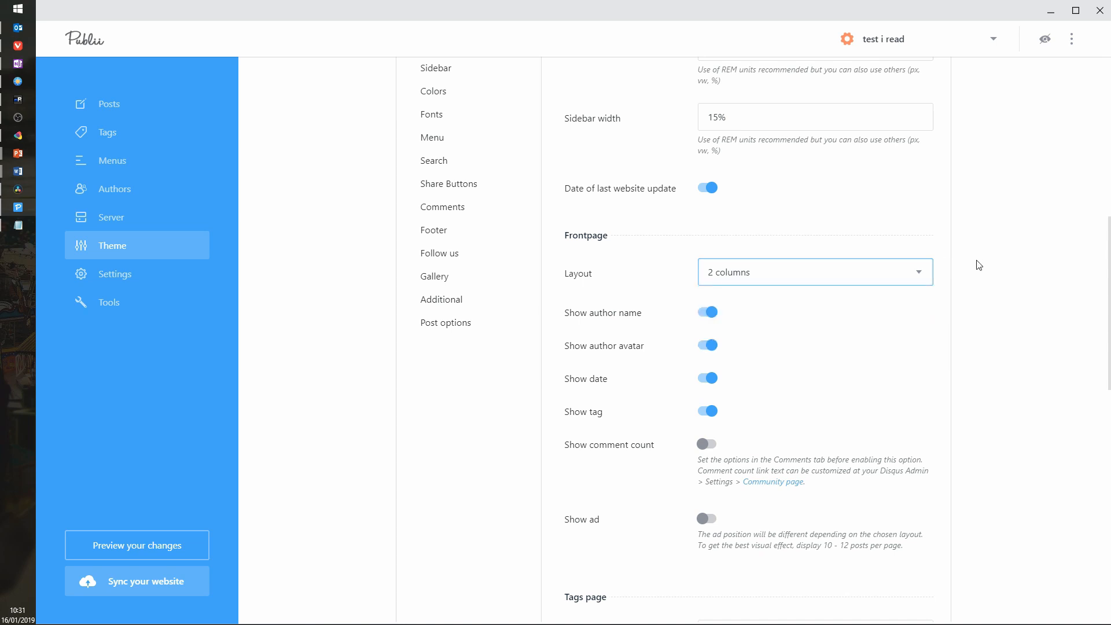
pyautogui.scroll(9, 974, 266)
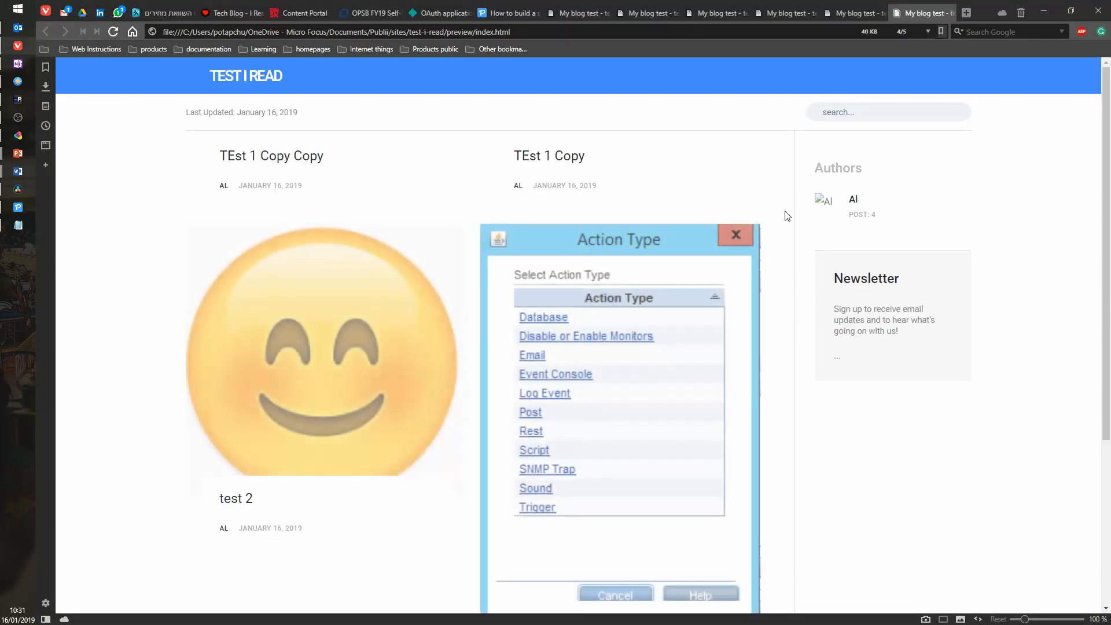
# Examine the two-column arrangement of the posts on the refreshed front page preview
pyautogui.scroll(-4, 434, 289)
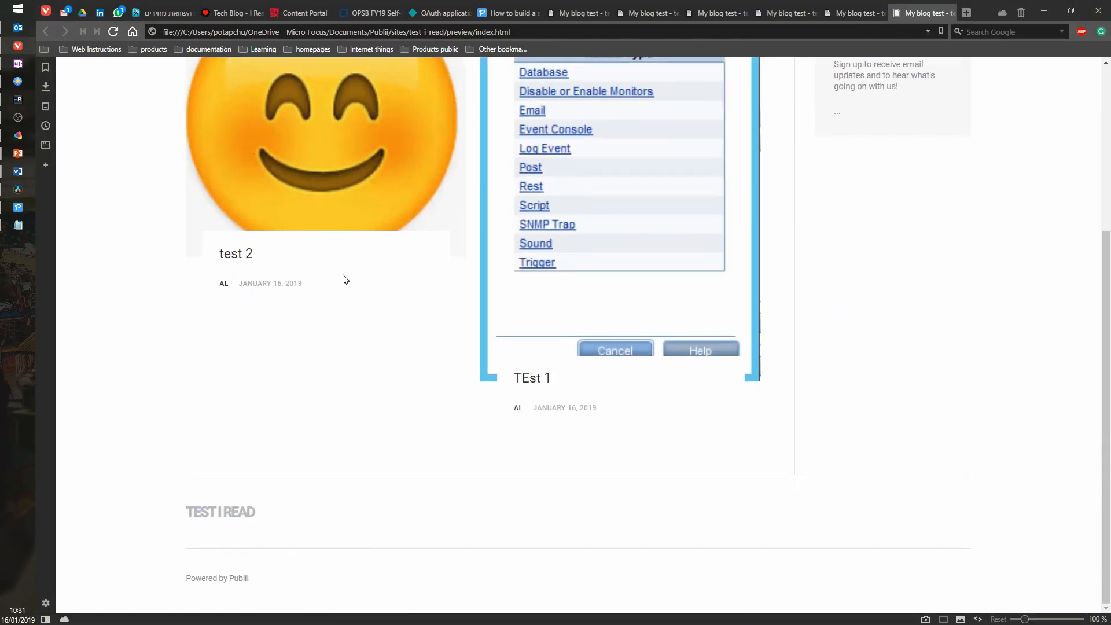
pyautogui.scroll(3, 353, 289)
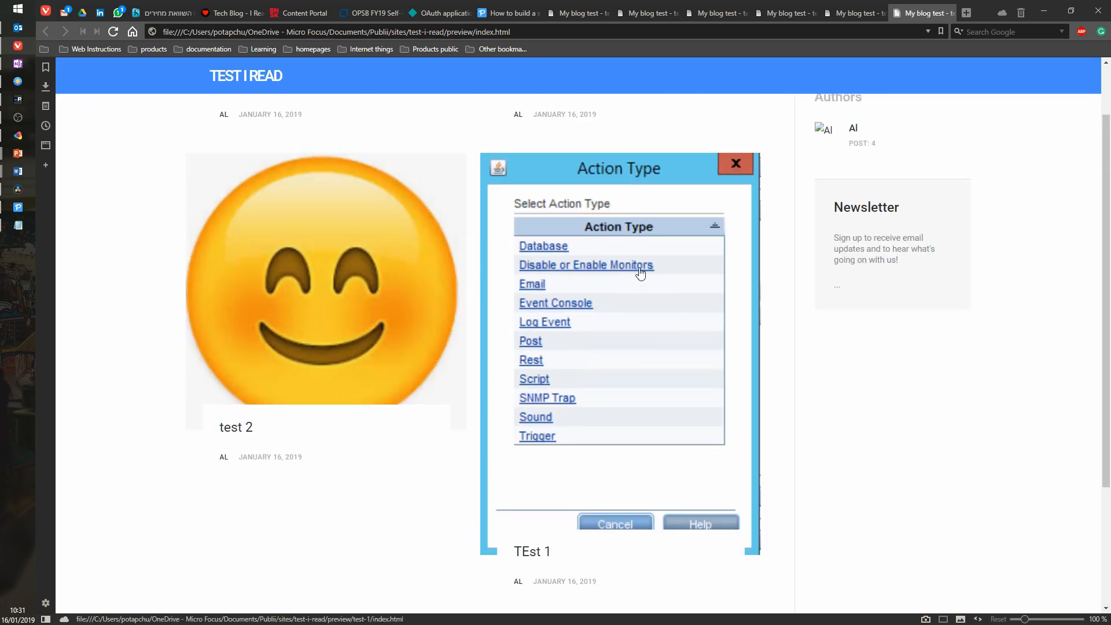
pyautogui.scroll(-3, 533, 502)
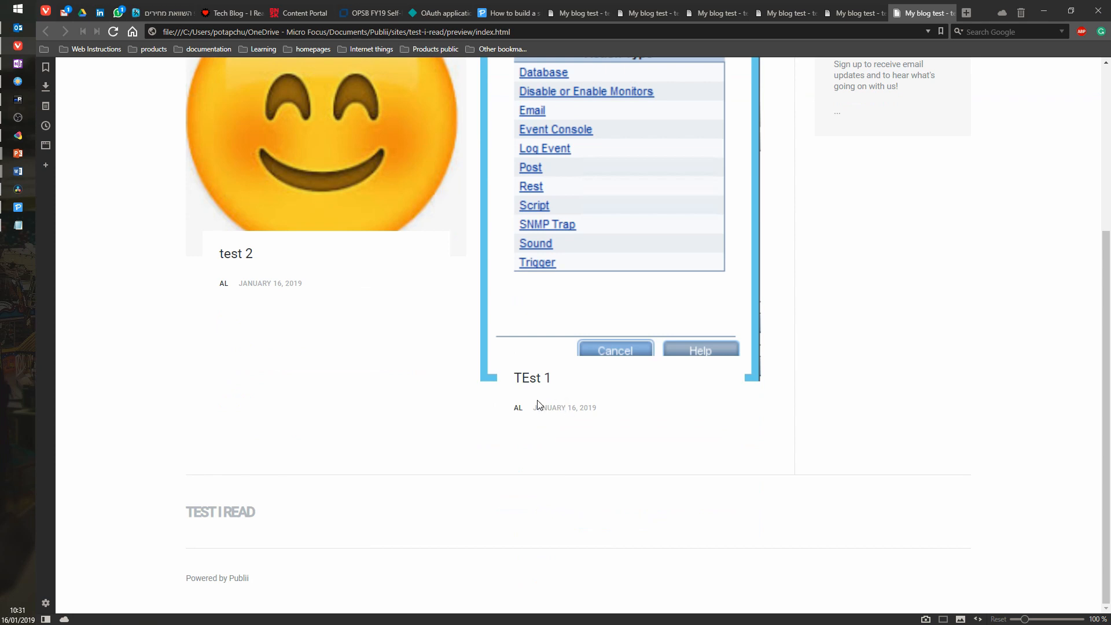
pyautogui.scroll(5, 501, 430)
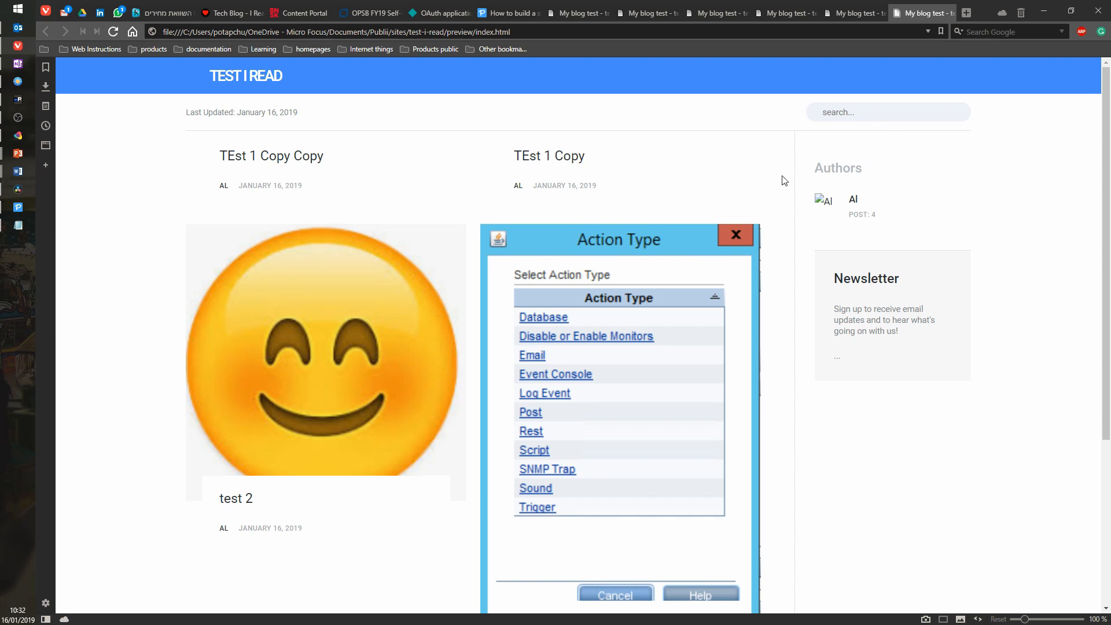
# Return to Publii and review the theme's layout settings for the frontpage, tags page and author page
pyautogui.click(30, 208)
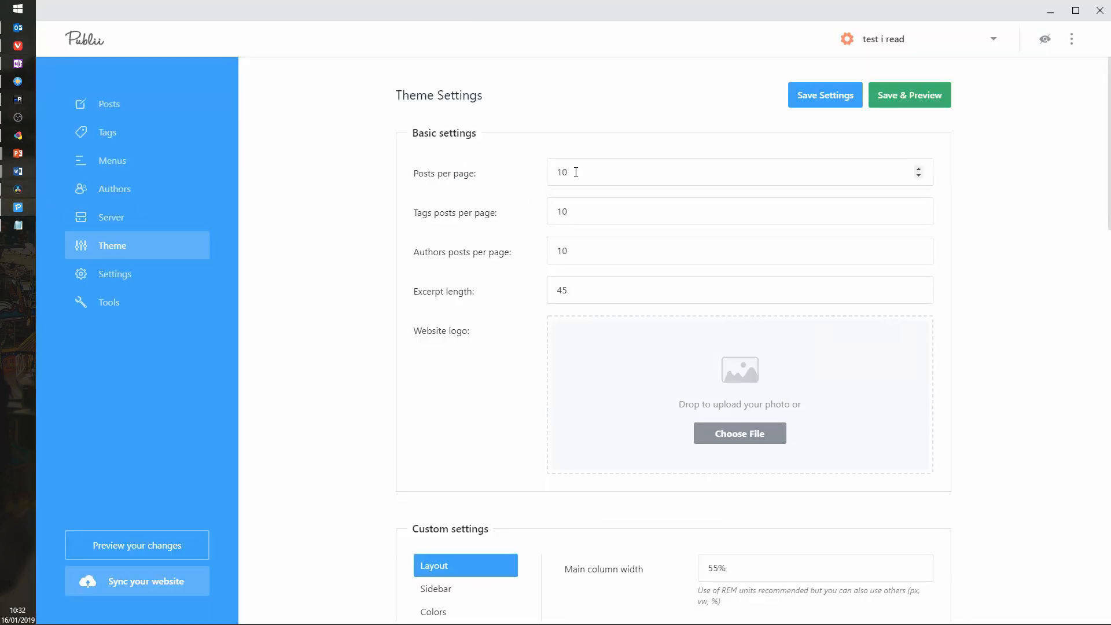
pyautogui.scroll(-6, 1030, 249)
pyautogui.scroll(-4, 1031, 250)
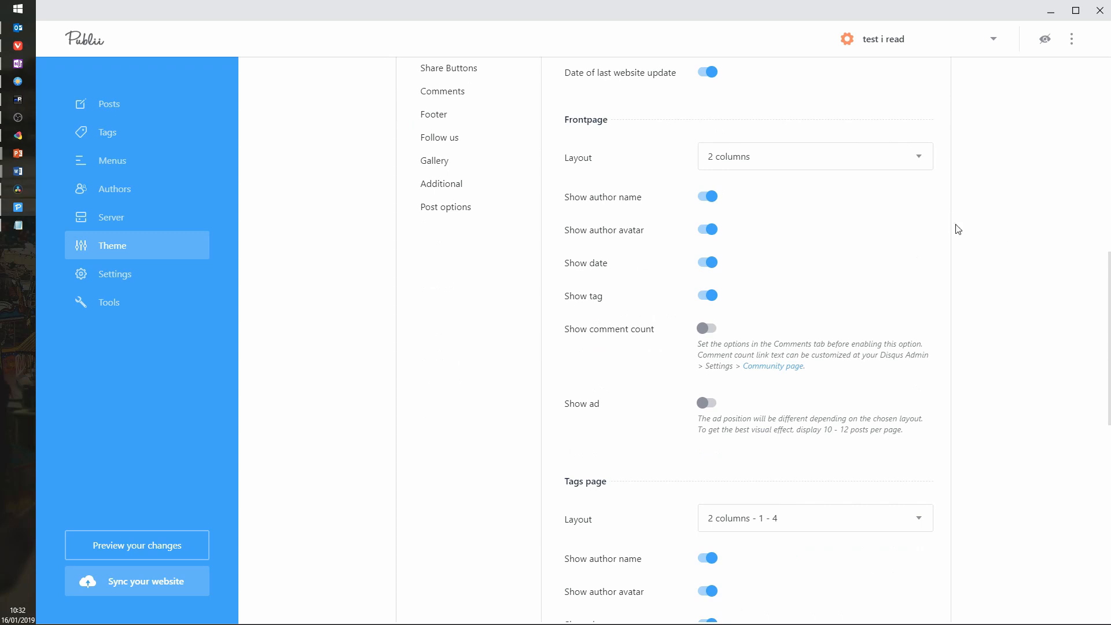
pyautogui.scroll(-5, 893, 367)
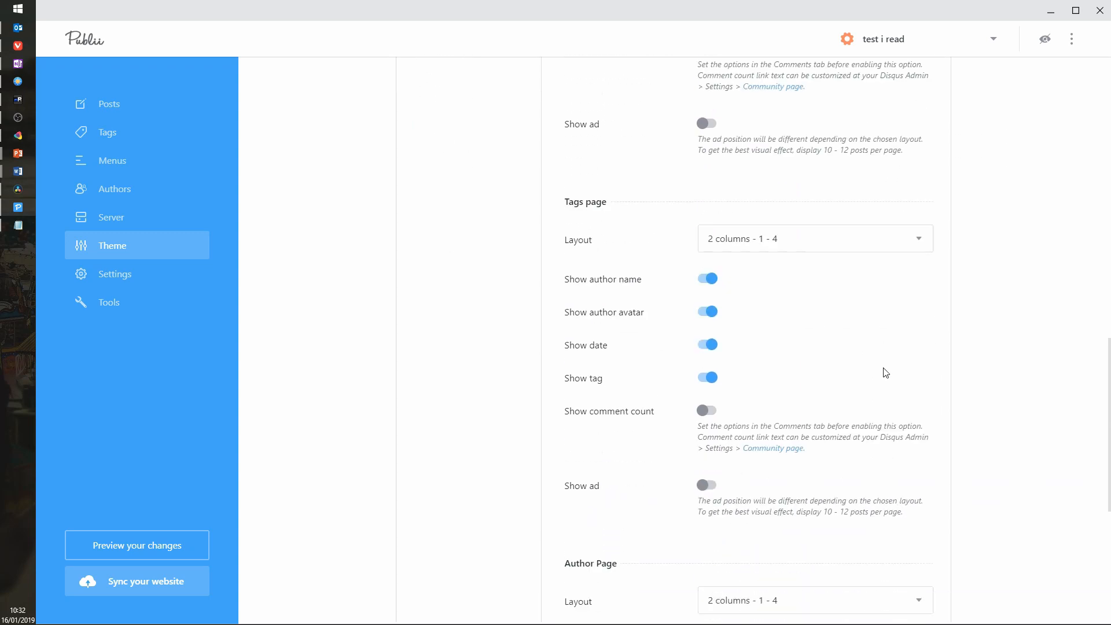
pyautogui.scroll(-4, 1012, 300)
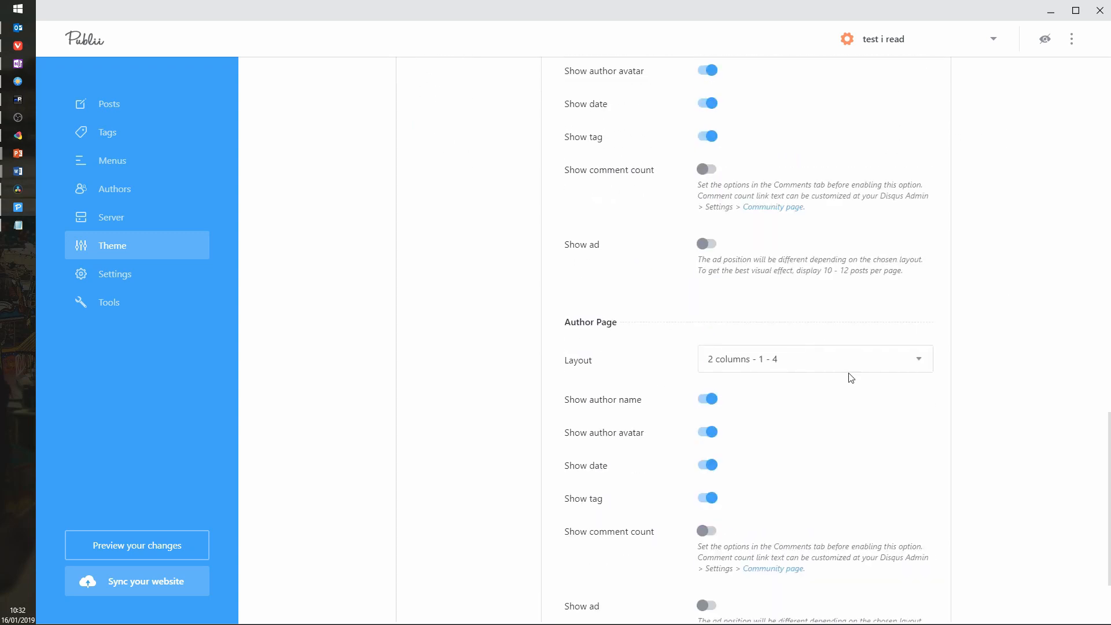
pyautogui.scroll(12, 995, 301)
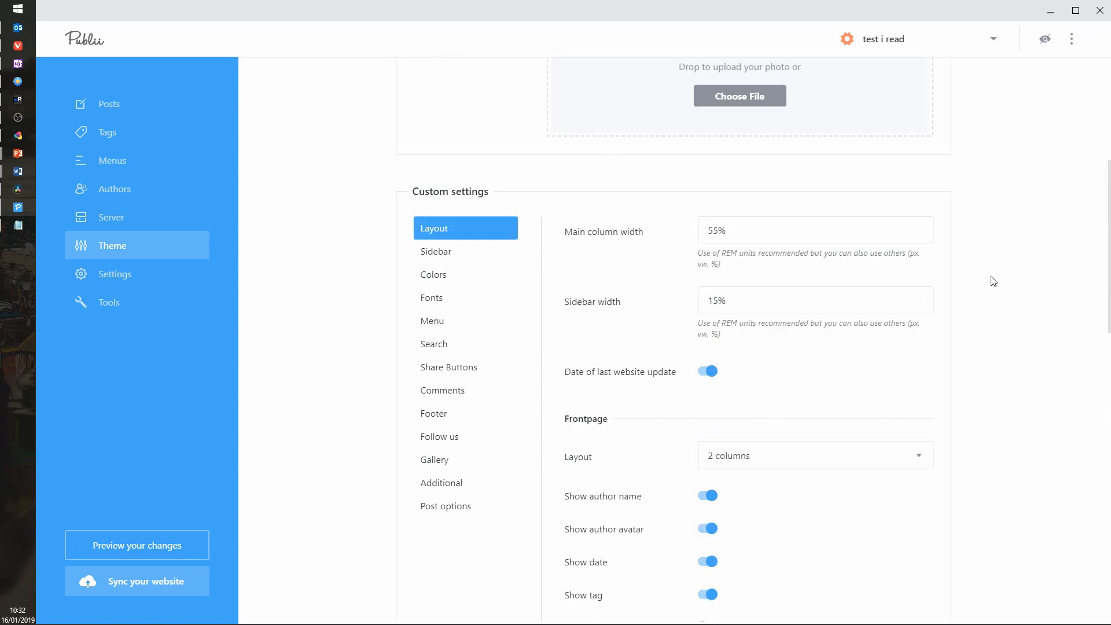
# Open the theme's Sidebar settings, then feature the post "TEst 1 Copy Copy" in listings and save and close it
pyautogui.click(452, 300)
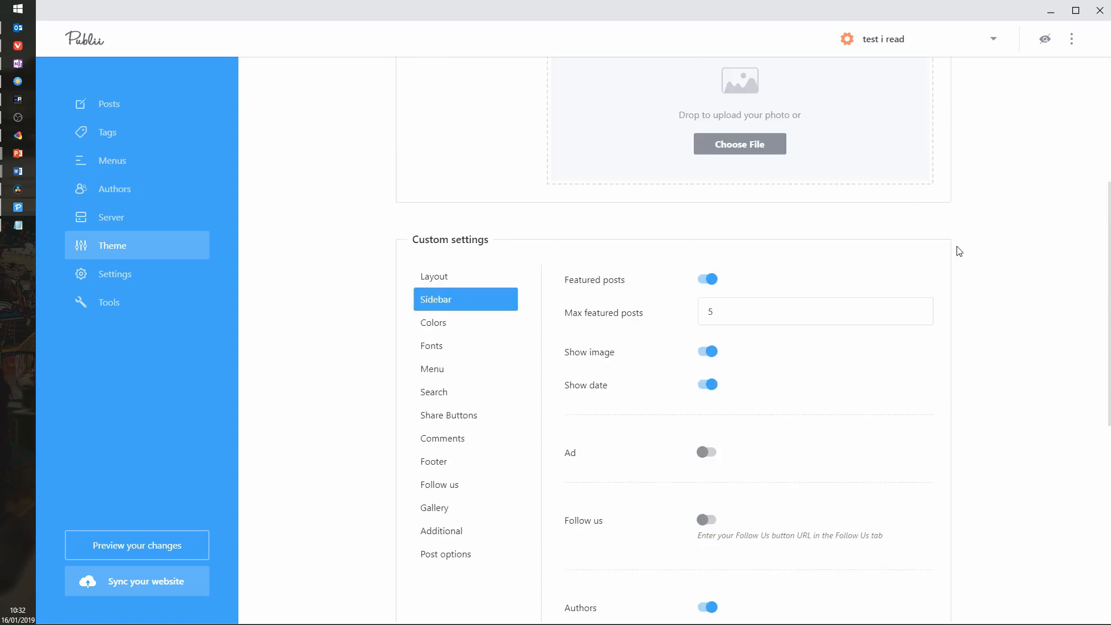
pyautogui.scroll(-1, 961, 248)
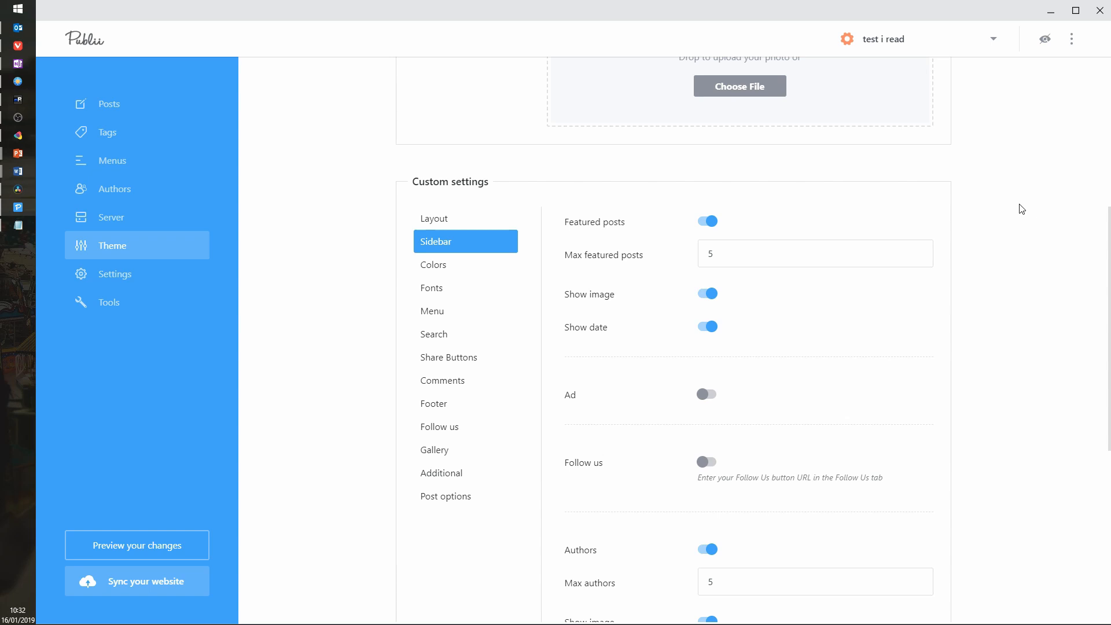
pyautogui.click(128, 103)
pyautogui.click(323, 186)
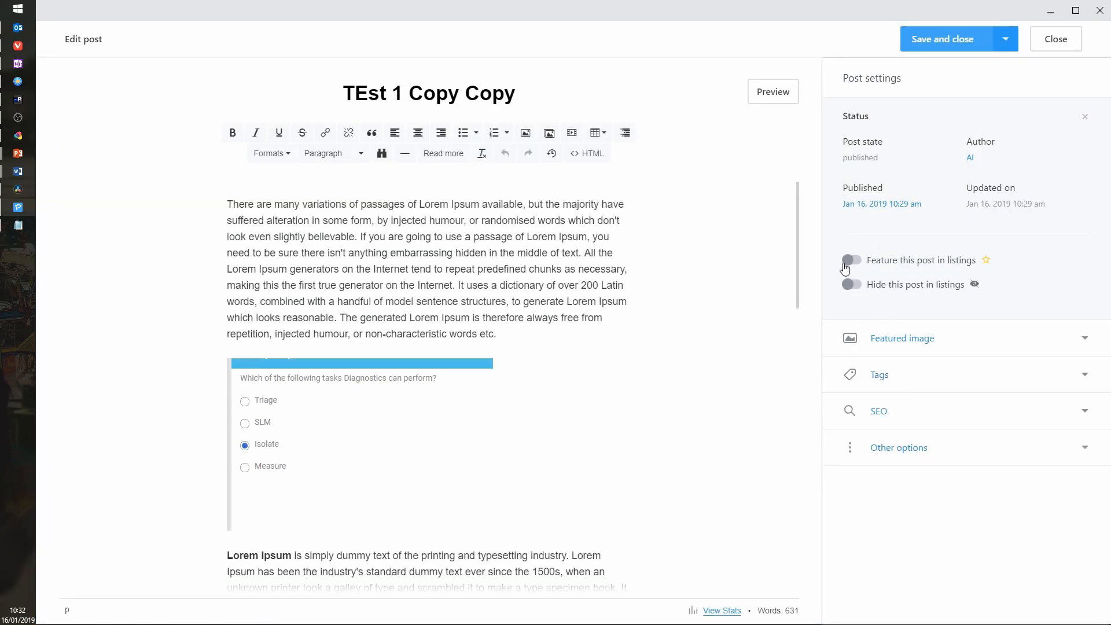
pyautogui.click(851, 259)
pyautogui.click(941, 40)
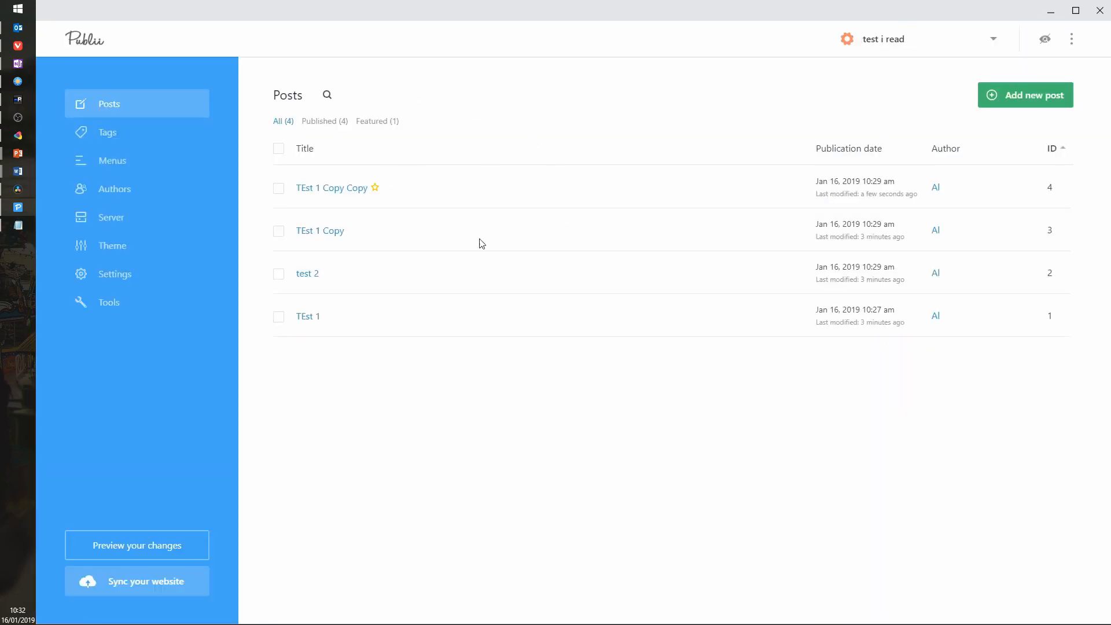
# Return to the theme's Sidebar settings and enable the Follow us section with its social network options
pyautogui.click(70, 249)
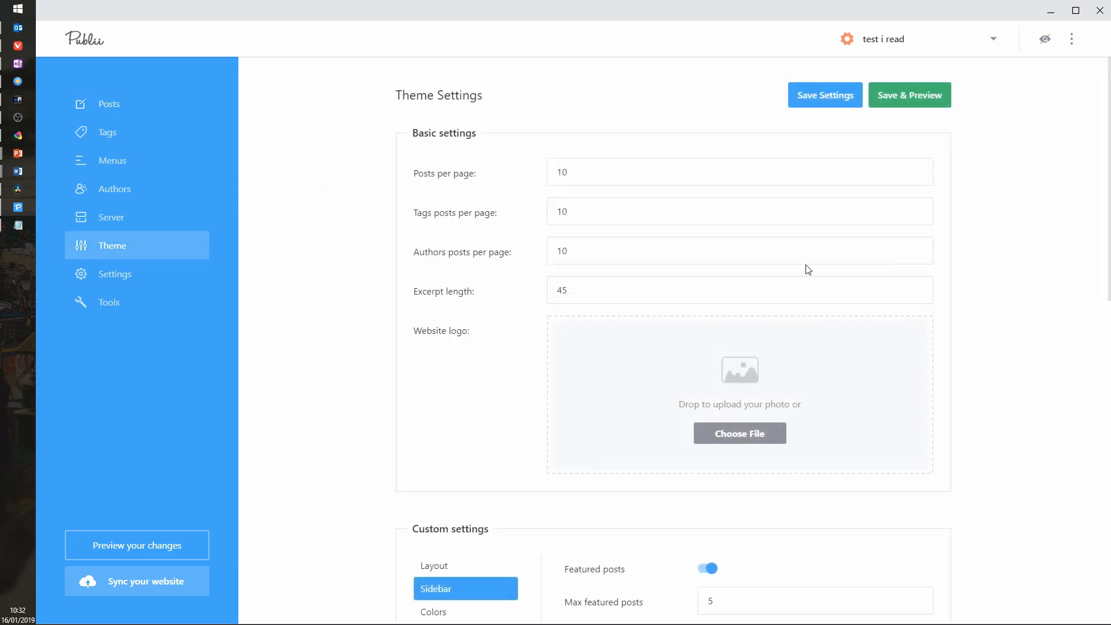
pyautogui.scroll(-4, 944, 376)
pyautogui.scroll(-3, 979, 376)
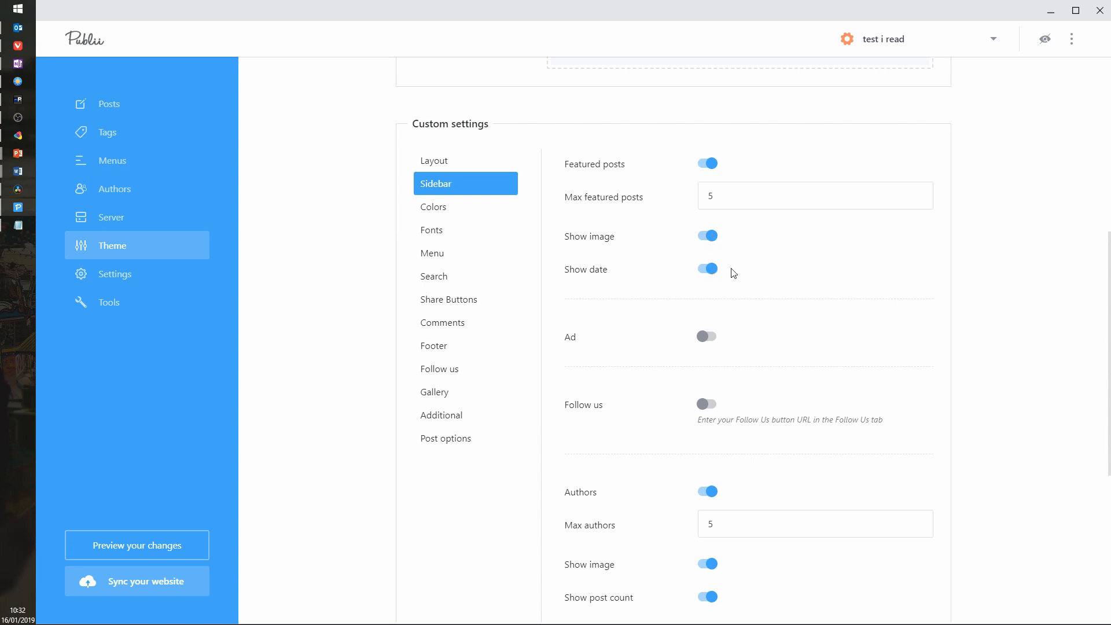
pyautogui.scroll(-2, 972, 239)
pyautogui.scroll(5, 1007, 233)
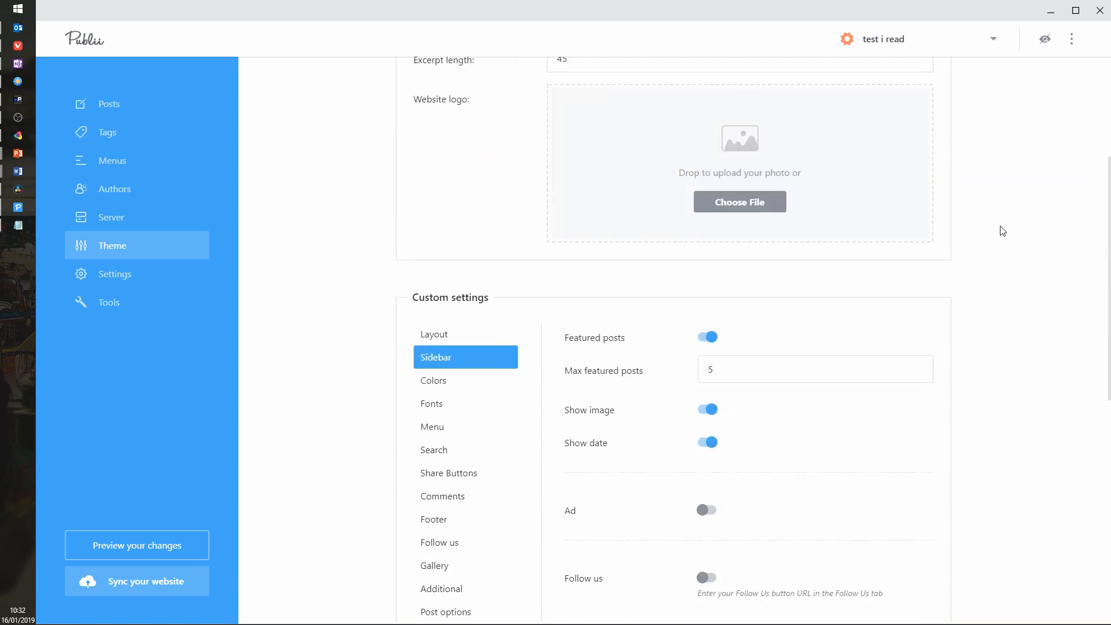
pyautogui.scroll(2, 1001, 233)
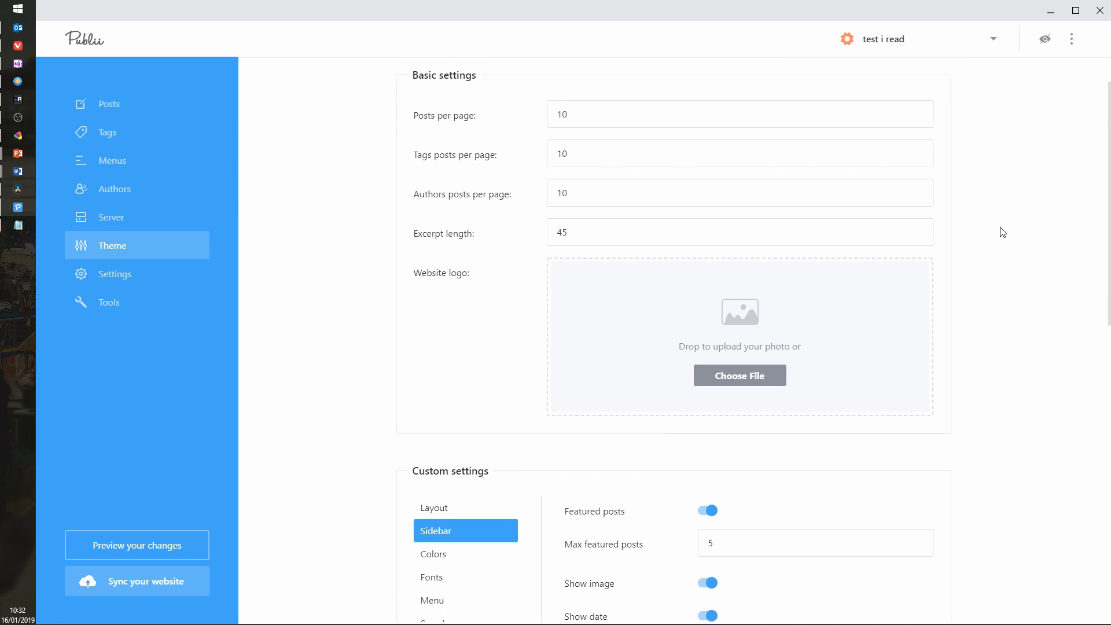
pyautogui.scroll(-4, 1004, 233)
pyautogui.scroll(-4, 1005, 233)
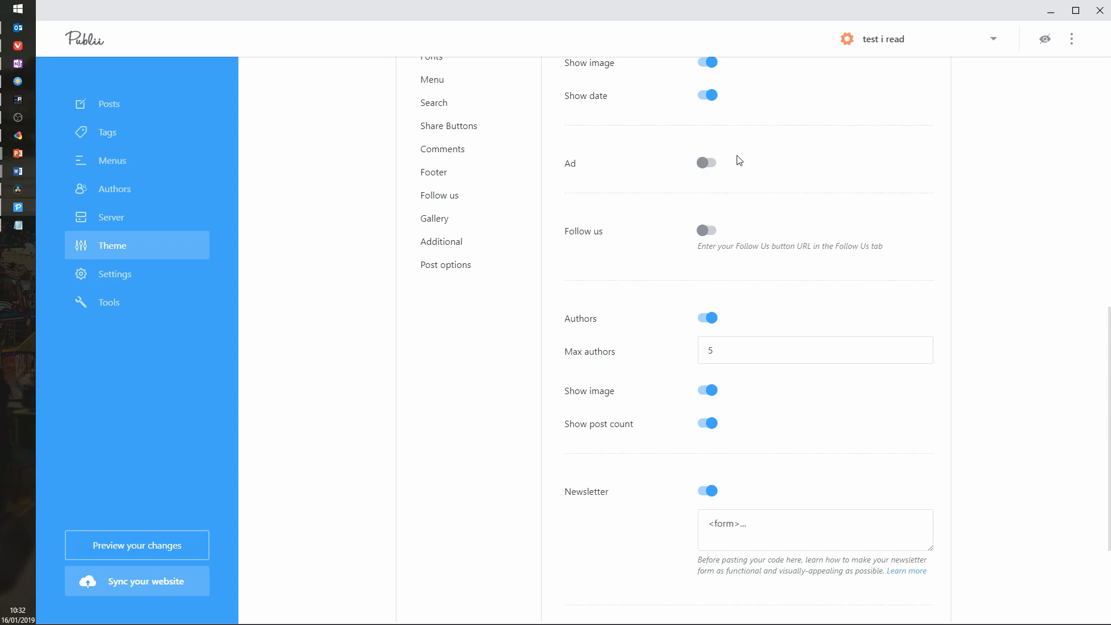
pyautogui.click(706, 230)
pyautogui.scroll(-2, 888, 276)
pyautogui.scroll(-1, 908, 261)
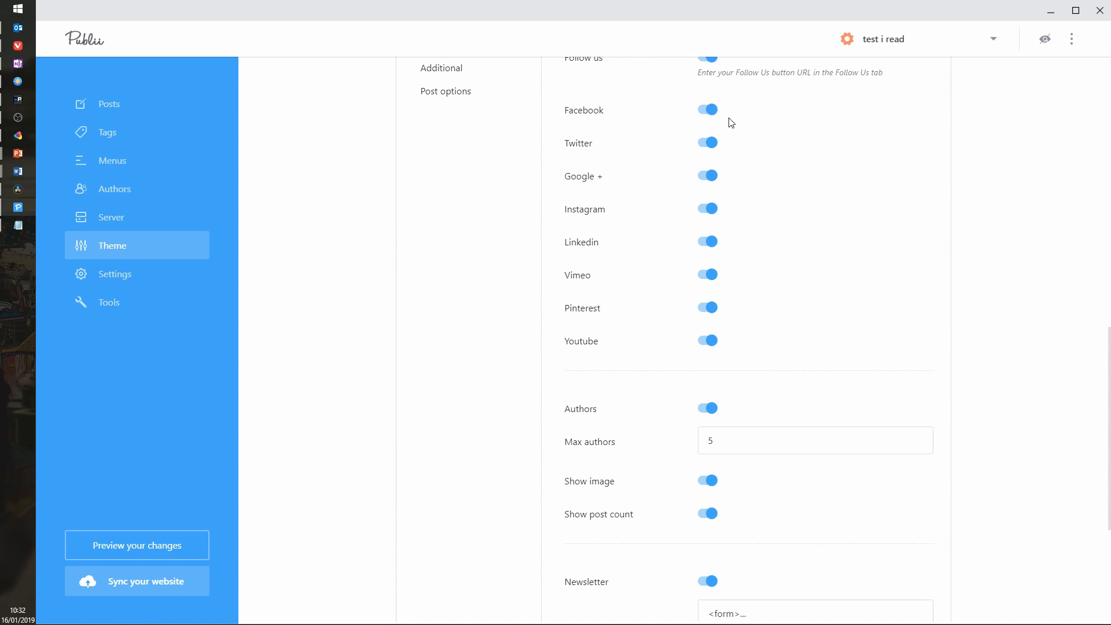
# Review the sidebar's featured posts, ad and social network options, and compare them with the theme's Layout settings
pyautogui.scroll(5, 728, 164)
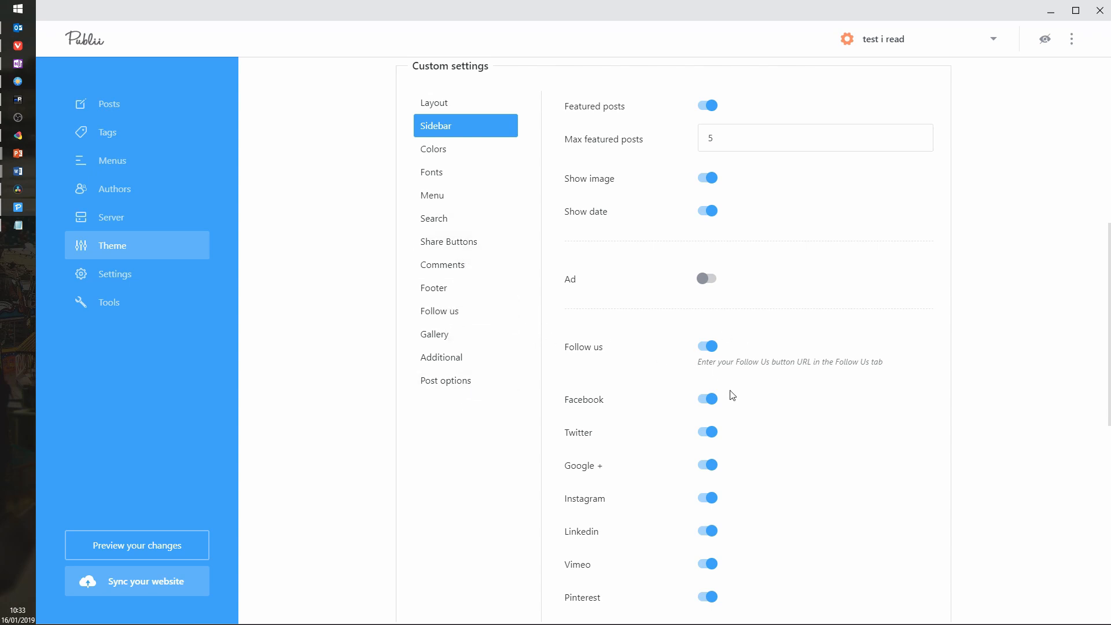
pyautogui.scroll(-2, 735, 387)
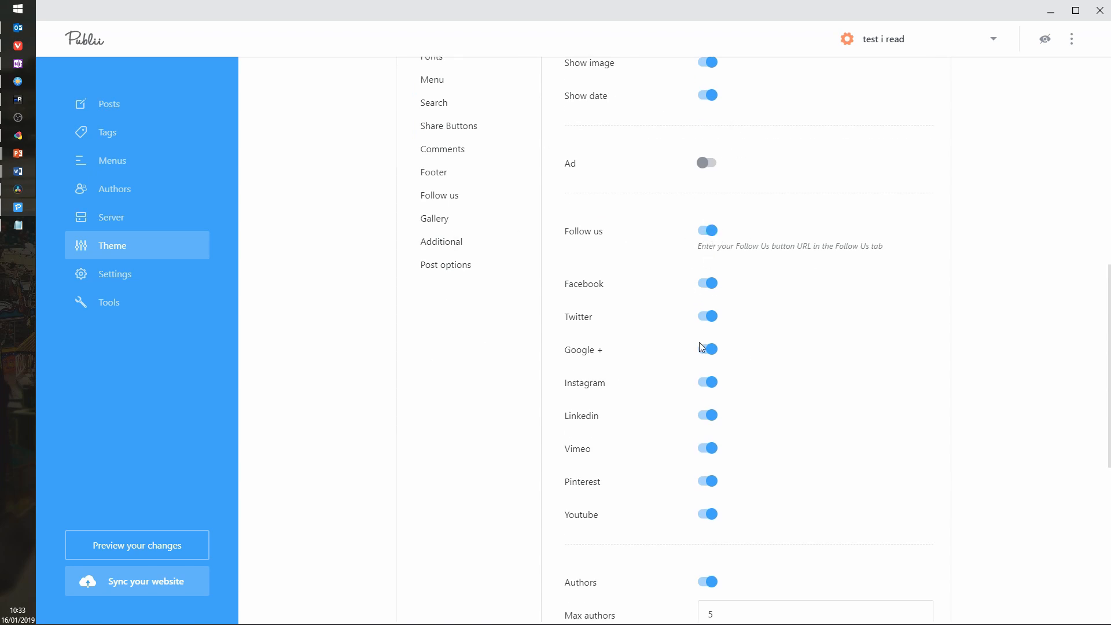
pyautogui.scroll(-5, 726, 449)
pyautogui.scroll(6, 764, 393)
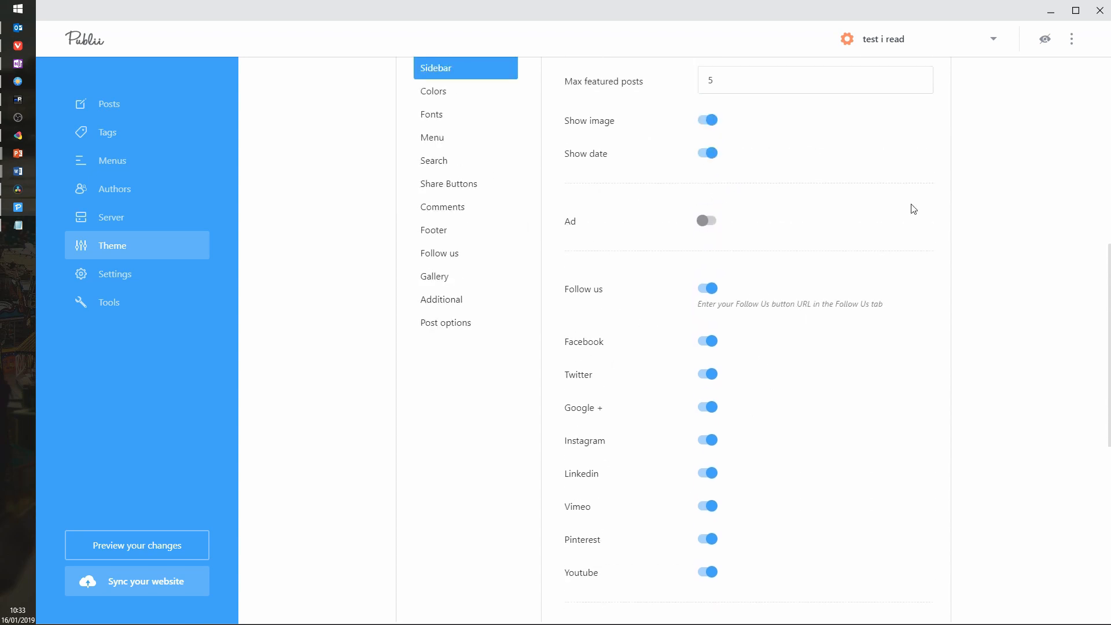
pyautogui.scroll(4, 1042, 298)
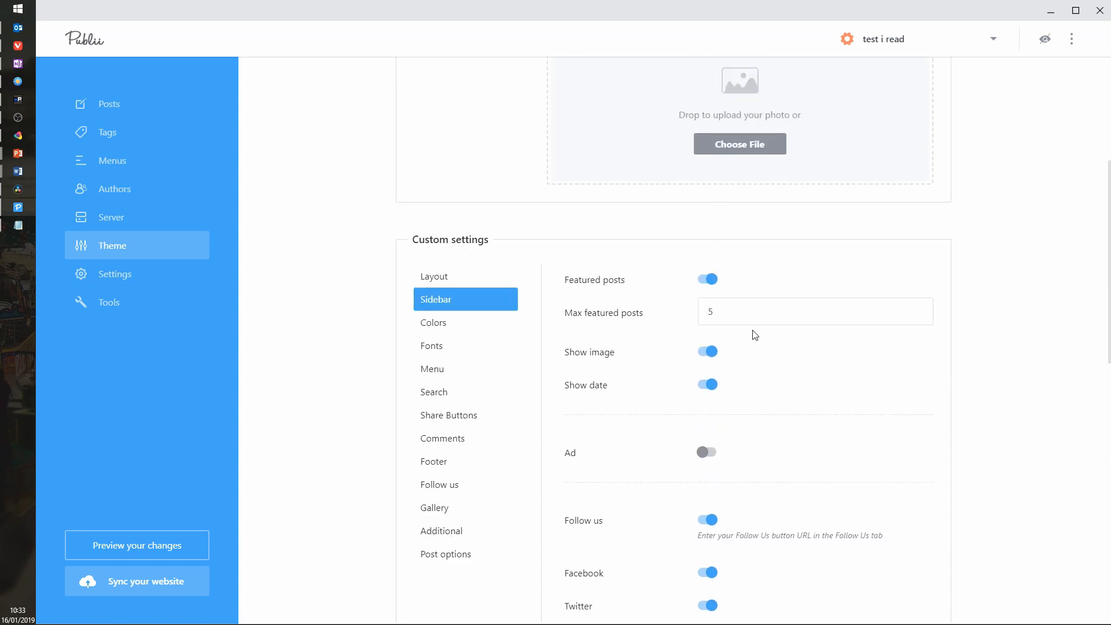
pyautogui.click(457, 281)
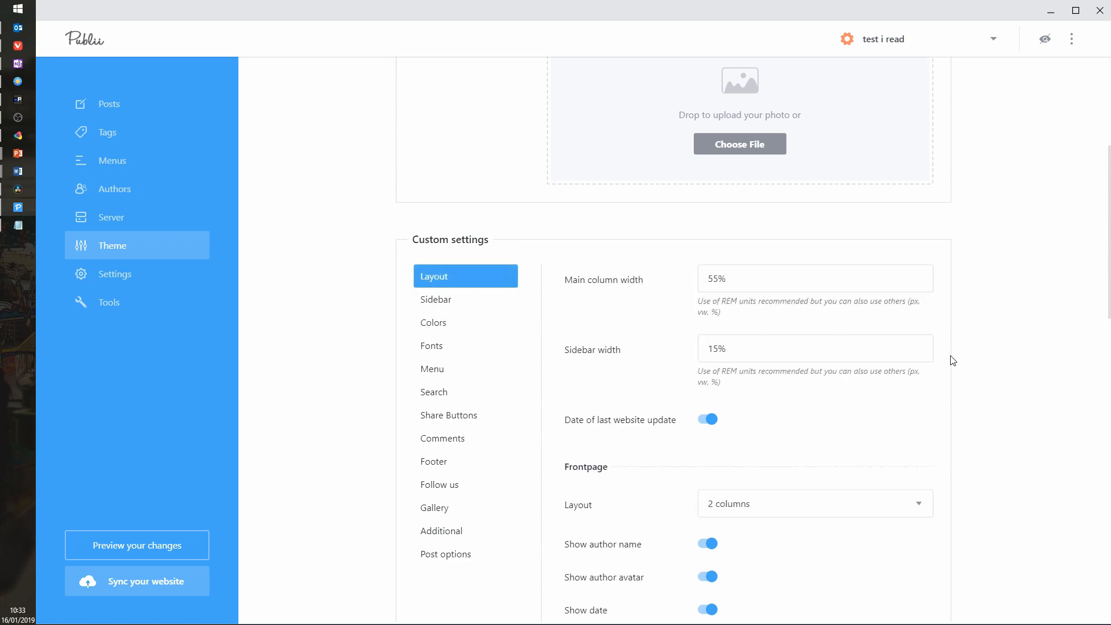
pyautogui.scroll(-16, 953, 360)
pyautogui.scroll(15, 951, 347)
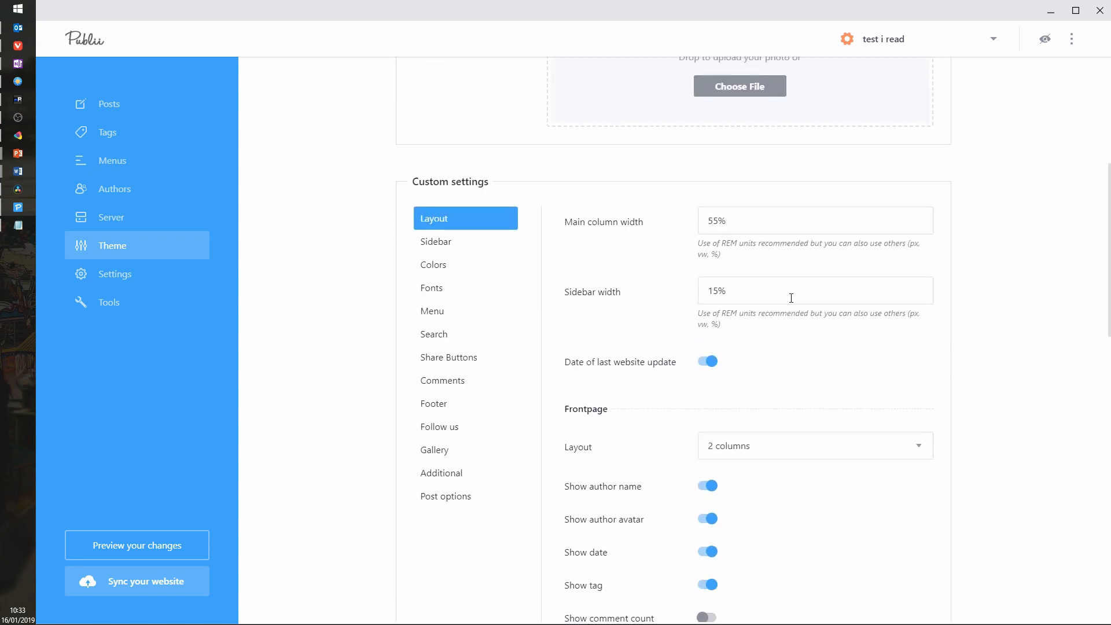
# Turn off the Authors section in the theme's Sidebar settings
pyautogui.click(446, 241)
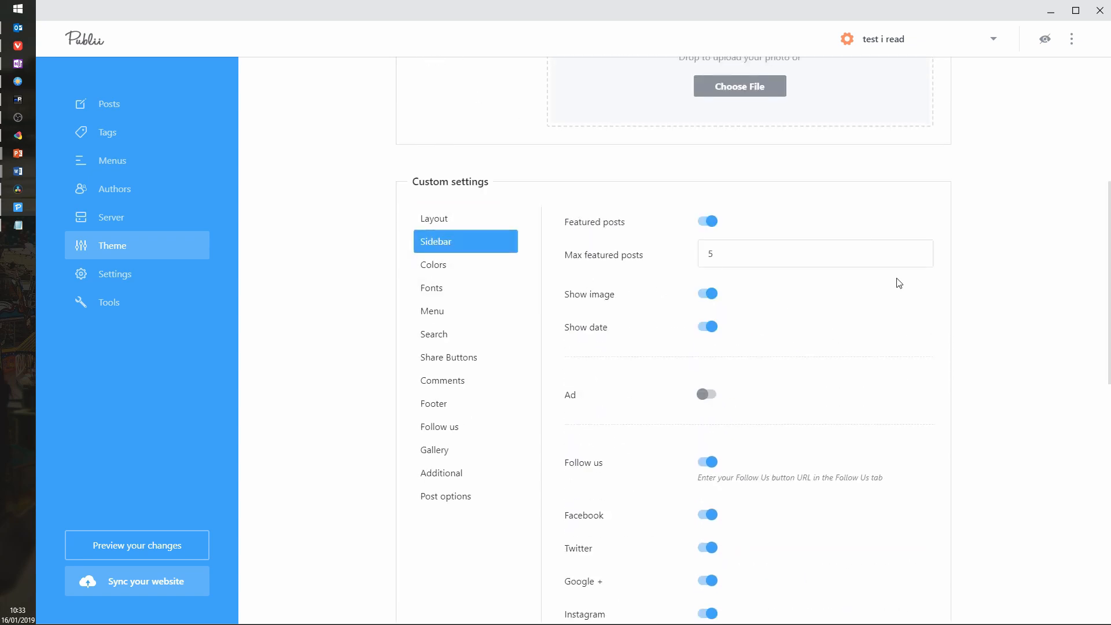
pyautogui.scroll(-3, 1001, 357)
pyautogui.scroll(3, 897, 333)
pyautogui.scroll(-8, 882, 322)
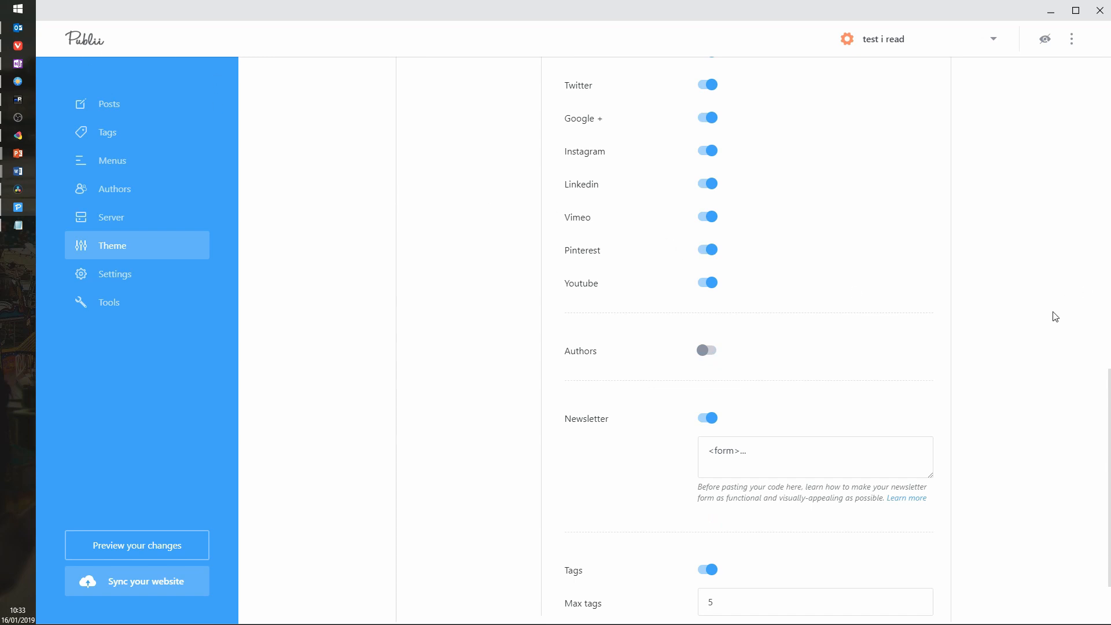
pyautogui.scroll(3, 1055, 316)
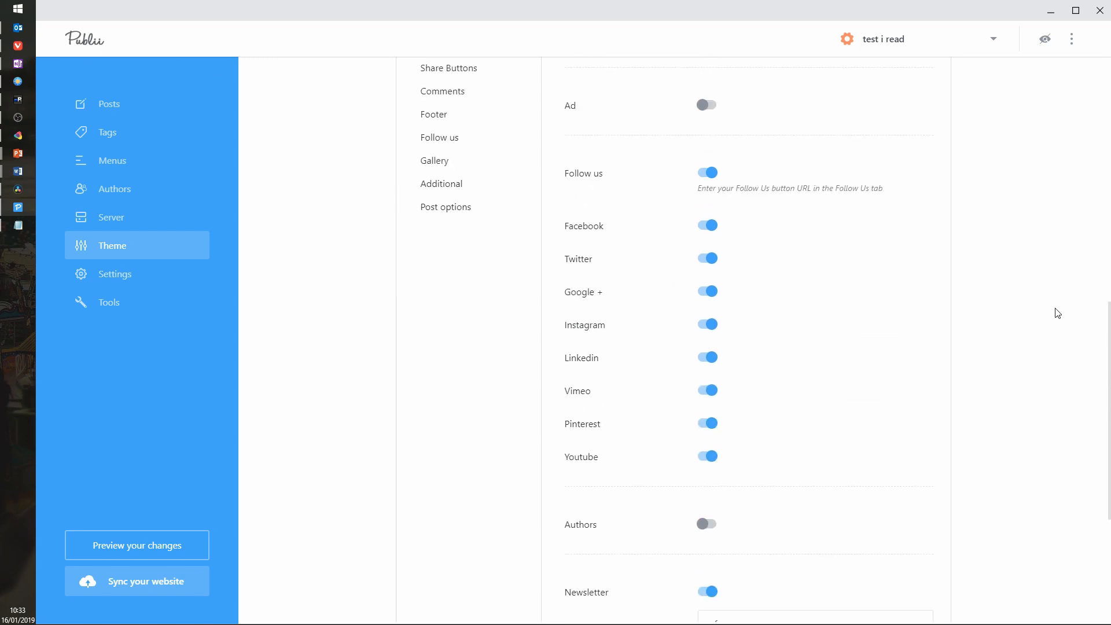
pyautogui.scroll(7, 1056, 310)
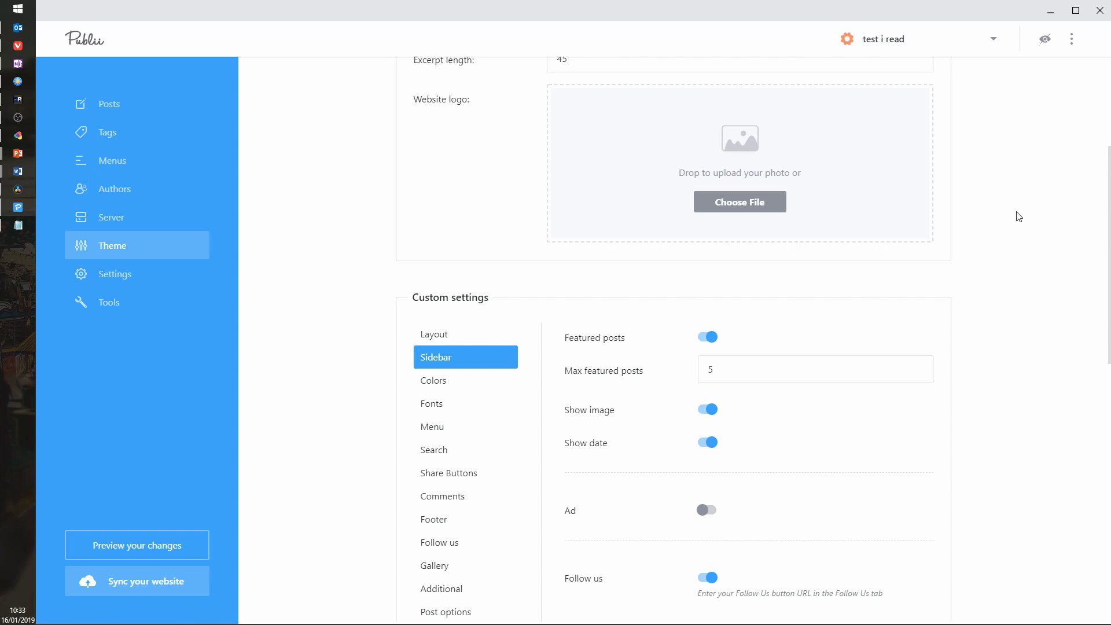
pyautogui.scroll(3, 1017, 214)
pyautogui.scroll(-4, 1018, 214)
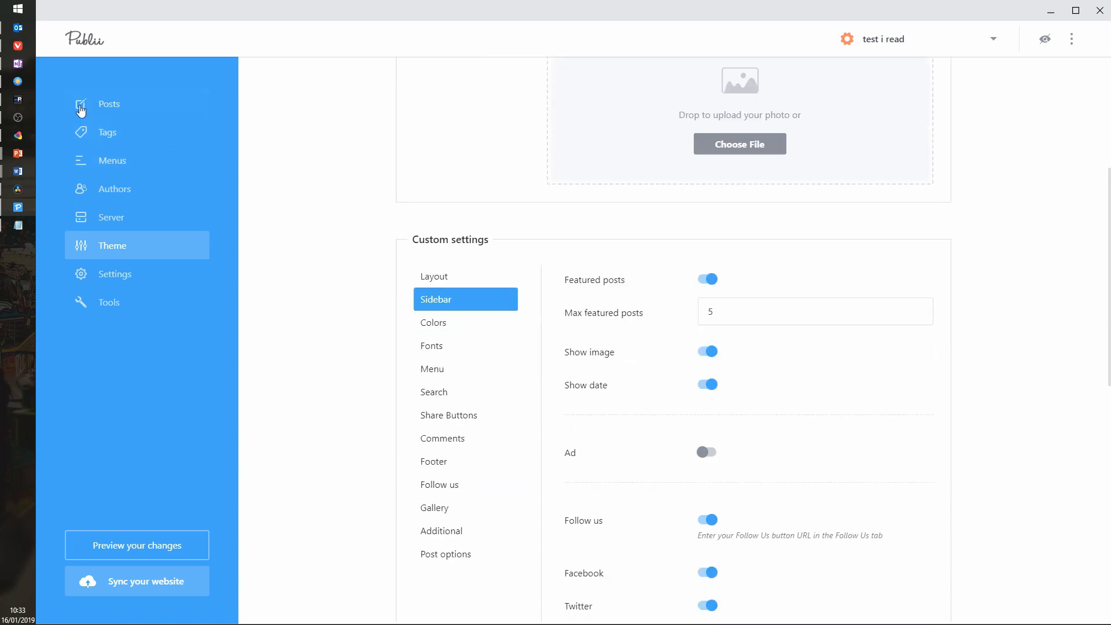
# Change the theme's primary color to dark grey #39393A in the Colors settings and review the other color options
pyautogui.click(460, 336)
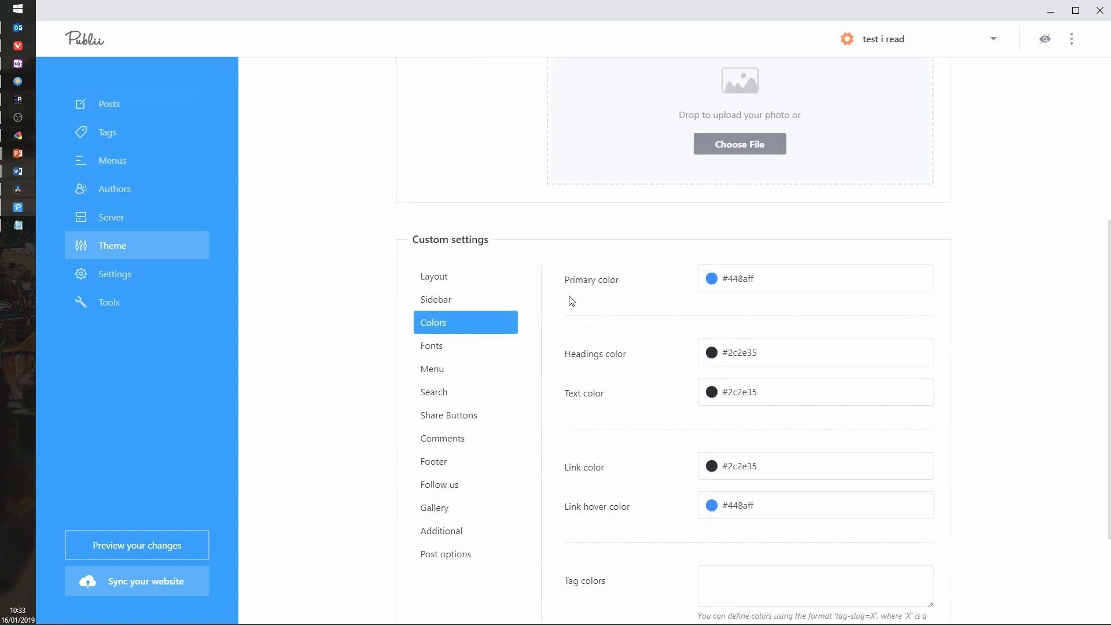
pyautogui.click(716, 281)
pyautogui.moveTo(806, 346); pyautogui.dragTo(703, 360)
pyautogui.click(1010, 301)
pyautogui.scroll(-2, 1013, 304)
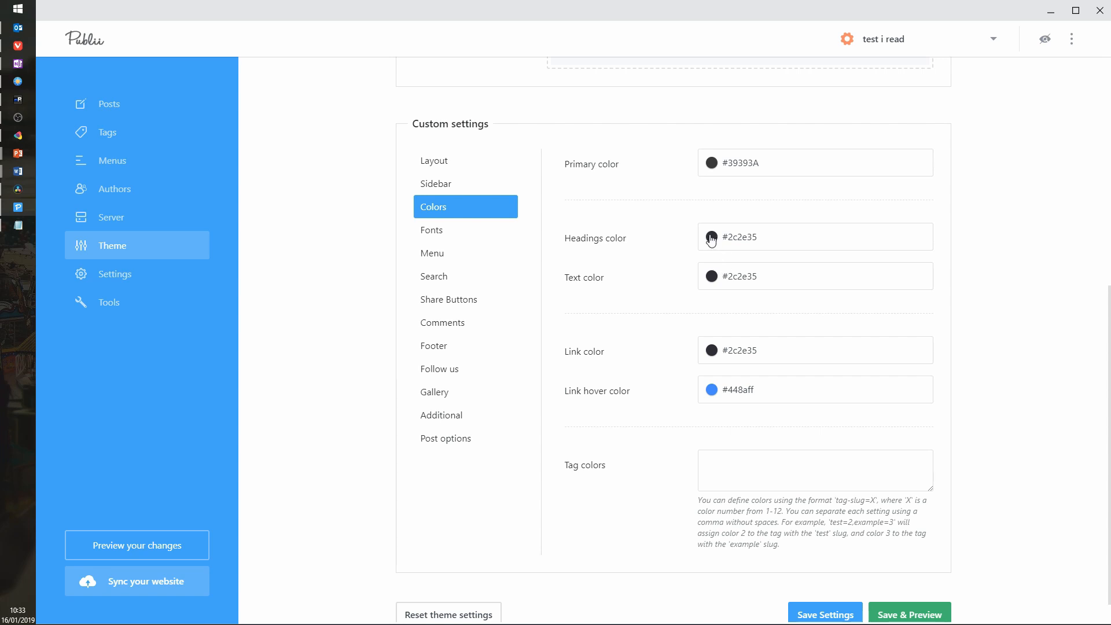
pyautogui.scroll(-1, 1015, 302)
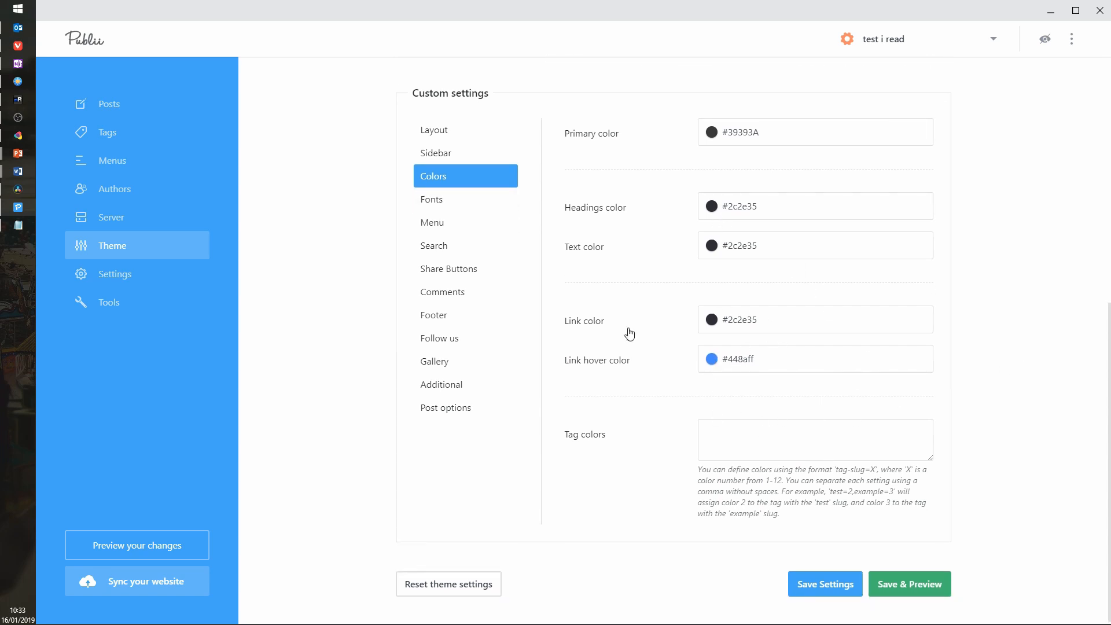
# Review the theme's Fonts, Menu and Search settings, checking the front page preview in the browser in between
pyautogui.click(443, 198)
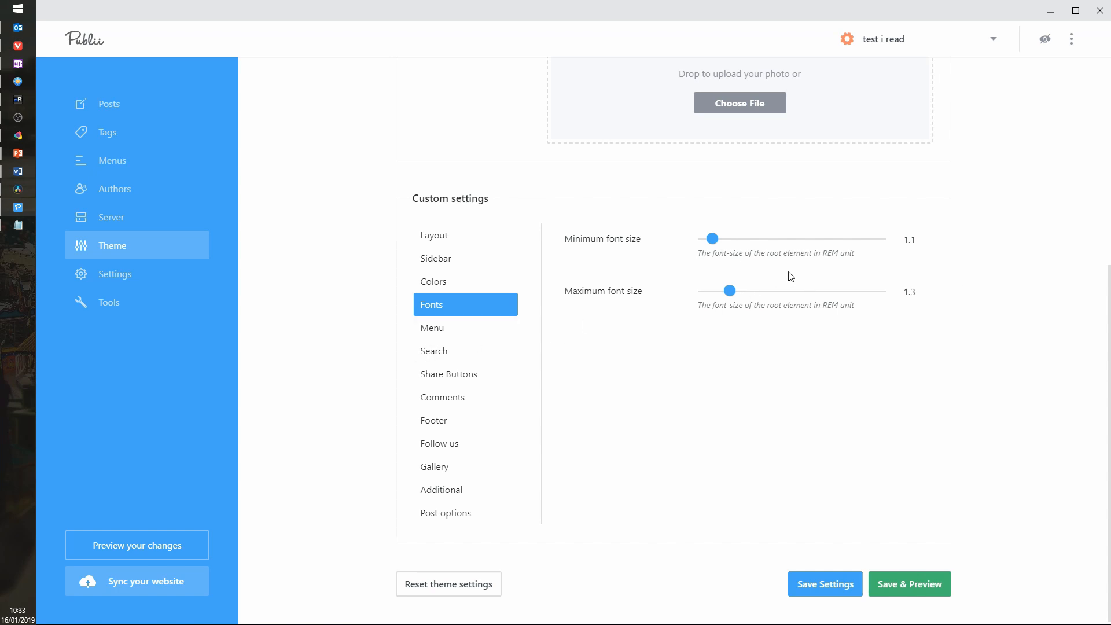
pyautogui.doubleClick(911, 239)
pyautogui.click(937, 240)
pyautogui.click(431, 332)
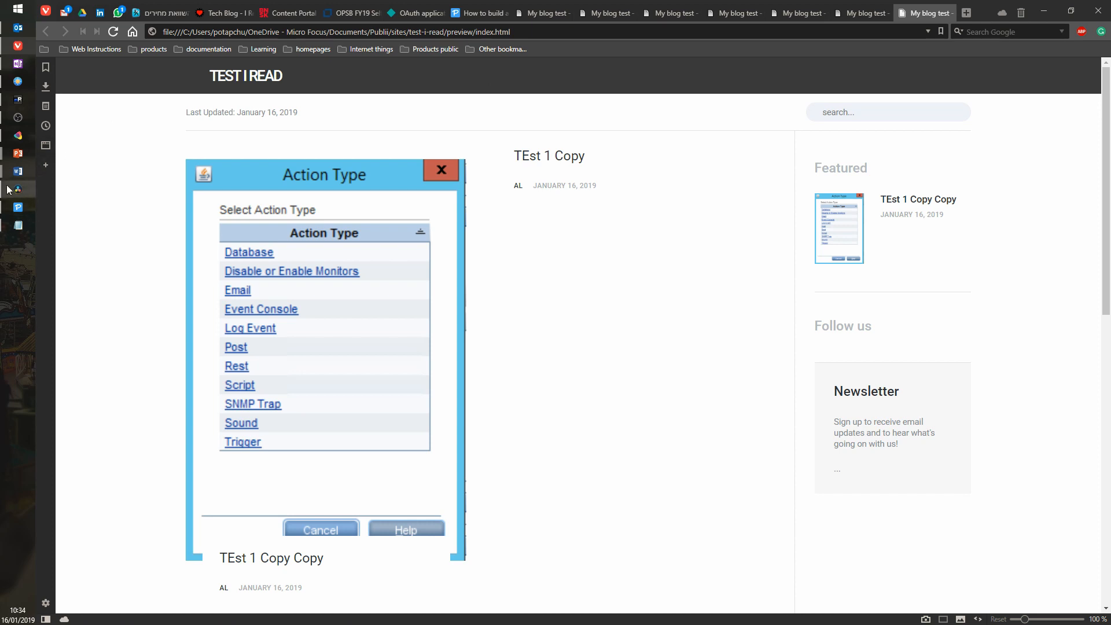
pyautogui.click(11, 206)
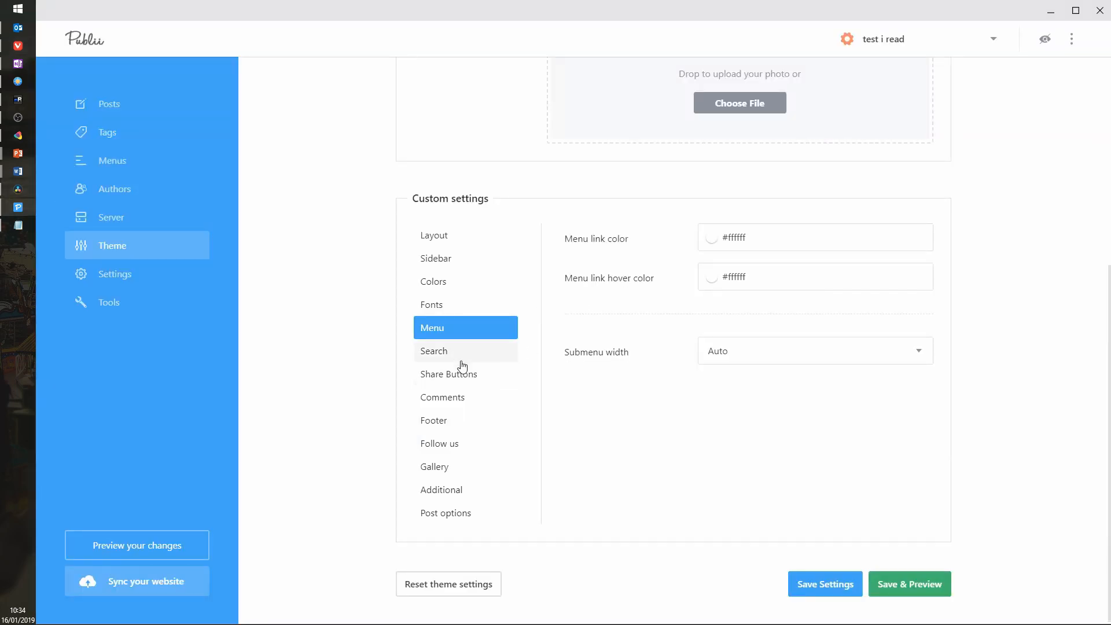
pyautogui.click(483, 354)
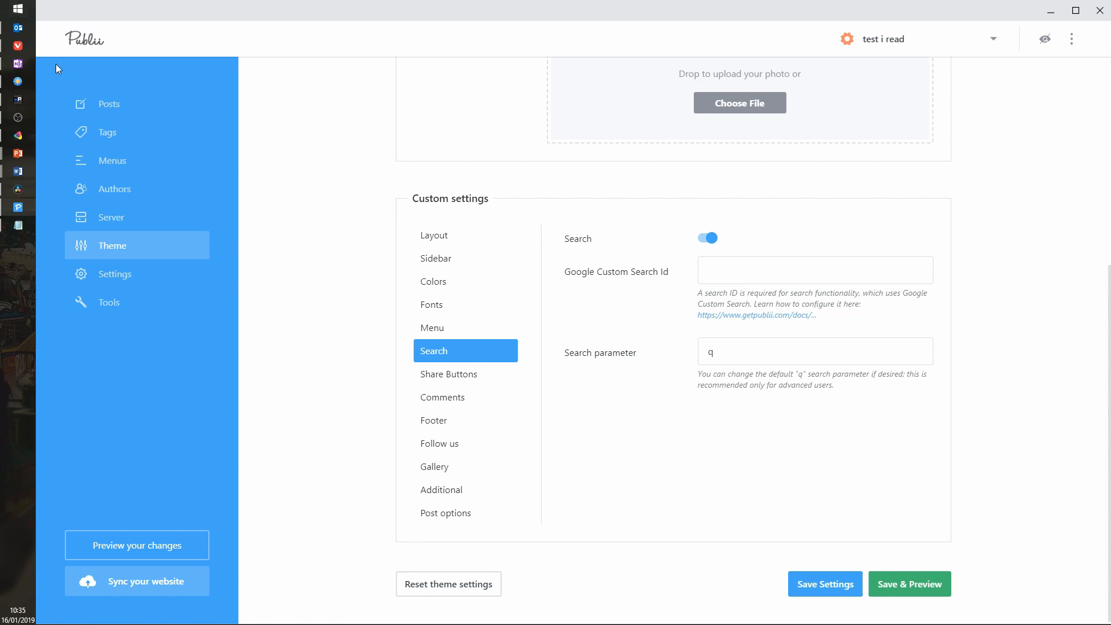
# Switch to the Vivaldi browser and search the web for "google custom search" in a new tab
pyautogui.click(18, 45)
pyautogui.click(966, 12)
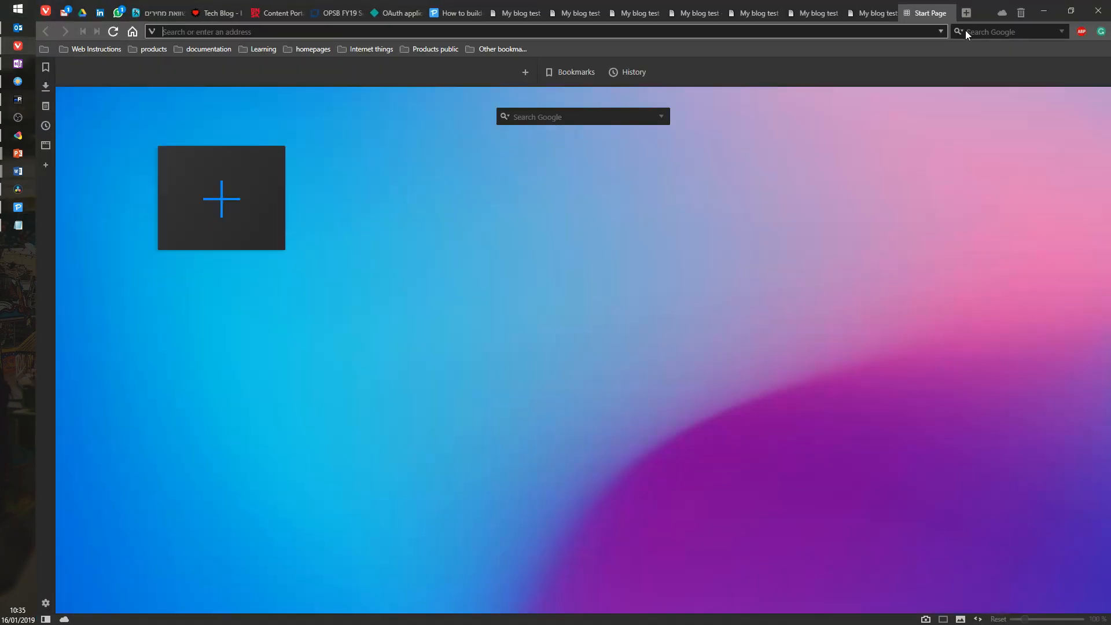
pyautogui.write('gogo')
pyautogui.press('BackSpace')
pyautogui.press('BackSpace')
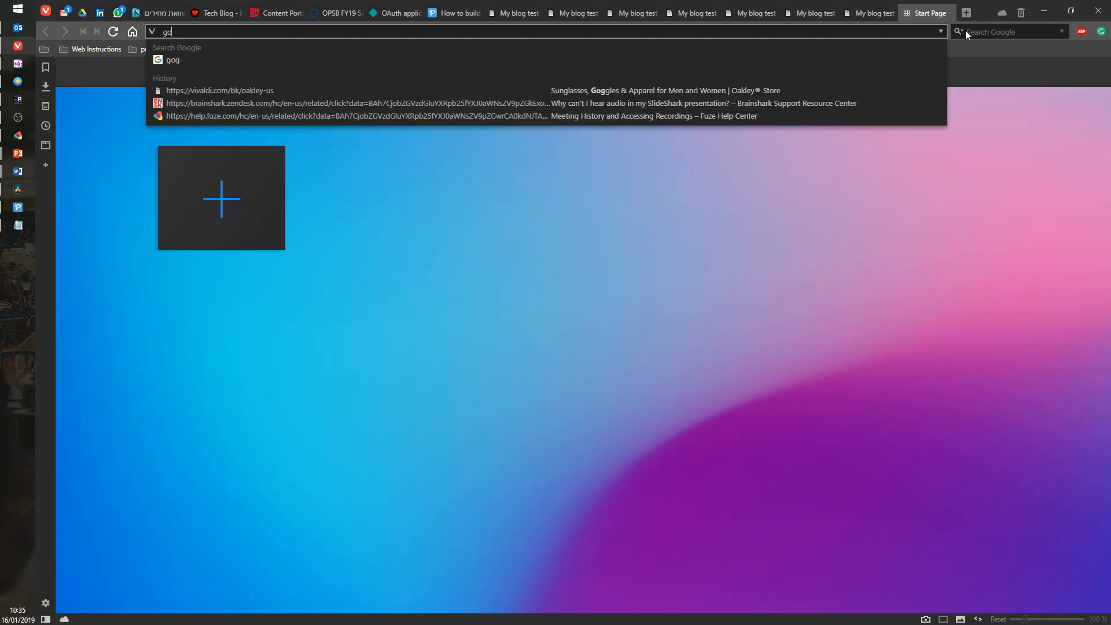
pyautogui.write('oogle custom search')
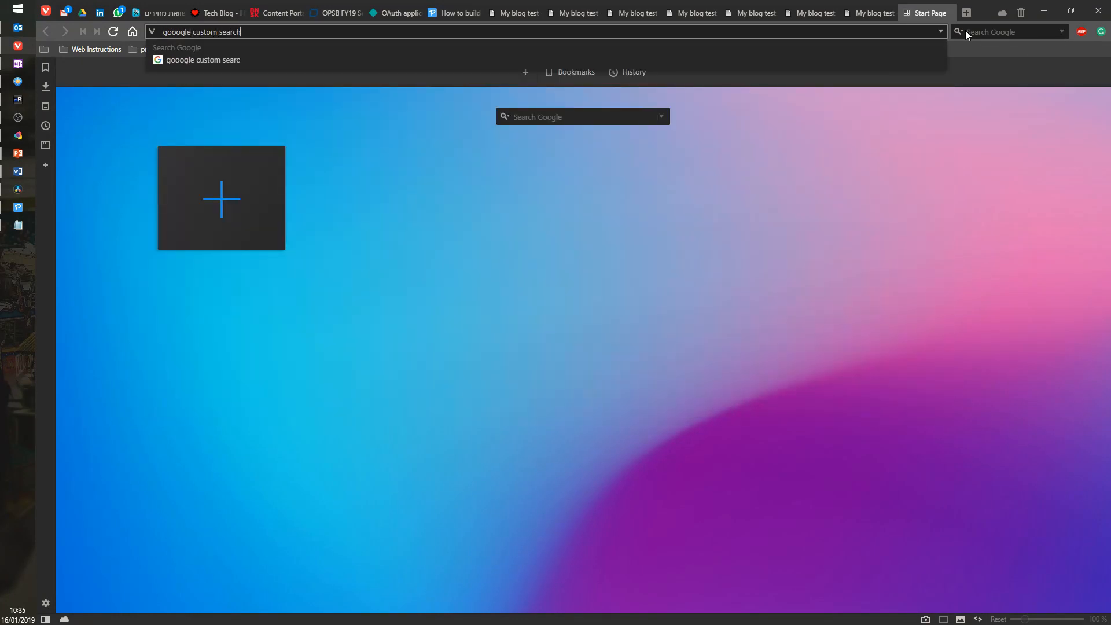
pyautogui.press('Return')
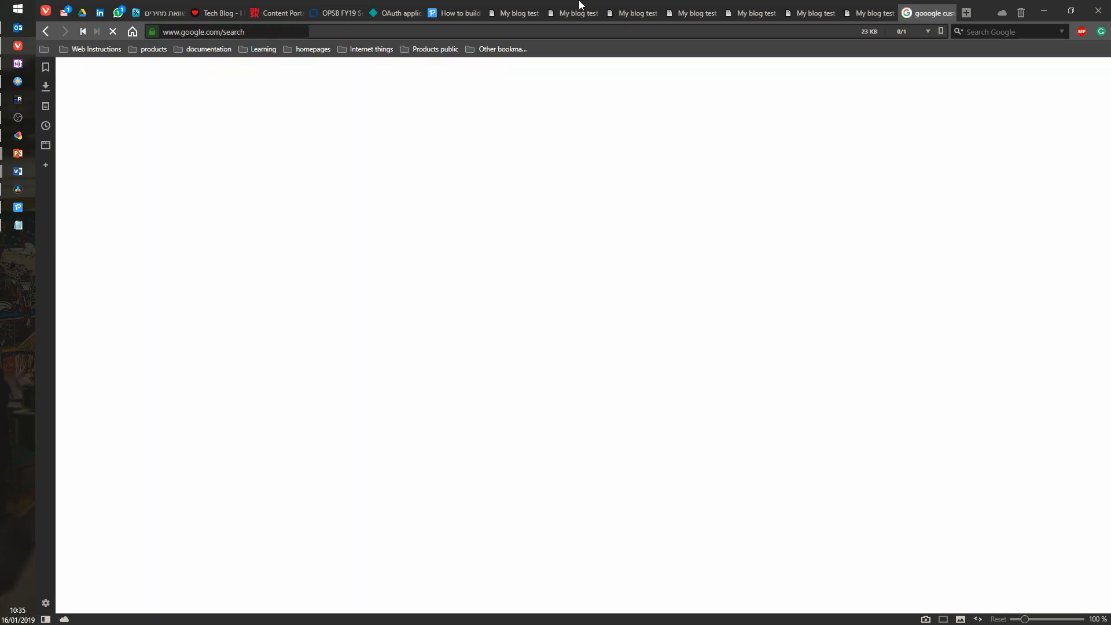
# Switch to the open Publii documentation and look for the Google Custom Search guide, opening the Website Settings page on the way
pyautogui.click(470, 14)
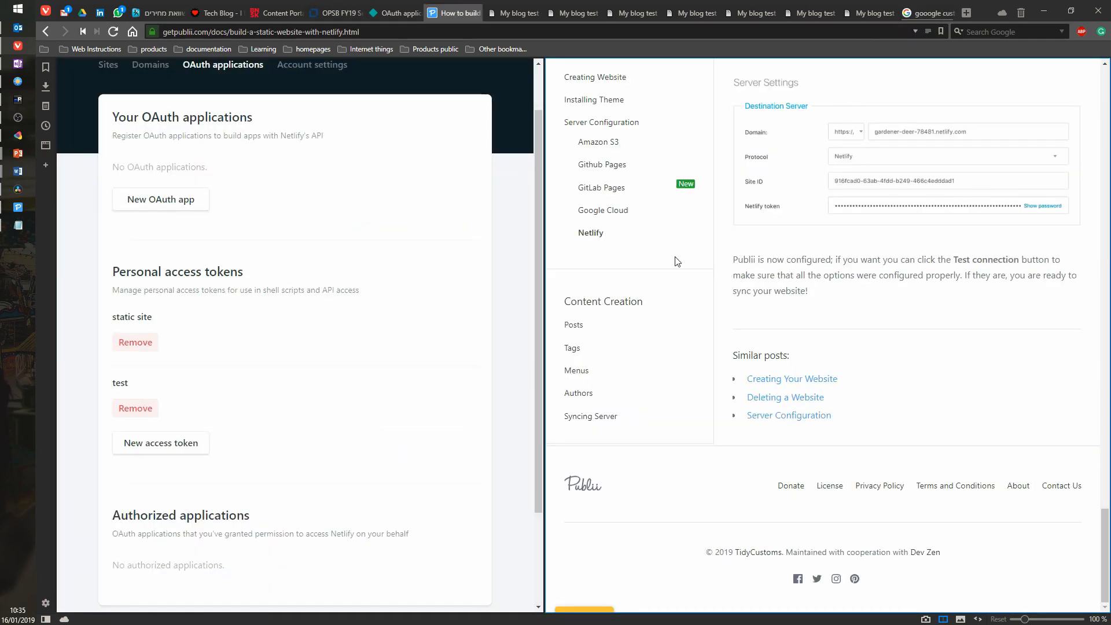
pyautogui.scroll(1, 641, 287)
pyautogui.scroll(2, 640, 287)
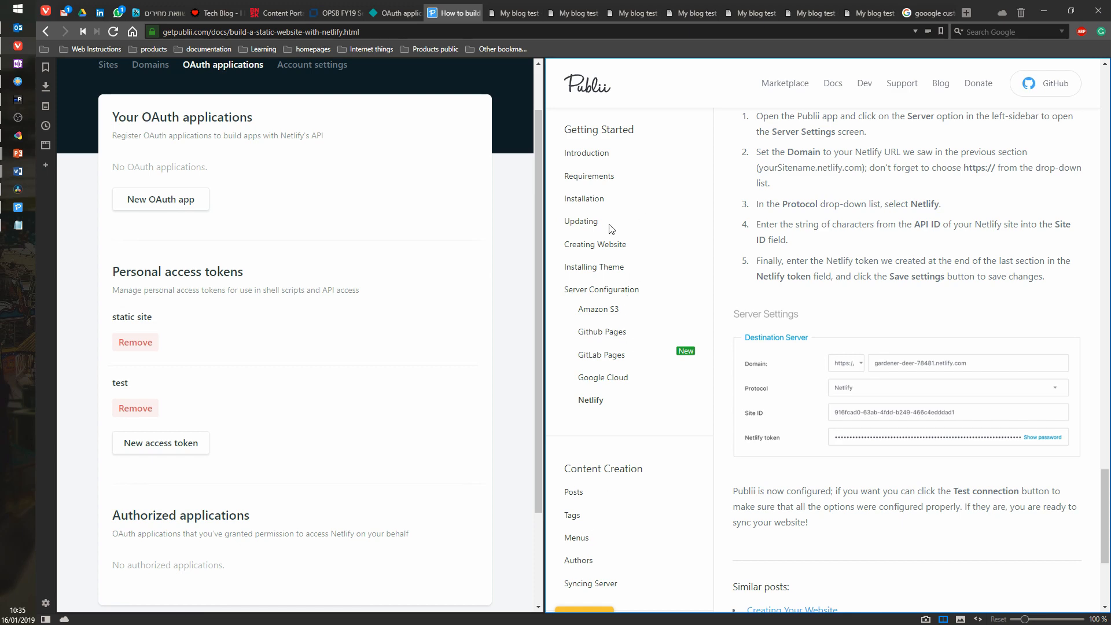
pyautogui.scroll(5, 616, 239)
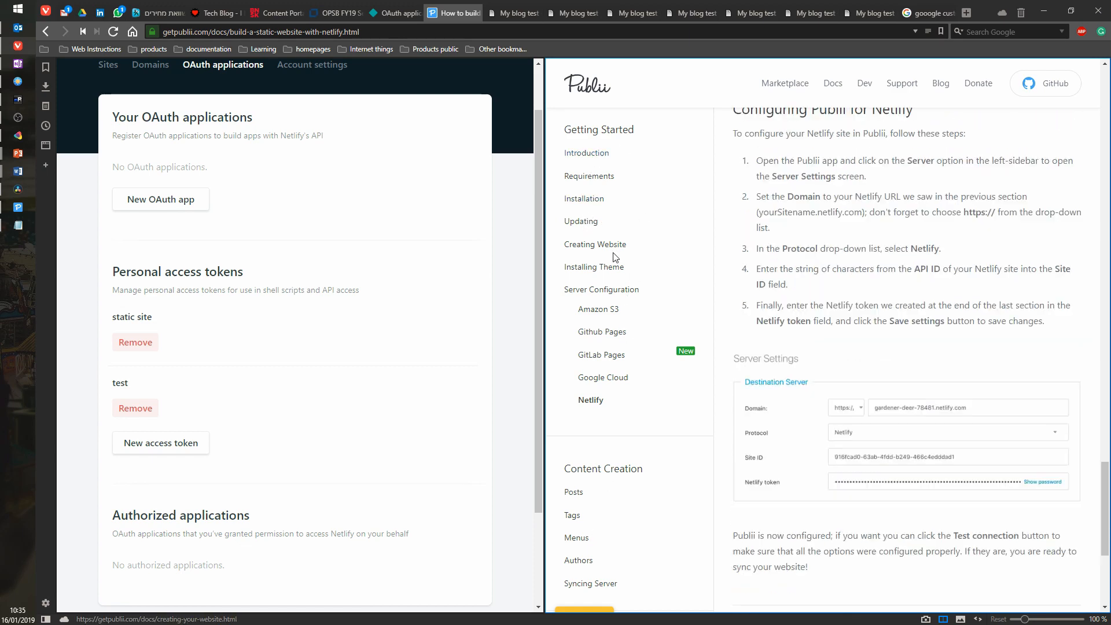
pyautogui.scroll(-5, 619, 318)
pyautogui.scroll(-2, 618, 398)
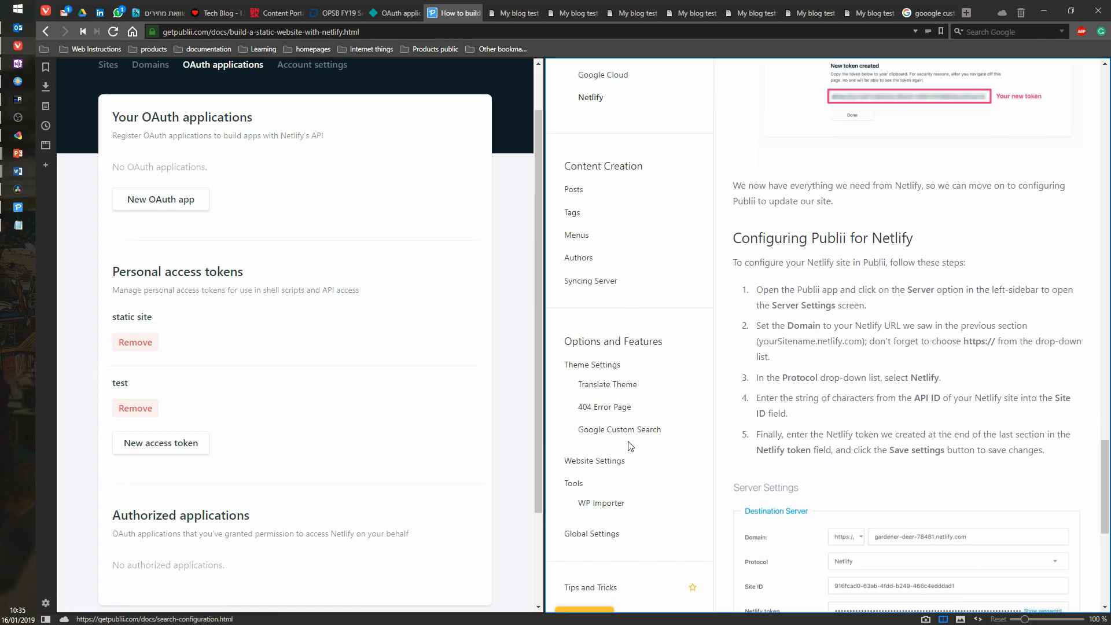
pyautogui.click(612, 462)
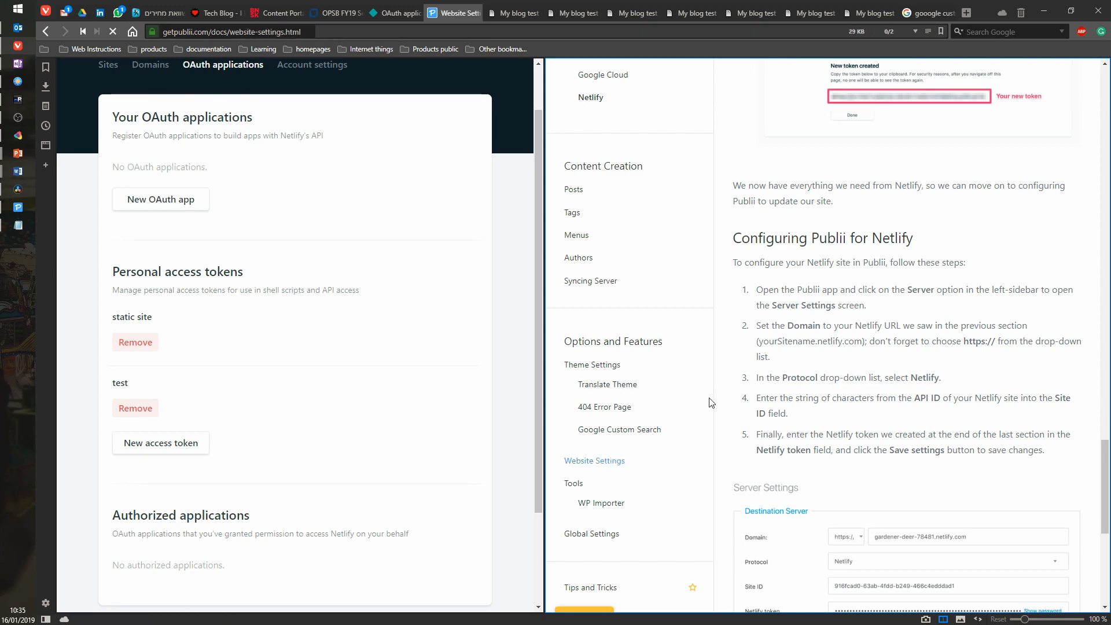
pyautogui.scroll(-3, 647, 427)
pyautogui.scroll(-3, 647, 427)
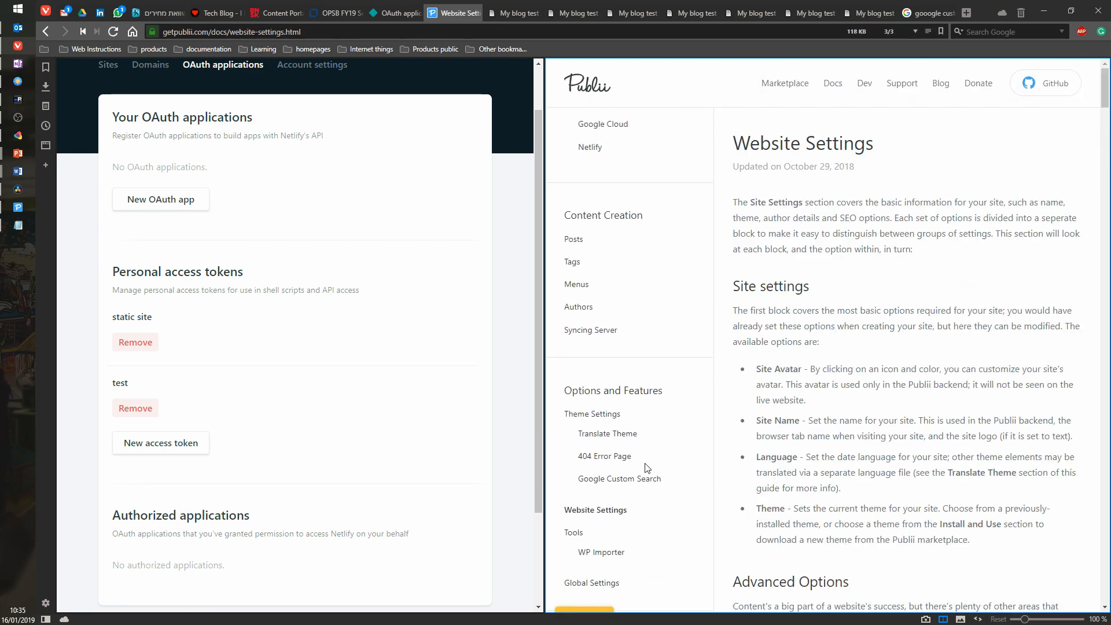
# Open the Google Custom Search documentation page and read through the steps for creating the search engine and obtaining its ID
pyautogui.click(624, 479)
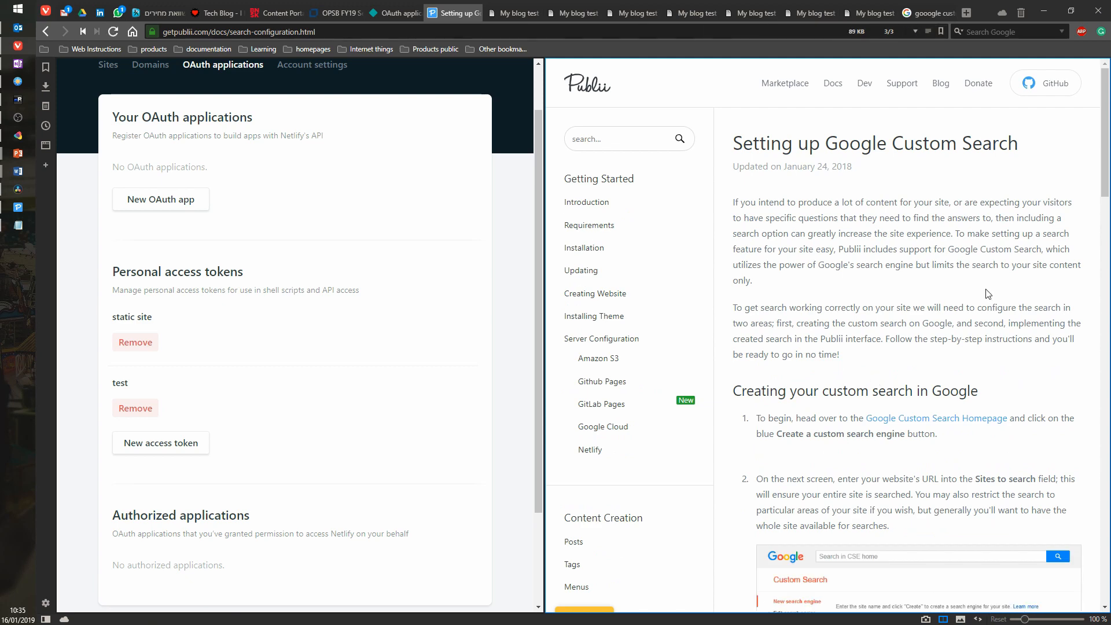
pyautogui.scroll(-9, 926, 348)
pyautogui.scroll(-7, 978, 311)
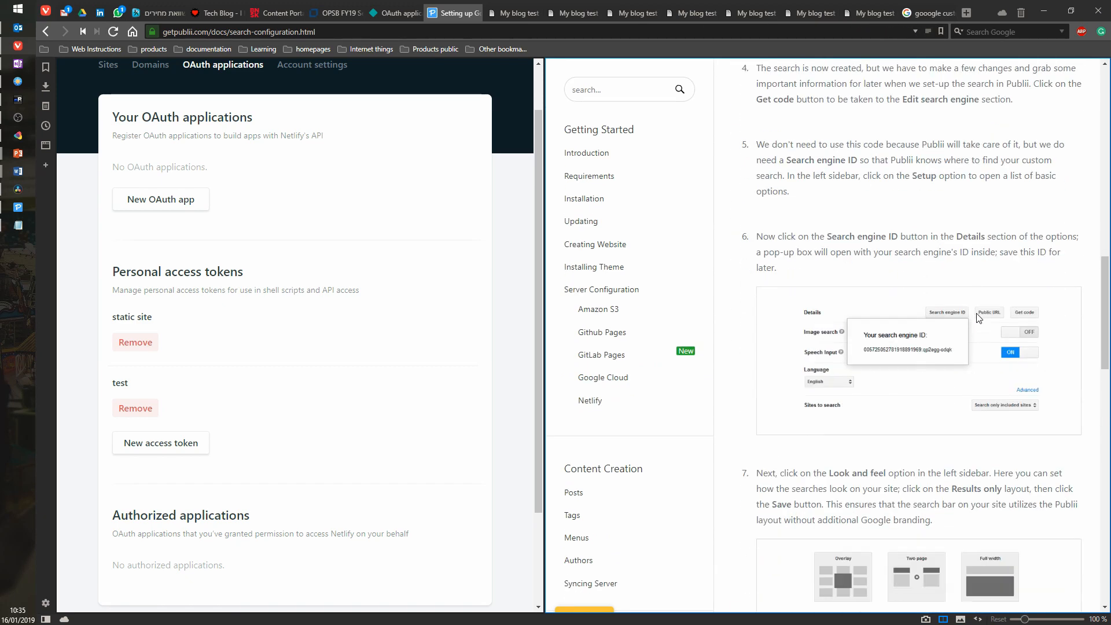
pyautogui.scroll(-7, 978, 311)
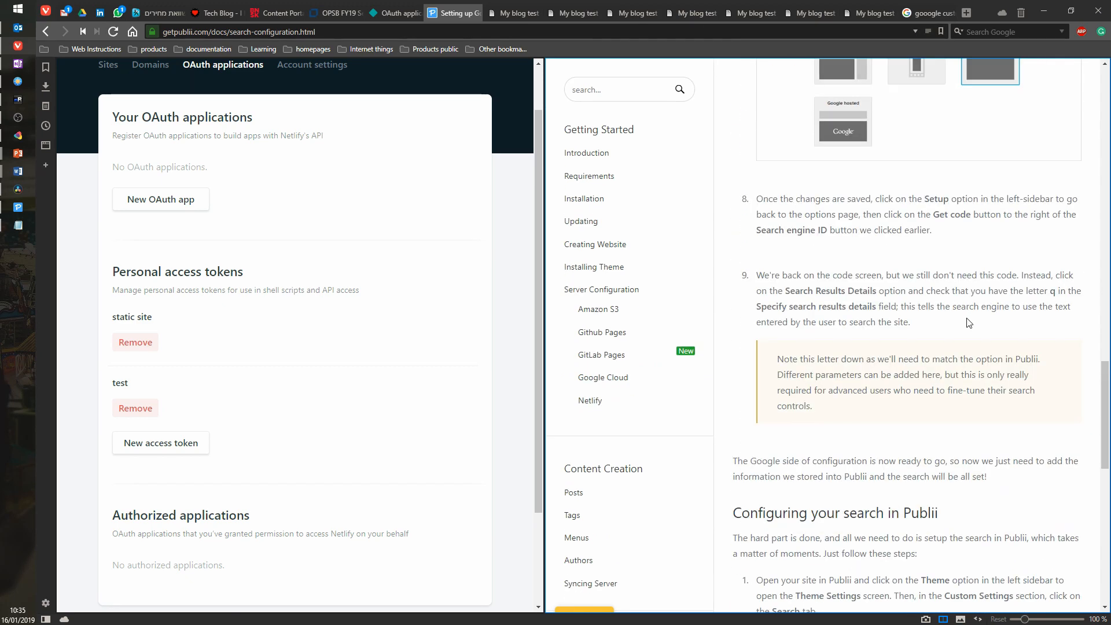
pyautogui.scroll(14, 924, 280)
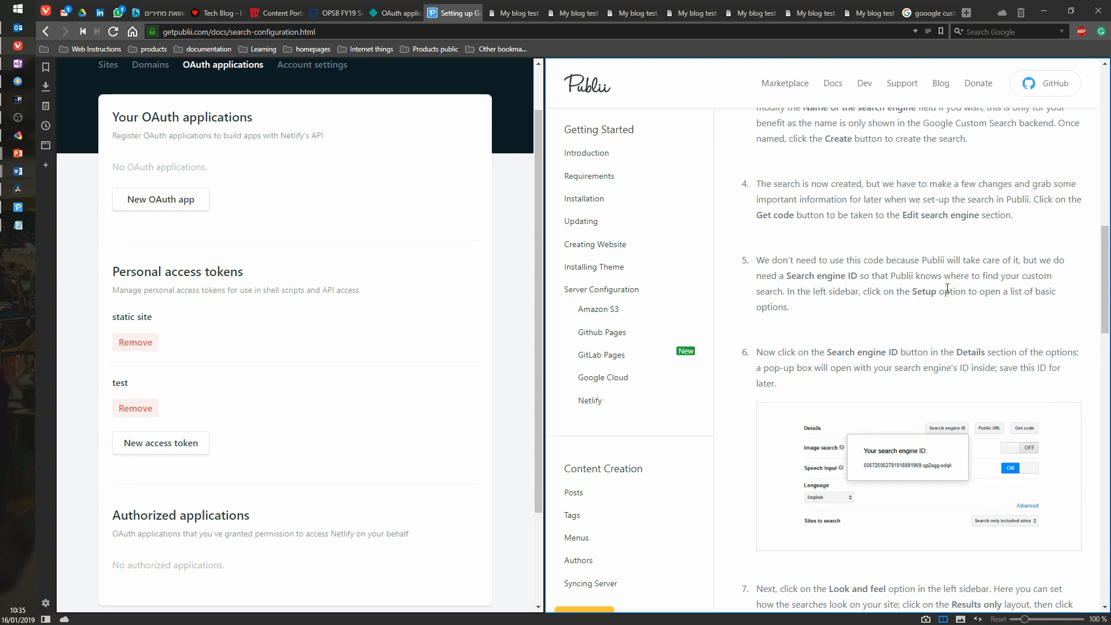
pyautogui.scroll(3, 947, 287)
pyautogui.scroll(3, 949, 288)
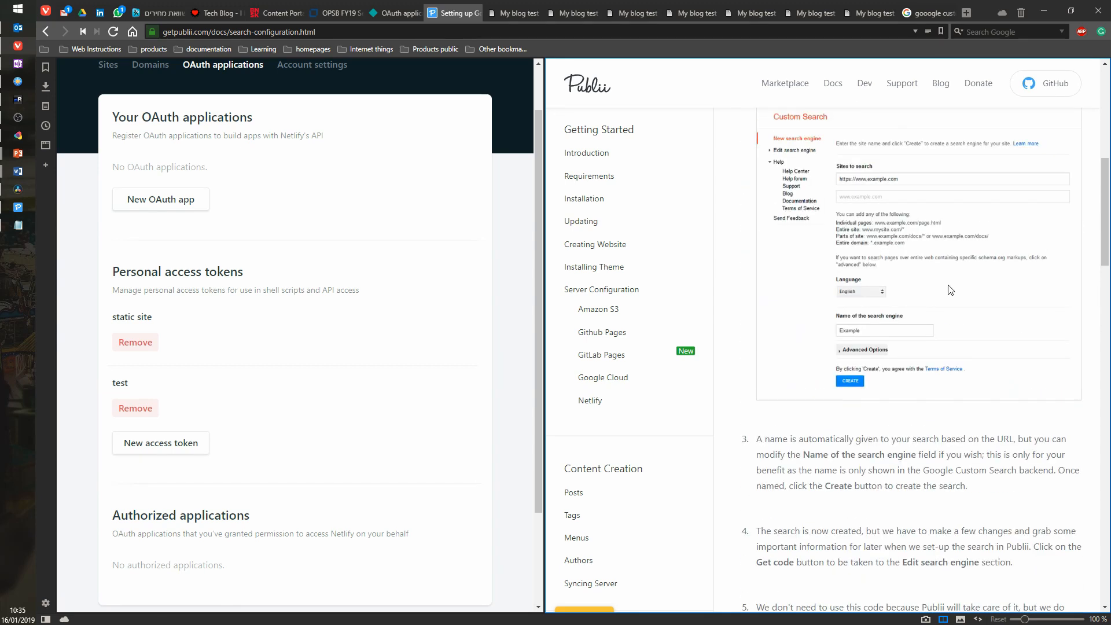
pyautogui.scroll(1, 926, 229)
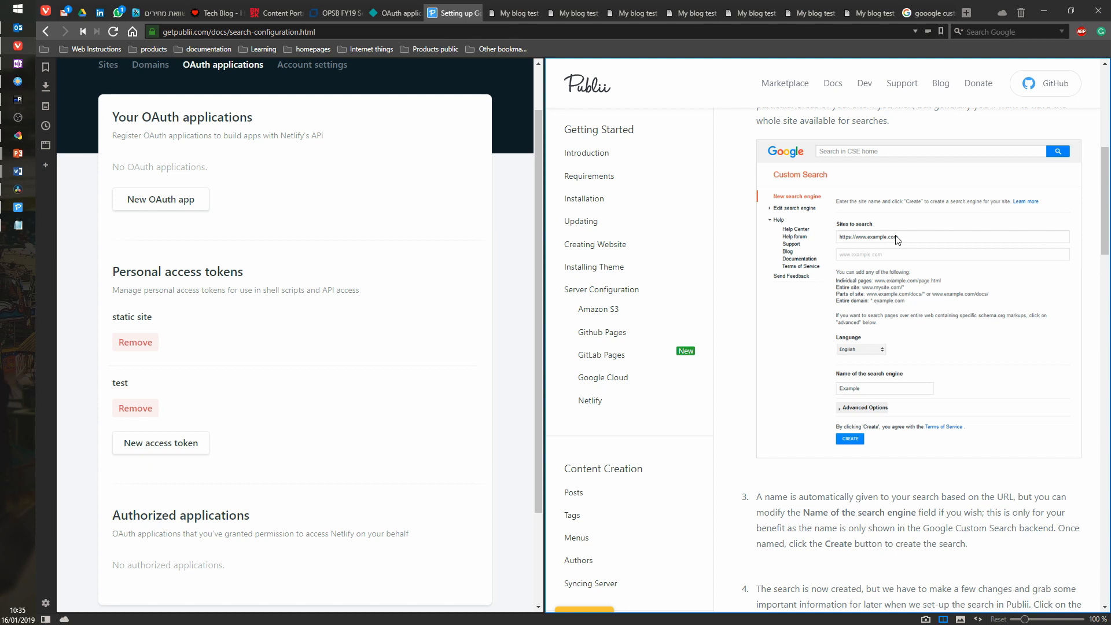
# Switch to Publii and enable the Facebook, Twitter, Google+, Pinterest, Mix, LinkedIn and Buffer share buttons in the theme's custom settings
pyautogui.click(19, 212)
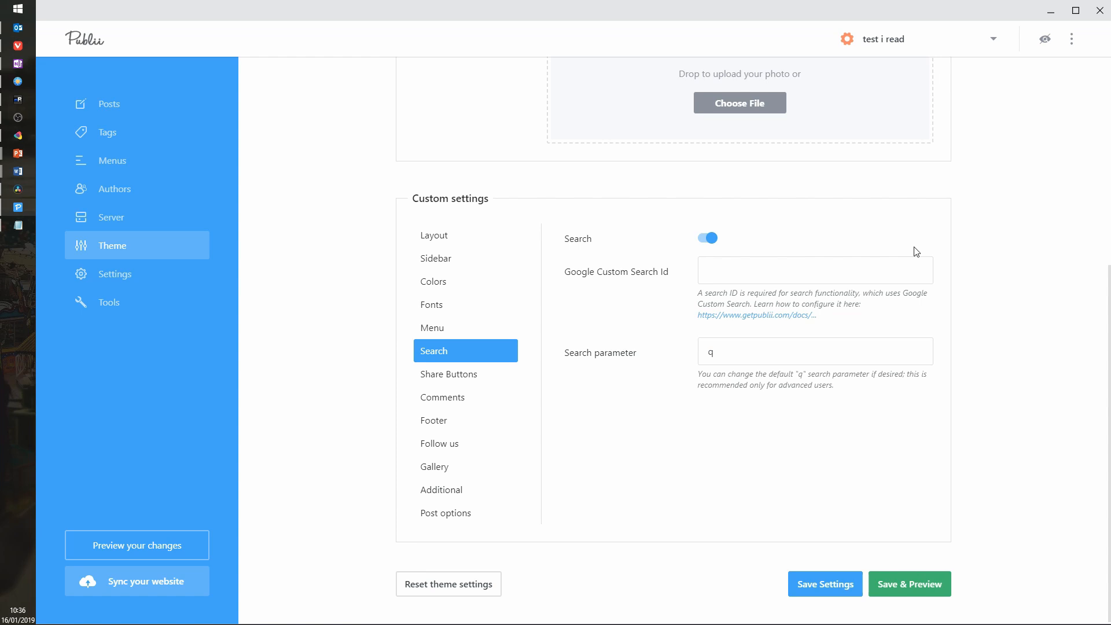
pyautogui.click(799, 273)
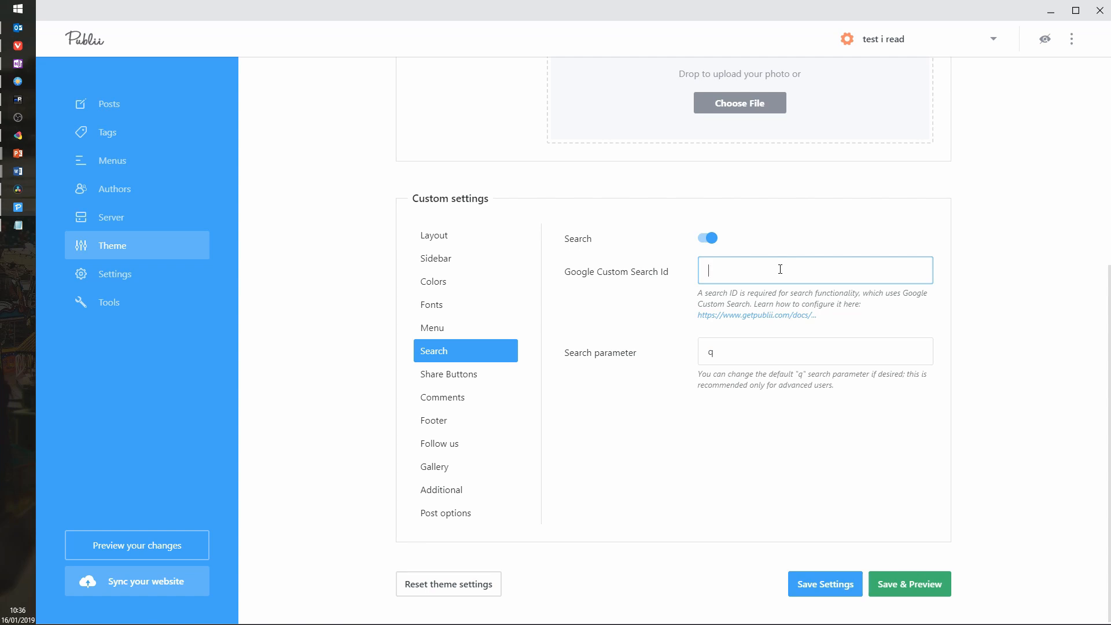
pyautogui.click(457, 376)
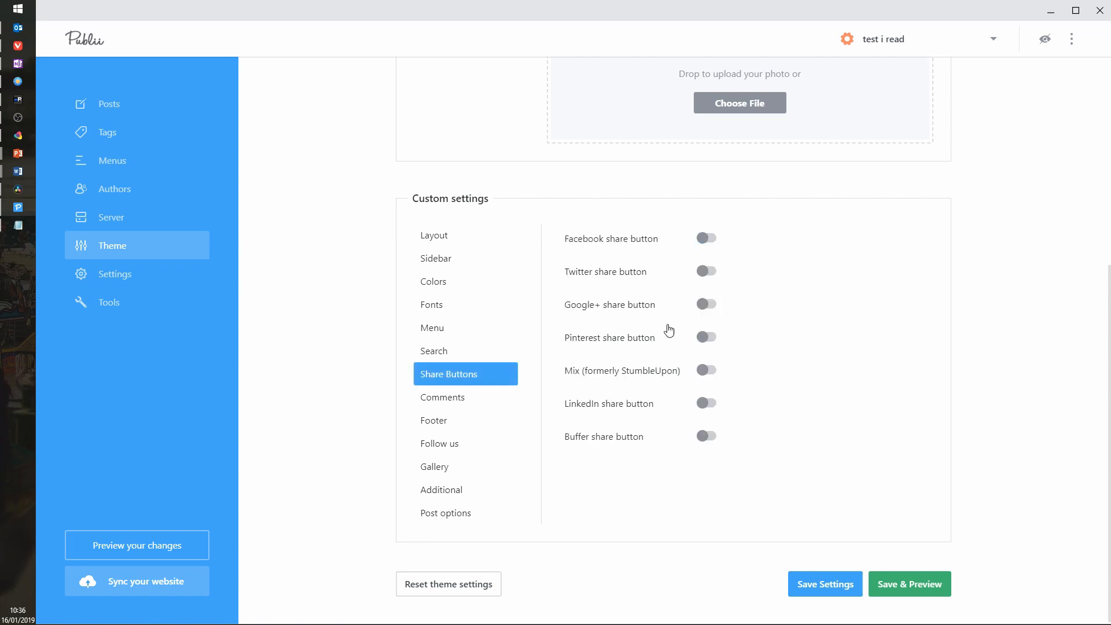
pyautogui.click(706, 238)
pyautogui.click(708, 272)
pyautogui.click(707, 386)
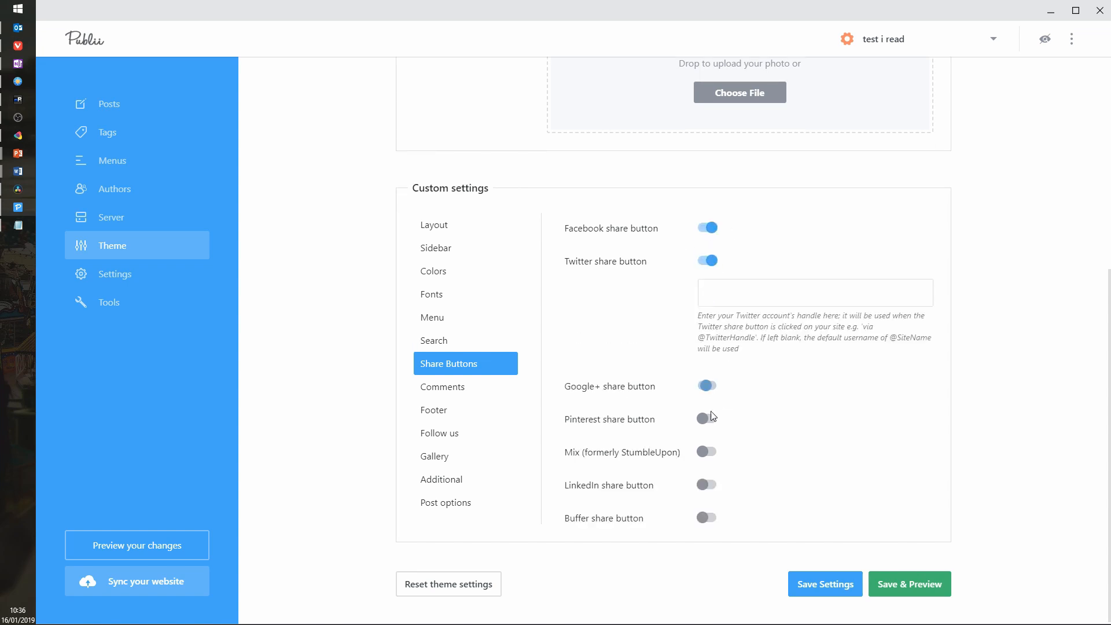
pyautogui.click(706, 418)
pyautogui.click(707, 451)
pyautogui.click(711, 490)
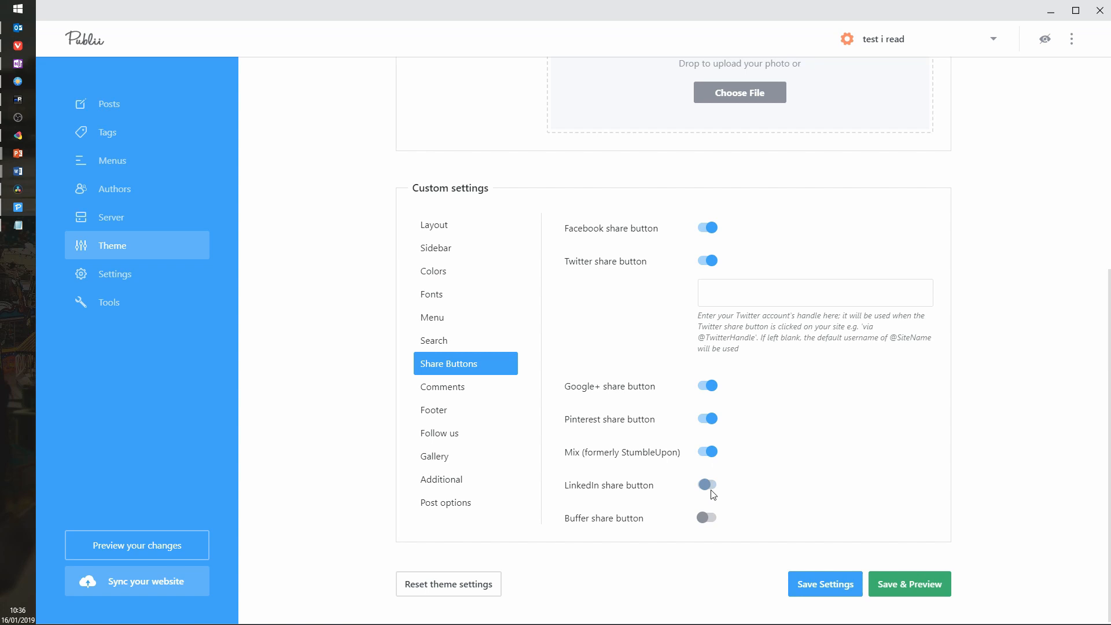
pyautogui.click(706, 519)
# Open the theme's Comments settings and place the cursor in the Disqus shortname field
pyautogui.click(452, 386)
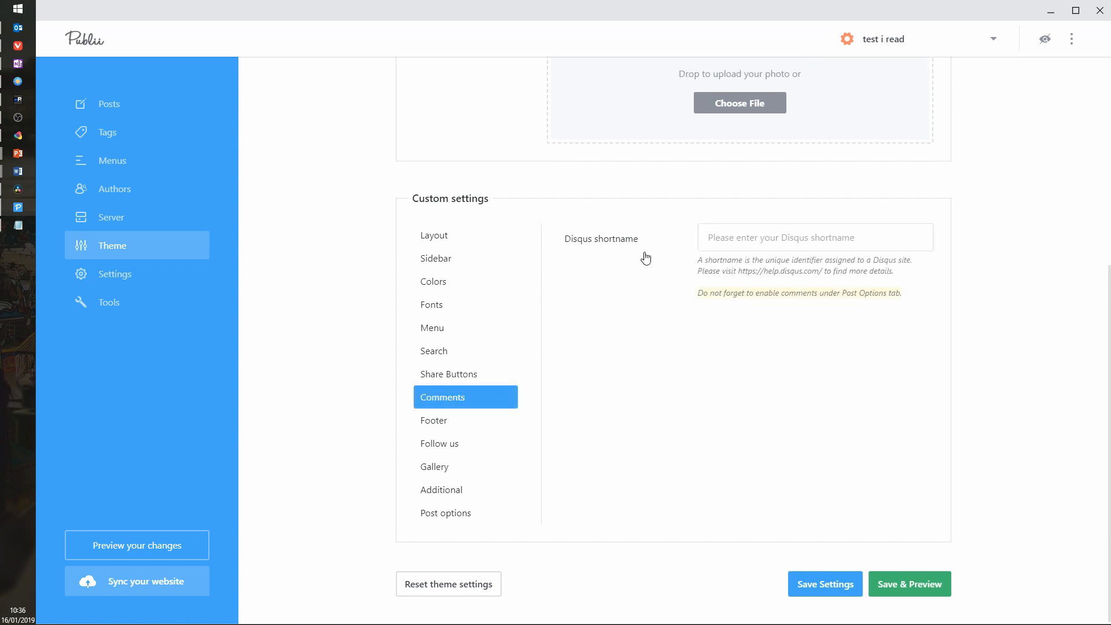
pyautogui.click(753, 228)
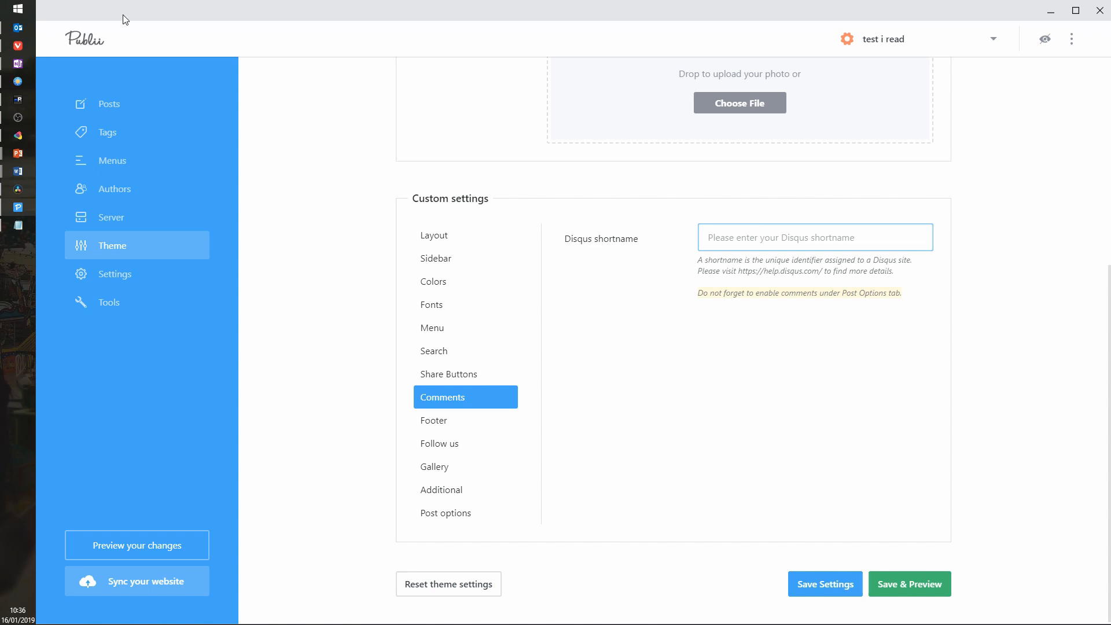
# Switch to the Publii documentation in the browser and look through its topic list for a page about comments
pyautogui.click(24, 206)
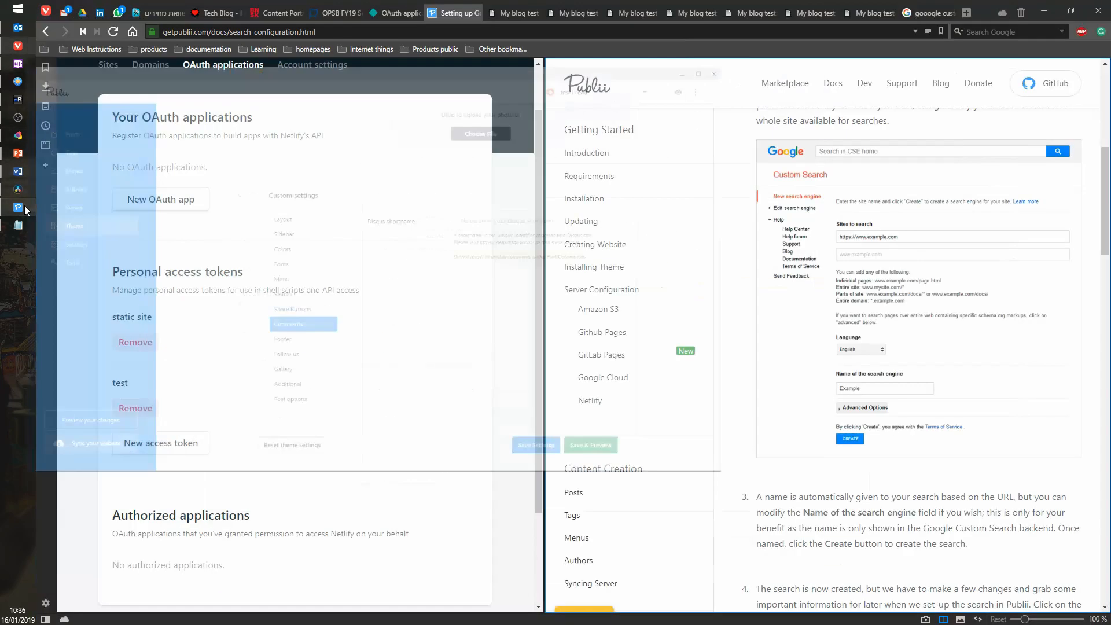
pyautogui.scroll(-3, 638, 417)
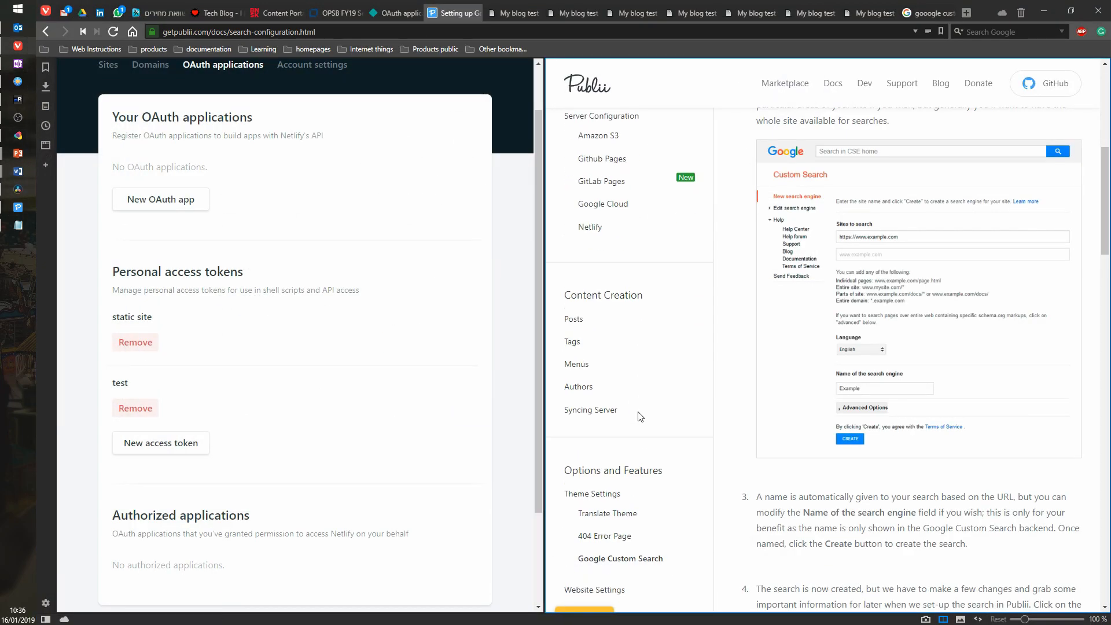
pyautogui.scroll(-3, 648, 414)
pyautogui.scroll(-1, 674, 450)
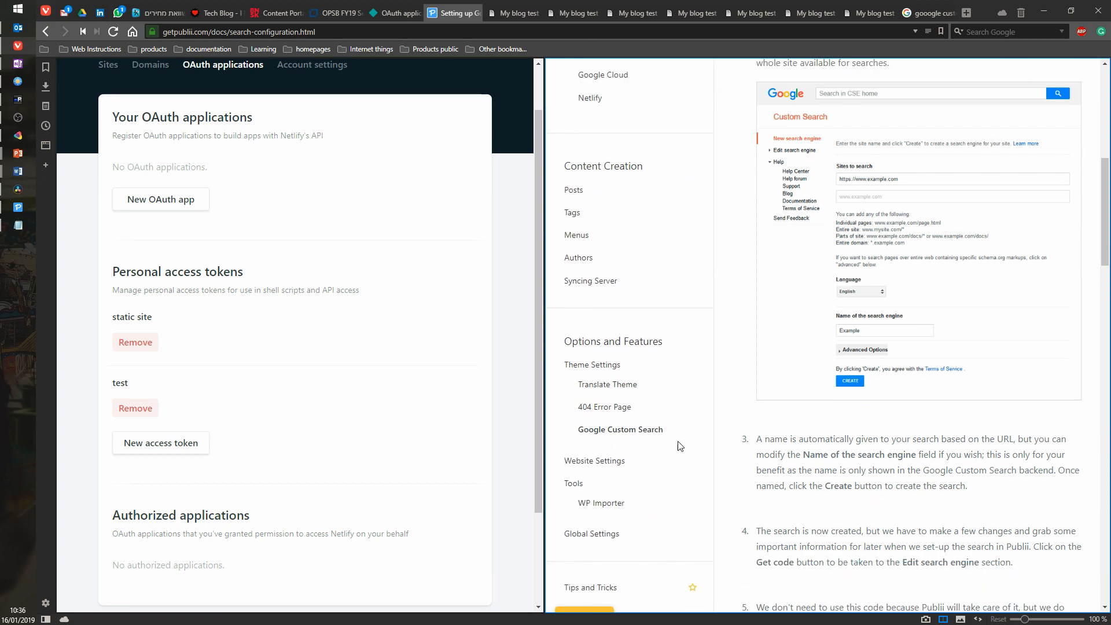
pyautogui.scroll(4, 659, 440)
pyautogui.scroll(1, 665, 431)
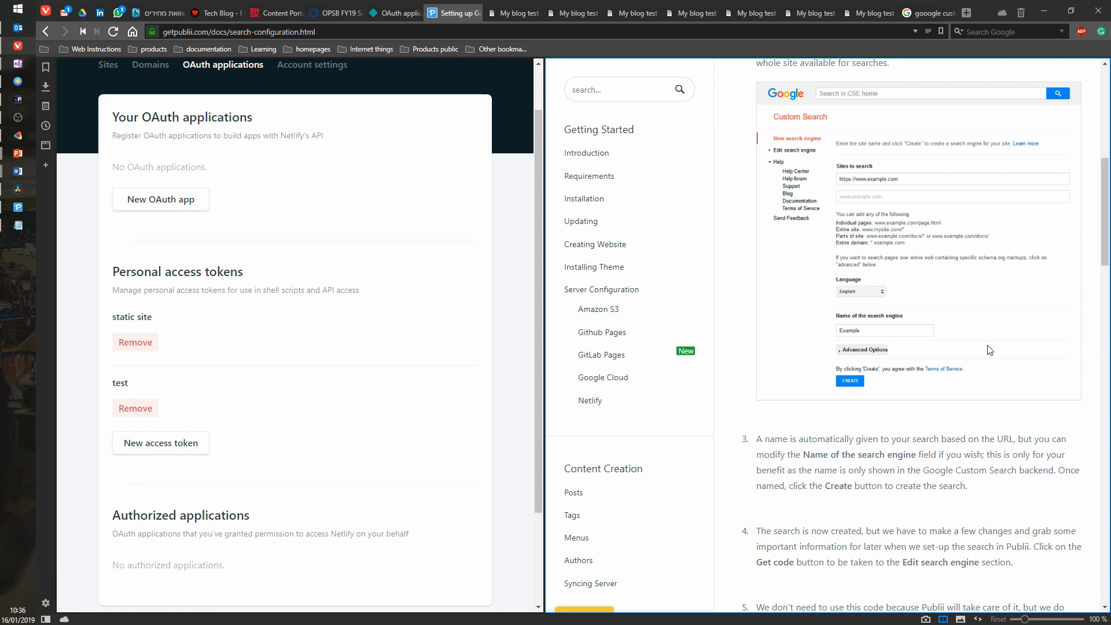
# Search the open documentation page for the text "comme"
pyautogui.hotkey('ctrl', 'f')
pyautogui.write('coommenr')
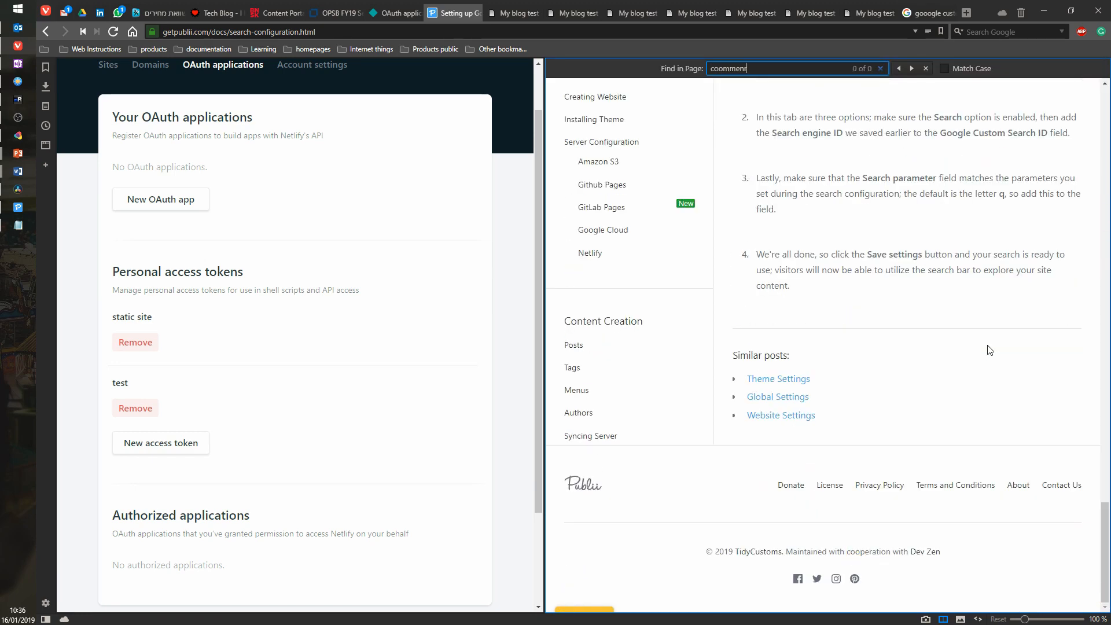
pyautogui.press('BackSpace')
pyautogui.press('BackSpace')
pyautogui.press('BackSpace')
pyautogui.press('BackSpace')
pyautogui.press('BackSpace')
pyautogui.press('BackSpace')
pyautogui.write('mme')
# Examine the Google Custom Search page and the documentation topics for guidance on setting up comments
pyautogui.scroll(6, 844, 286)
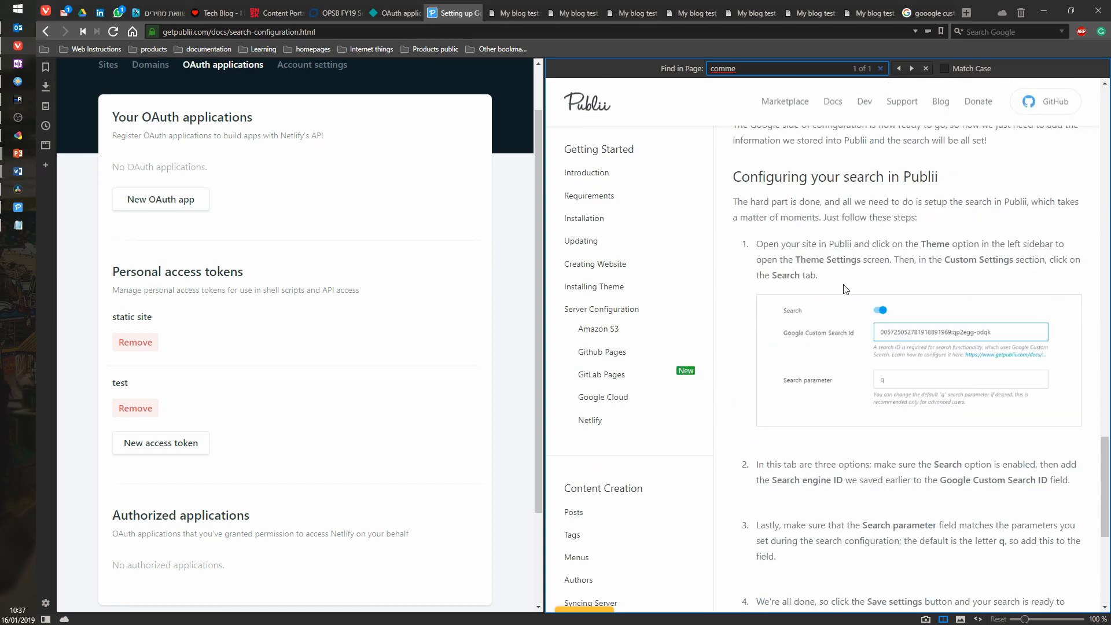
pyautogui.scroll(-6, 844, 288)
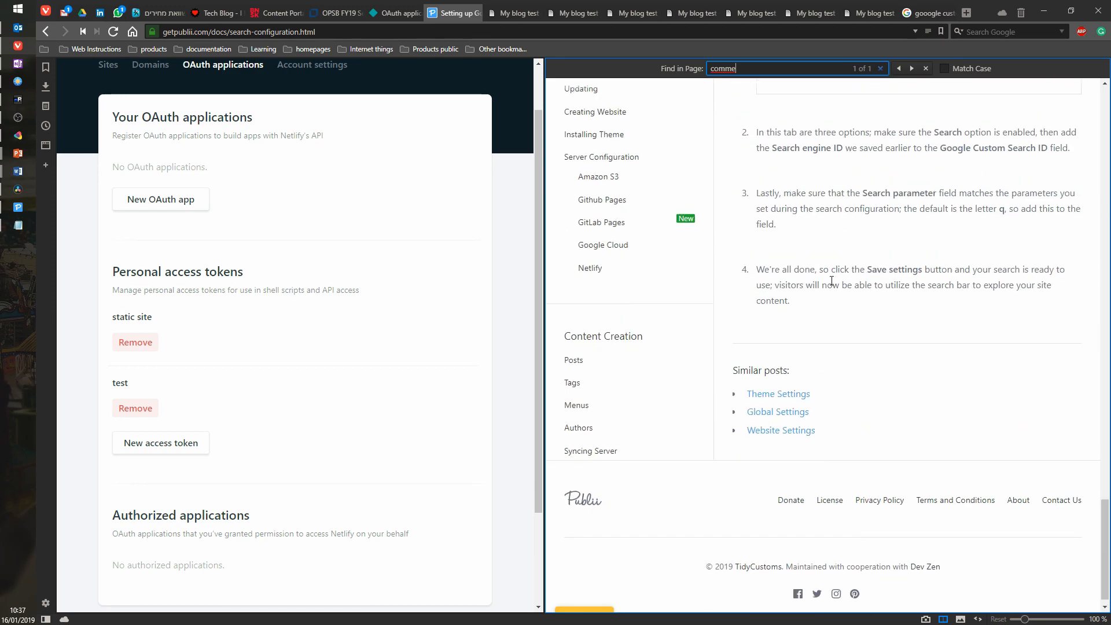
pyautogui.scroll(6, 833, 243)
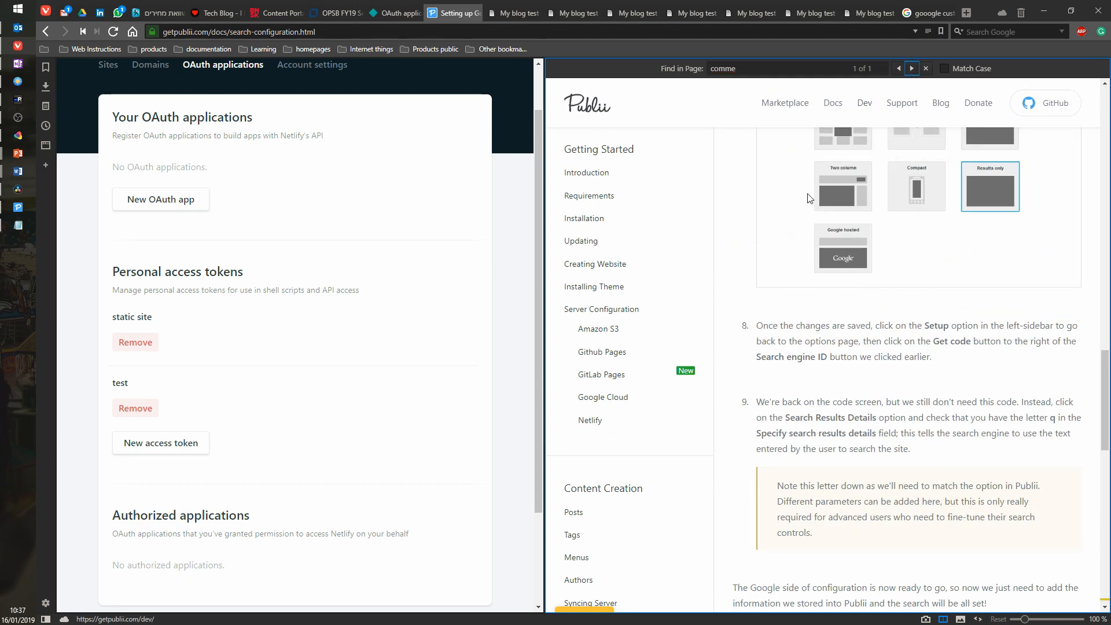
pyautogui.scroll(-8, 816, 287)
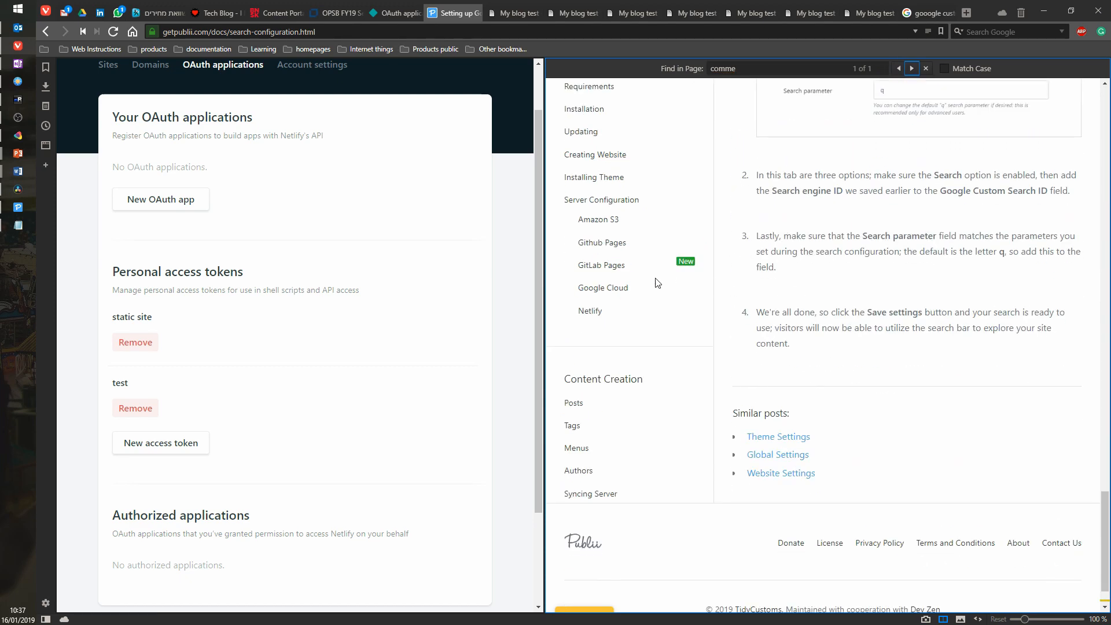
pyautogui.scroll(-6, 658, 283)
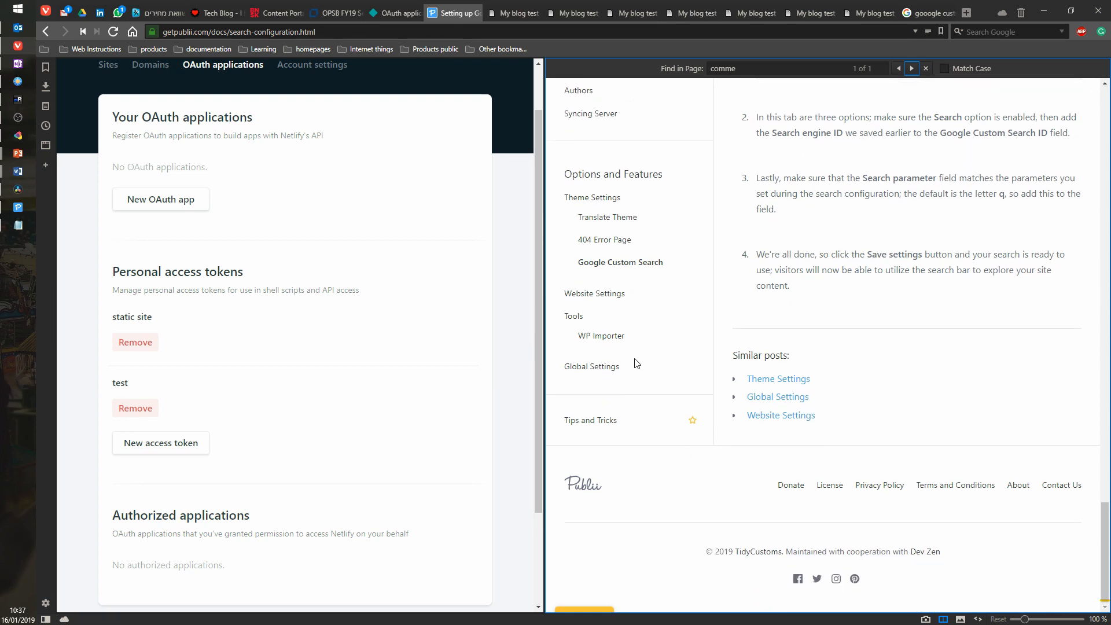
pyautogui.scroll(5, 636, 363)
pyautogui.scroll(-5, 634, 361)
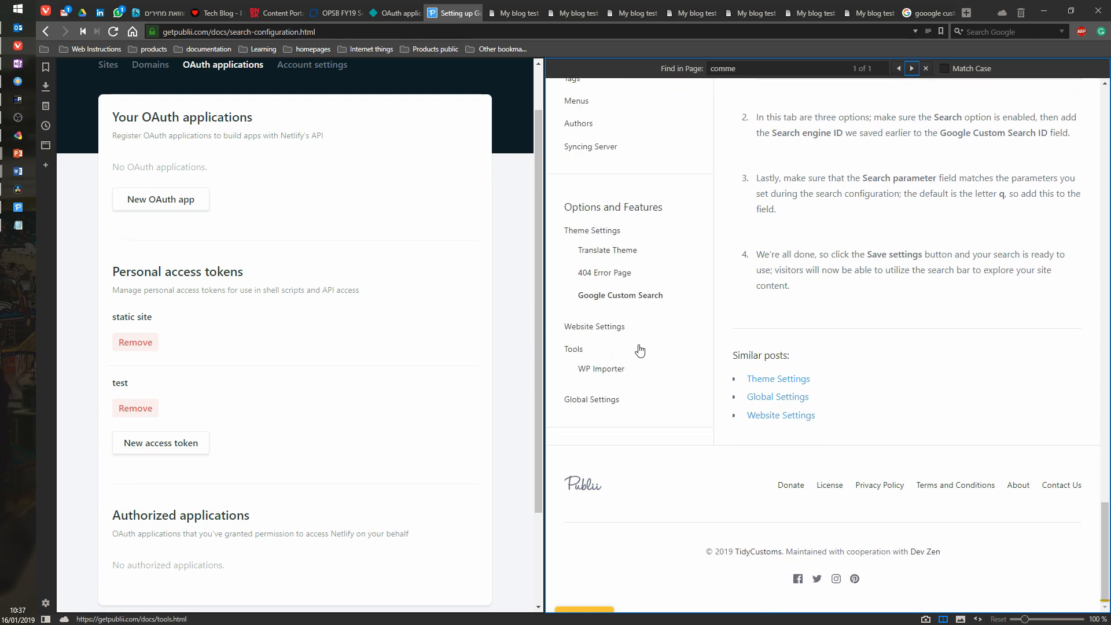
pyautogui.scroll(-1, 636, 347)
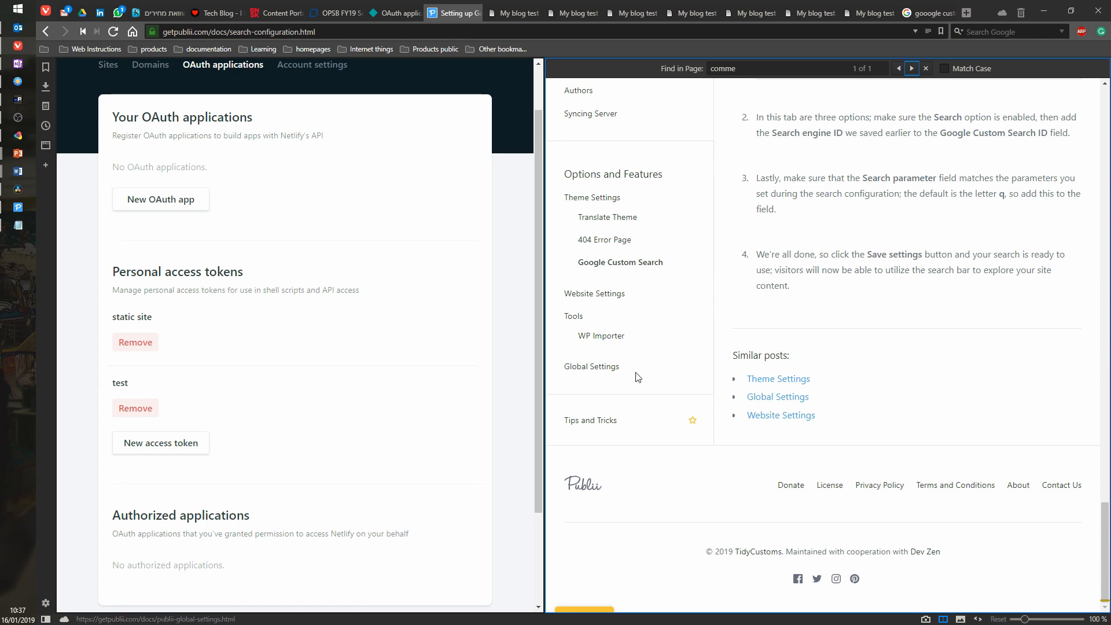
pyautogui.scroll(12, 787, 236)
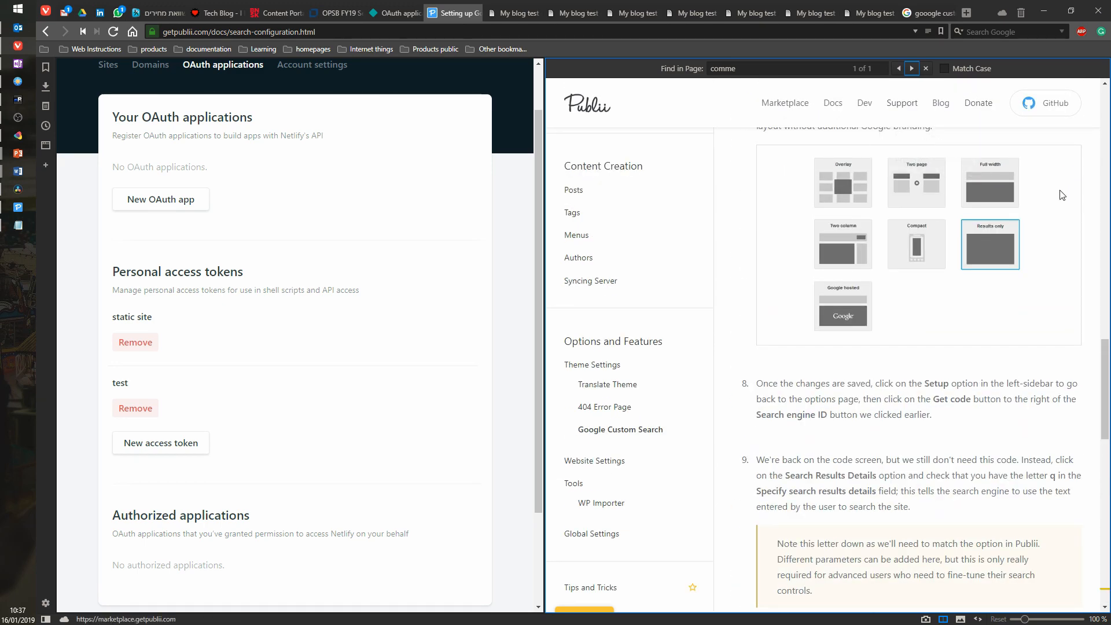
pyautogui.scroll(3, 735, 121)
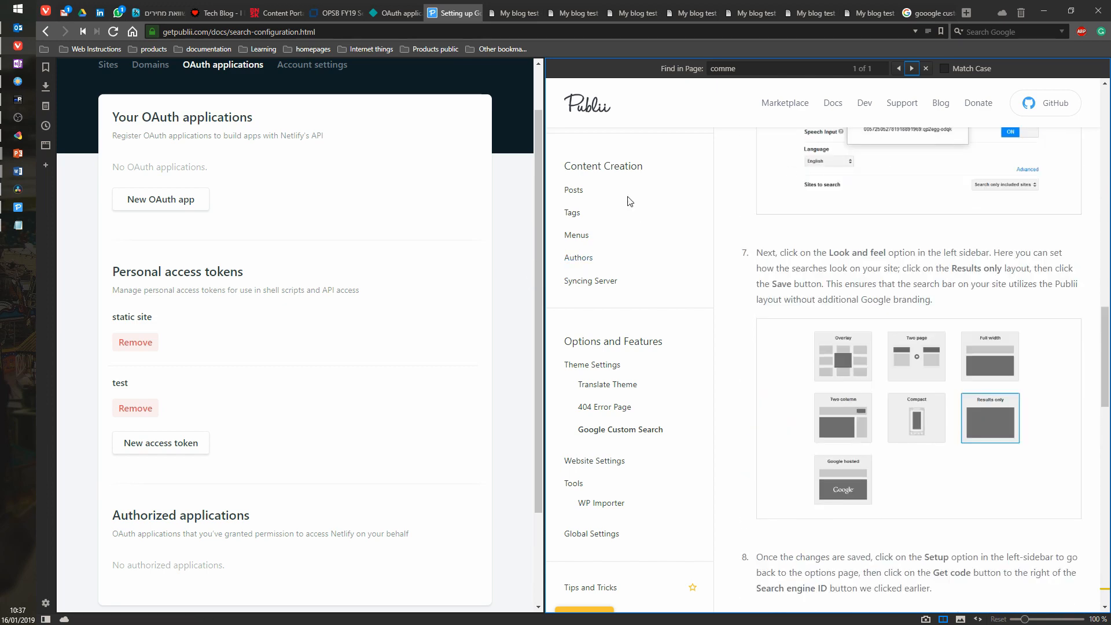
# Switch back to Publii and replace the theme's footer copyright text with "AWESOME" in bold, keeping the paragraph format
pyautogui.click(17, 208)
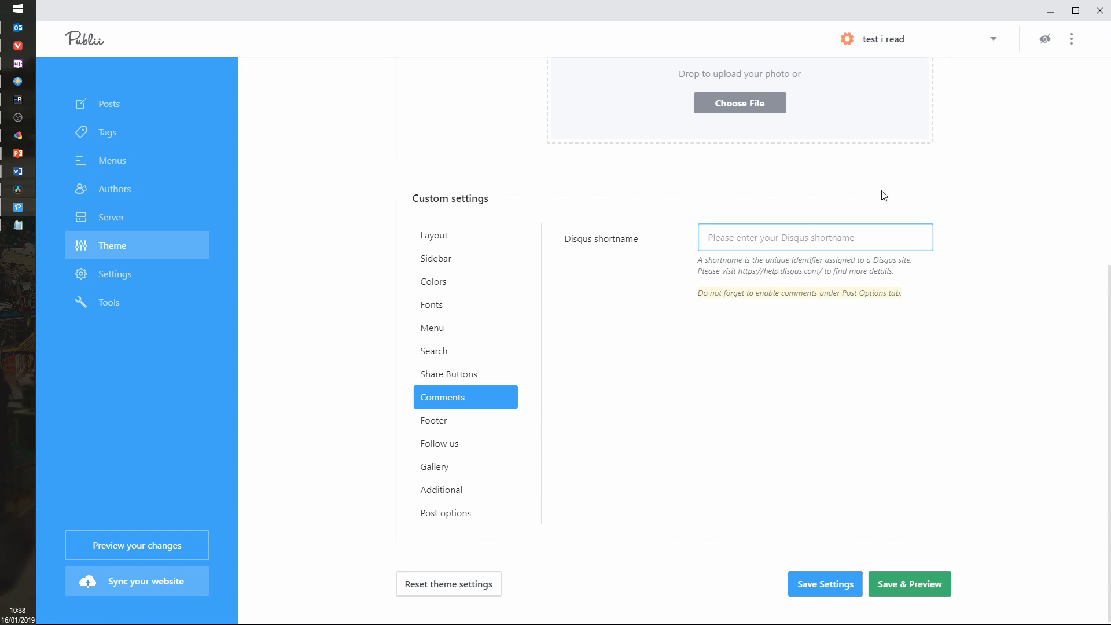
pyautogui.click(442, 425)
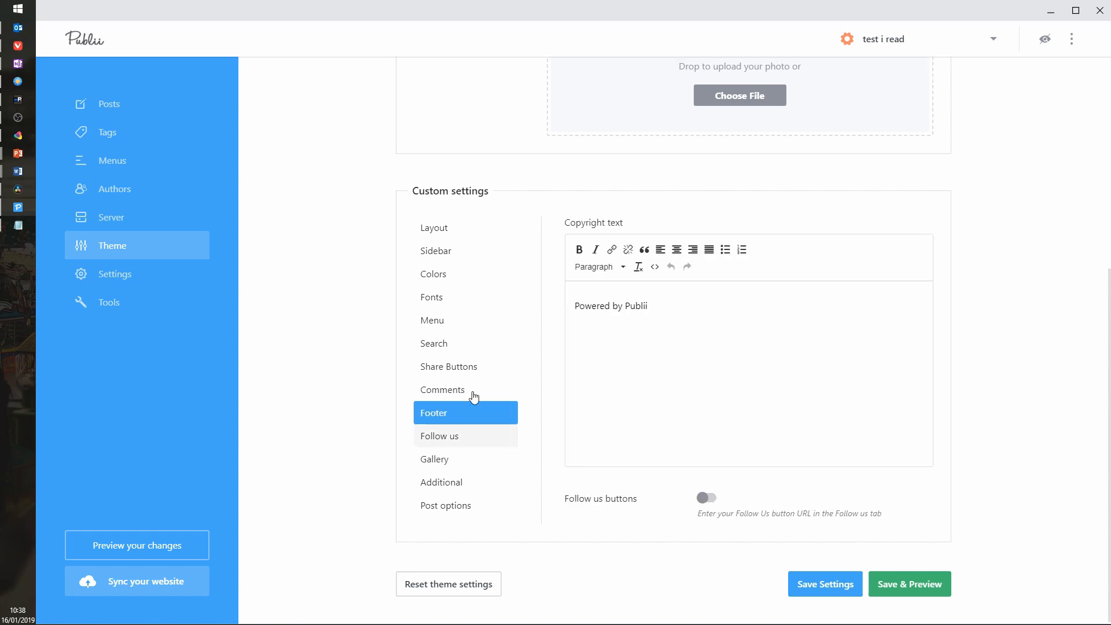
pyautogui.moveTo(719, 311); pyautogui.dragTo(525, 301)
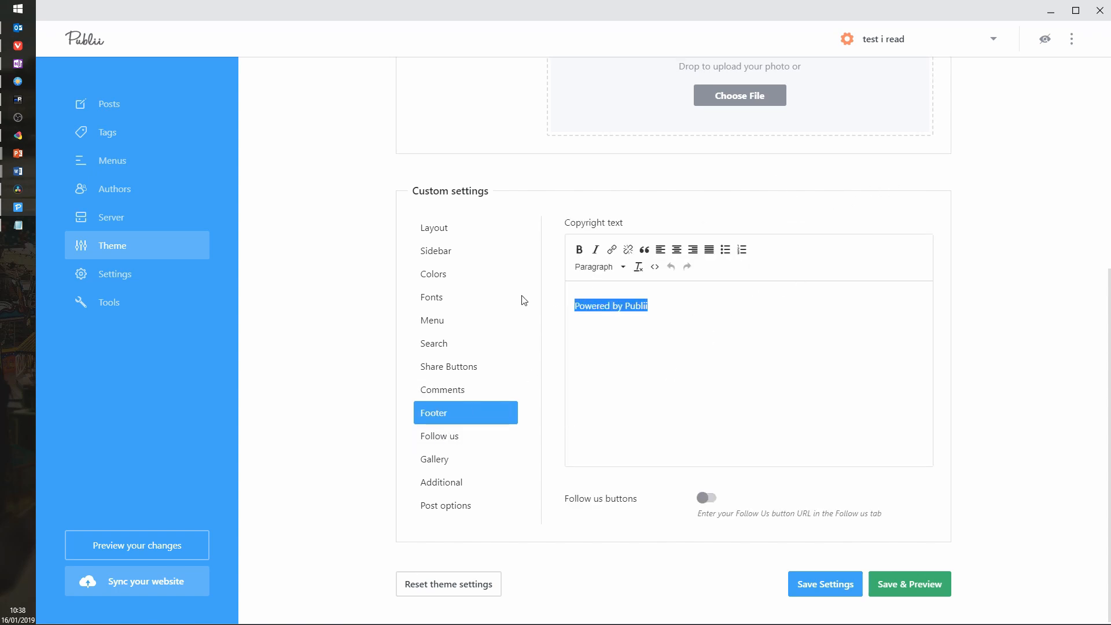
pyautogui.write('AWESOME')
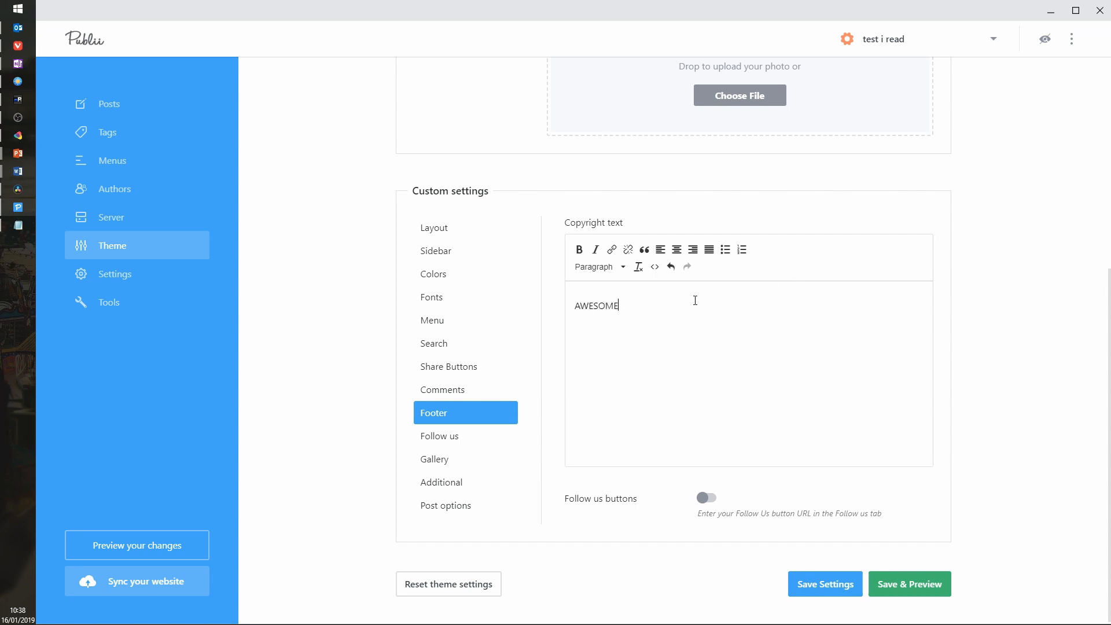
pyautogui.moveTo(625, 305); pyautogui.dragTo(560, 281)
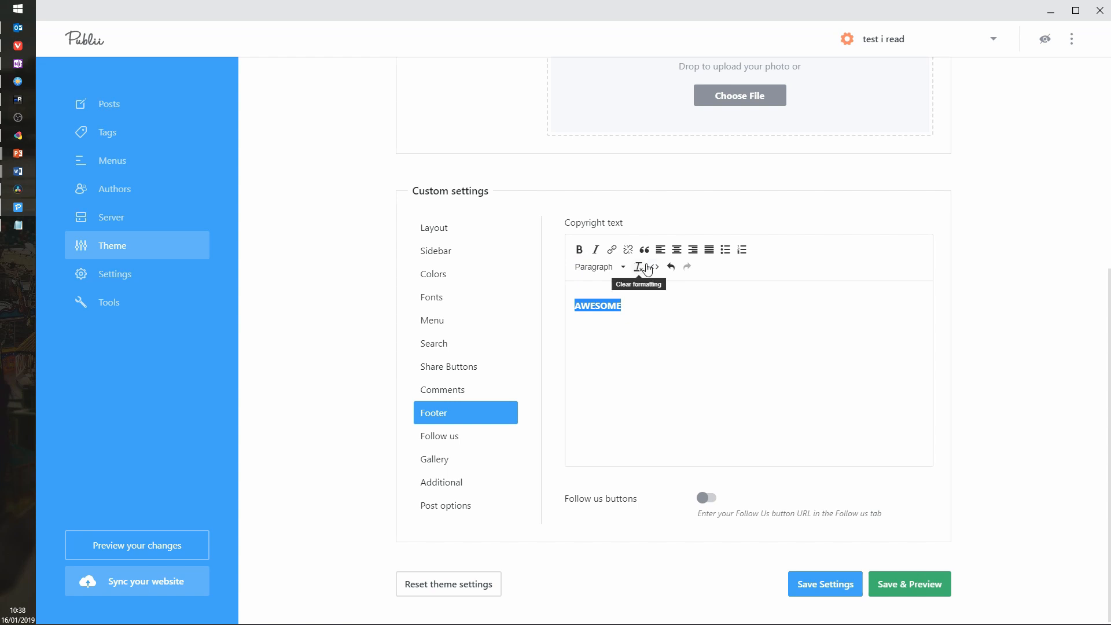
pyautogui.click(620, 277)
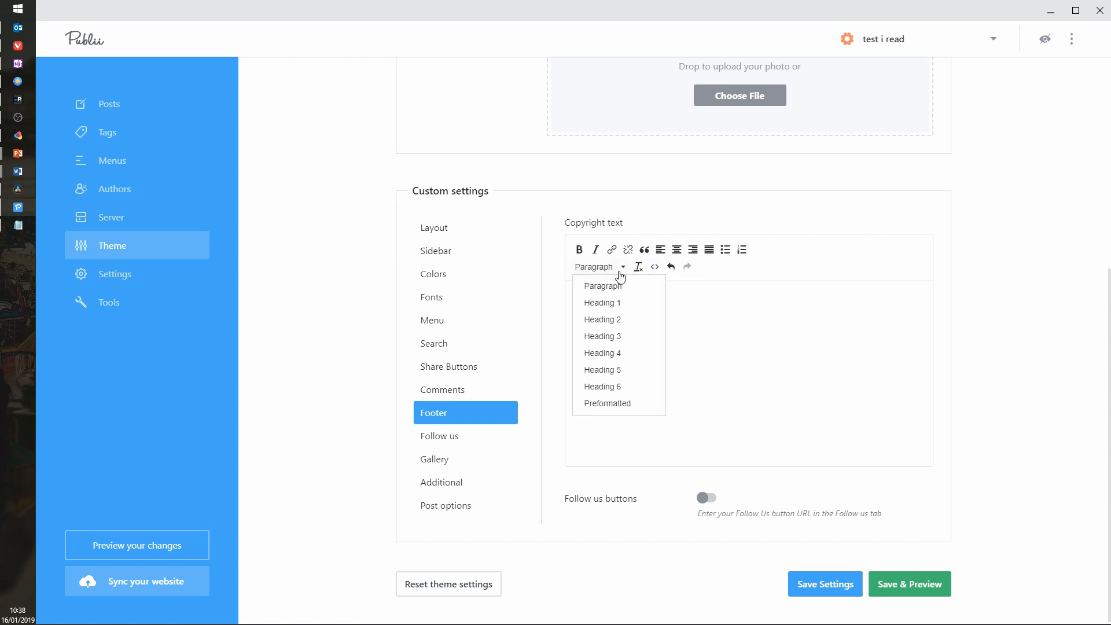
pyautogui.click(734, 317)
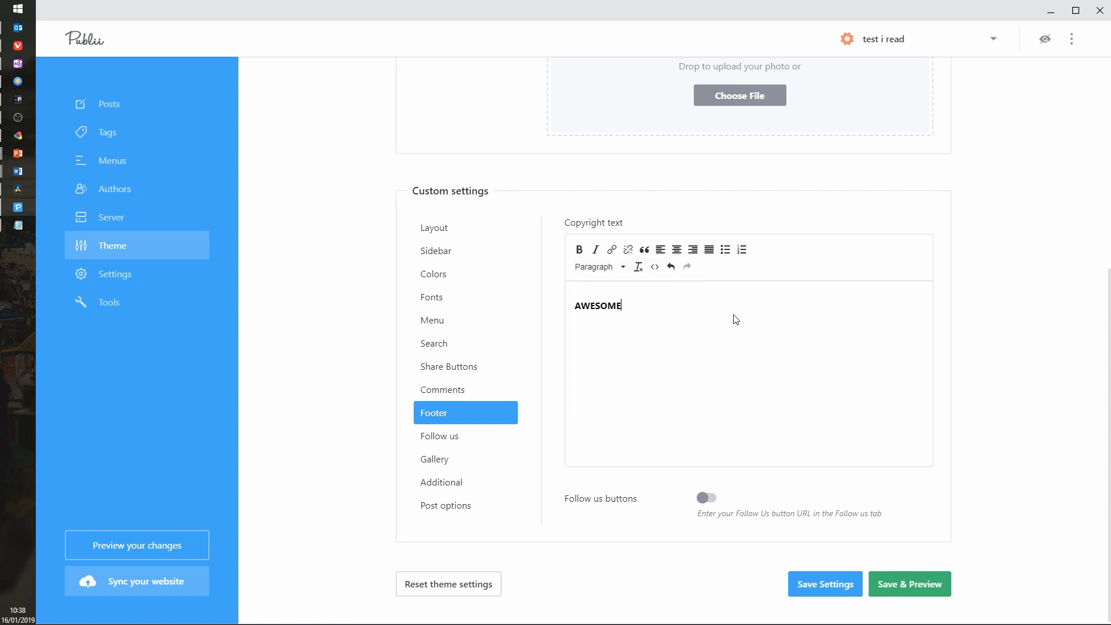
# Enable the Follow us buttons in the theme's footer settings and review the list of social networks
pyautogui.click(707, 498)
pyautogui.scroll(-2, 839, 492)
pyautogui.scroll(-3, 850, 393)
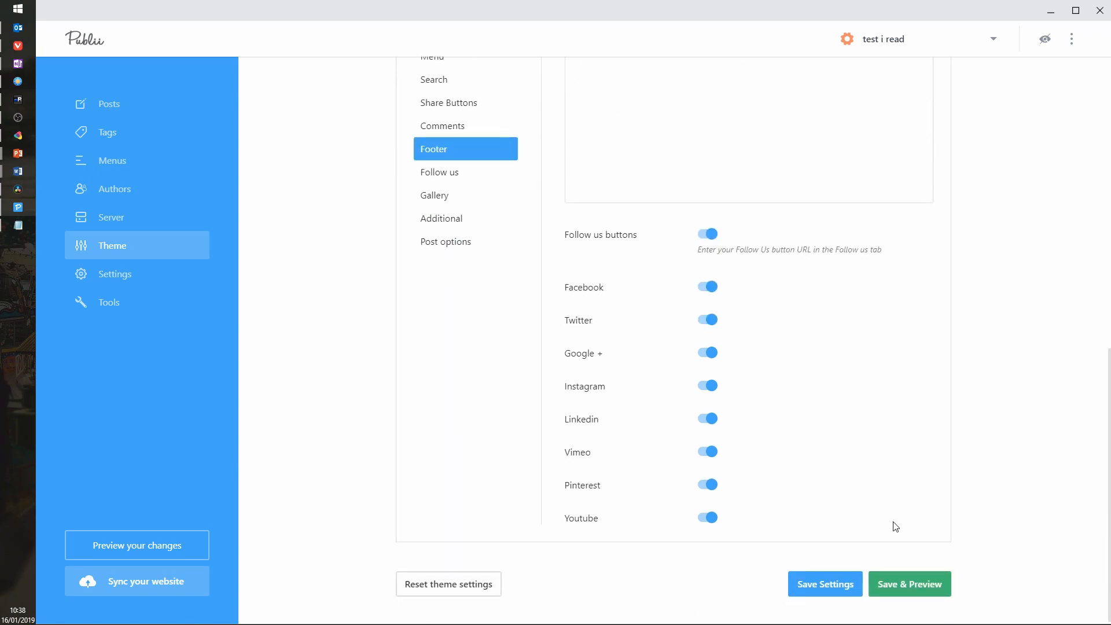
# Save the theme settings, preview the site and examine the footer at the end of the home page
pyautogui.click(899, 587)
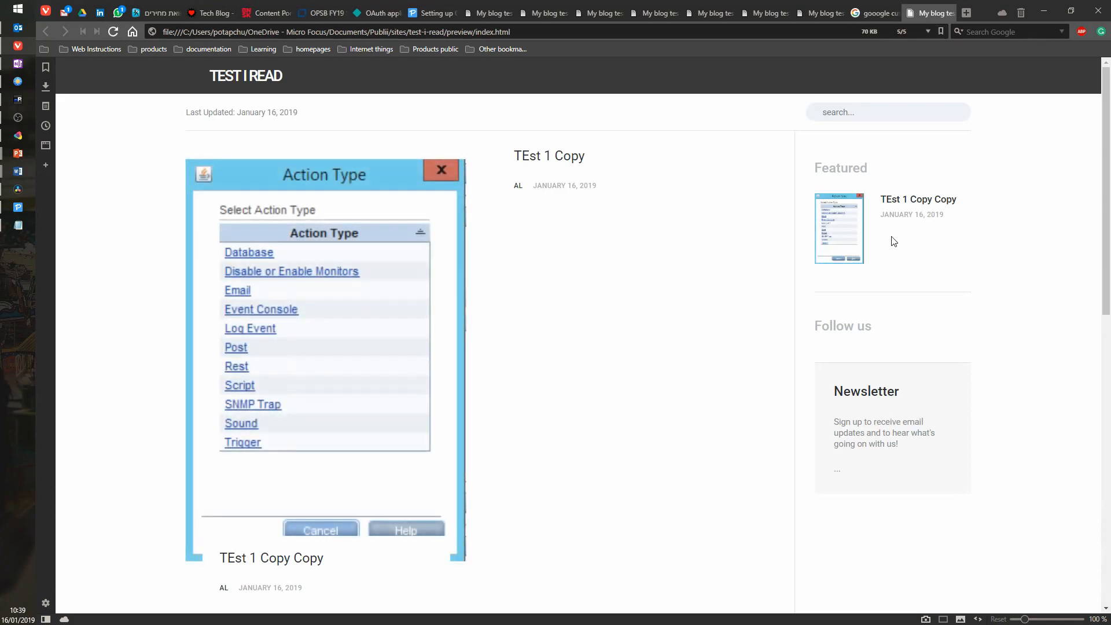
pyautogui.scroll(-10, 655, 298)
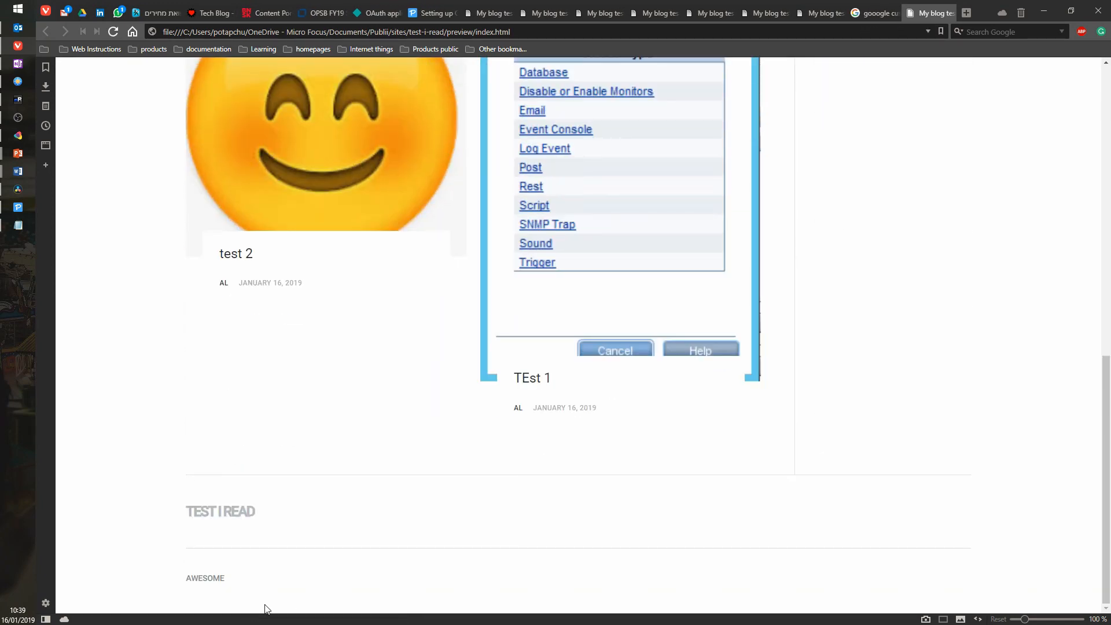
pyautogui.scroll(2, 686, 591)
pyautogui.scroll(-2, 763, 527)
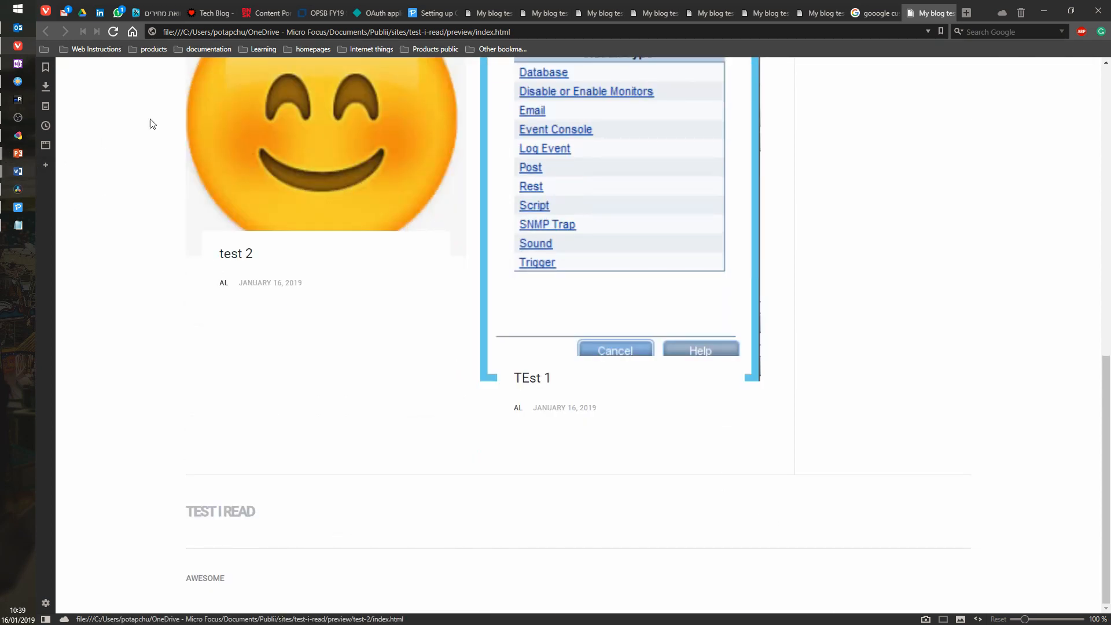
# Switch back to Publii and set the Follow us URLs to facebook.com/nothing for Facebook and linkedin.com/nothing for LinkedIn
pyautogui.click(18, 206)
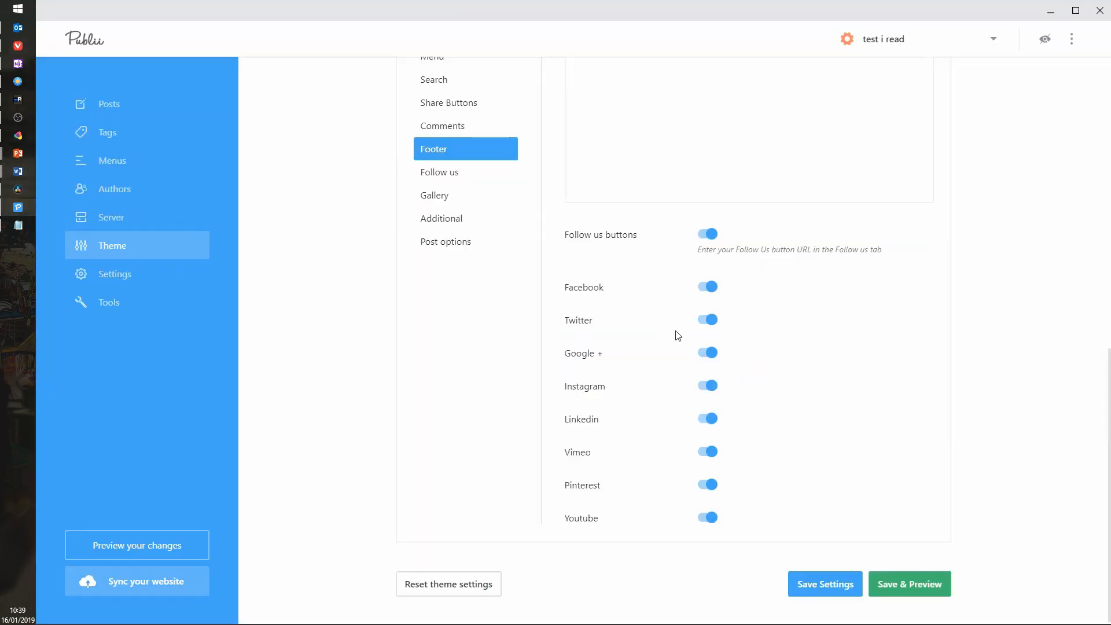
pyautogui.scroll(2, 463, 208)
pyautogui.click(461, 216)
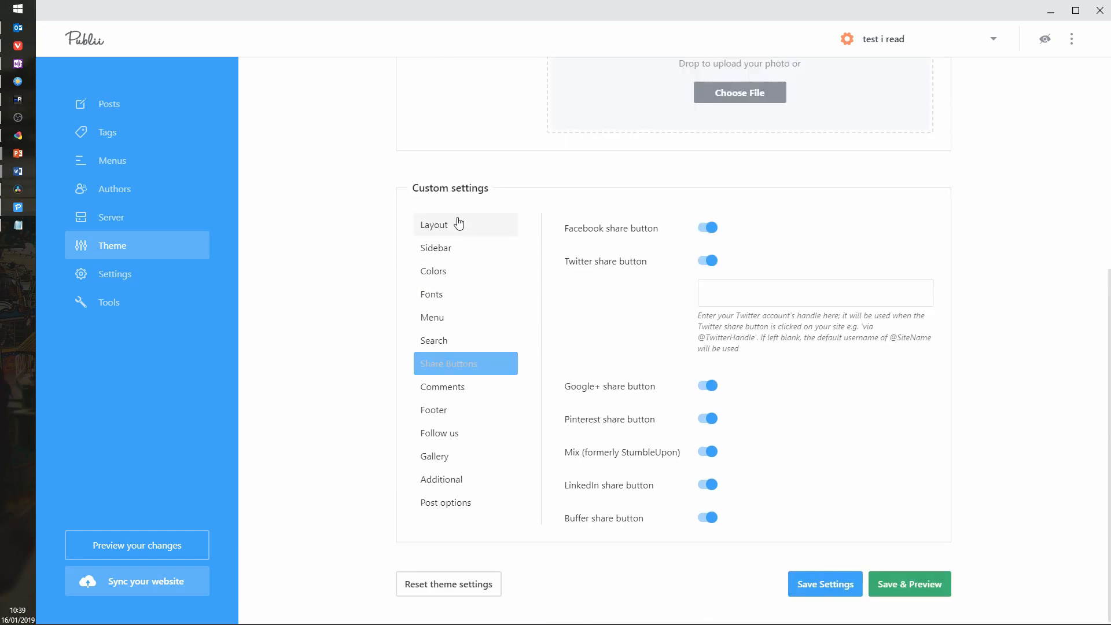
pyautogui.click(458, 435)
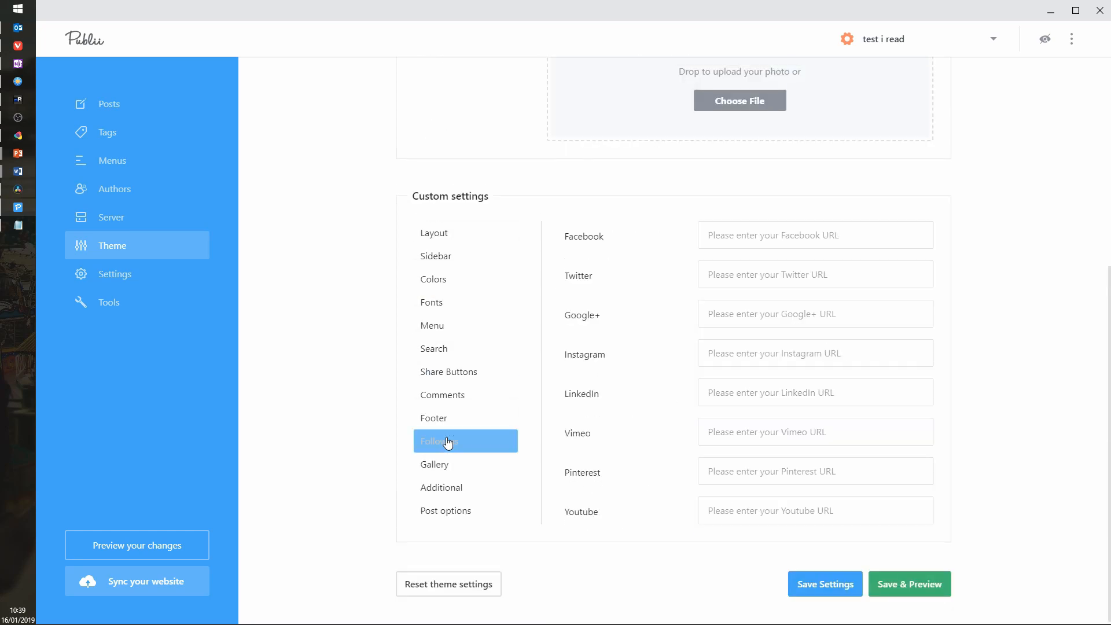
pyautogui.click(768, 239)
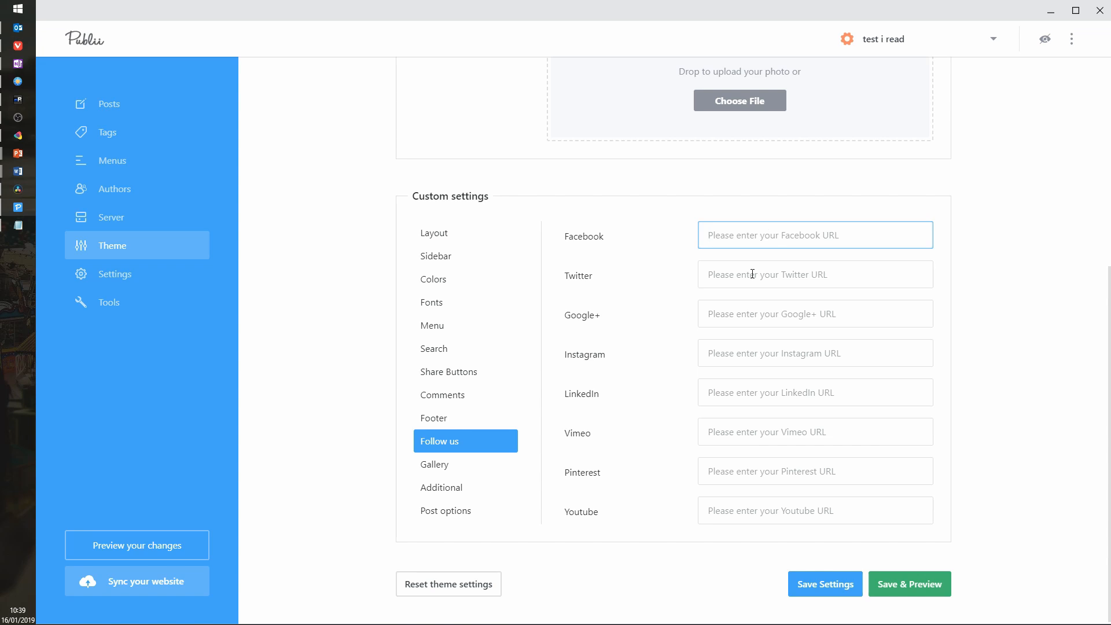
pyautogui.click(438, 417)
pyautogui.scroll(-3, 434, 421)
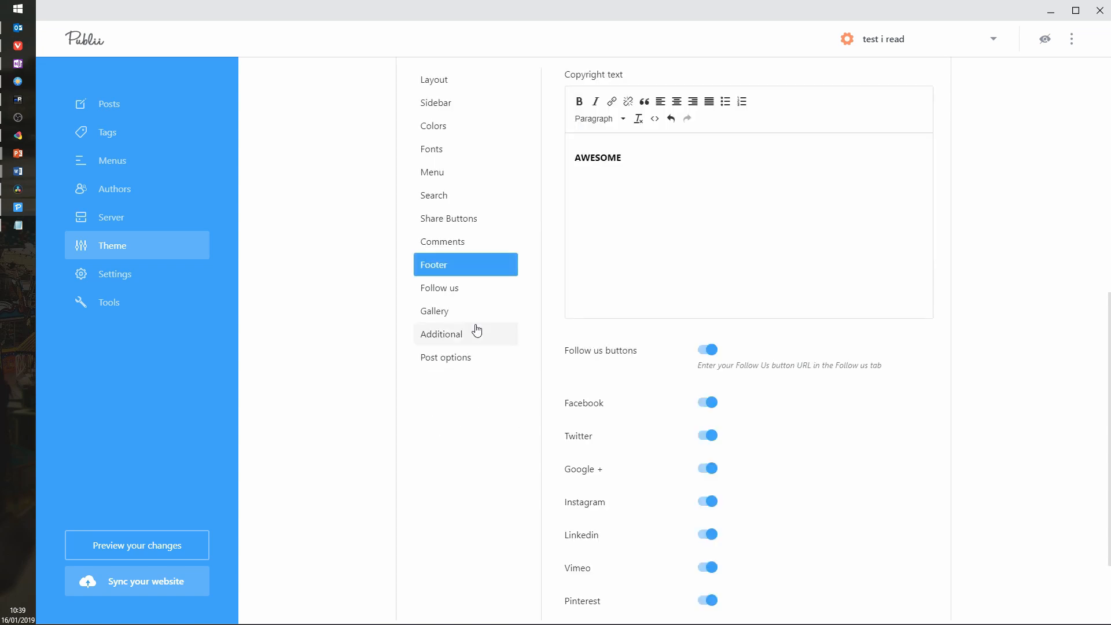
pyautogui.click(454, 289)
pyautogui.click(737, 235)
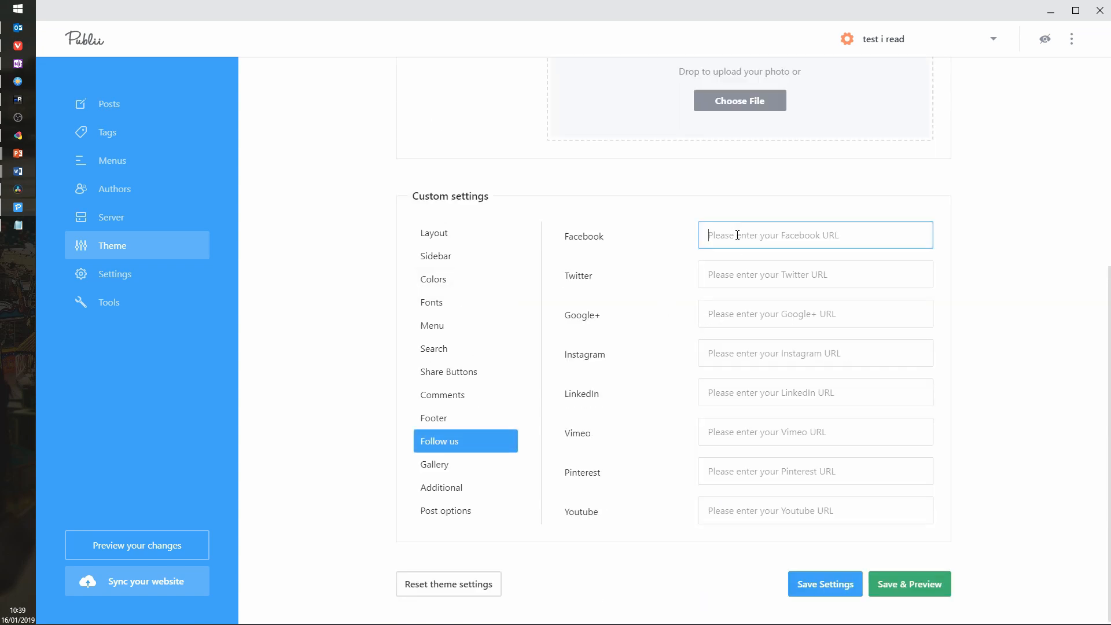
pyautogui.write('facebook.com/nothing')
pyautogui.click(736, 392)
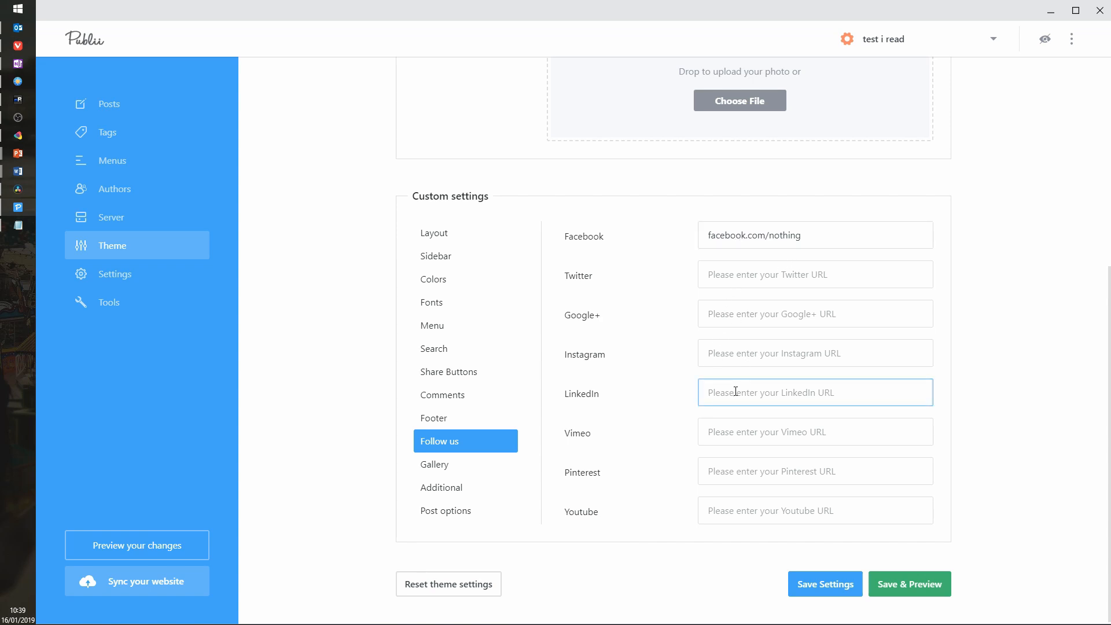
pyautogui.write('linkedin.com/nothing')
# Save the theme settings, preview the site and check the follow buttons in the sidebar and footer
pyautogui.click(906, 583)
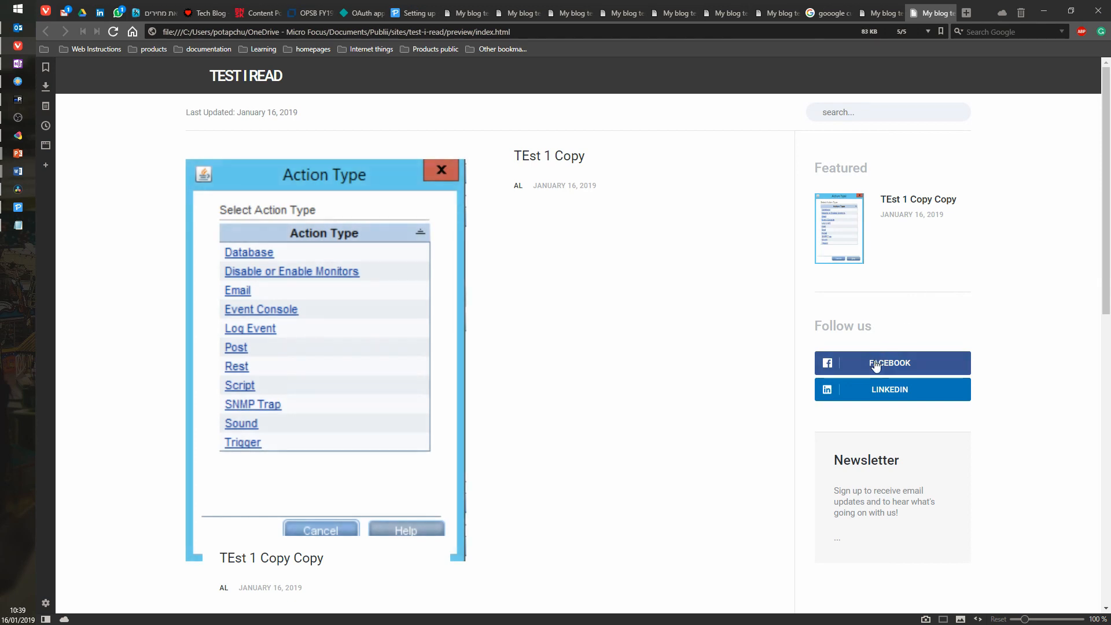
pyautogui.scroll(-10, 1004, 289)
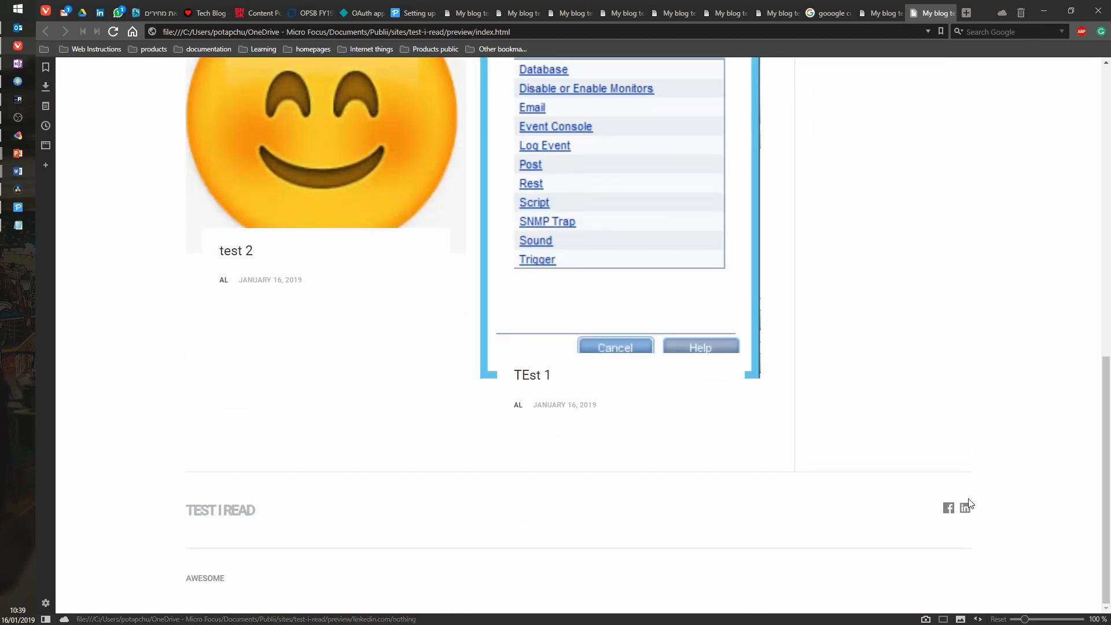
pyautogui.scroll(5, 905, 455)
pyautogui.scroll(5, 904, 454)
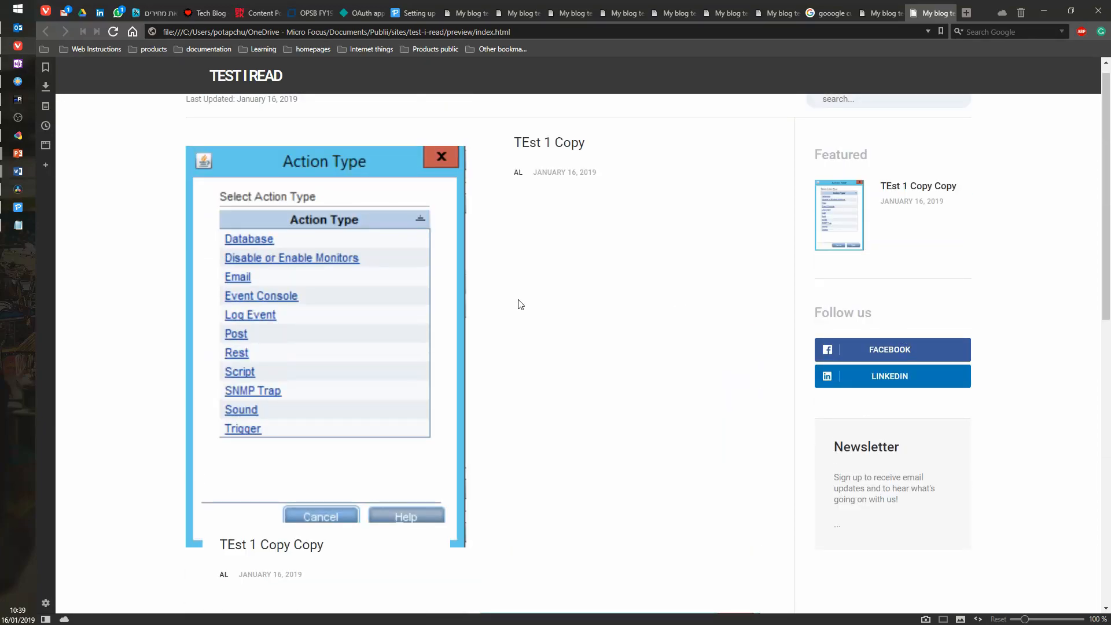
# Open the post TEst 1 Copy Copy in the preview, examine its content and share buttons, and return to the home page
pyautogui.click(429, 302)
pyautogui.scroll(-20, 647, 325)
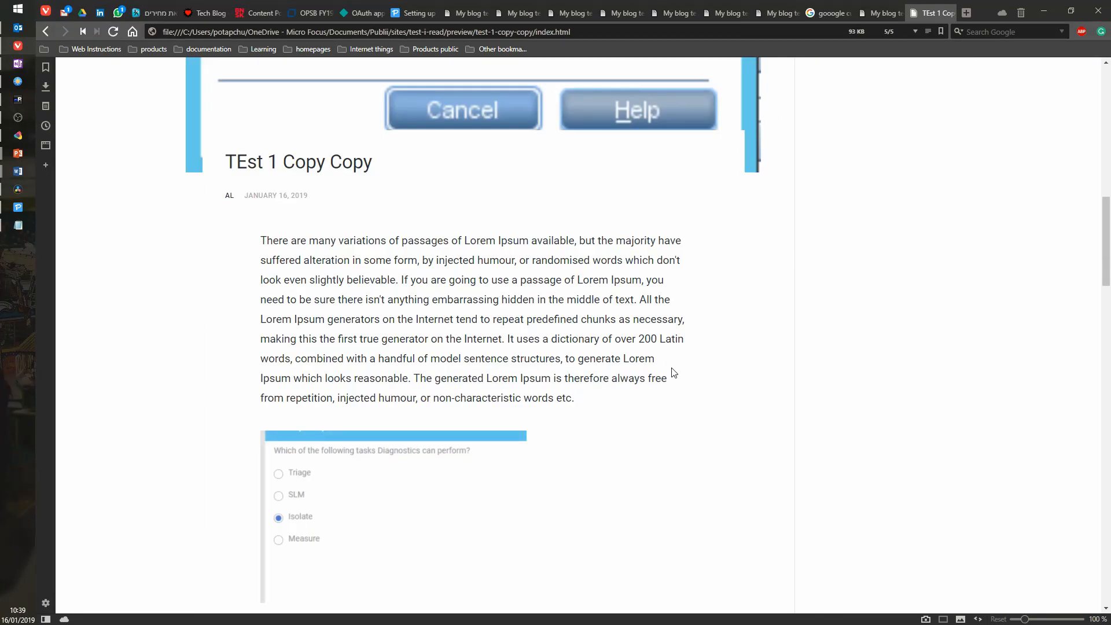
pyautogui.scroll(-15, 699, 394)
pyautogui.scroll(6, 734, 399)
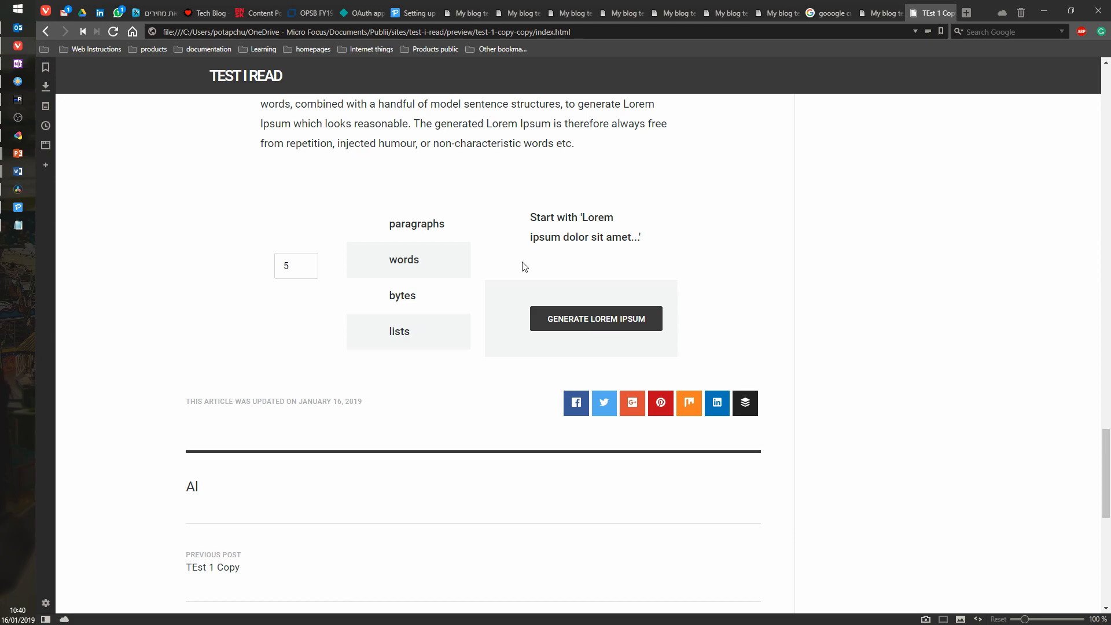
pyautogui.scroll(4, 606, 384)
pyautogui.scroll(4, 678, 369)
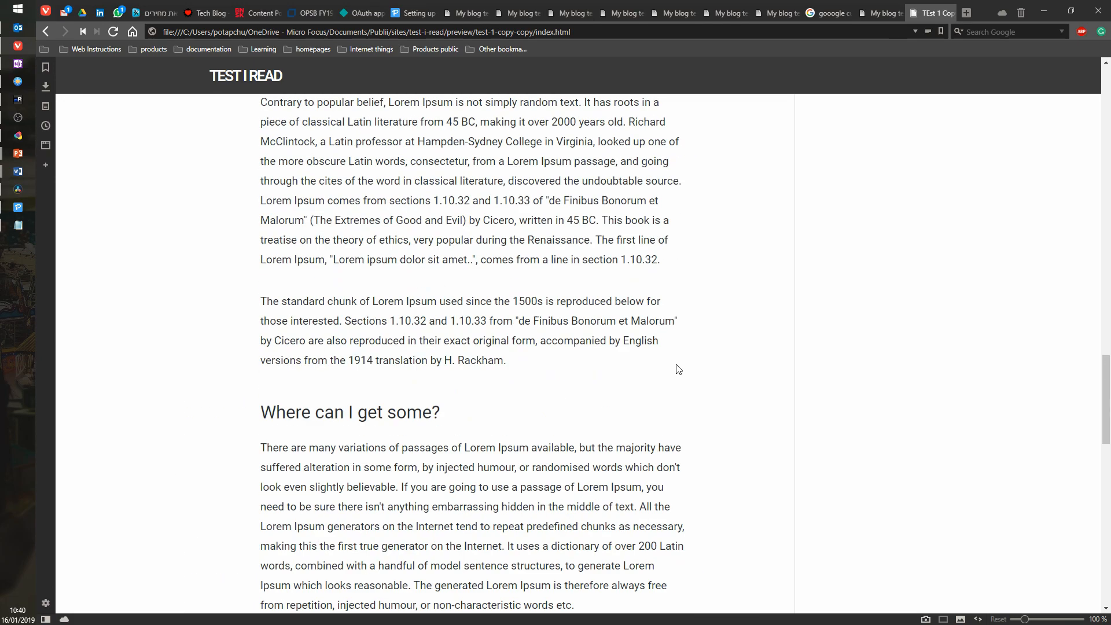
pyautogui.scroll(15, 678, 370)
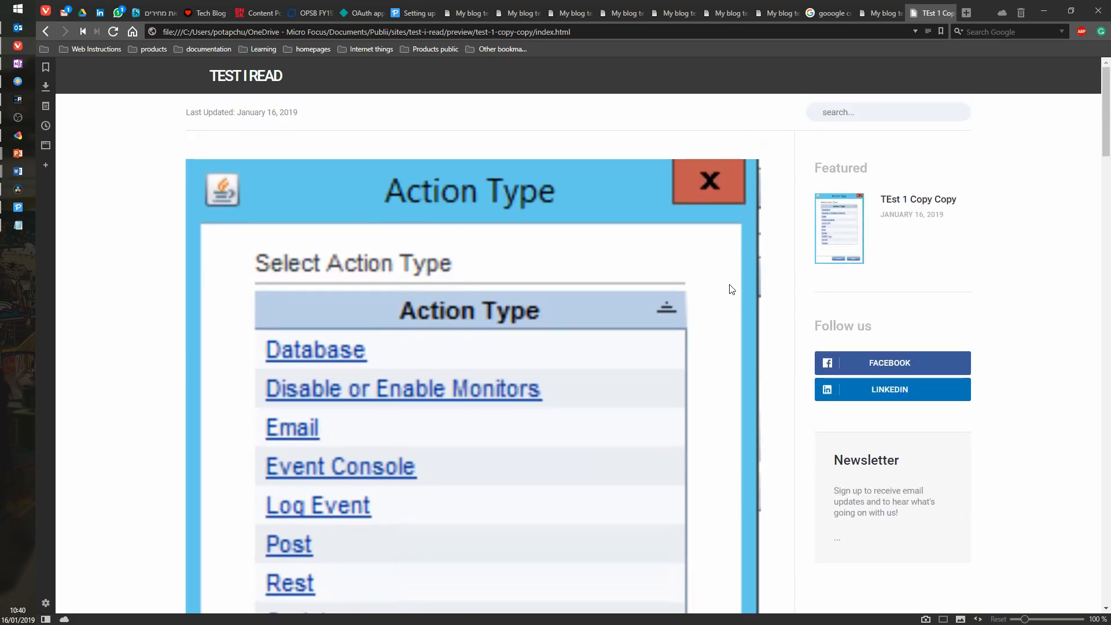
pyautogui.hotkey('alt', 'Left')
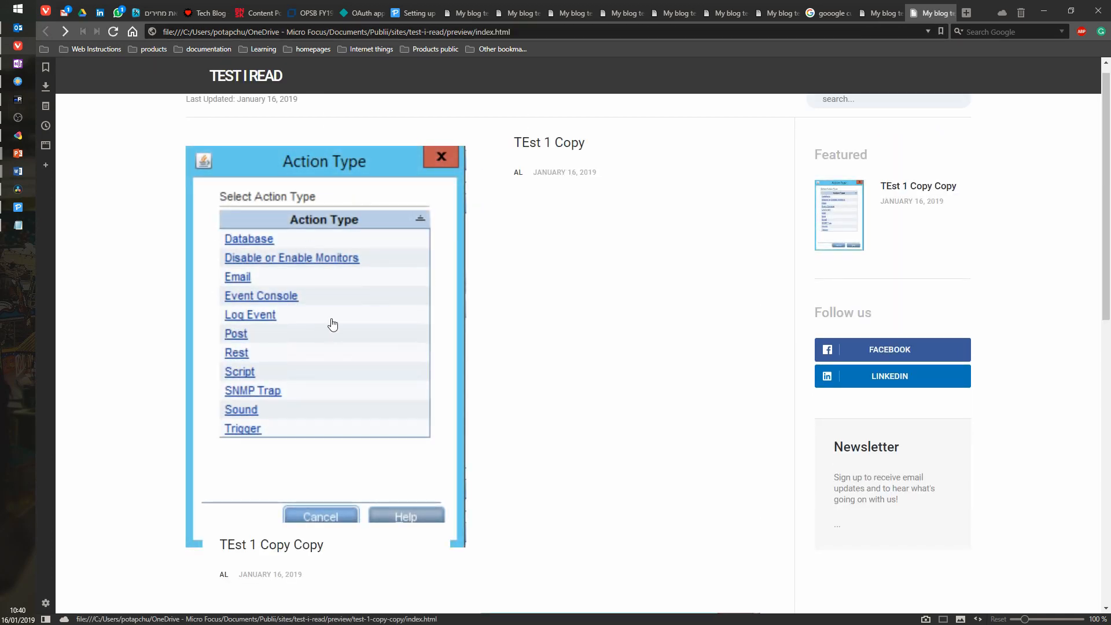
# Switch back to Publii and review the theme's Gallery settings for item spacing and lightbox style
pyautogui.click(18, 208)
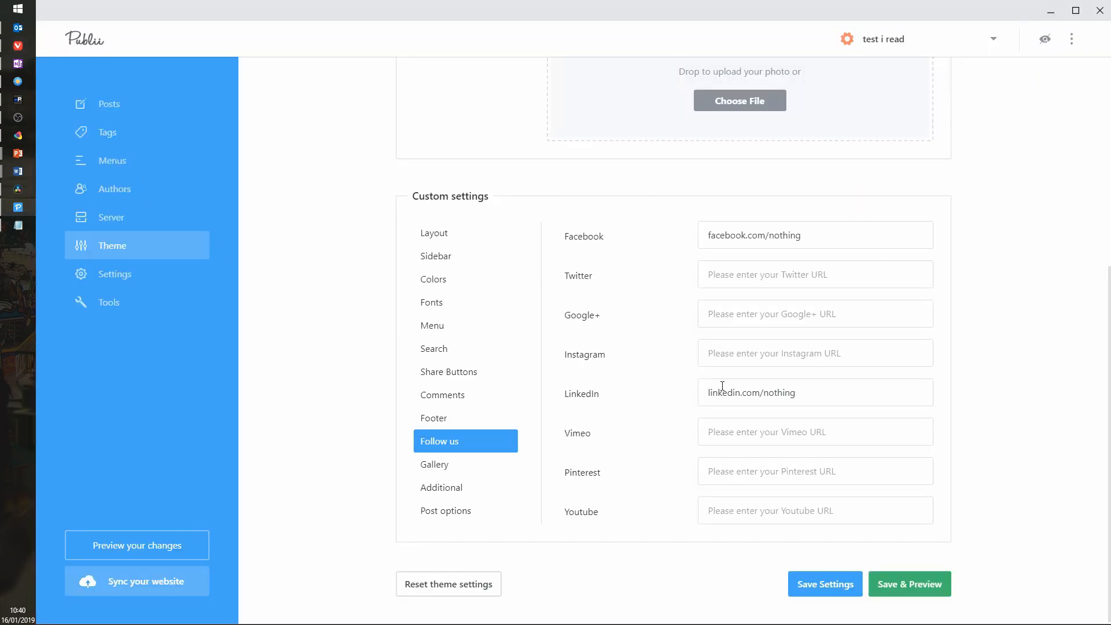
pyautogui.click(503, 463)
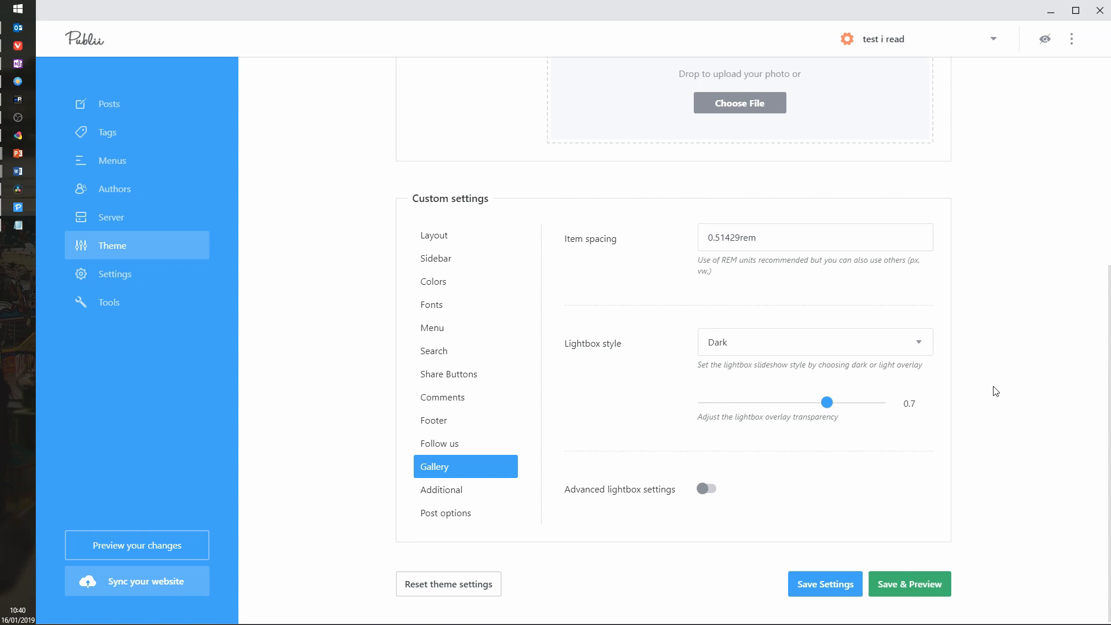
pyautogui.click(450, 495)
pyautogui.click(443, 431)
# Review the date formats in the theme's Additional settings and choose November 1, 2016
pyautogui.click(450, 493)
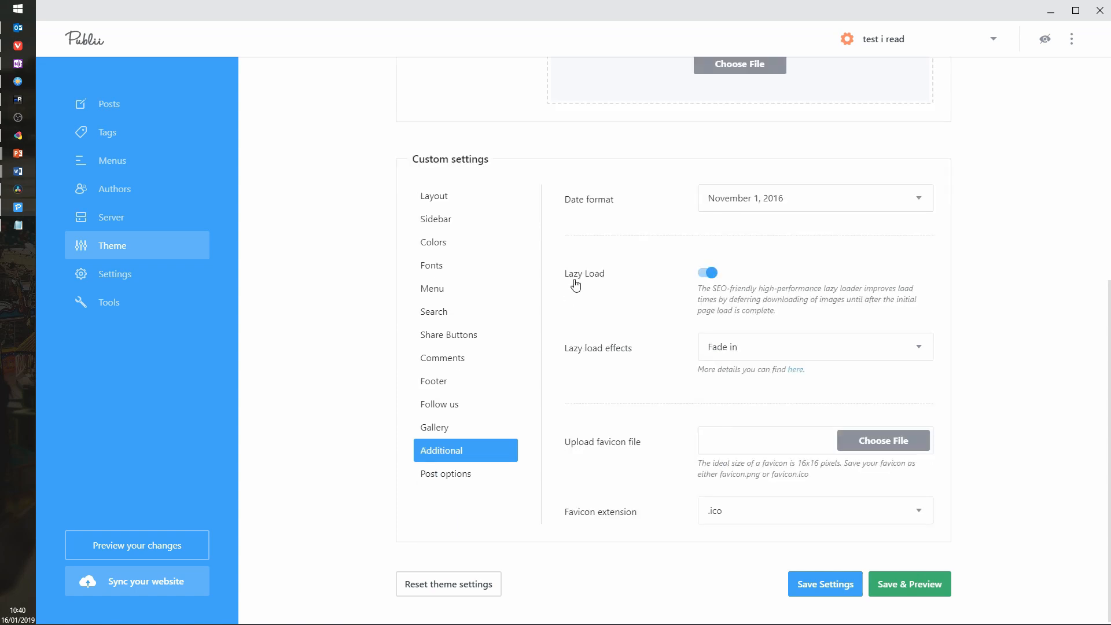
pyautogui.click(919, 201)
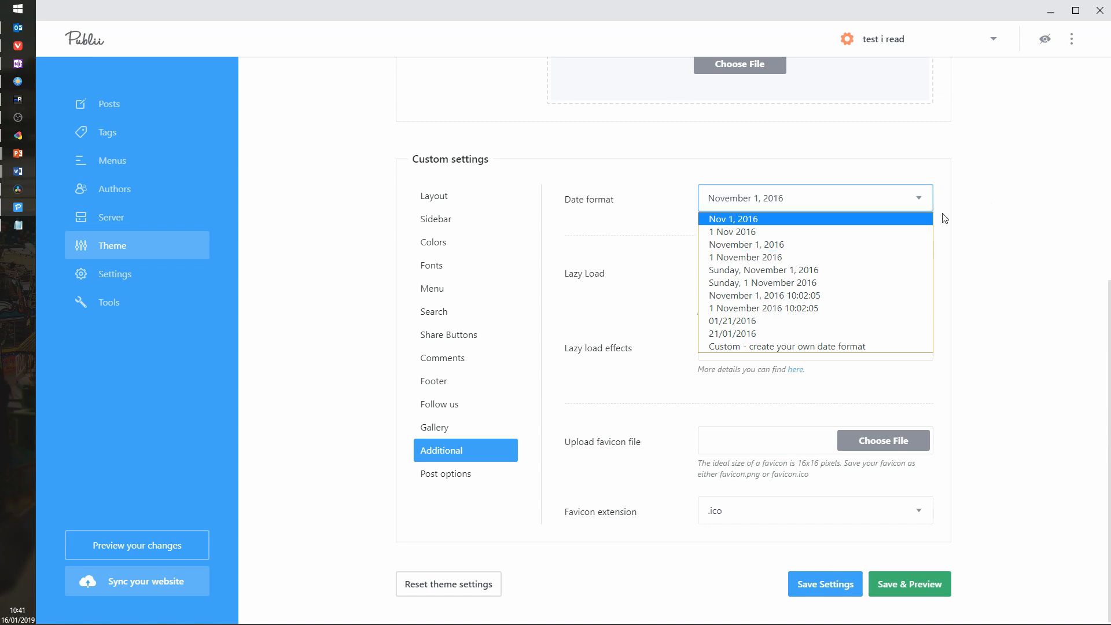
pyautogui.click(849, 242)
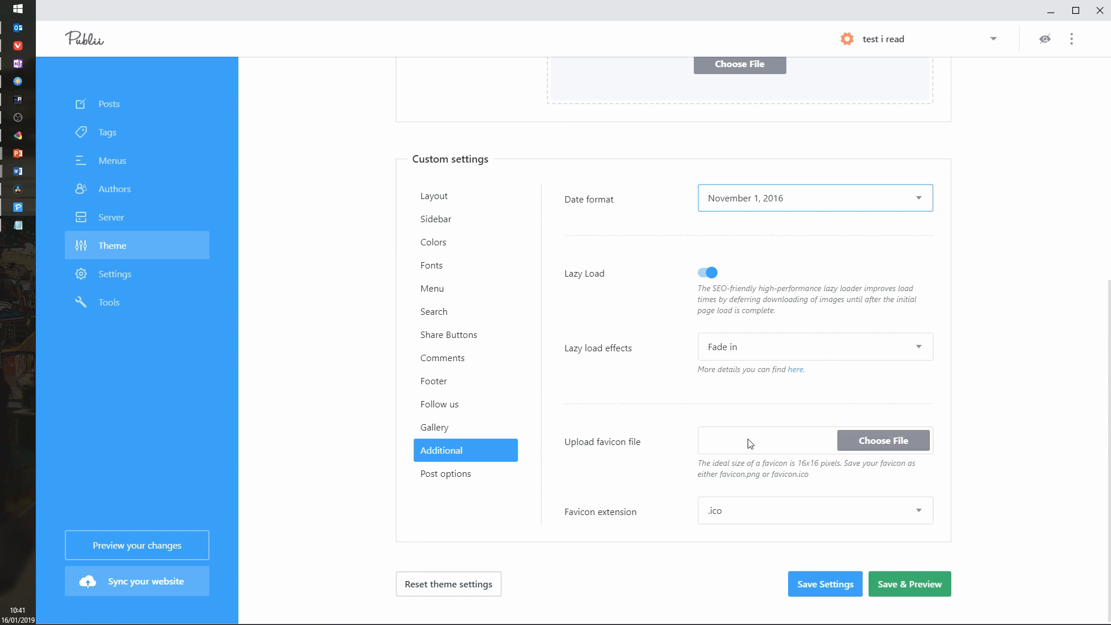
# Upload gear heart 50.png as the site's favicon and set the favicon extension to .png
pyautogui.click(859, 440)
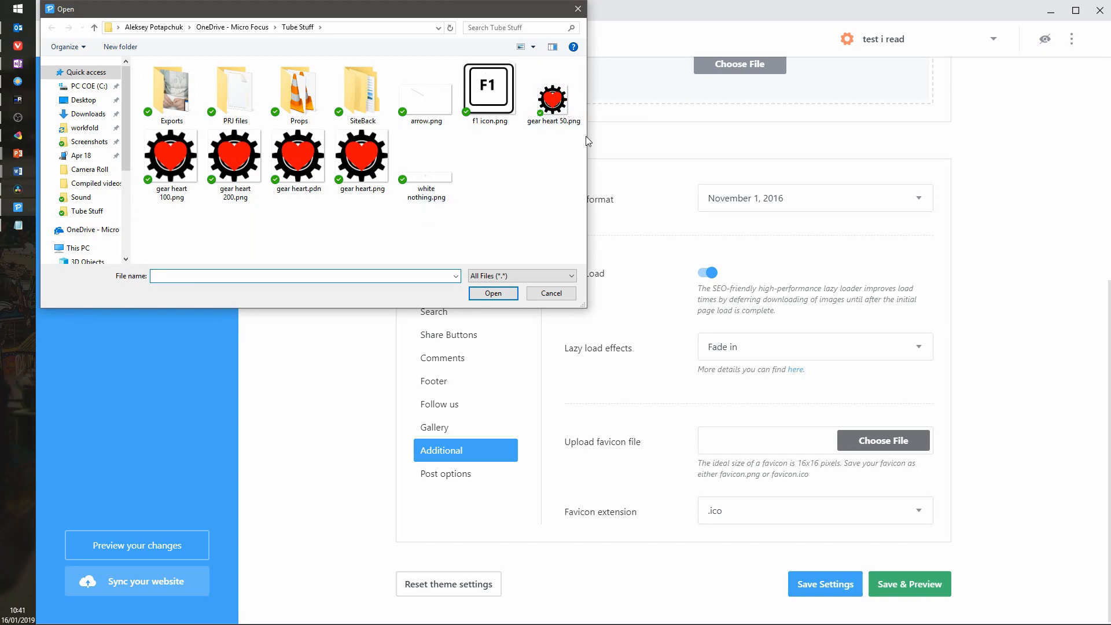
pyautogui.click(553, 101)
pyautogui.click(493, 293)
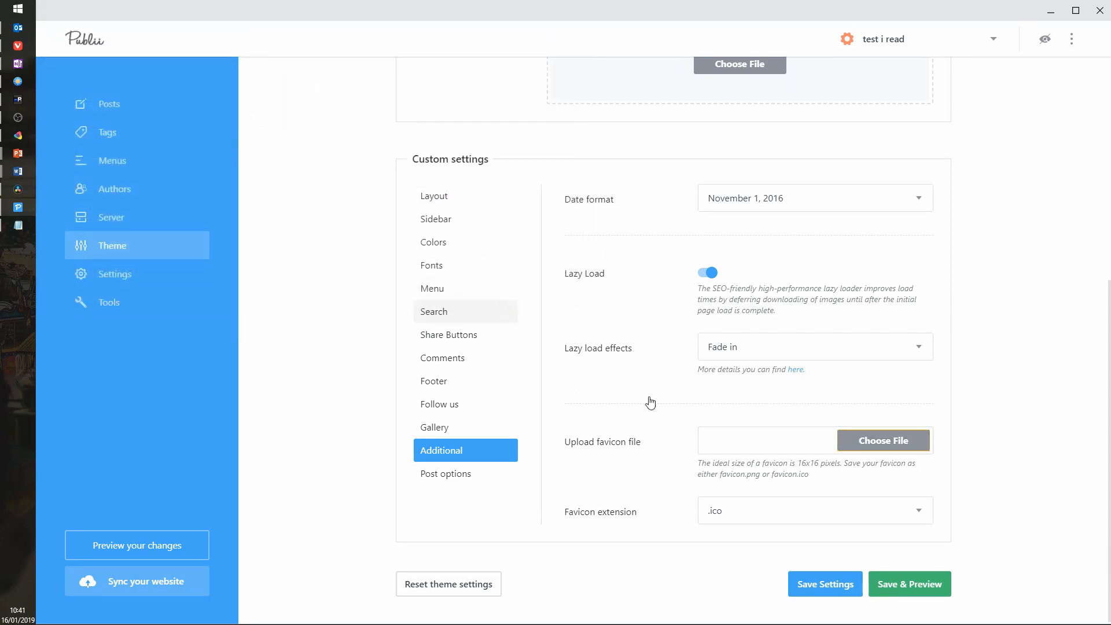
pyautogui.click(813, 502)
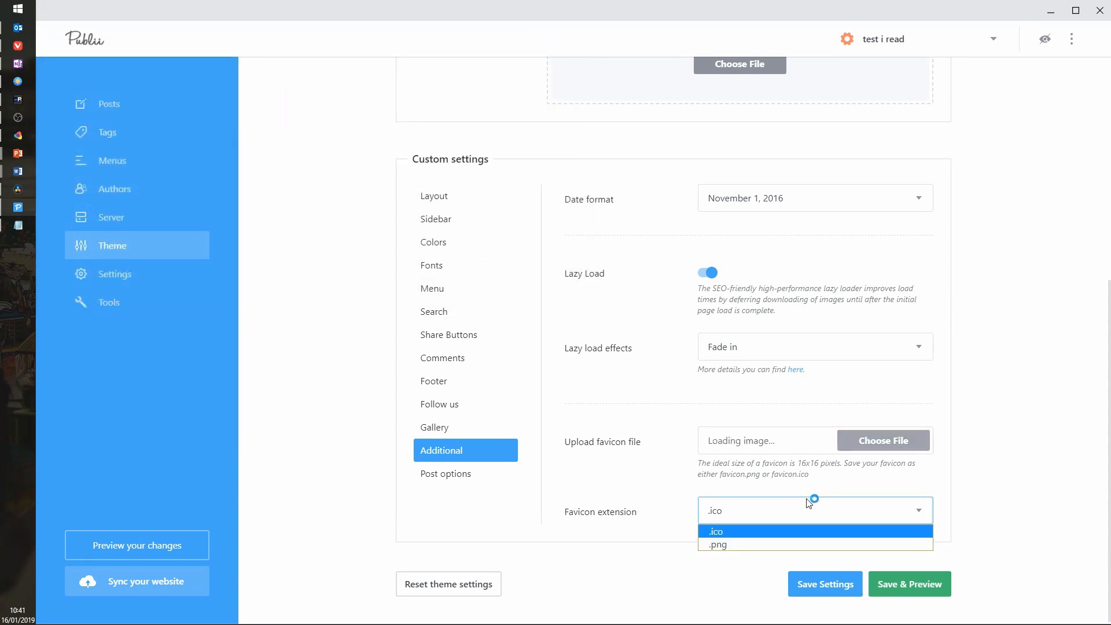
pyautogui.click(734, 544)
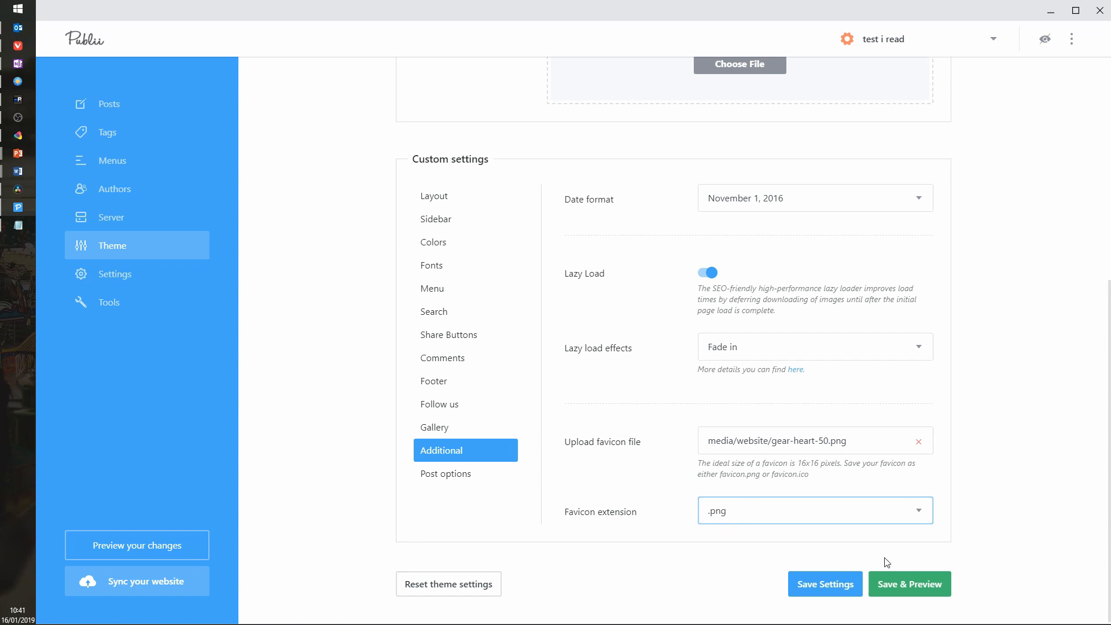
# Save the theme settings, preview the site and check the favicon on the browser tab against the Publii settings
pyautogui.click(917, 584)
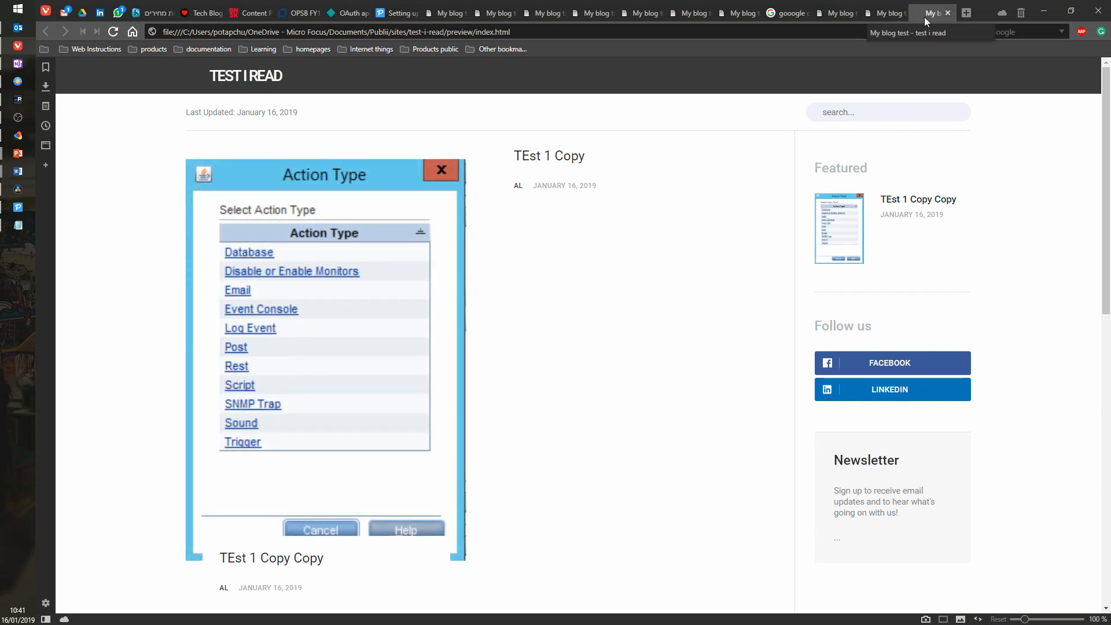
pyautogui.moveTo(924, 15)
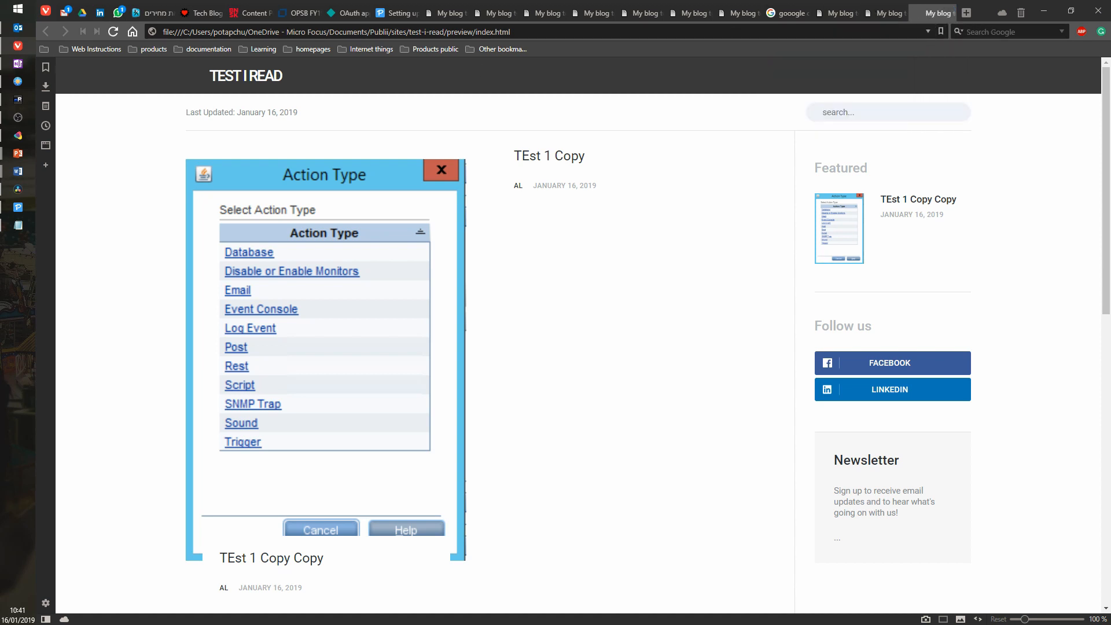
pyautogui.click(18, 207)
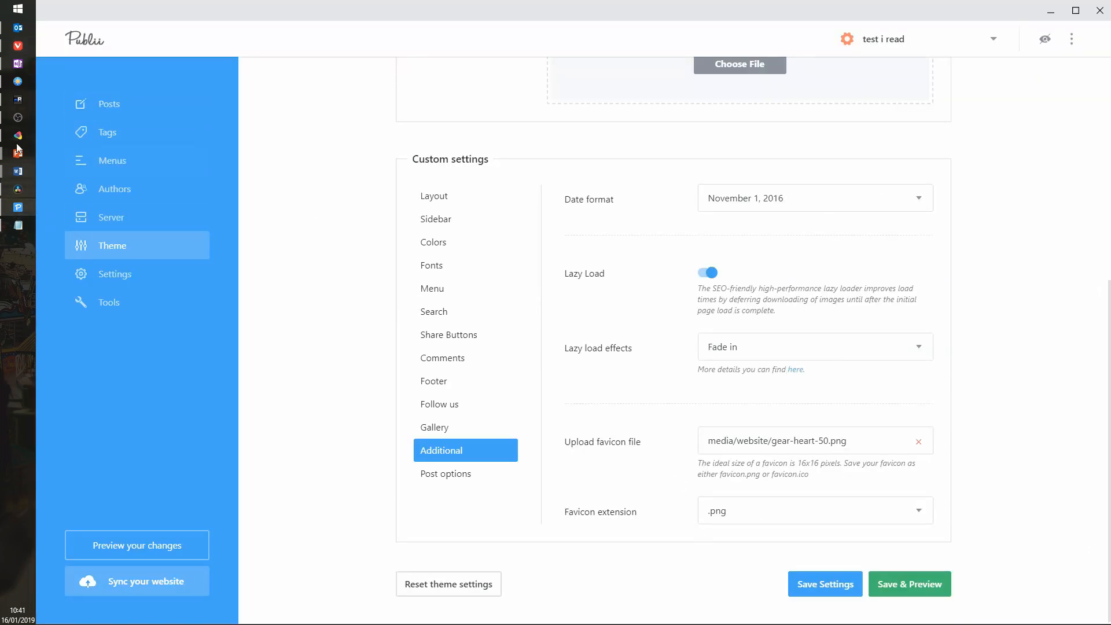
pyautogui.click(18, 45)
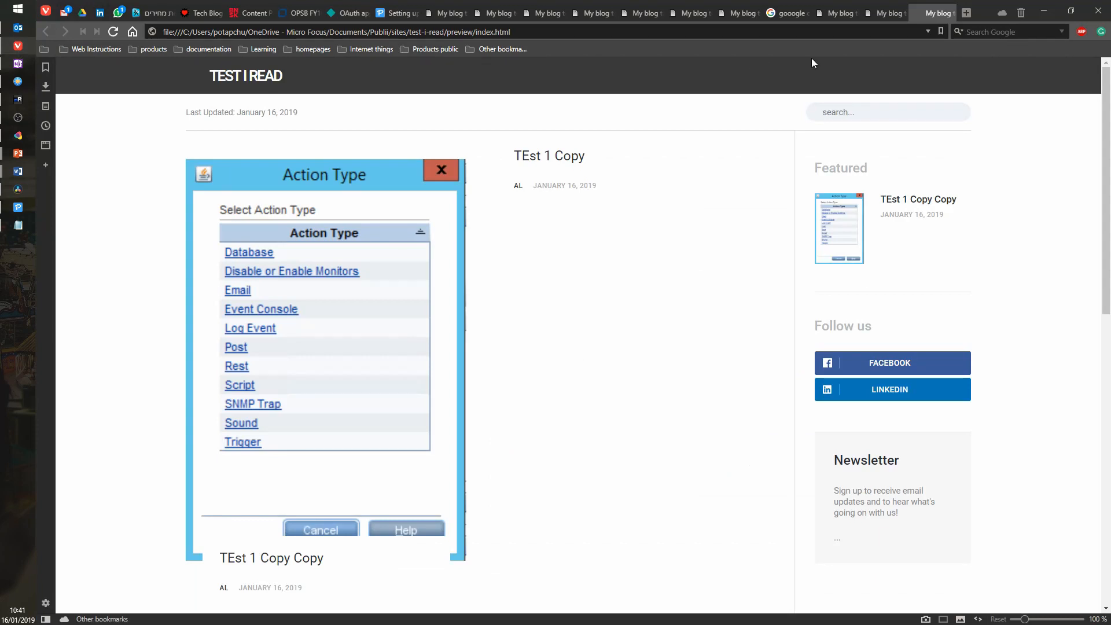
pyautogui.click(14, 49)
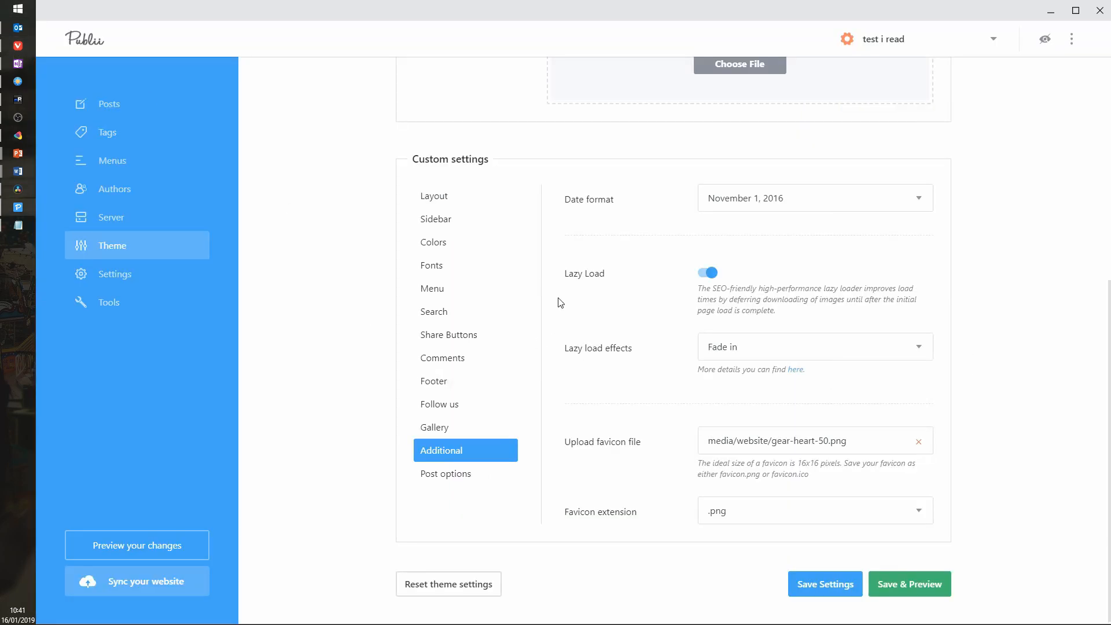
pyautogui.click(18, 45)
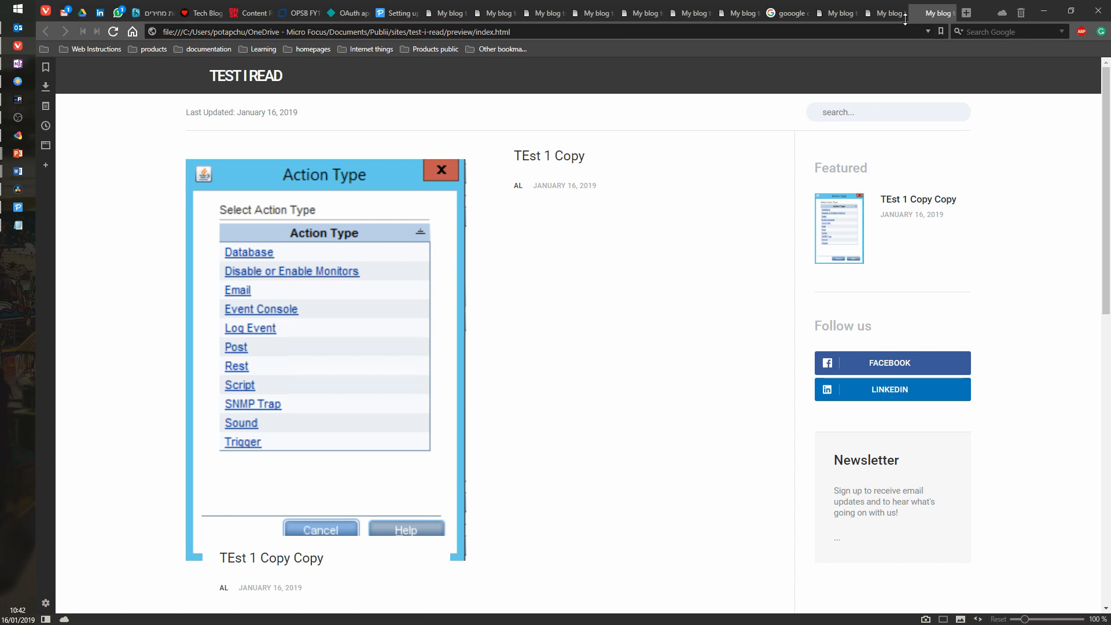
# Close the Google Custom Search tab and the leftover site preview tabs in the browser
pyautogui.click(801, 14)
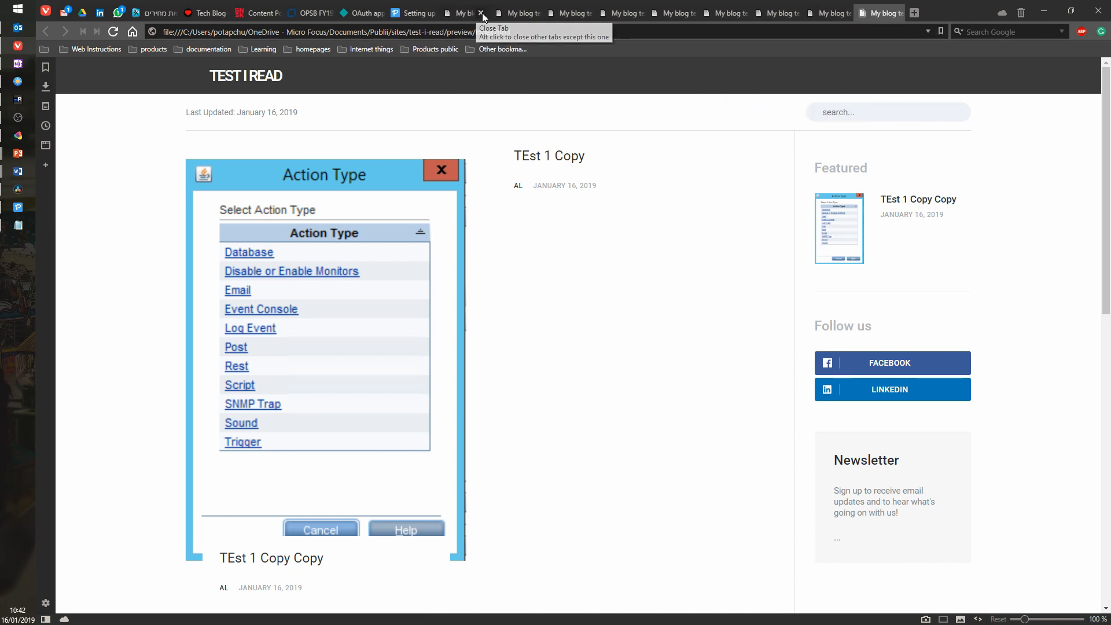
pyautogui.click(481, 13)
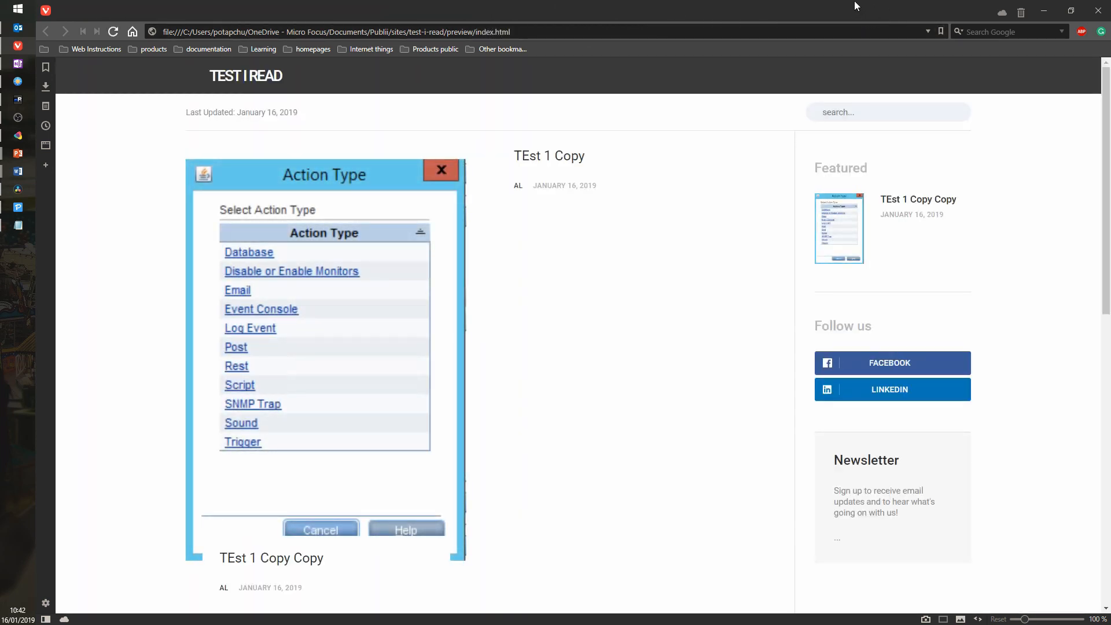
# Switch to the browser with the site preview, then restore and re-maximize its window to bring back the tab bar
pyautogui.click(23, 47)
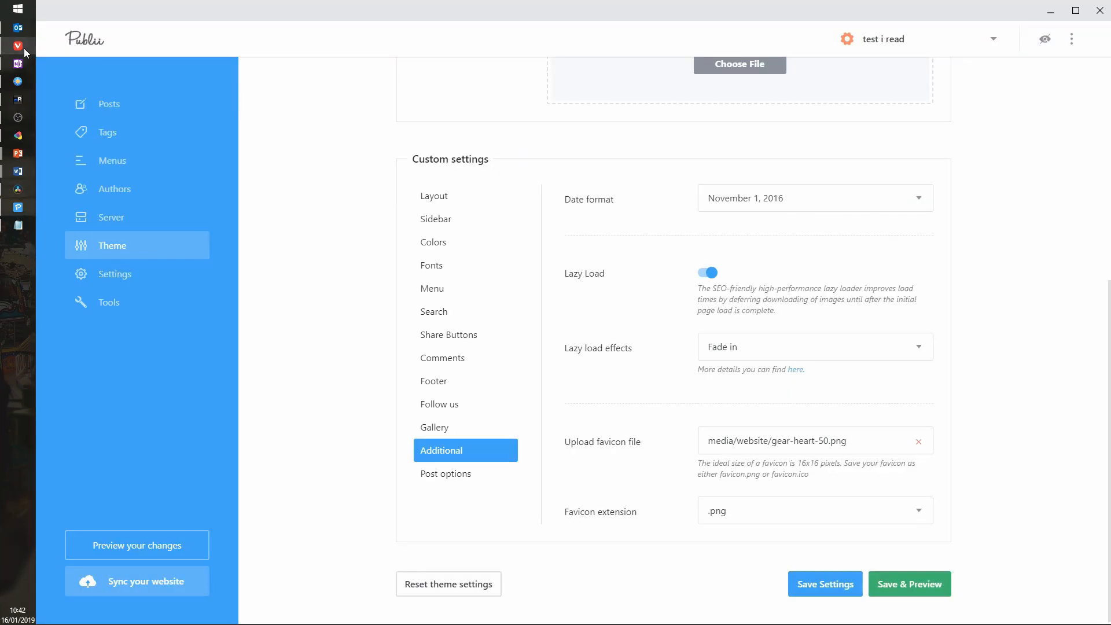
pyautogui.click(23, 47)
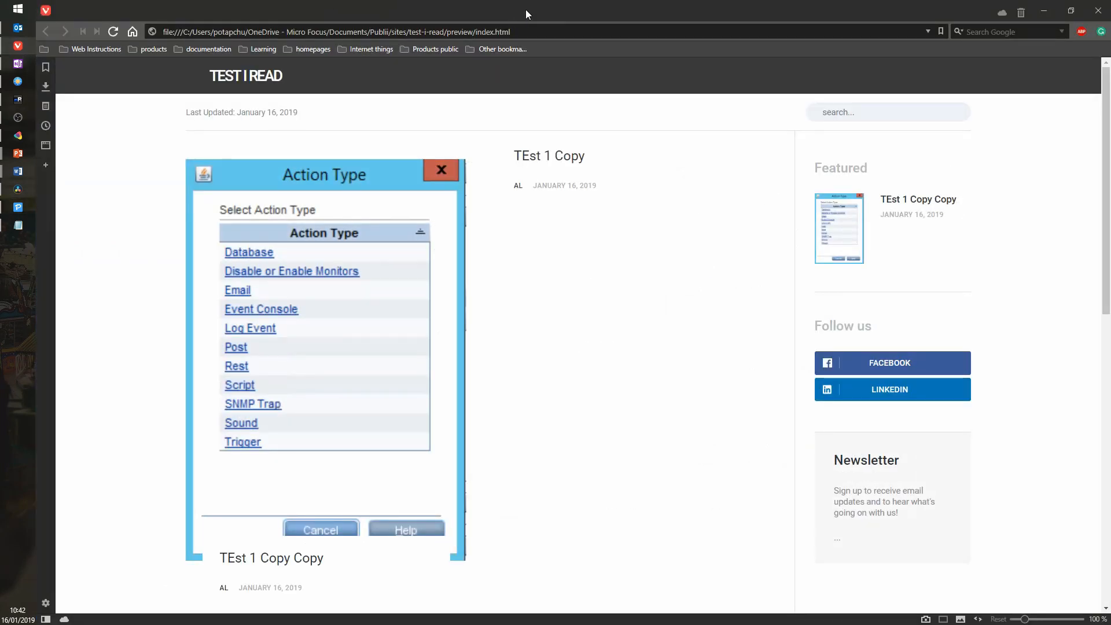
pyautogui.doubleClick(525, 9)
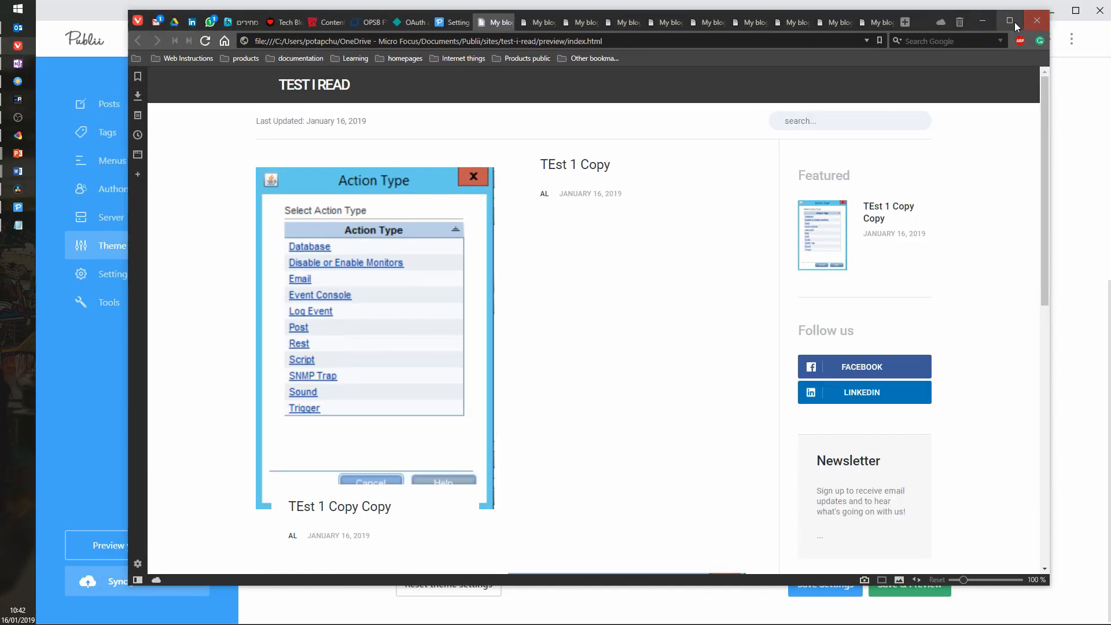
pyautogui.click(1010, 22)
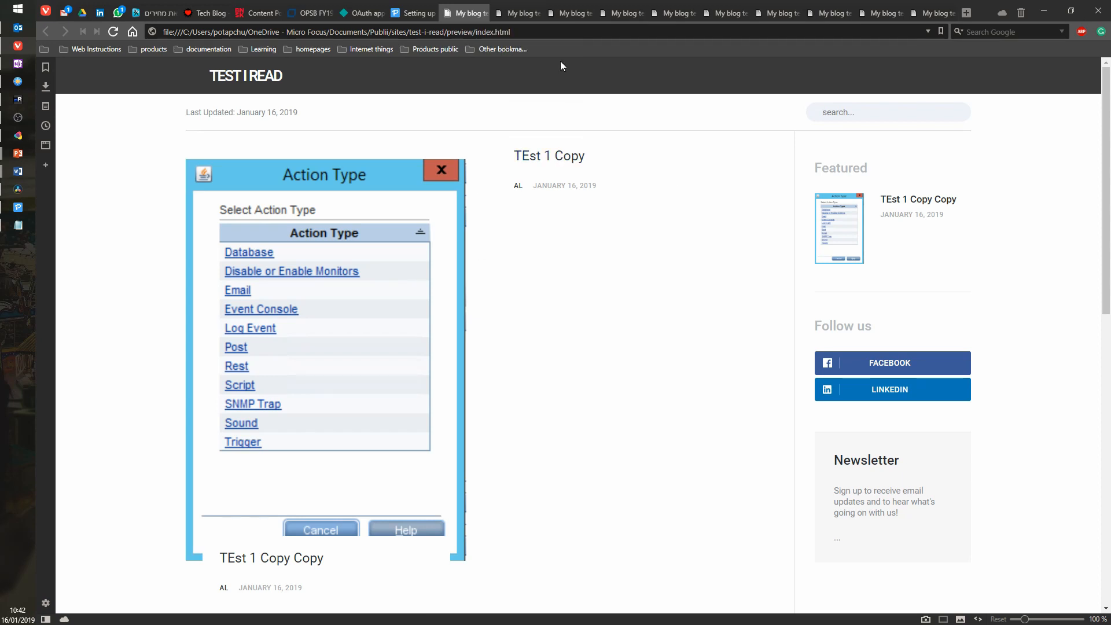
# Look through the earlier blue-header site preview tabs, examining their page layout, posts, sidebar and footer
pyautogui.click(506, 13)
pyautogui.click(565, 12)
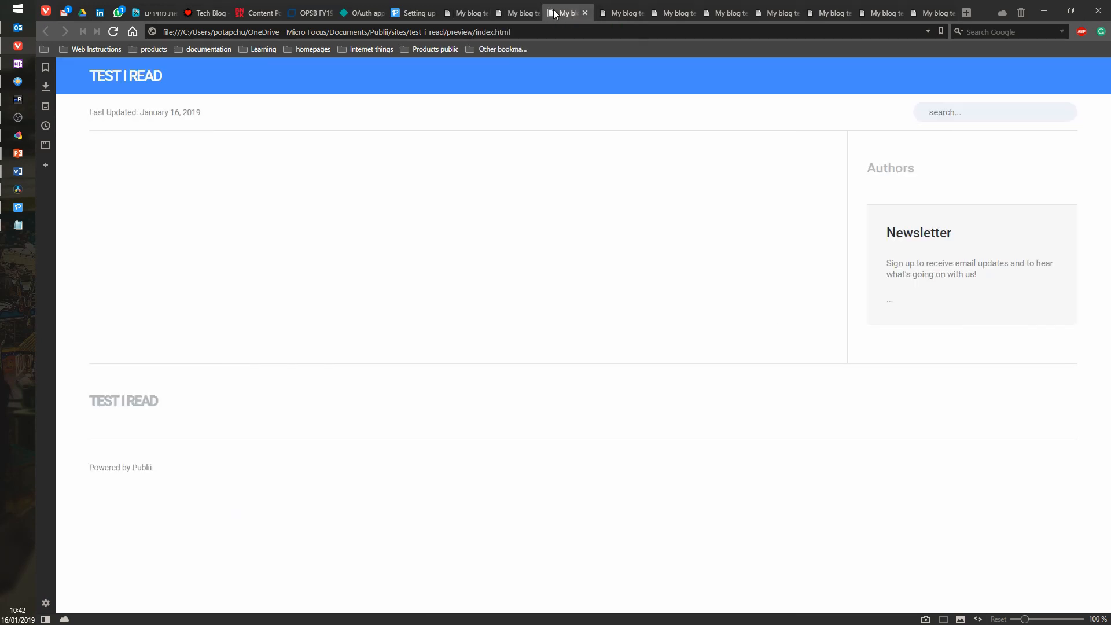
pyautogui.click(622, 13)
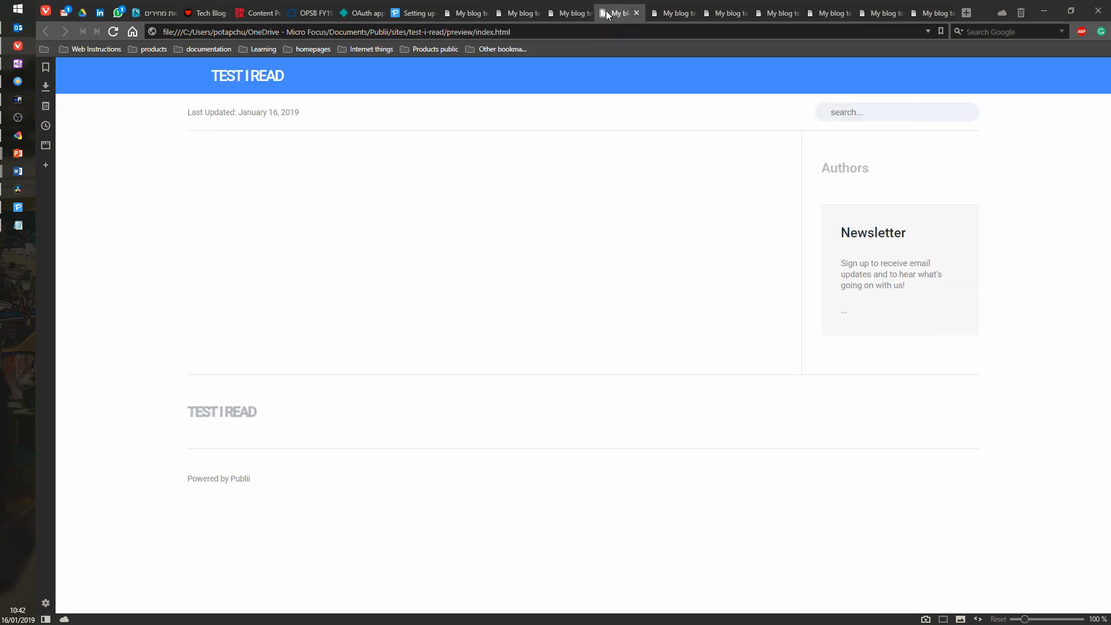
pyautogui.click(668, 14)
pyautogui.click(713, 12)
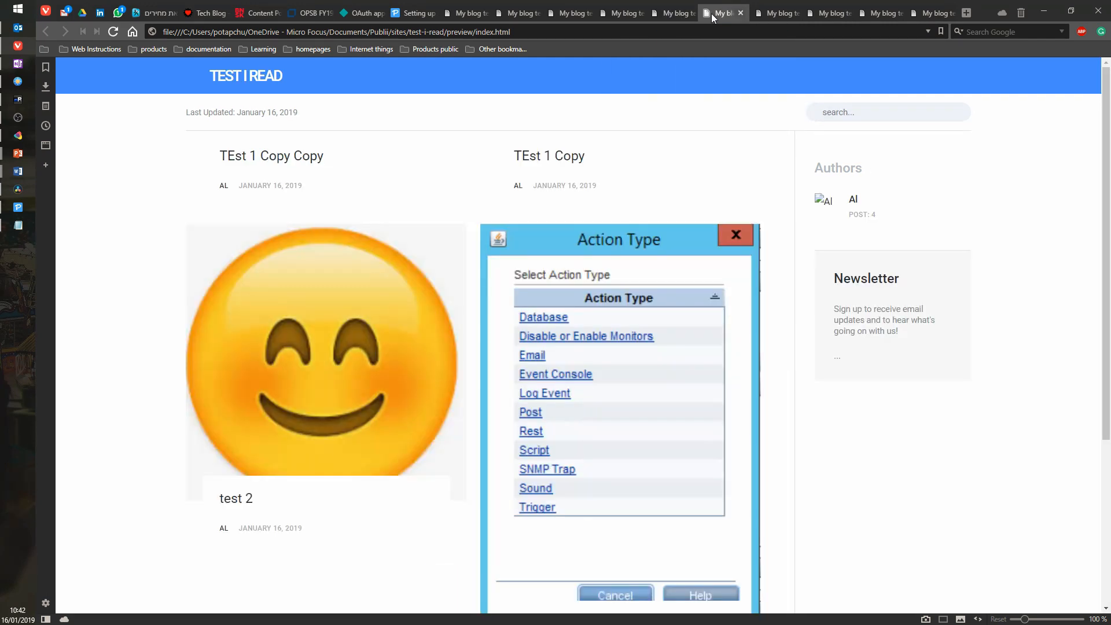
pyautogui.scroll(-4, 578, 345)
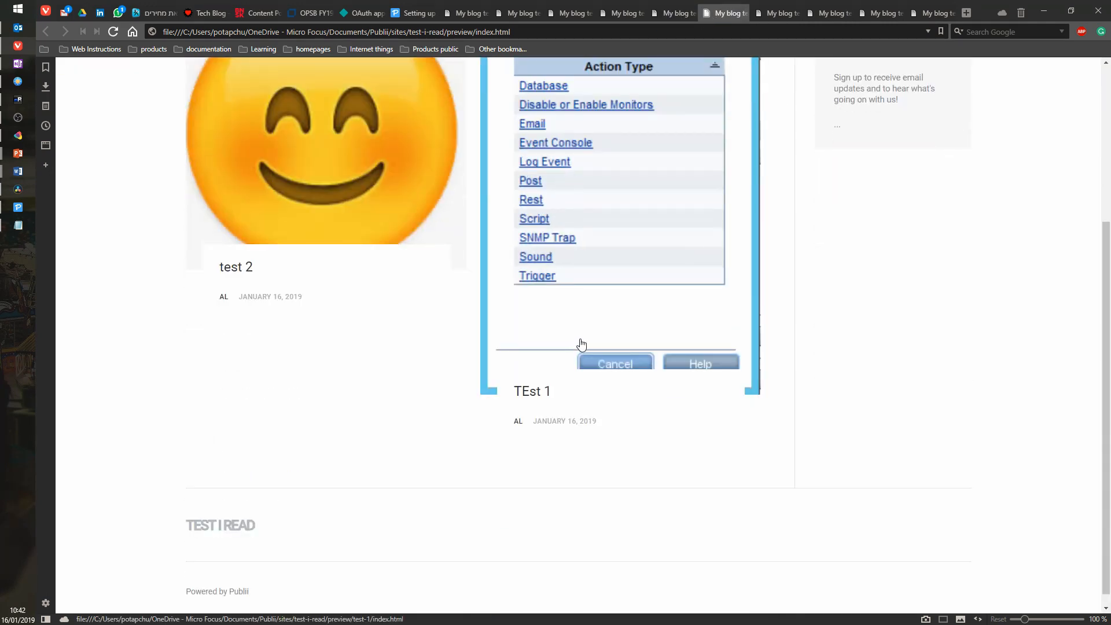
pyautogui.scroll(3, 578, 345)
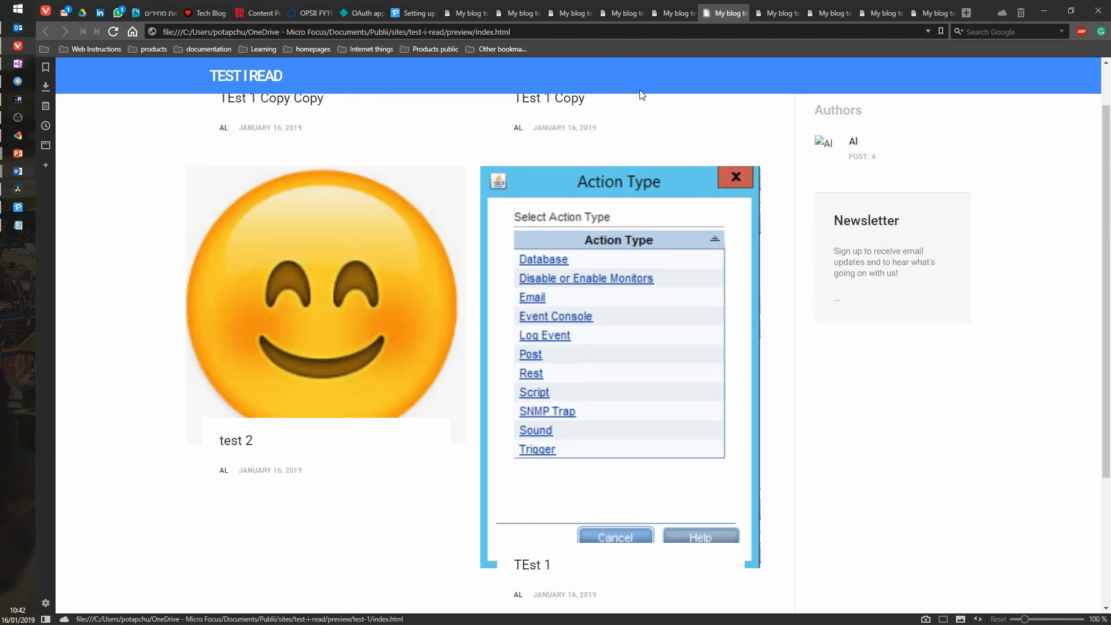
# Compare the Follow us sidebar section across the successive dark-header site preview tabs
pyautogui.click(770, 14)
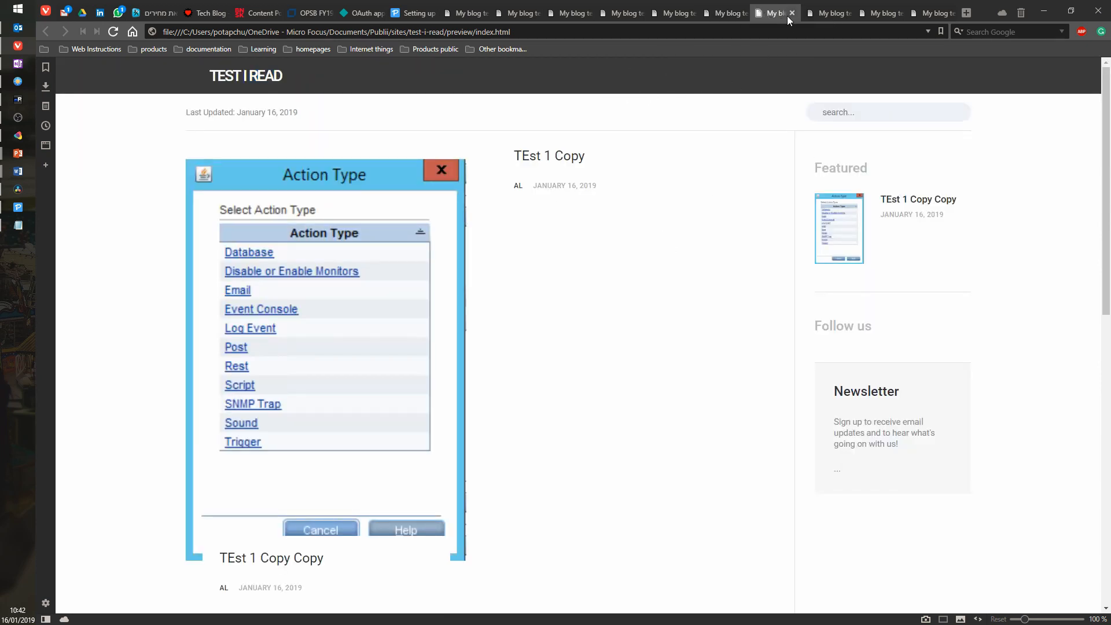
pyautogui.click(827, 12)
pyautogui.scroll(5, 624, 225)
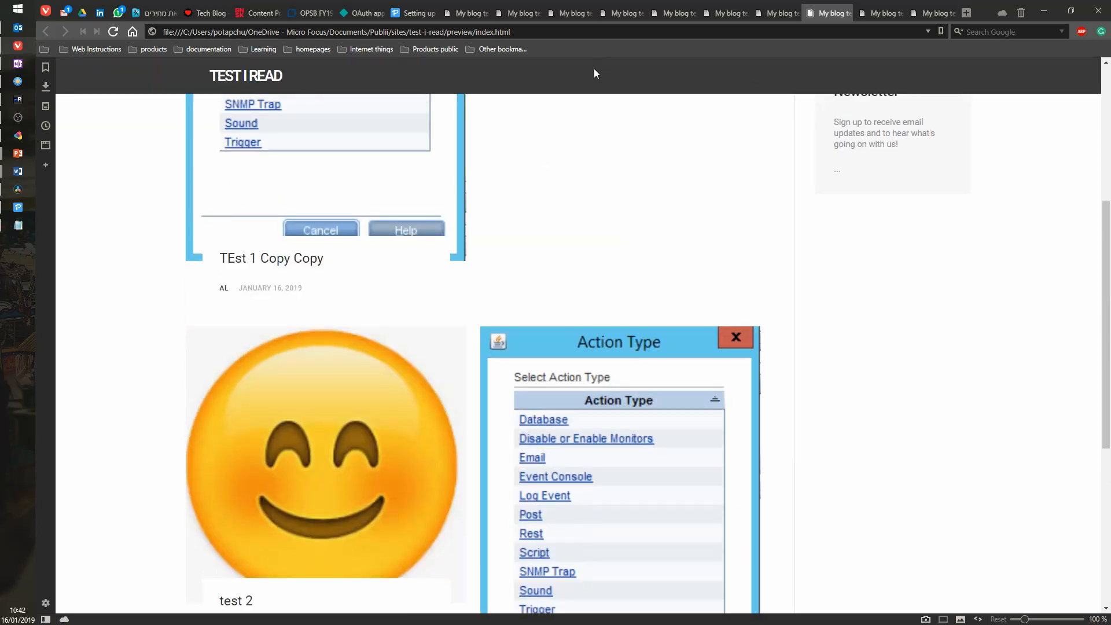
pyautogui.scroll(5, 547, 235)
pyautogui.click(874, 15)
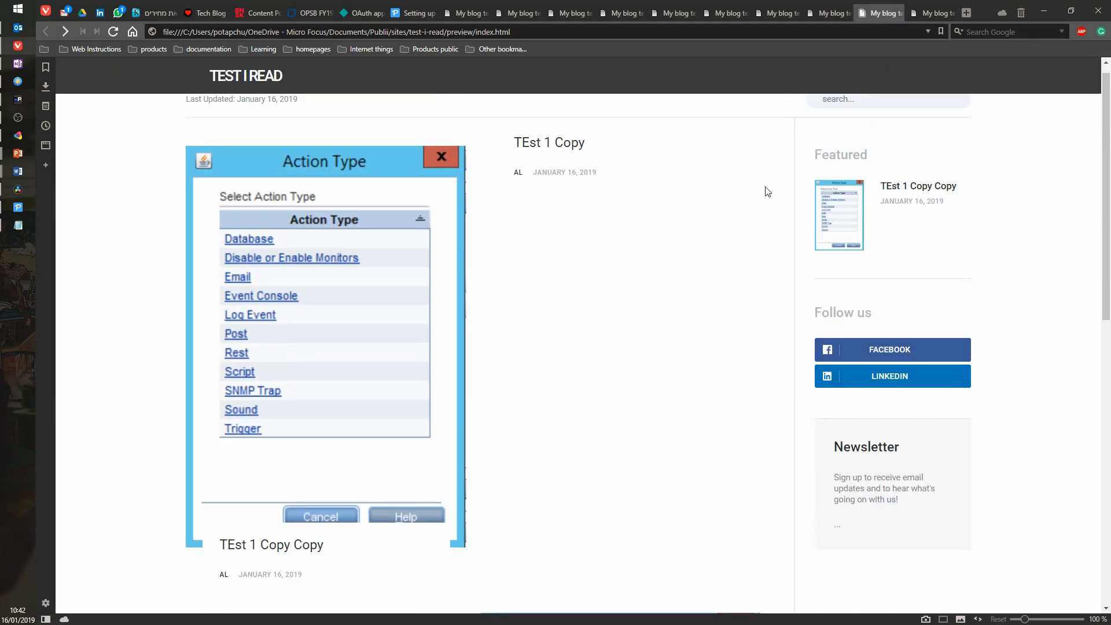
pyautogui.click(828, 13)
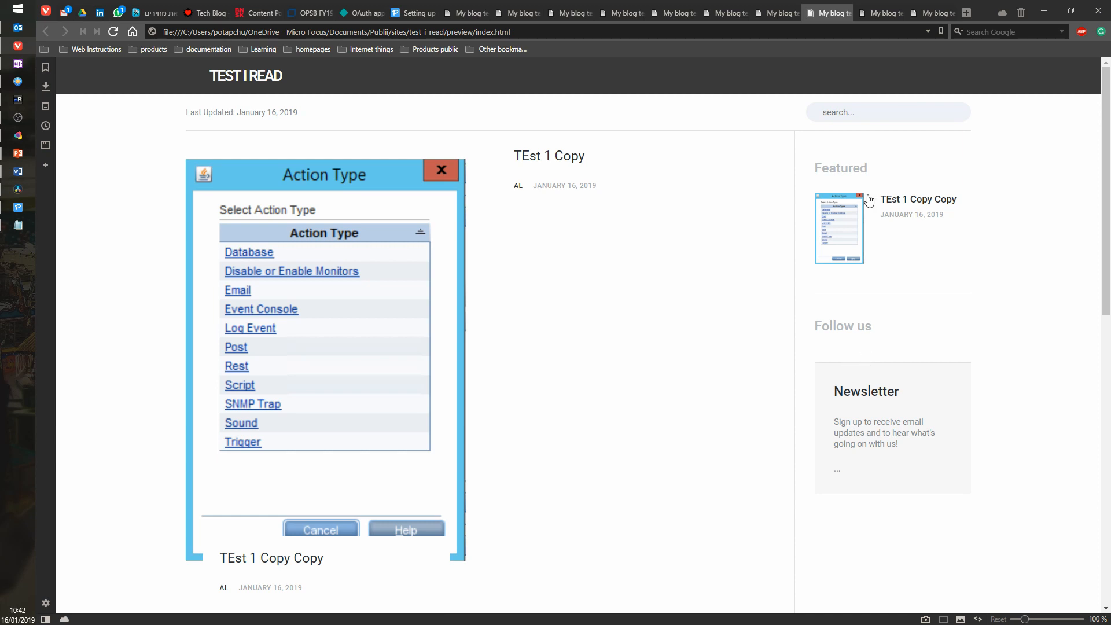
pyautogui.click(874, 15)
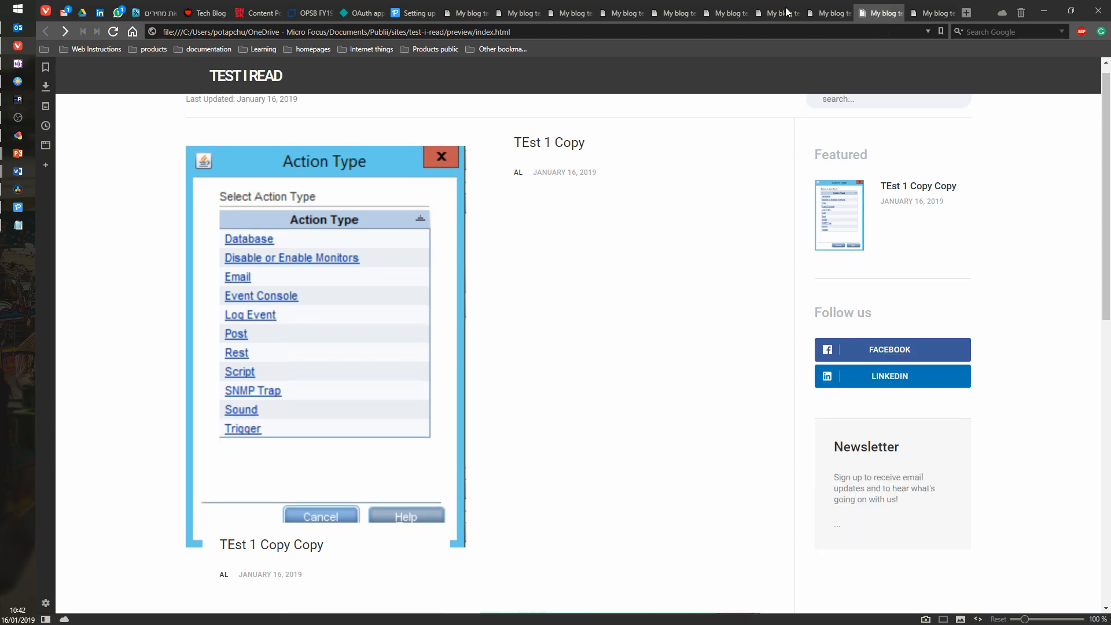
pyautogui.click(828, 13)
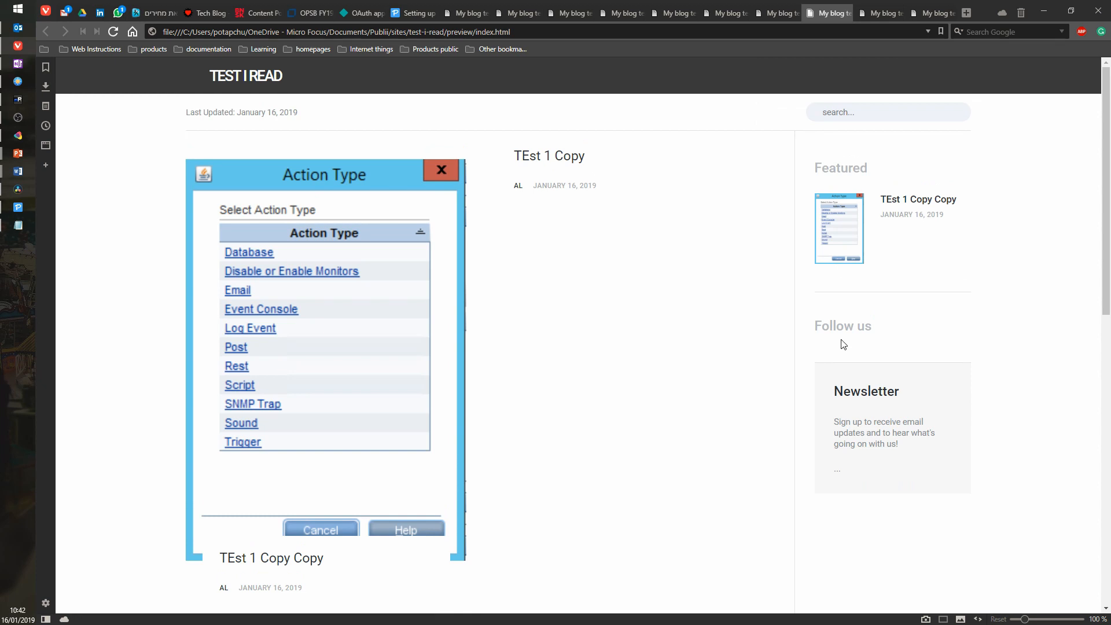
pyautogui.moveTo(872, 20)
pyautogui.click(865, 18)
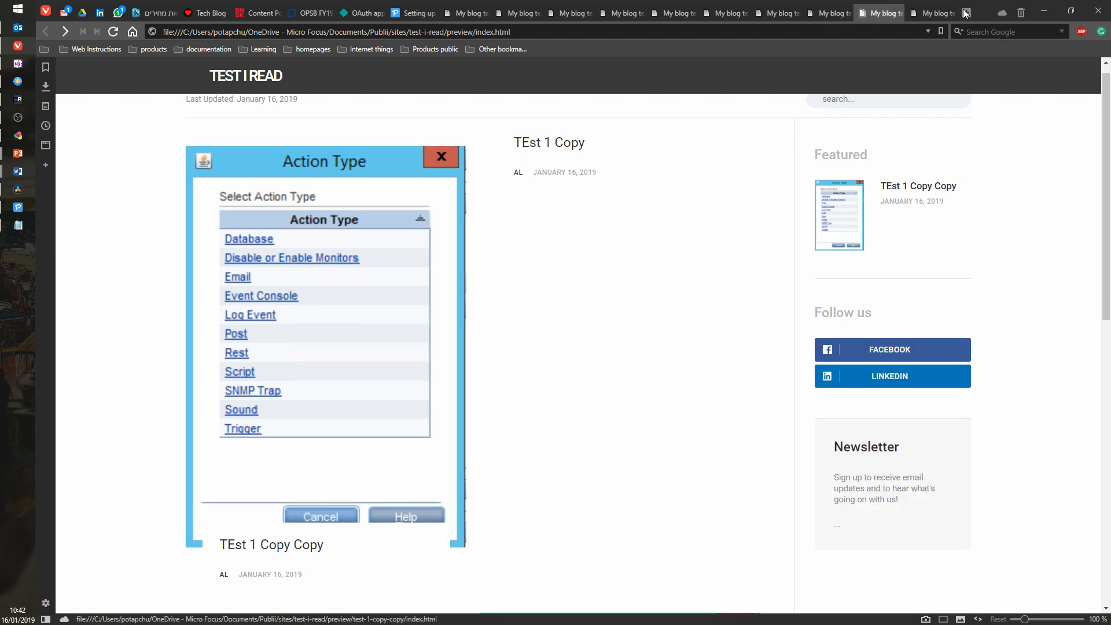
# Examine the latest site preview from the Follow us sidebar section to the footer's text and social icons
pyautogui.click(933, 12)
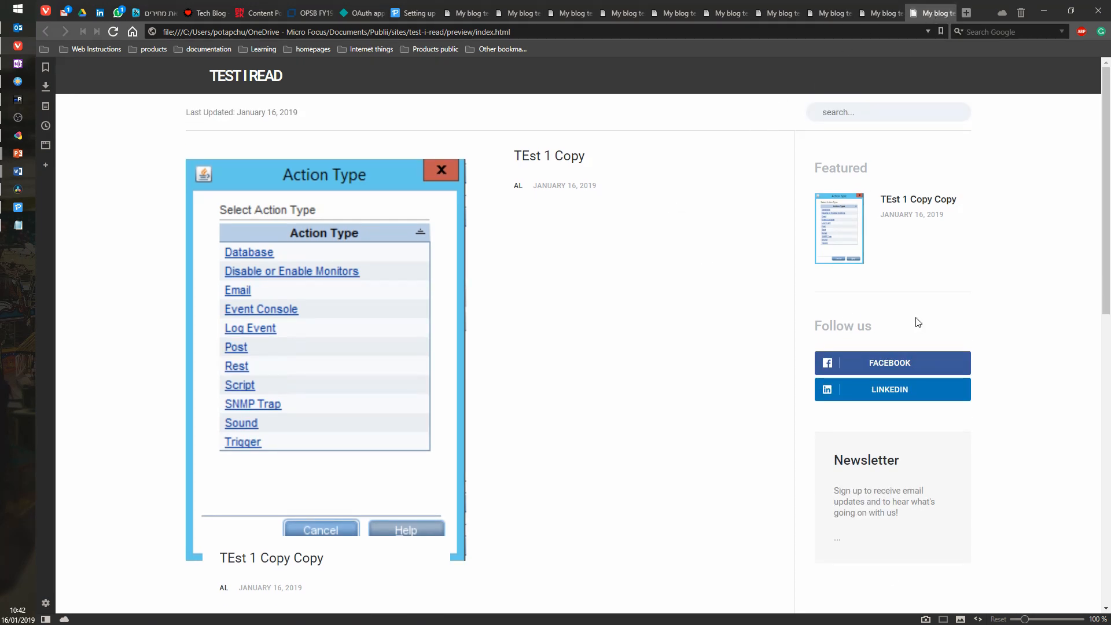
pyautogui.scroll(-10, 823, 359)
pyautogui.scroll(-1, 844, 359)
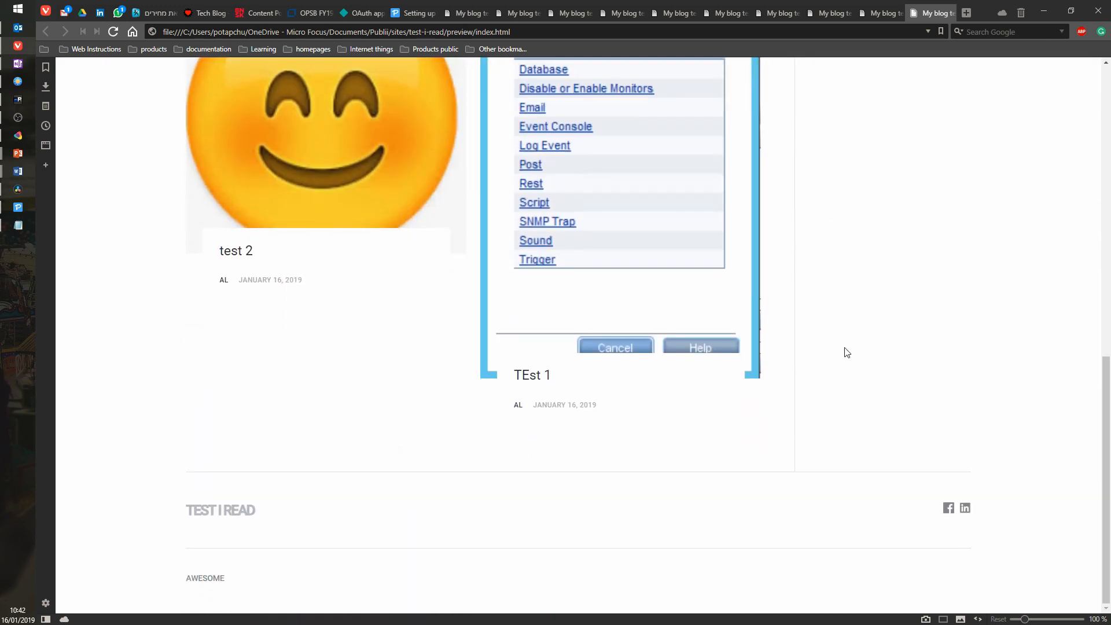
pyautogui.scroll(5, 843, 350)
# Return to Publii and sync the test i read website to its server
pyautogui.click(18, 207)
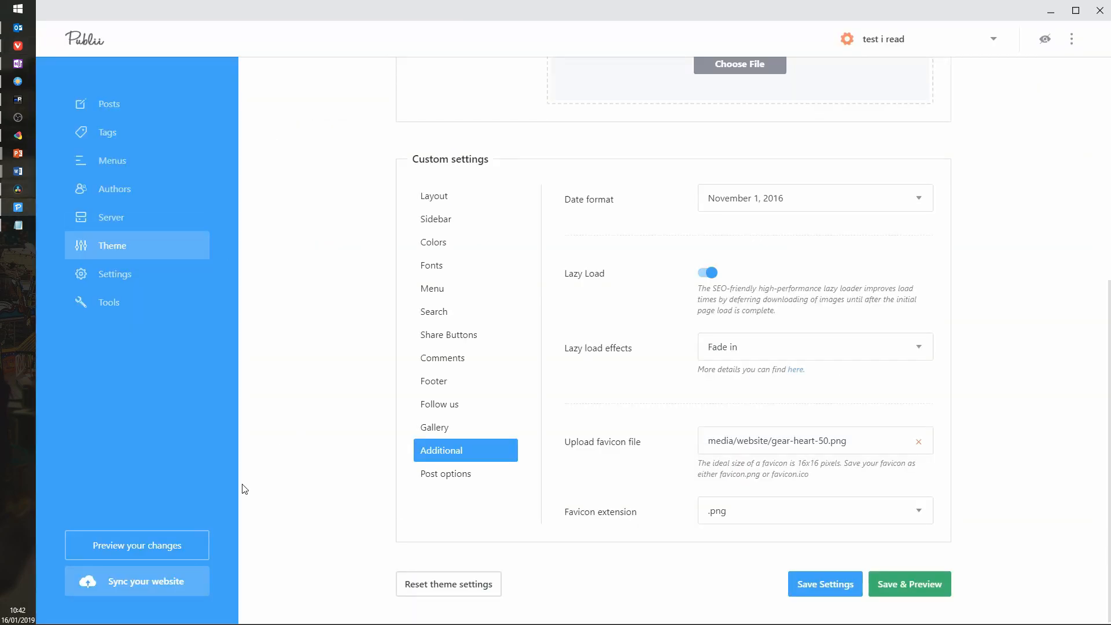
pyautogui.click(151, 582)
pyautogui.click(440, 444)
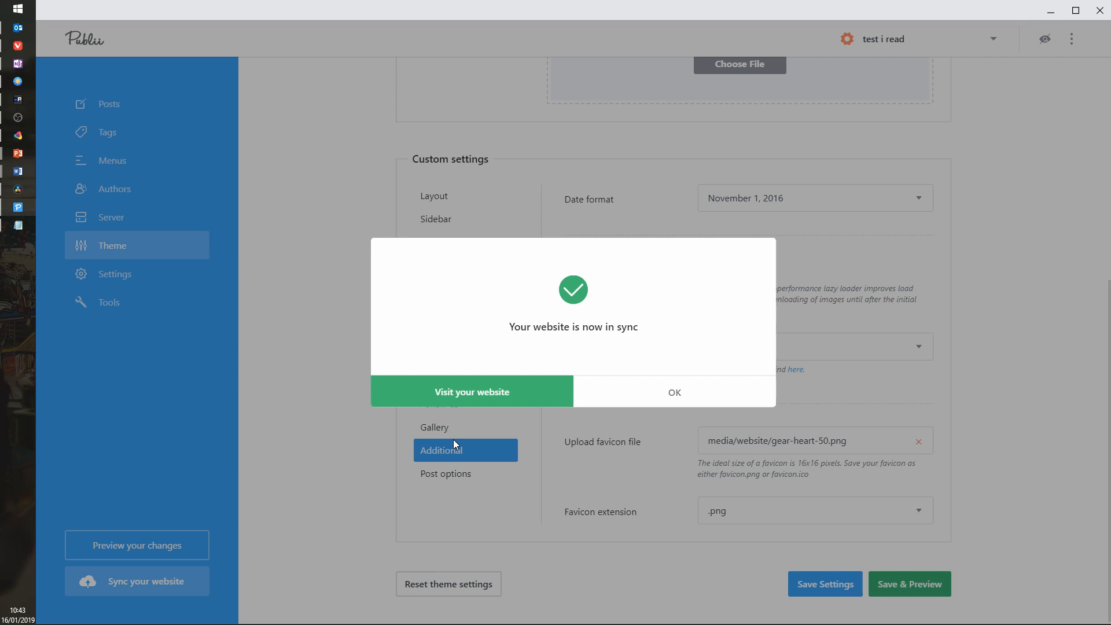
# Visit the synced website from the sync confirmation and examine its address in the browser
pyautogui.click(522, 389)
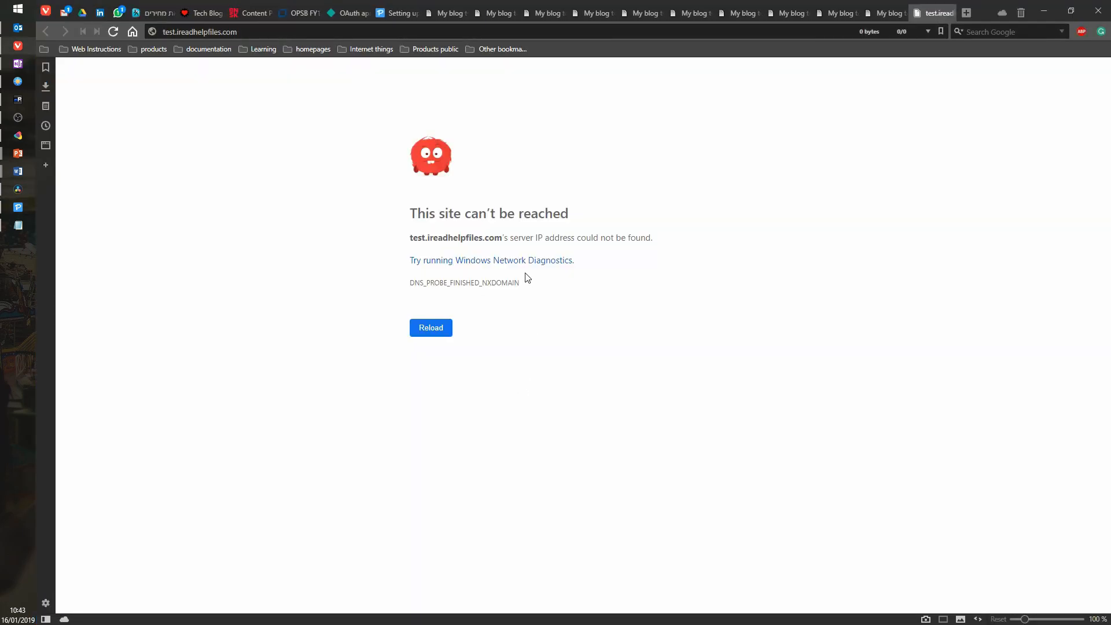
pyautogui.click(281, 32)
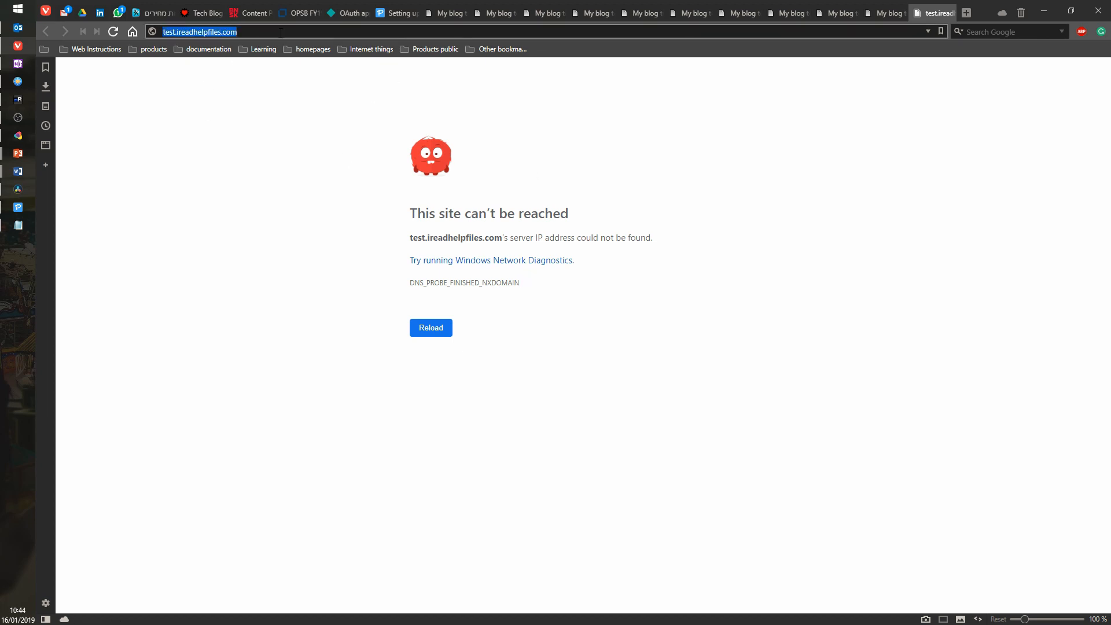
pyautogui.click(281, 32)
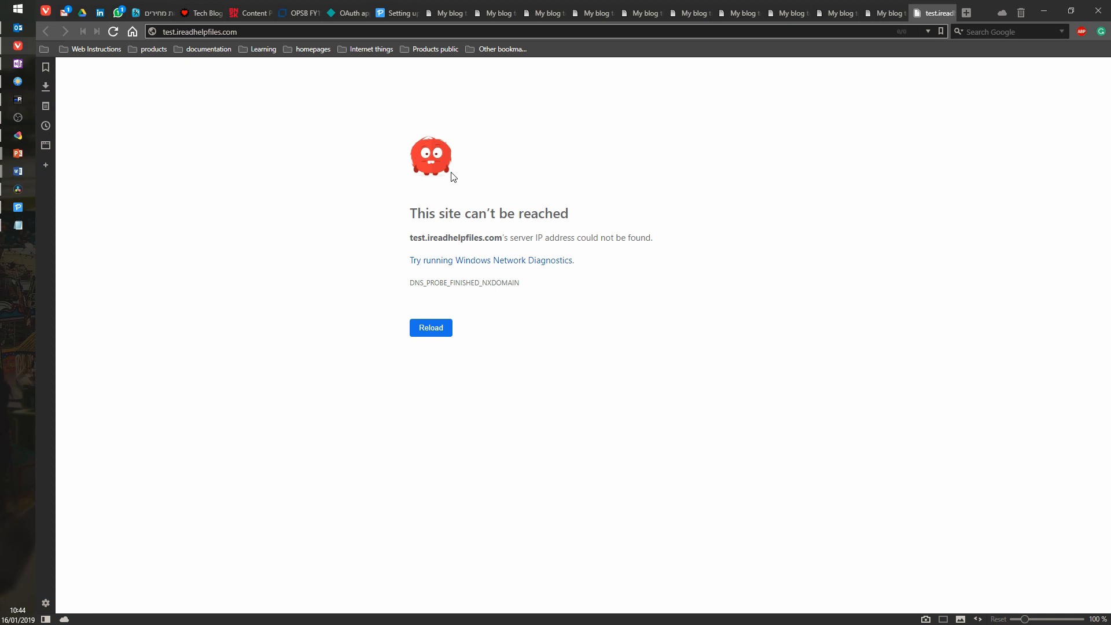
pyautogui.moveTo(349, 16)
pyautogui.moveTo(243, 33); pyautogui.dragTo(172, 27)
# Open ireadhelpfiles.com in the browser and examine its published home page
pyautogui.click(23, 207)
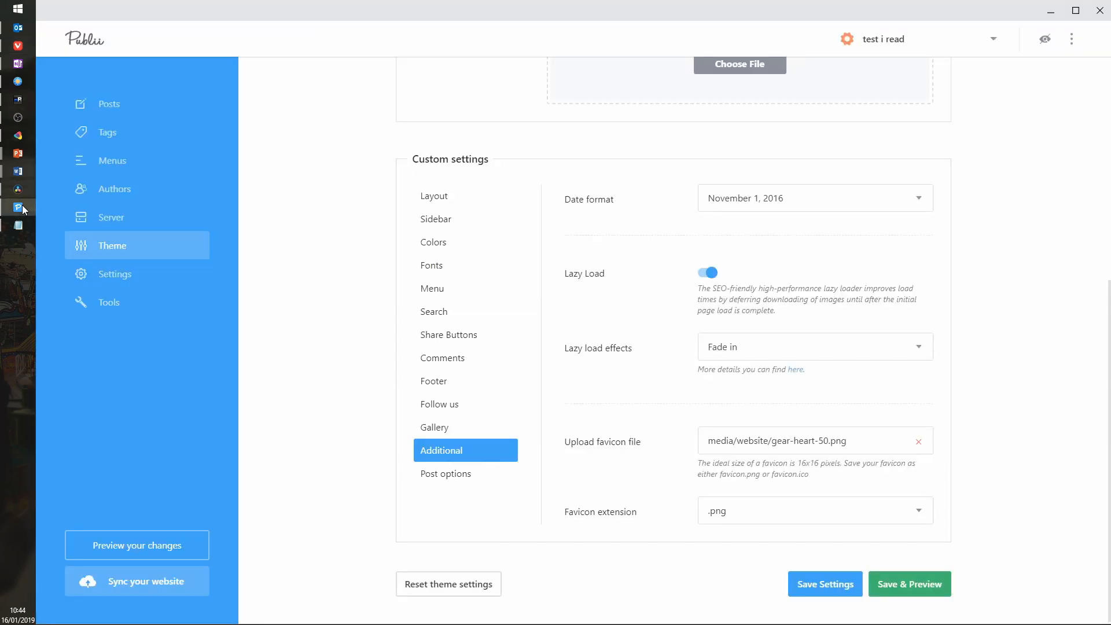
pyautogui.click(23, 207)
pyautogui.click(968, 13)
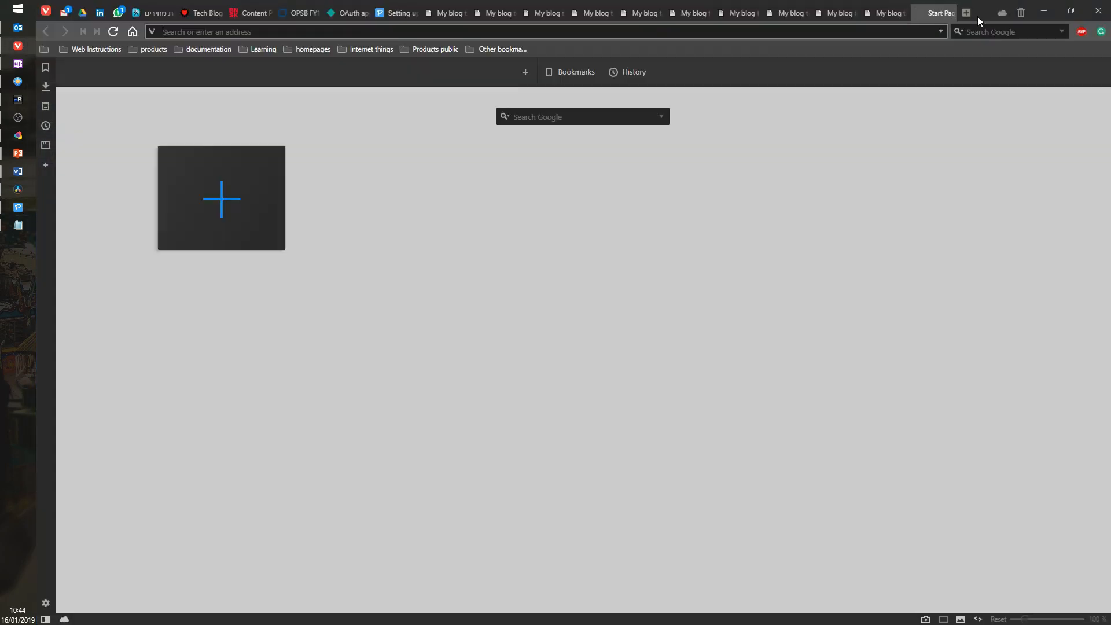
pyautogui.write('ireadhelpfiles.com/')
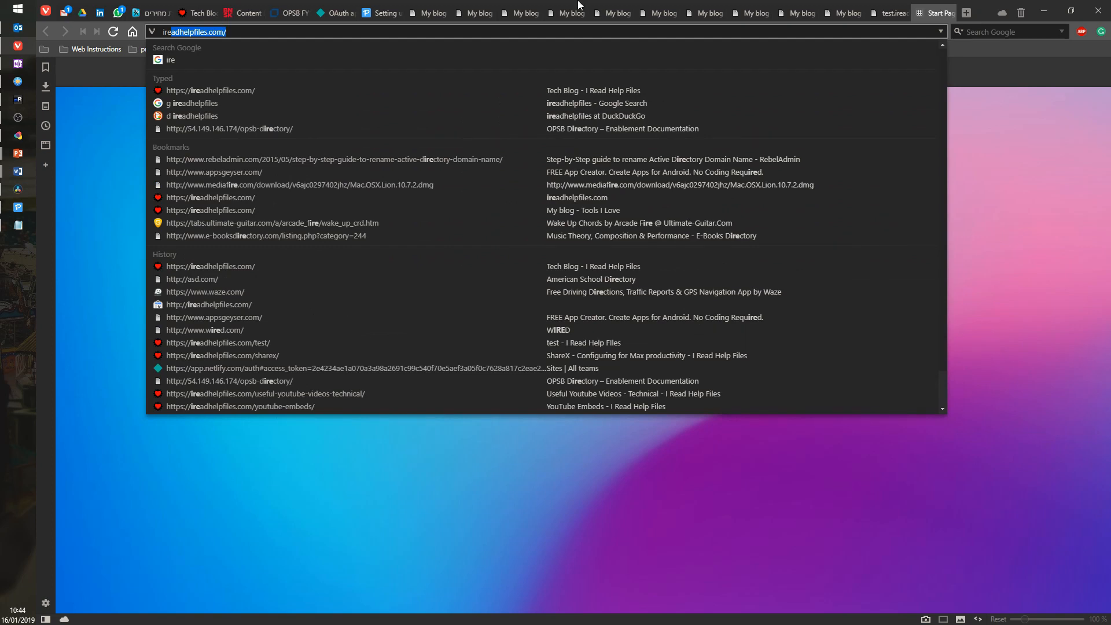
pyautogui.press('Return')
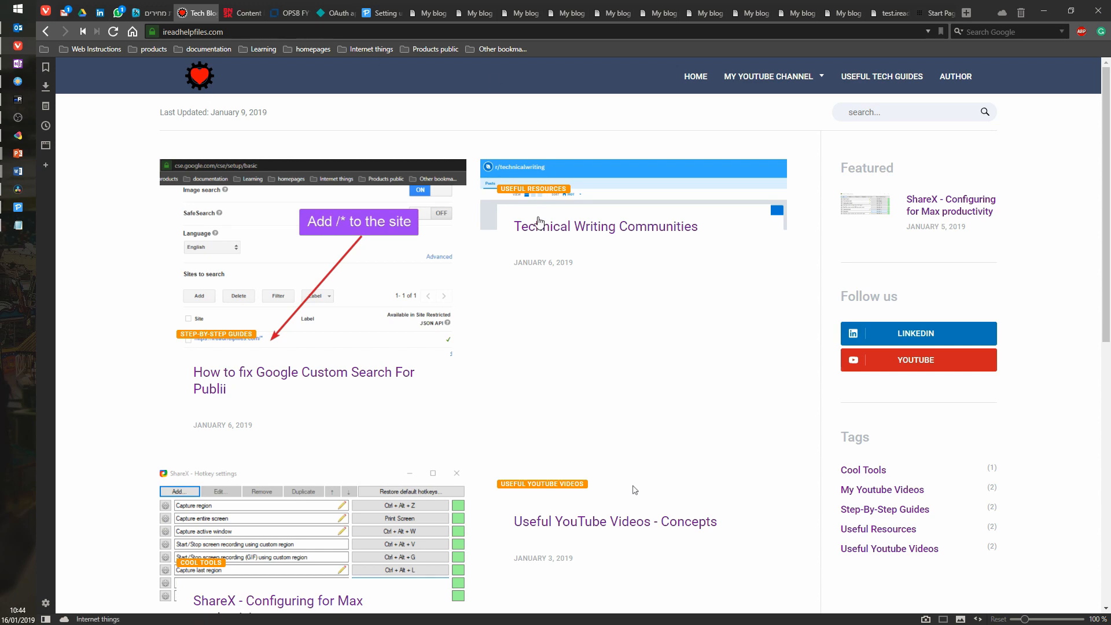
pyautogui.scroll(-8, 680, 301)
pyautogui.scroll(10, 660, 290)
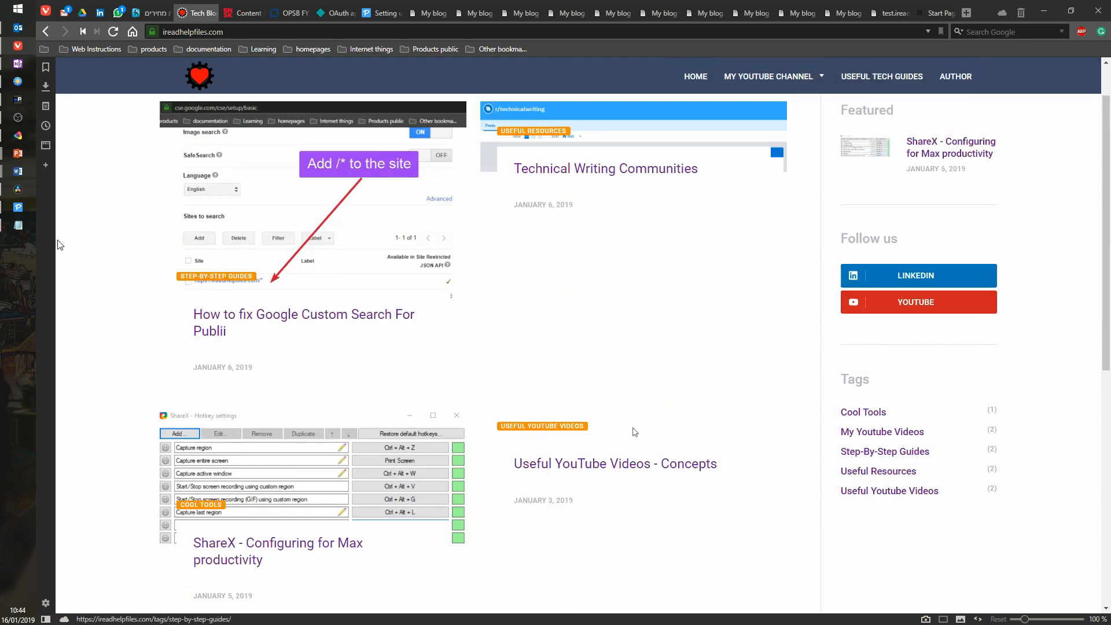
# Review the theme's Post options in Publii and set Display author name to Disabled
pyautogui.click(18, 207)
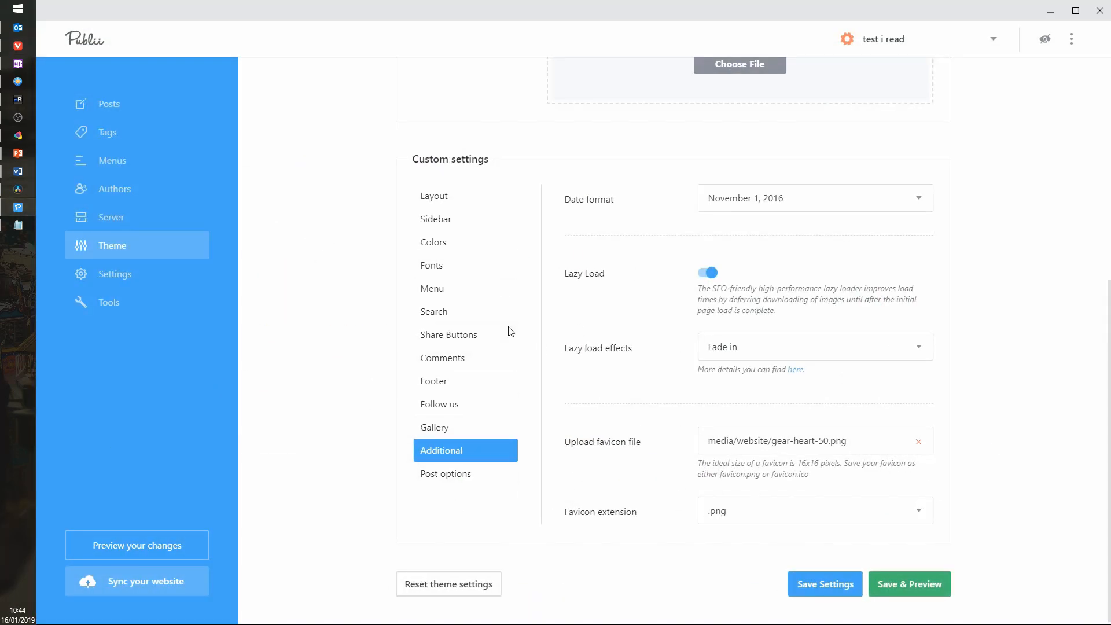
pyautogui.click(431, 472)
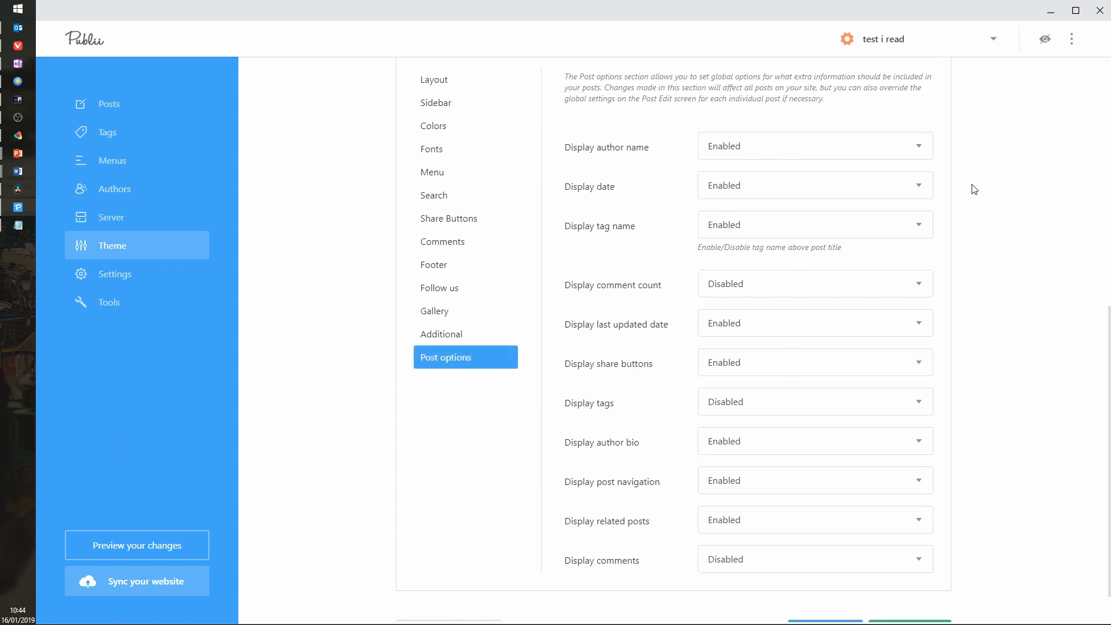
pyautogui.scroll(3, 995, 196)
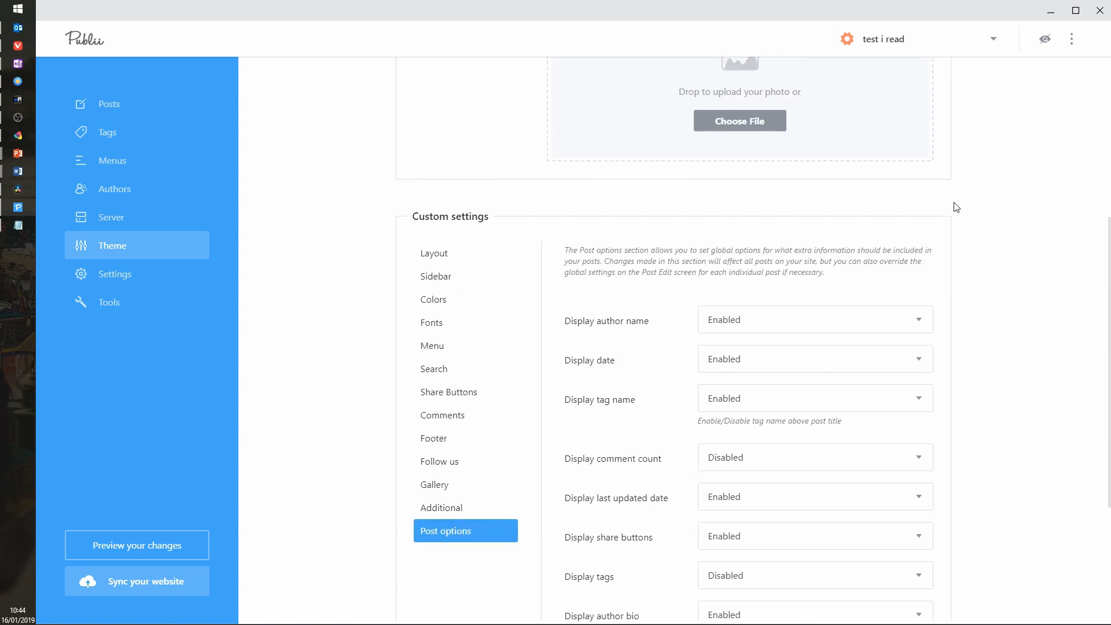
pyautogui.scroll(-3, 967, 214)
pyautogui.scroll(5, 981, 227)
pyautogui.scroll(-5, 982, 226)
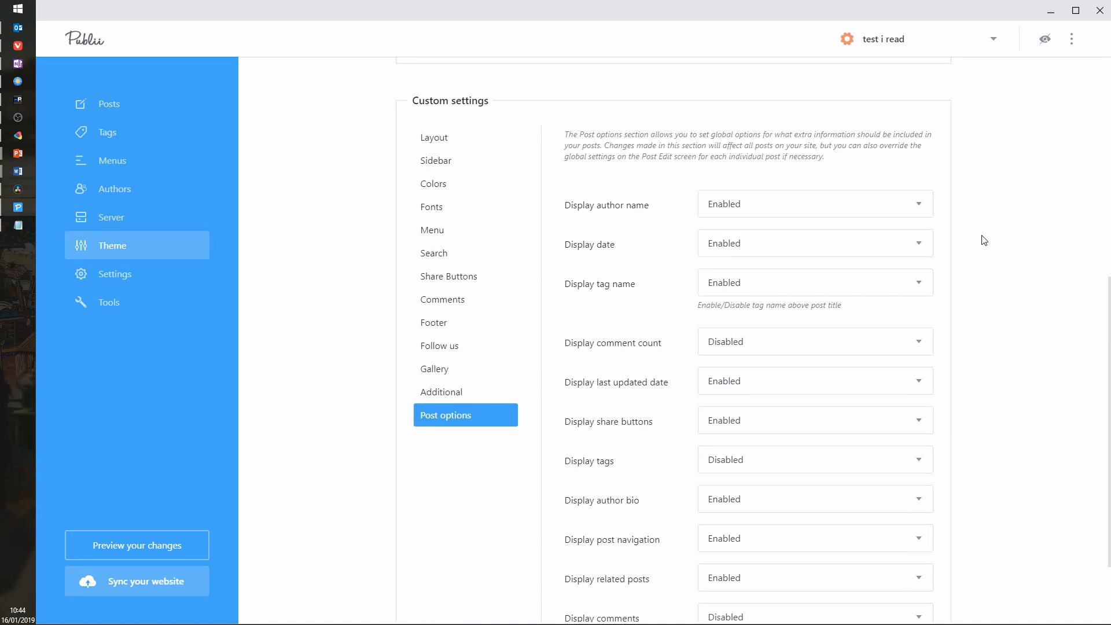
pyautogui.scroll(5, 991, 240)
pyautogui.scroll(-6, 991, 241)
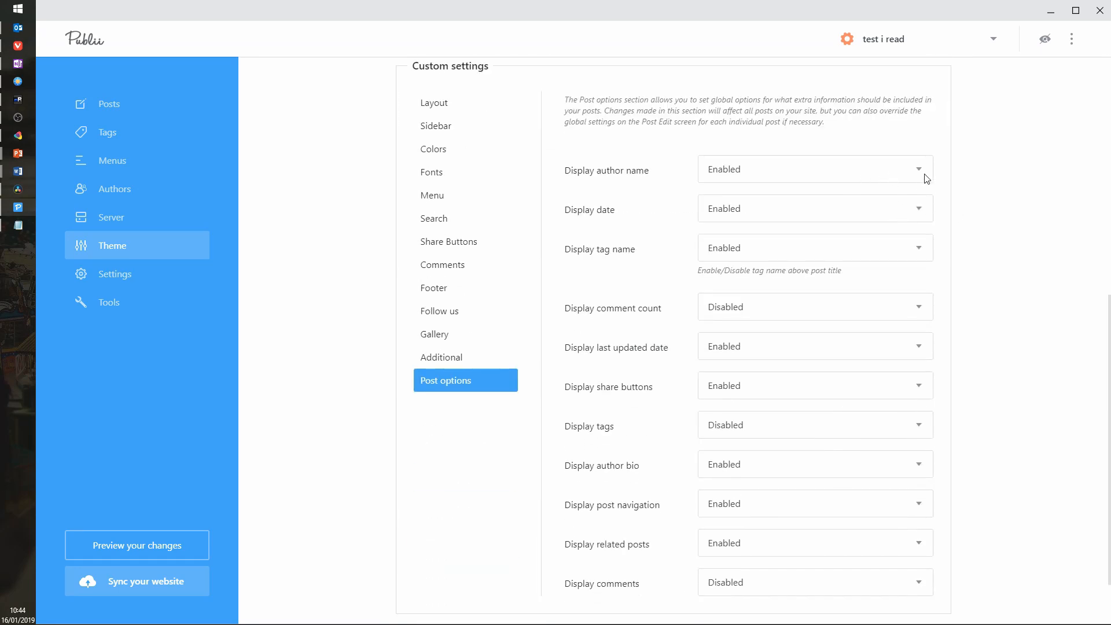
pyautogui.click(926, 175)
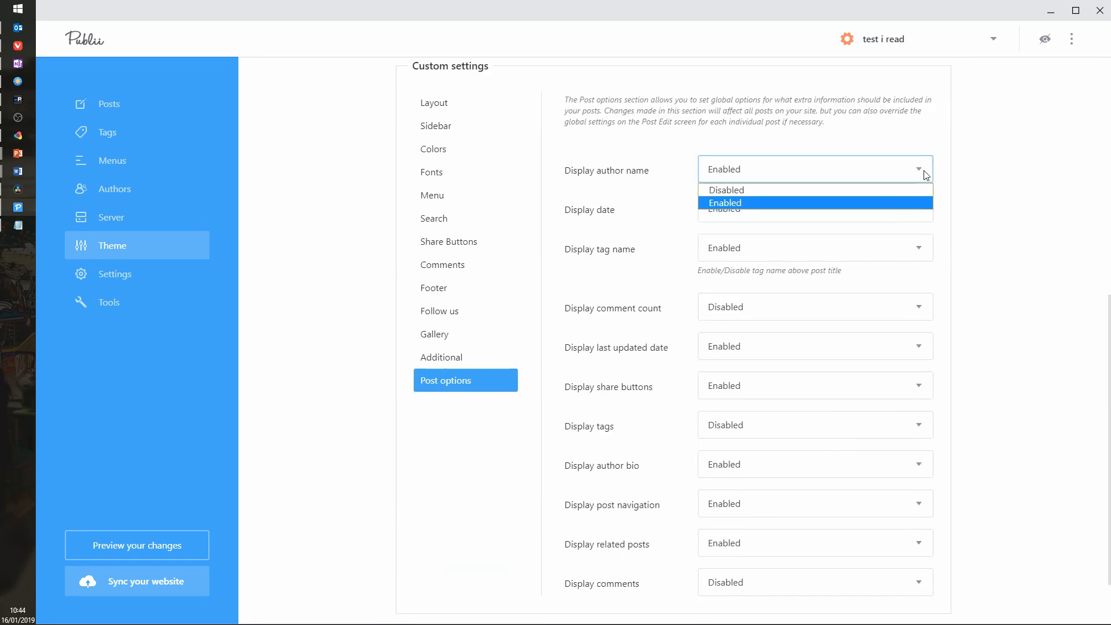
pyautogui.click(748, 190)
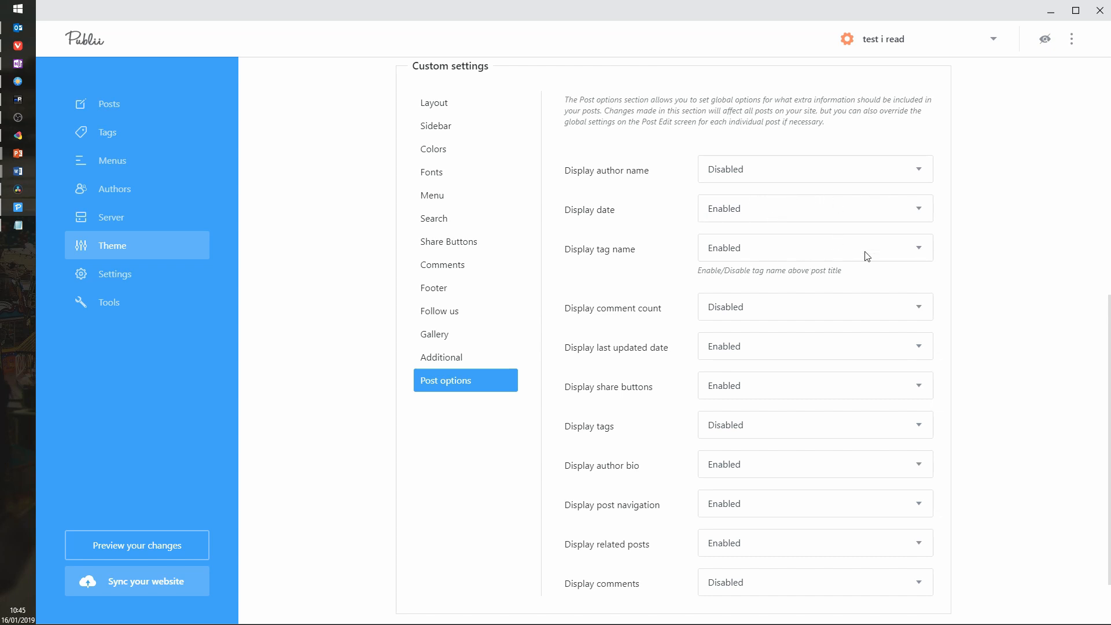
# Switch the Display tags post option to Enabled and back to Disabled
pyautogui.scroll(-2, 867, 256)
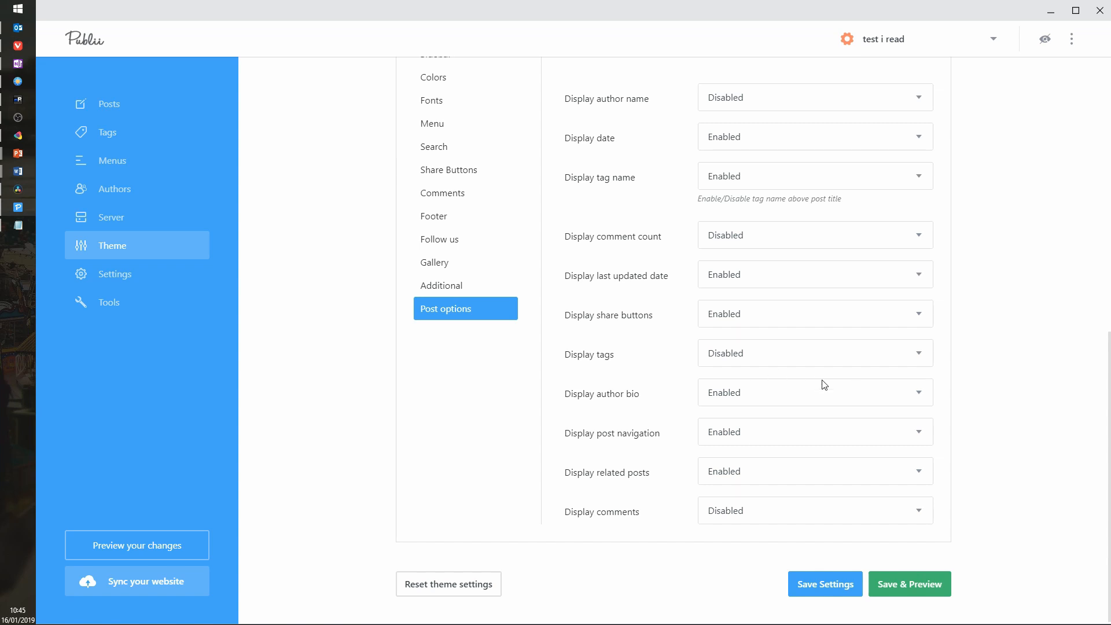
pyautogui.click(856, 354)
pyautogui.click(797, 387)
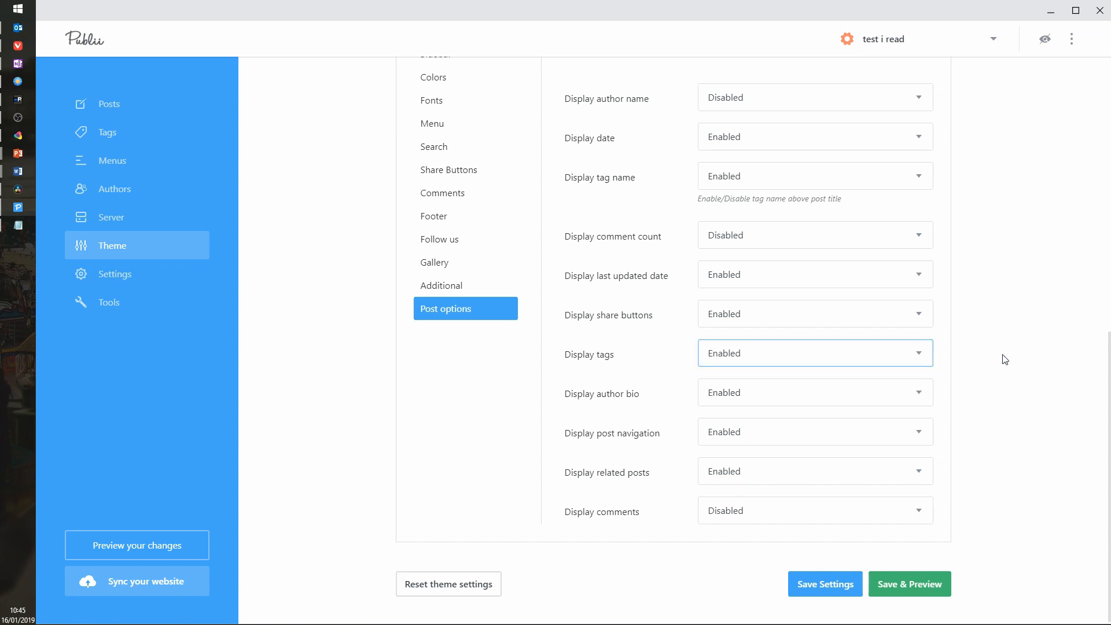
pyautogui.click(773, 359)
pyautogui.click(742, 374)
# Set Display author bio to Disabled and Display comments to Enabled in the post options, and save the theme settings
pyautogui.click(778, 398)
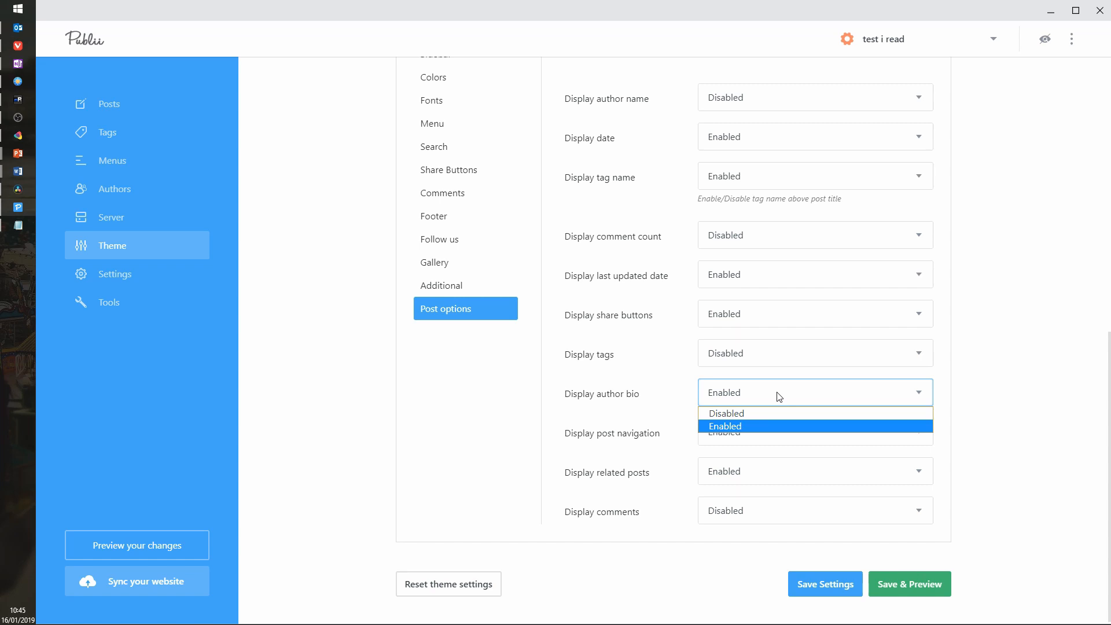
pyautogui.click(749, 414)
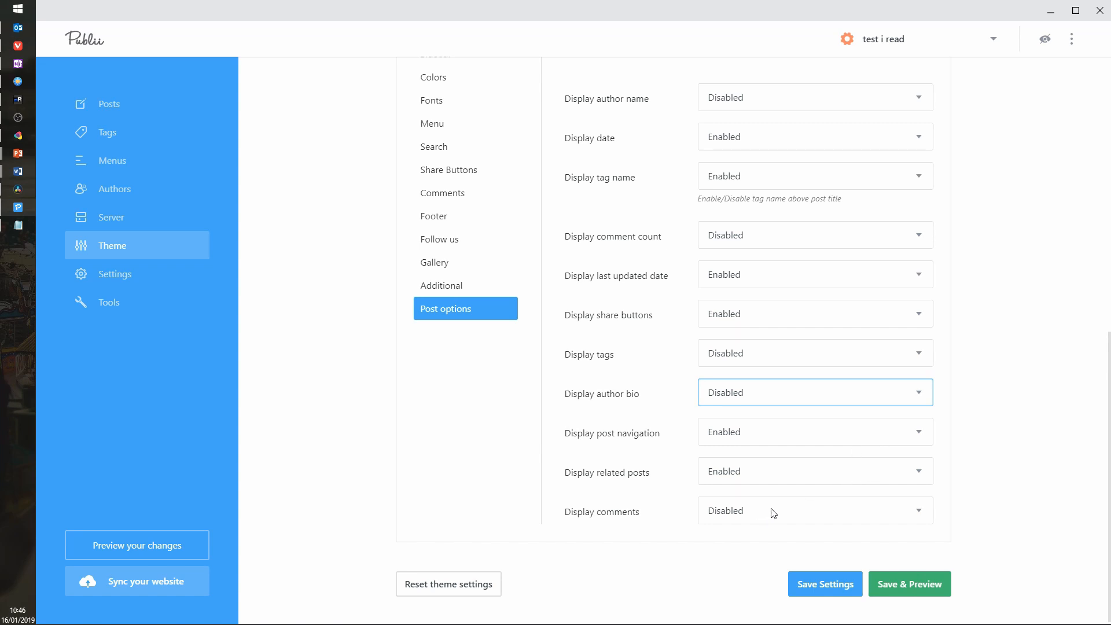
pyautogui.click(789, 512)
pyautogui.click(743, 544)
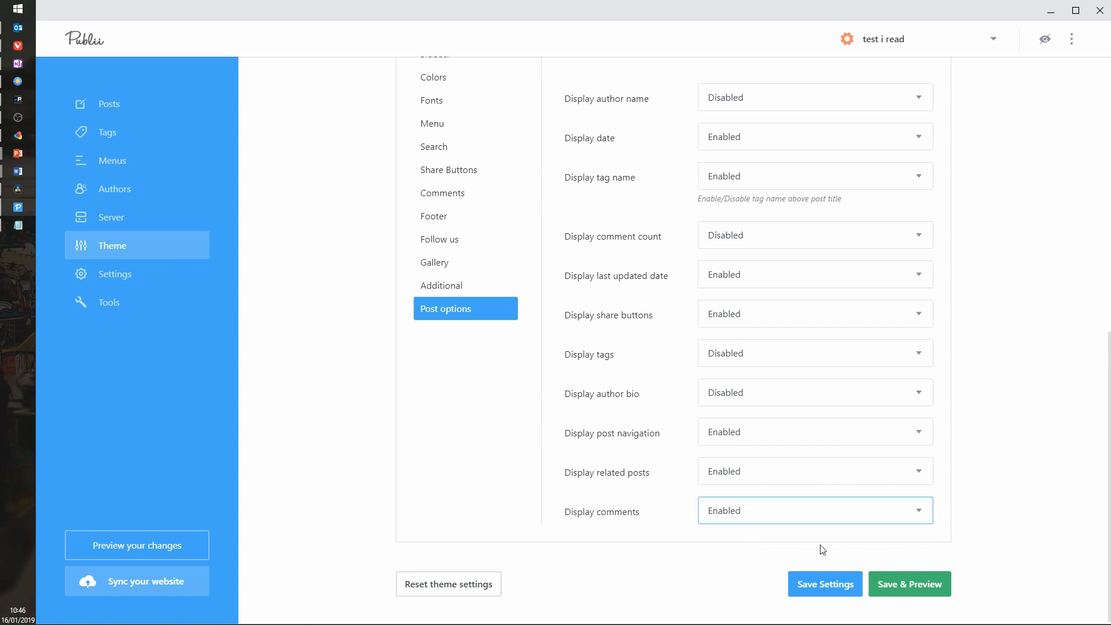
pyautogui.click(860, 583)
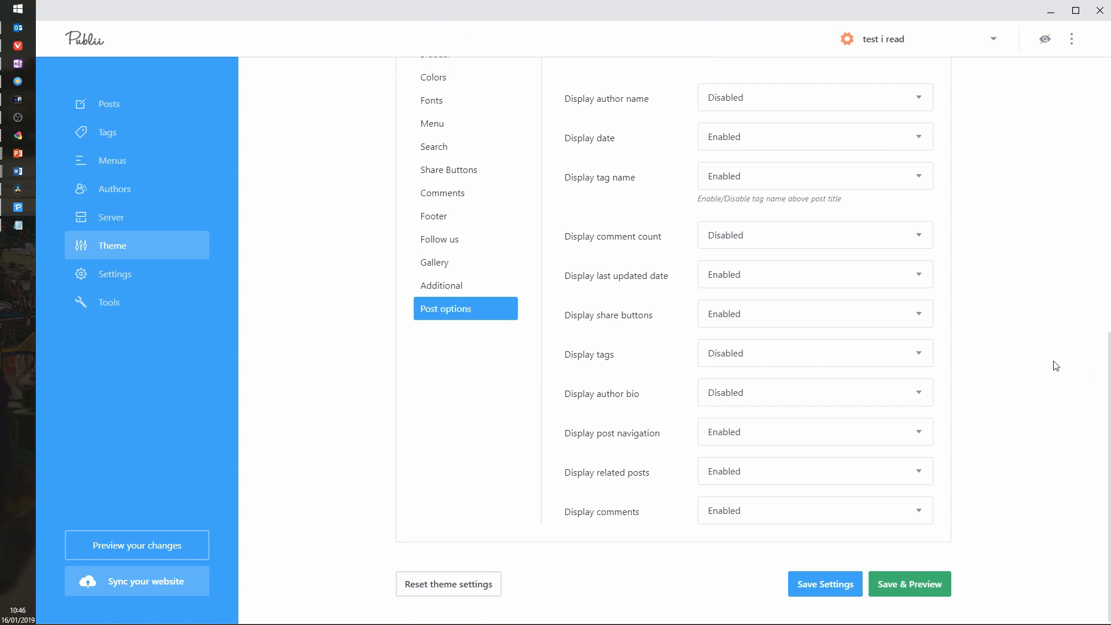
# Create a new site menu named "main menu"
pyautogui.scroll(9, 1051, 364)
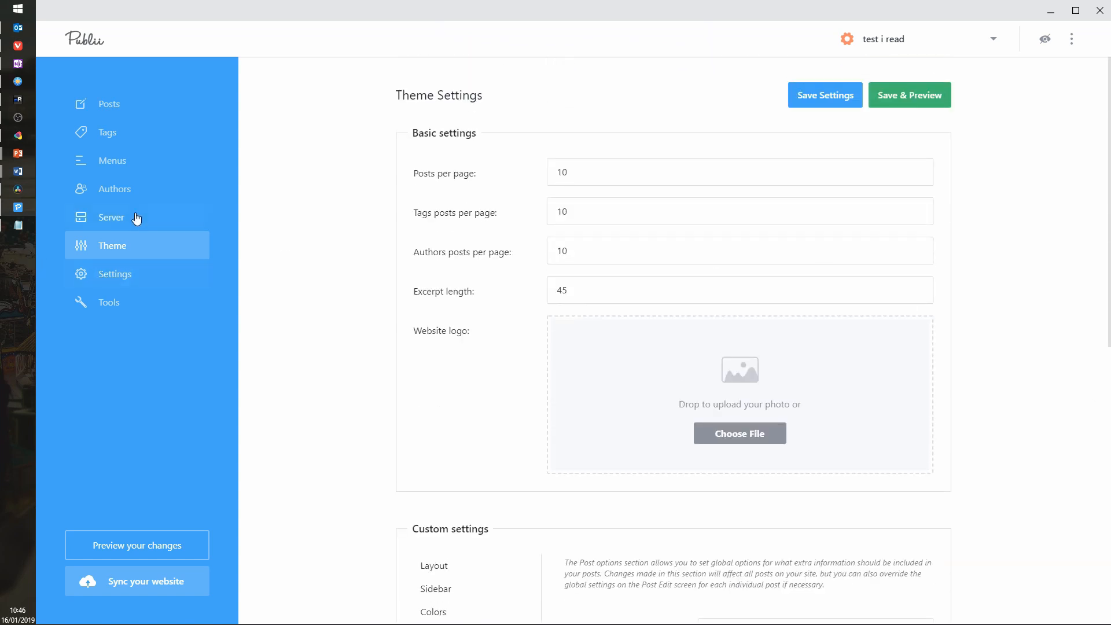
pyautogui.click(122, 193)
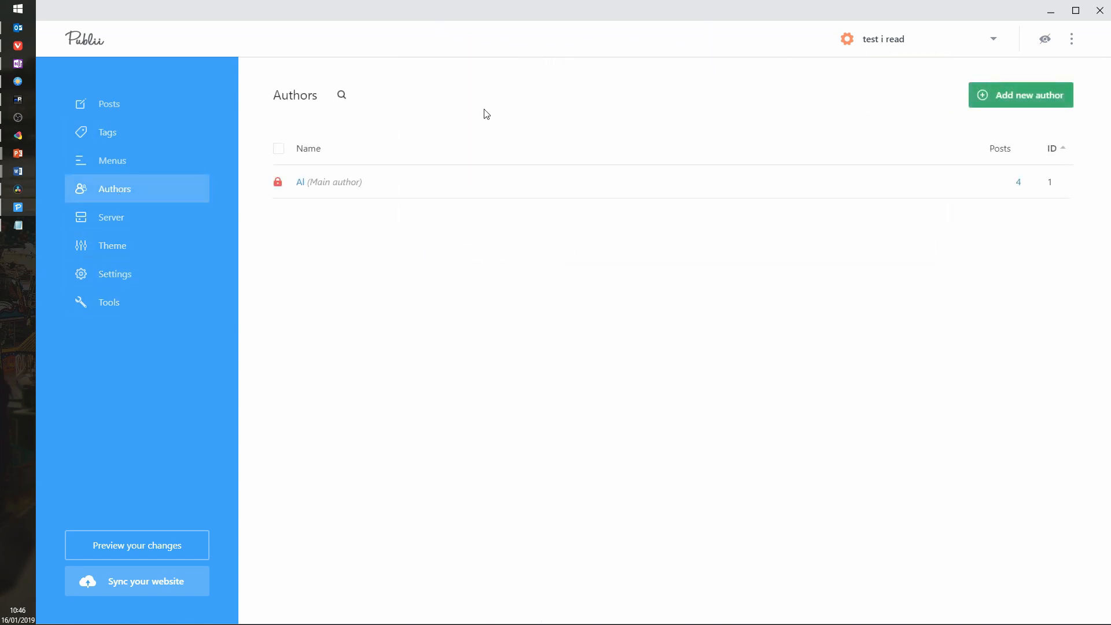
pyautogui.click(108, 168)
pyautogui.click(673, 441)
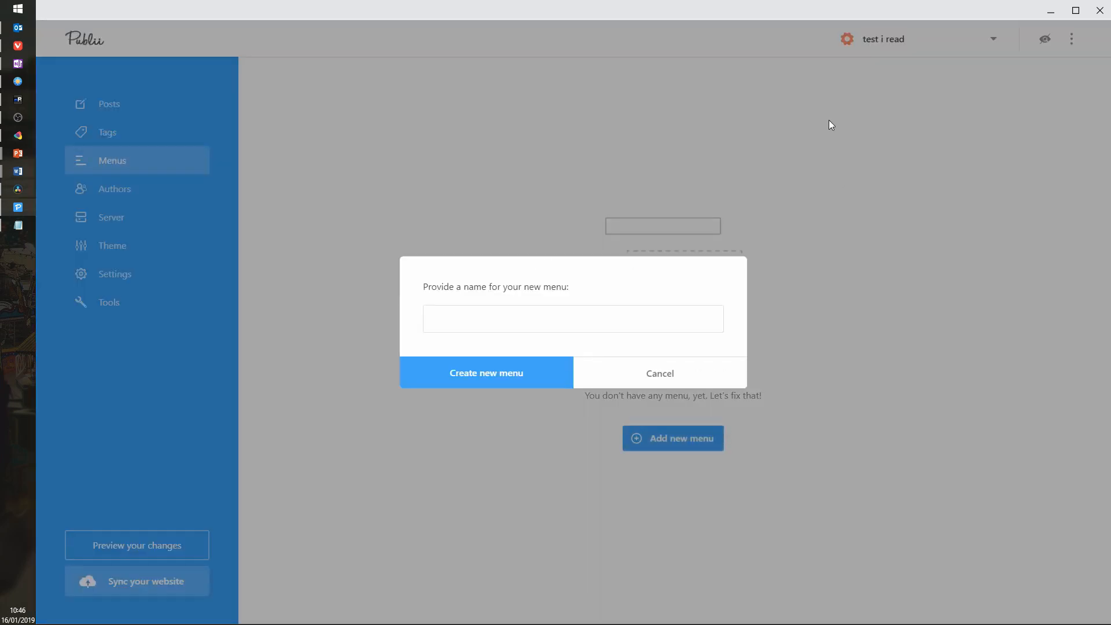
pyautogui.click(485, 325)
pyautogui.write('ma')
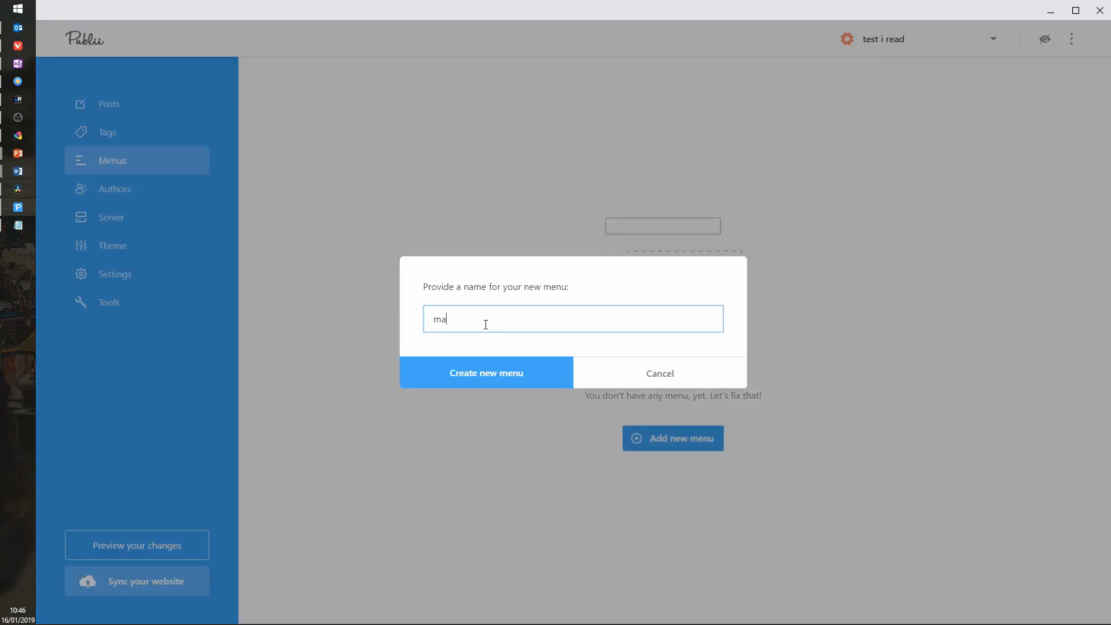
pyautogui.write('in menu')
pyautogui.click(499, 374)
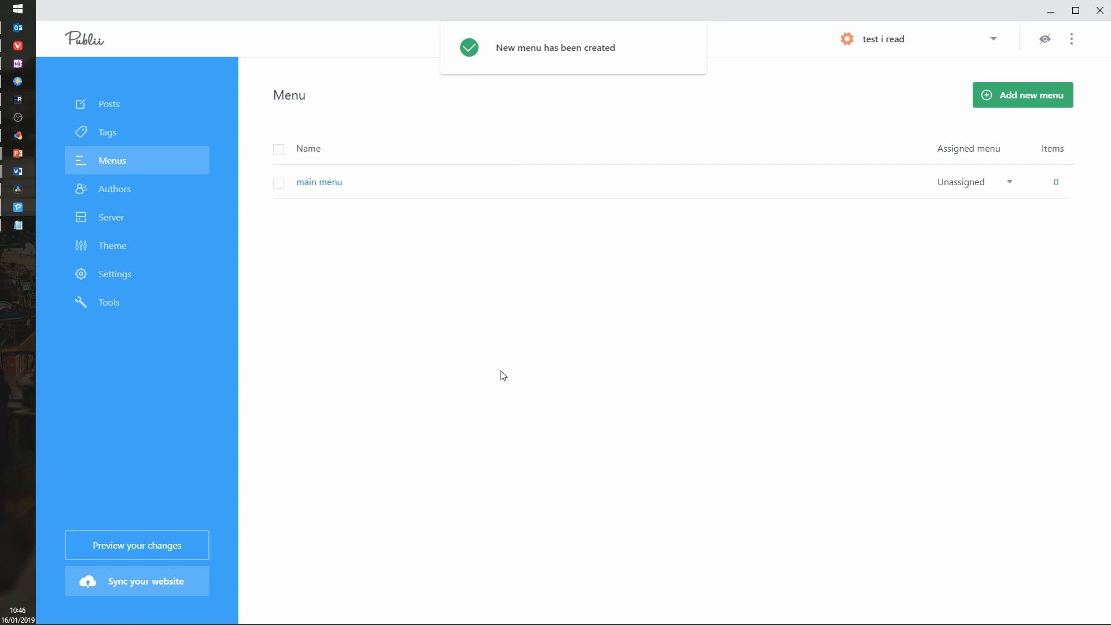
# Add a menu item labelled "test" to the main menu as a Post link to the TEst 1 Copy Copy post
pyautogui.click(334, 186)
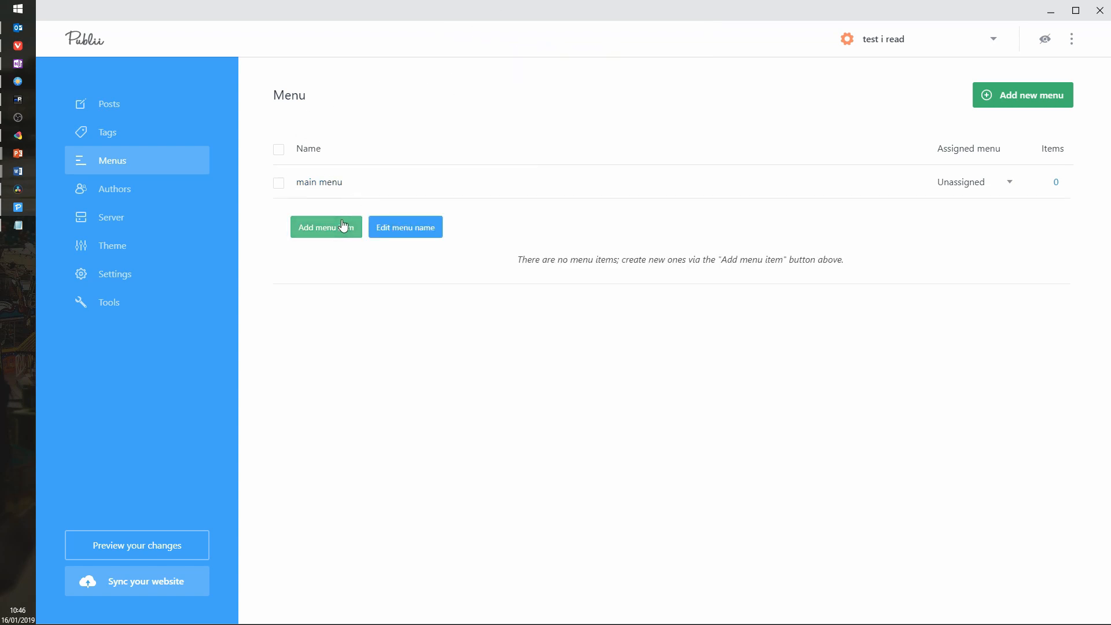
pyautogui.click(327, 233)
pyautogui.click(1015, 138)
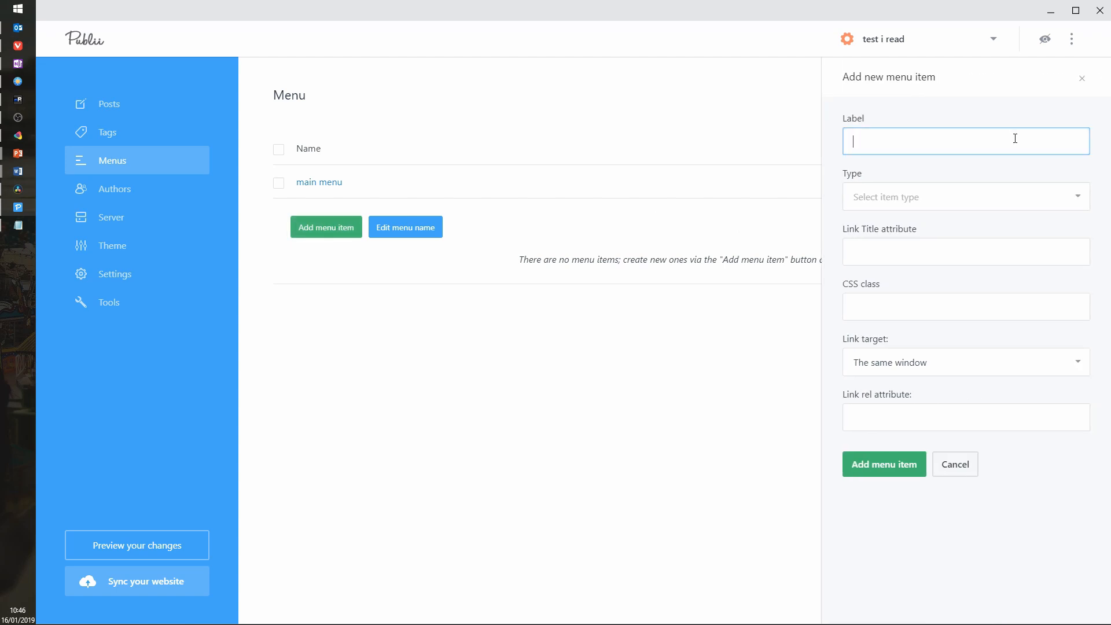
pyautogui.write('test')
pyautogui.click(992, 195)
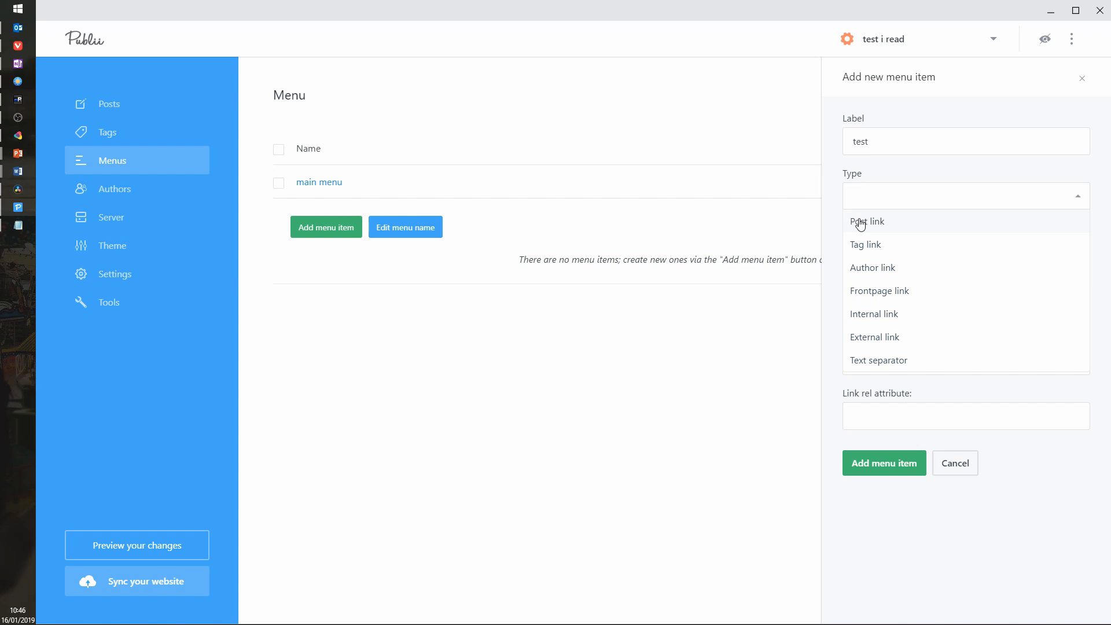
pyautogui.click(884, 222)
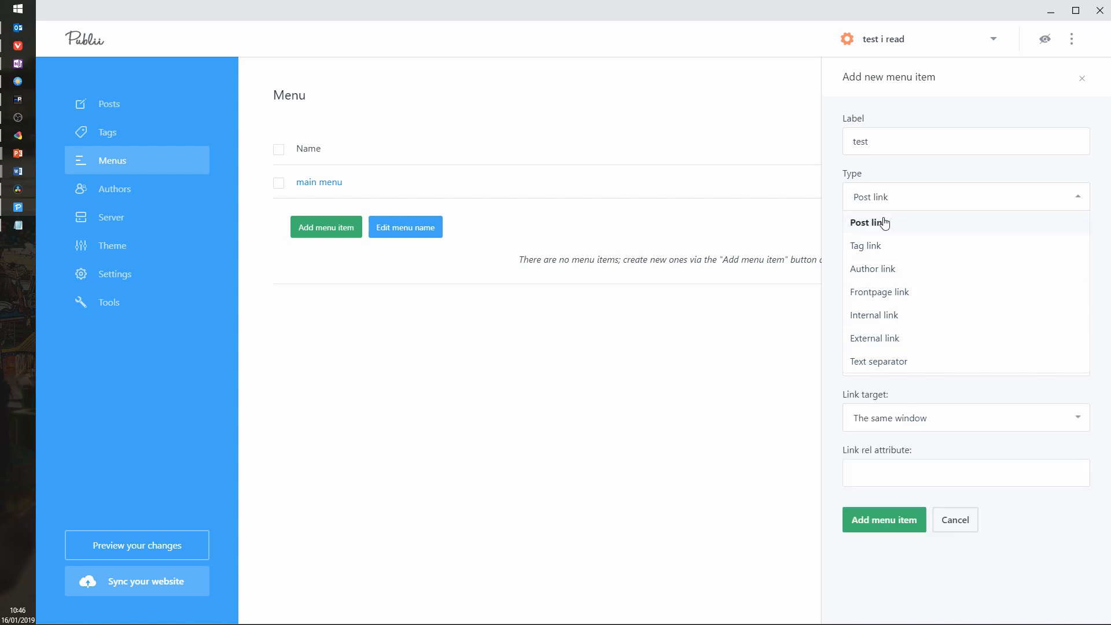
pyautogui.click(884, 222)
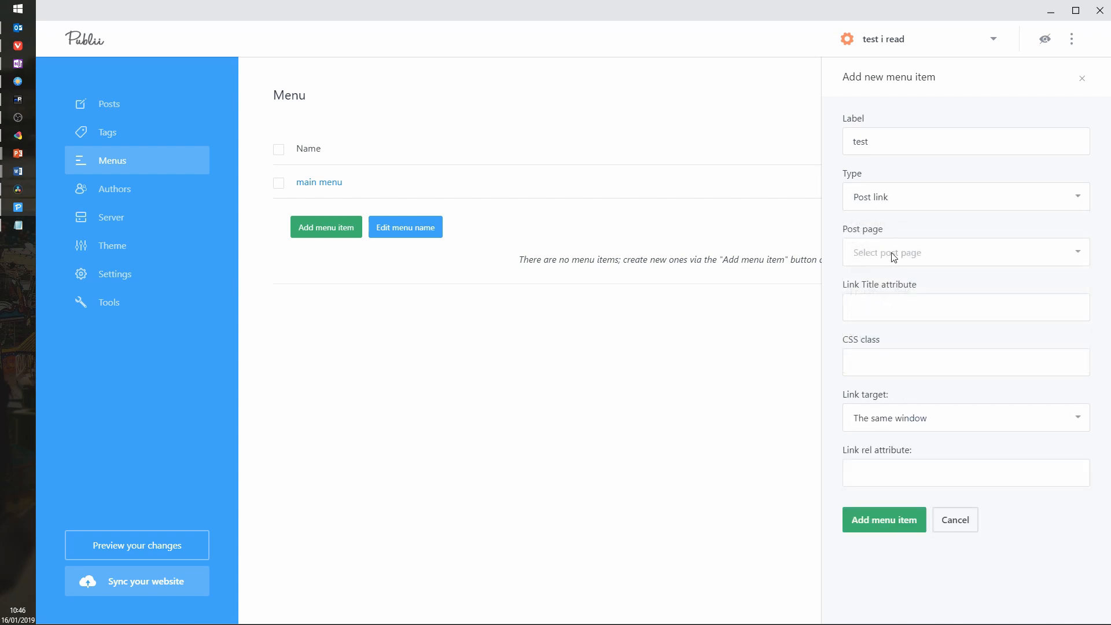
pyautogui.click(941, 252)
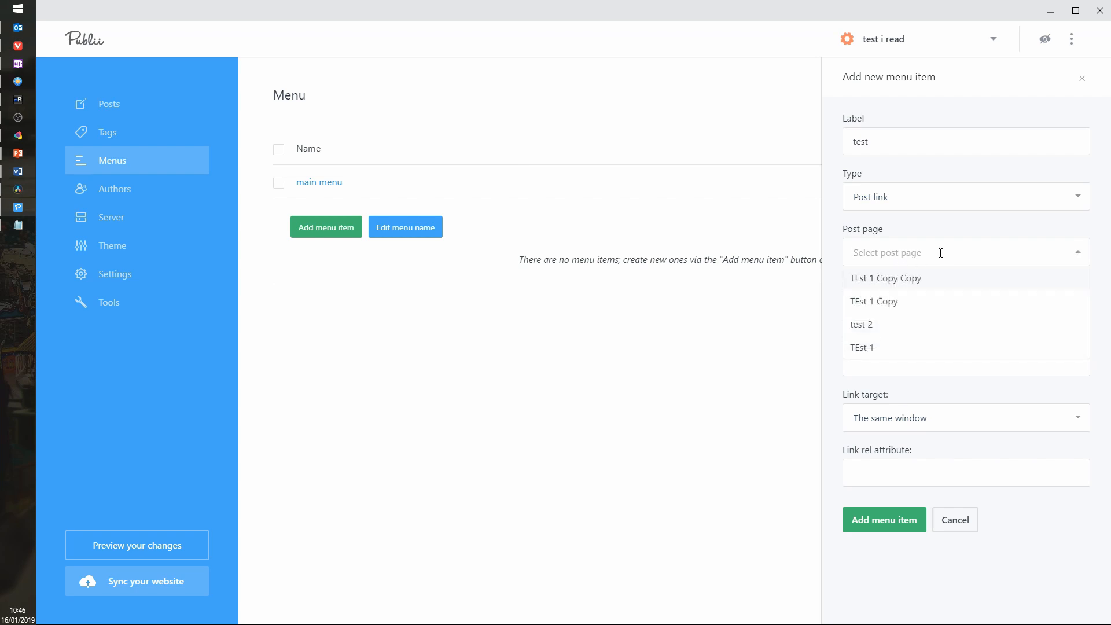
pyautogui.click(901, 280)
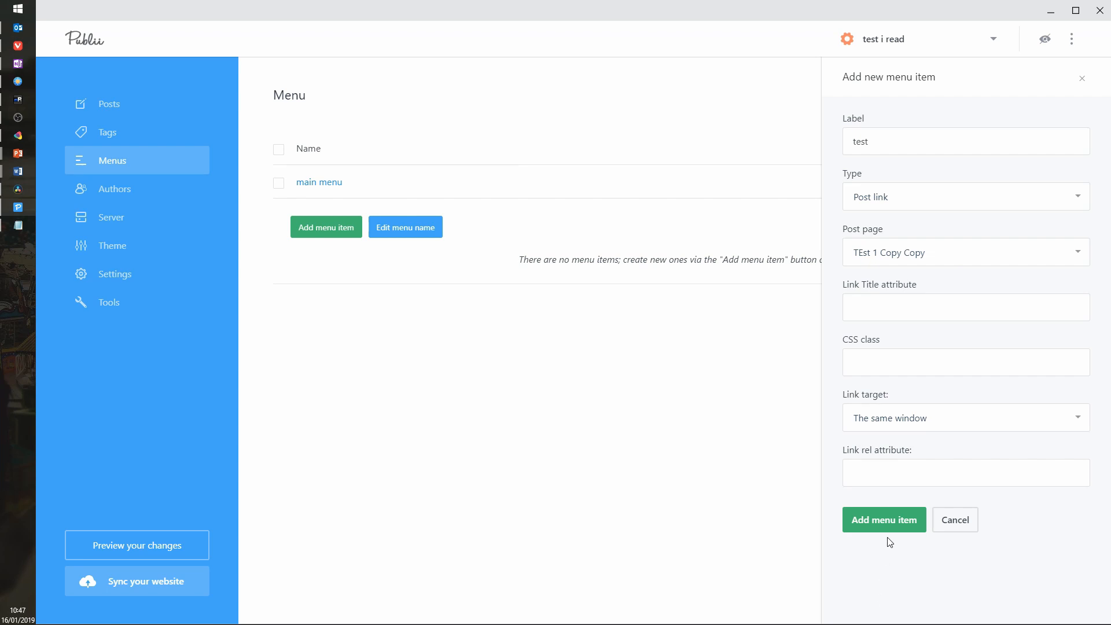
pyautogui.click(887, 522)
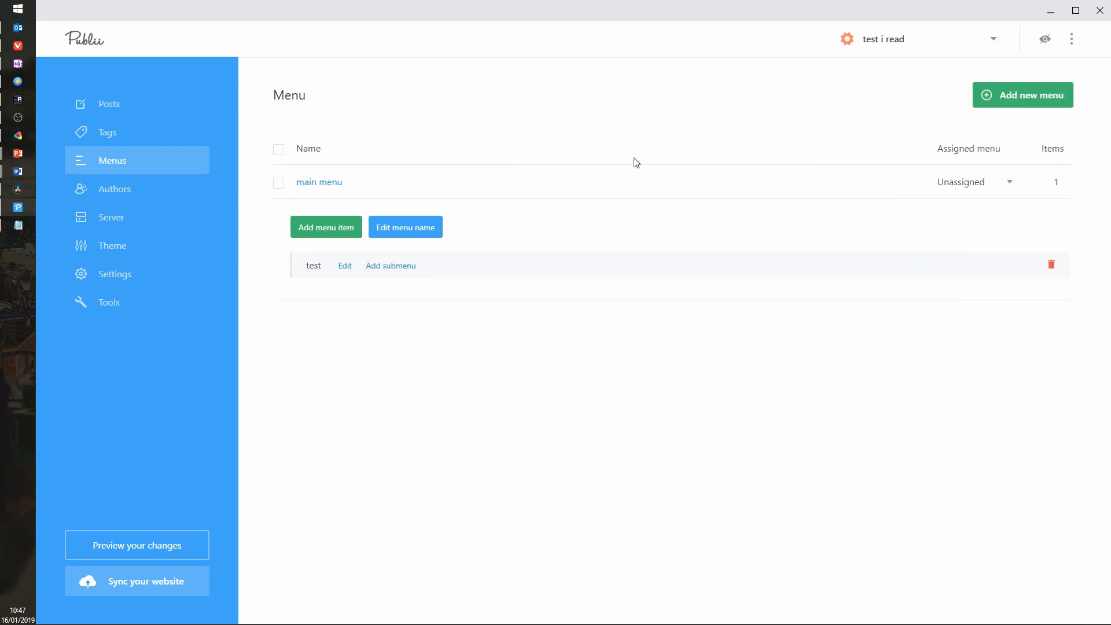
# Add a Text separator item labelled "sep1" to the main menu
pyautogui.click(342, 234)
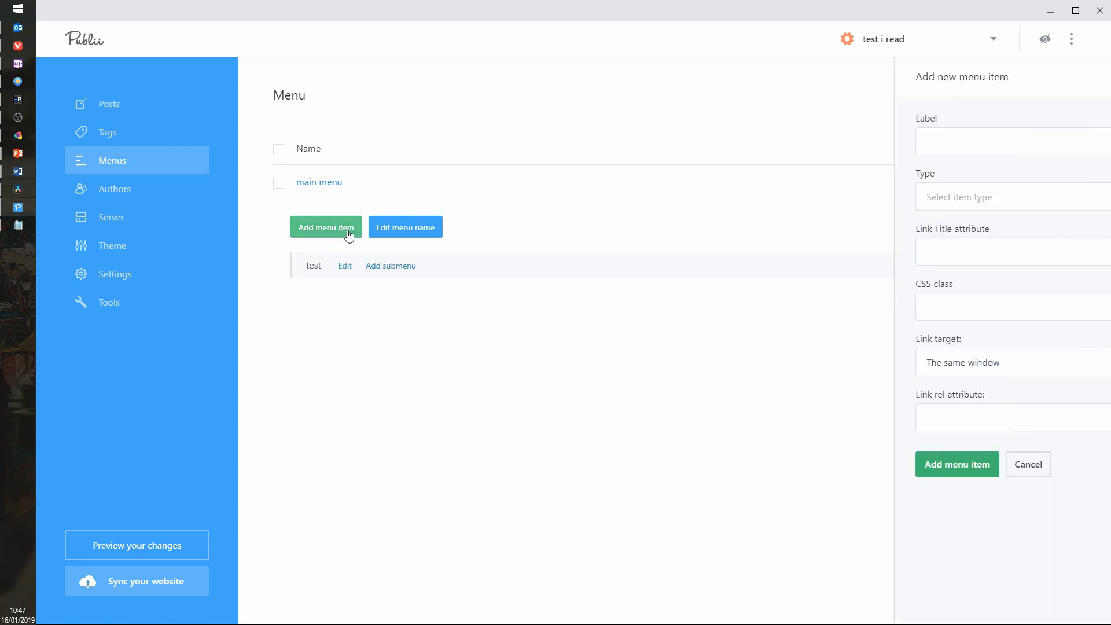
pyautogui.click(979, 137)
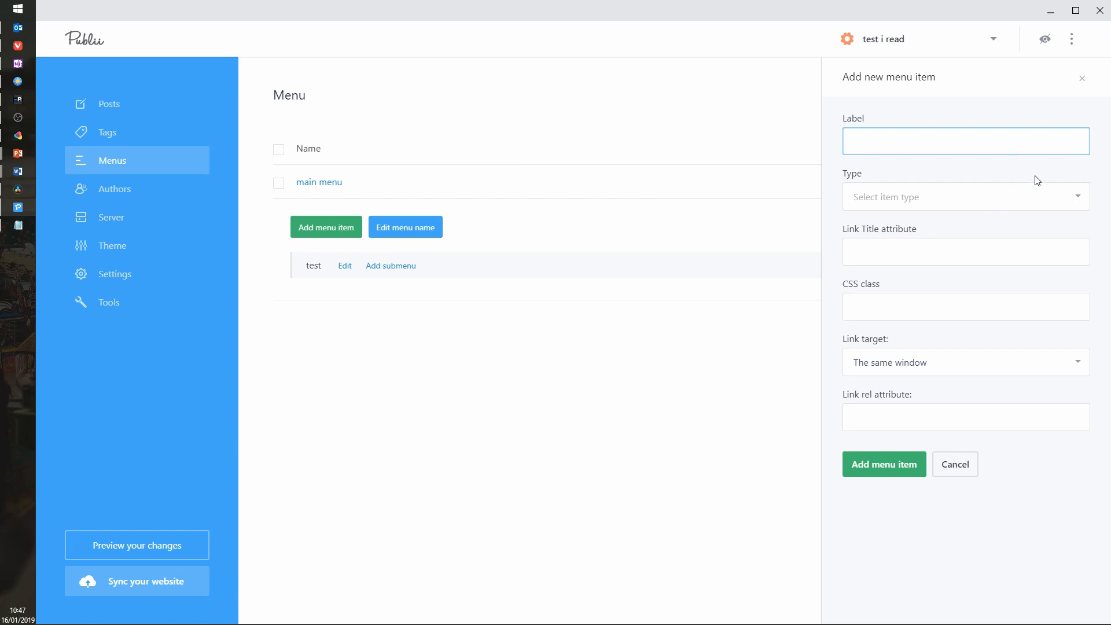
pyautogui.click(931, 195)
pyautogui.click(891, 362)
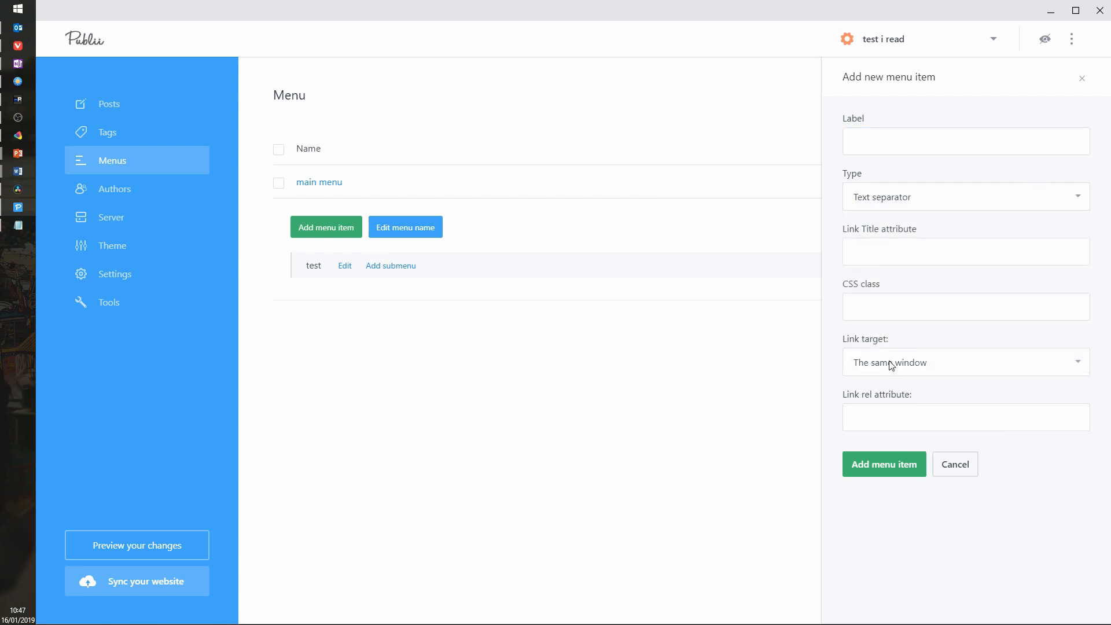
pyautogui.click(877, 476)
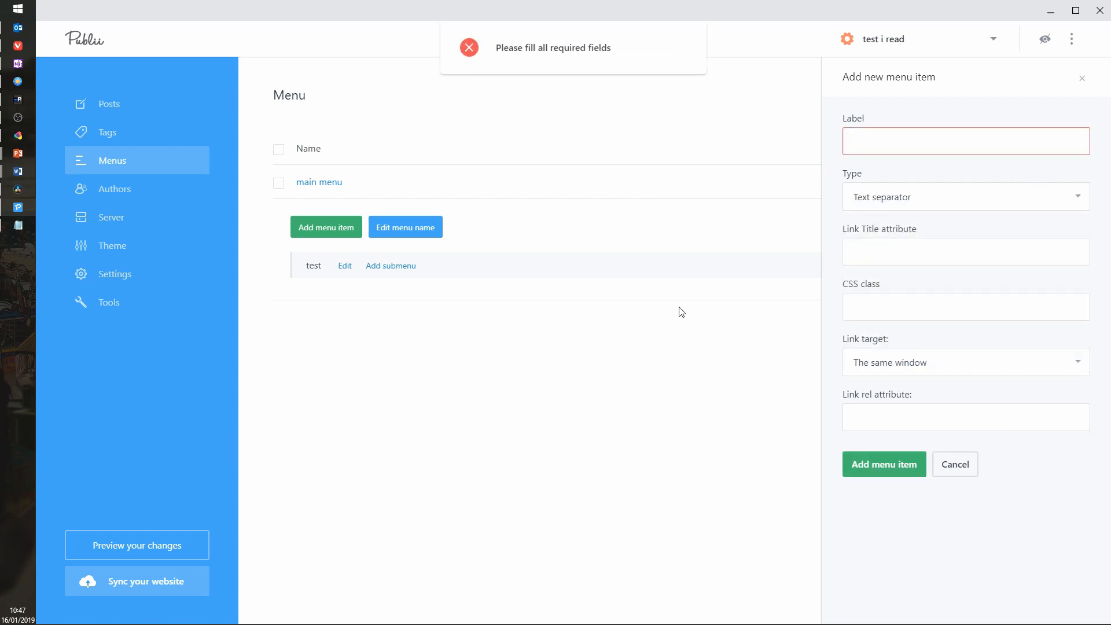
pyautogui.click(944, 148)
pyautogui.write('sep1')
pyautogui.click(884, 464)
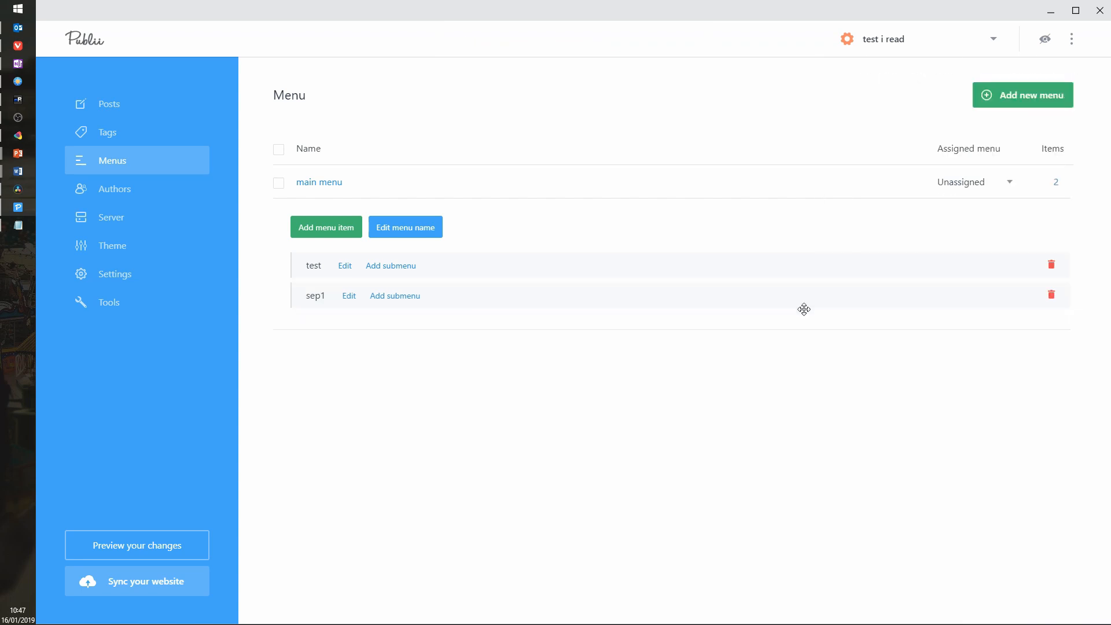
# Add a menu item labelled "test2" to the main menu as a Post link to the TEst 1 Copy post
pyautogui.click(339, 231)
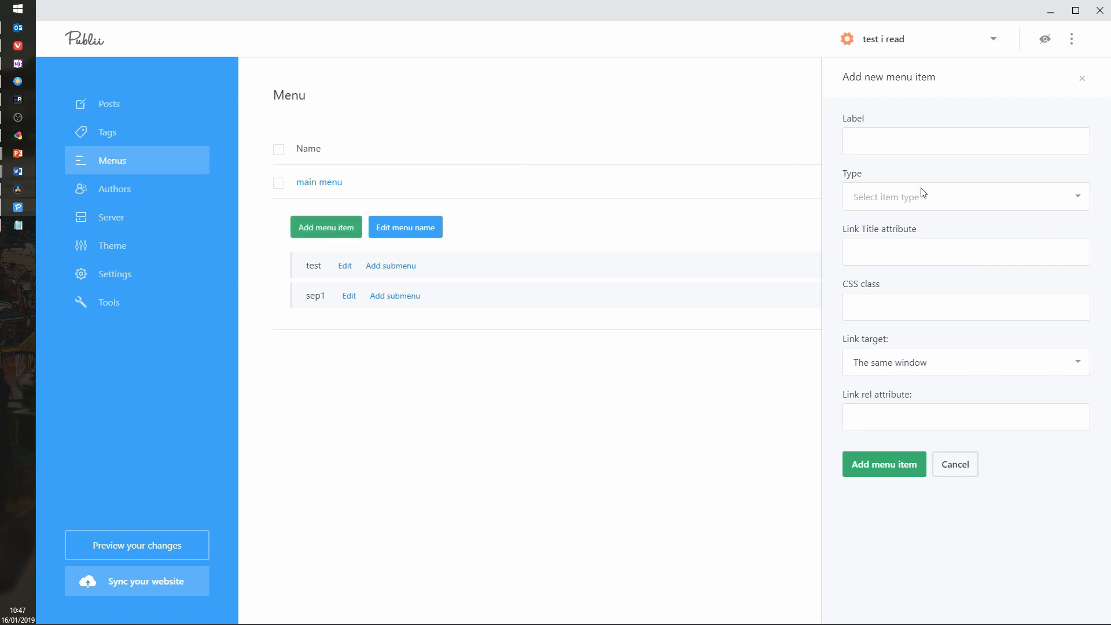
pyautogui.click(893, 148)
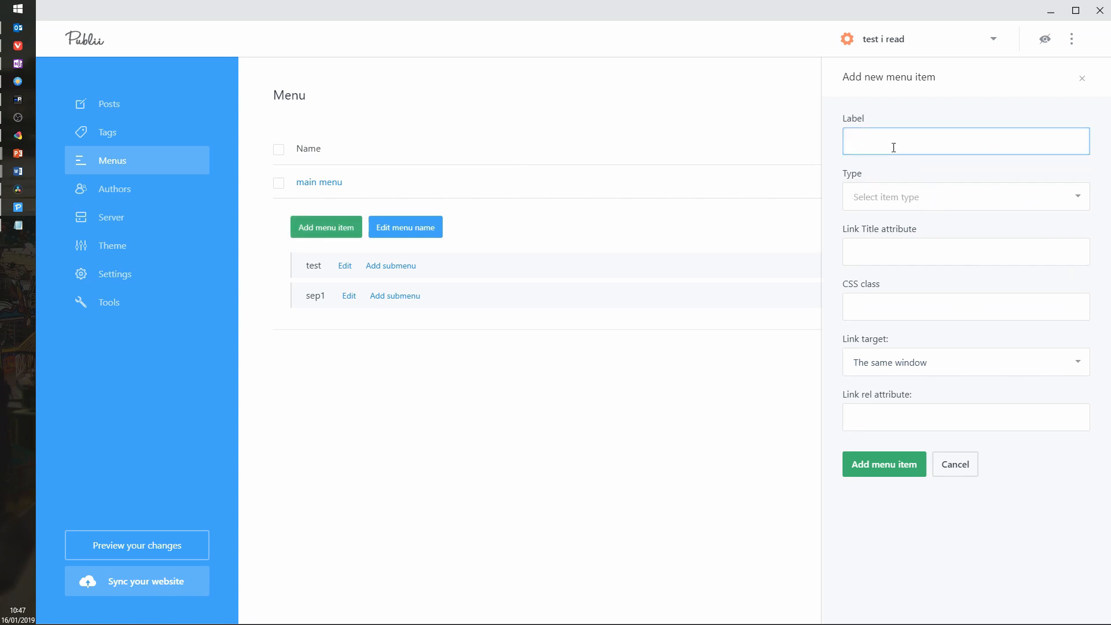
pyautogui.click(973, 196)
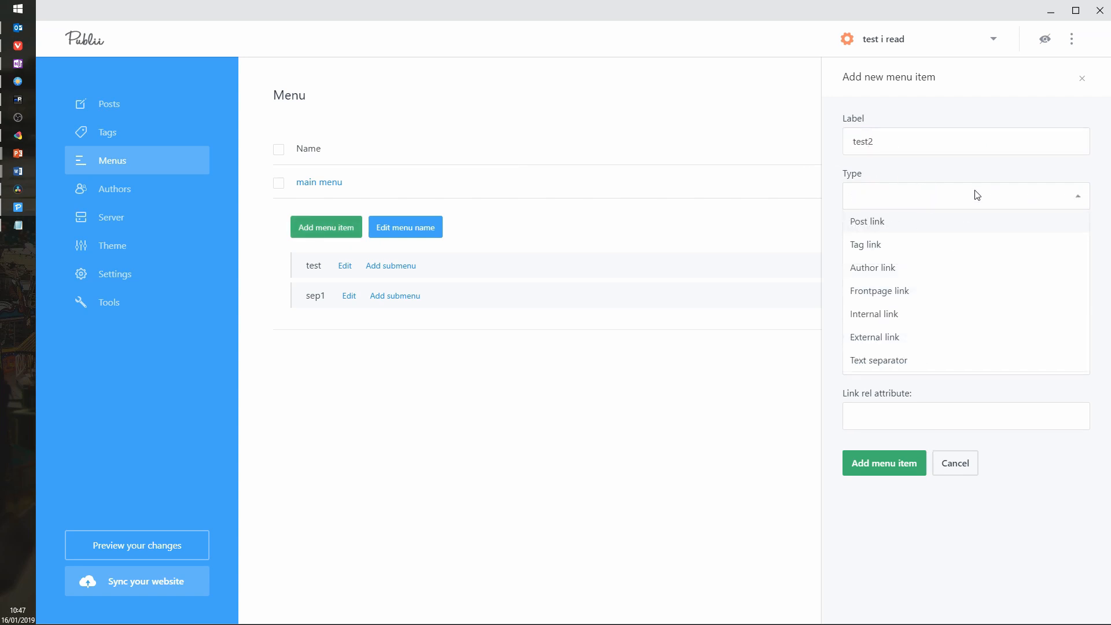
pyautogui.click(887, 224)
pyautogui.click(937, 253)
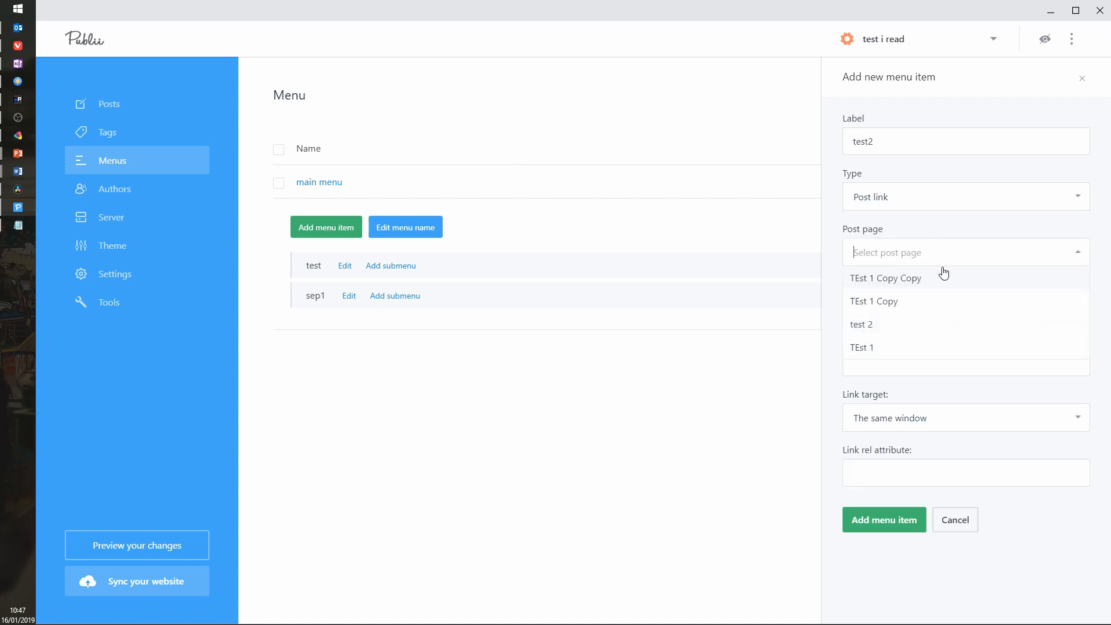
pyautogui.click(900, 304)
pyautogui.click(884, 519)
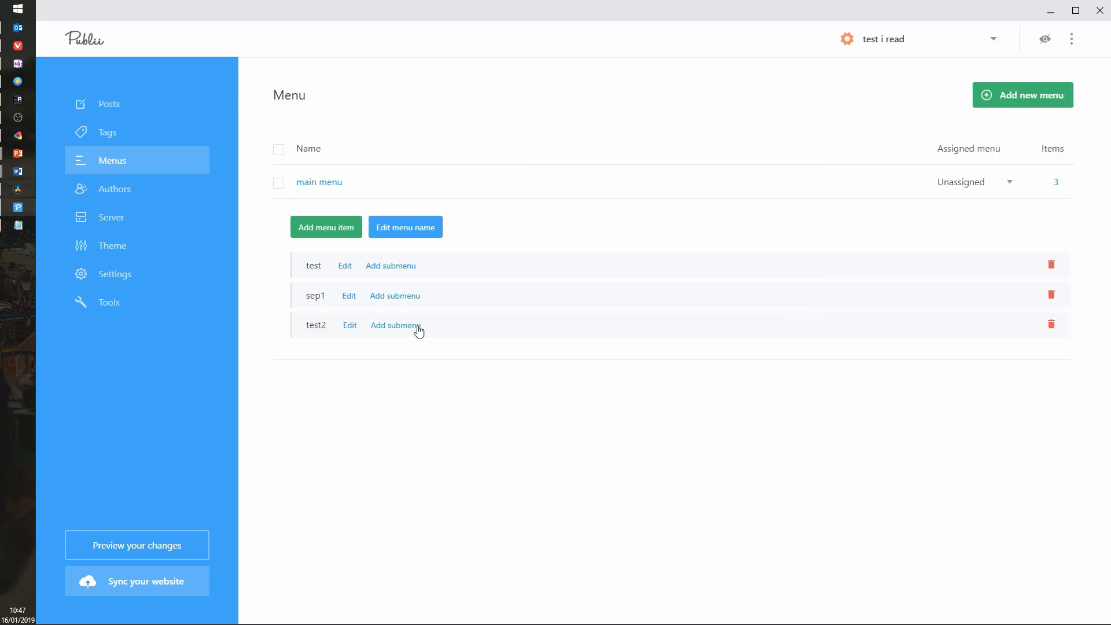
# Add a submenu item labelled "sub2" under test2 as an Author link to the site author's page
pyautogui.click(395, 326)
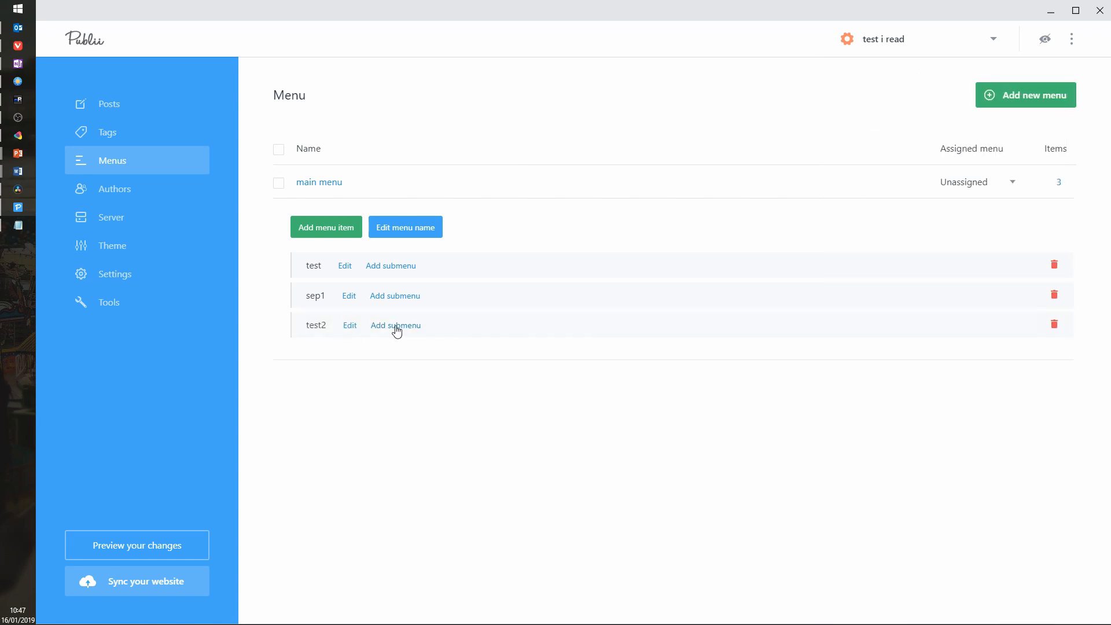
pyautogui.click(933, 141)
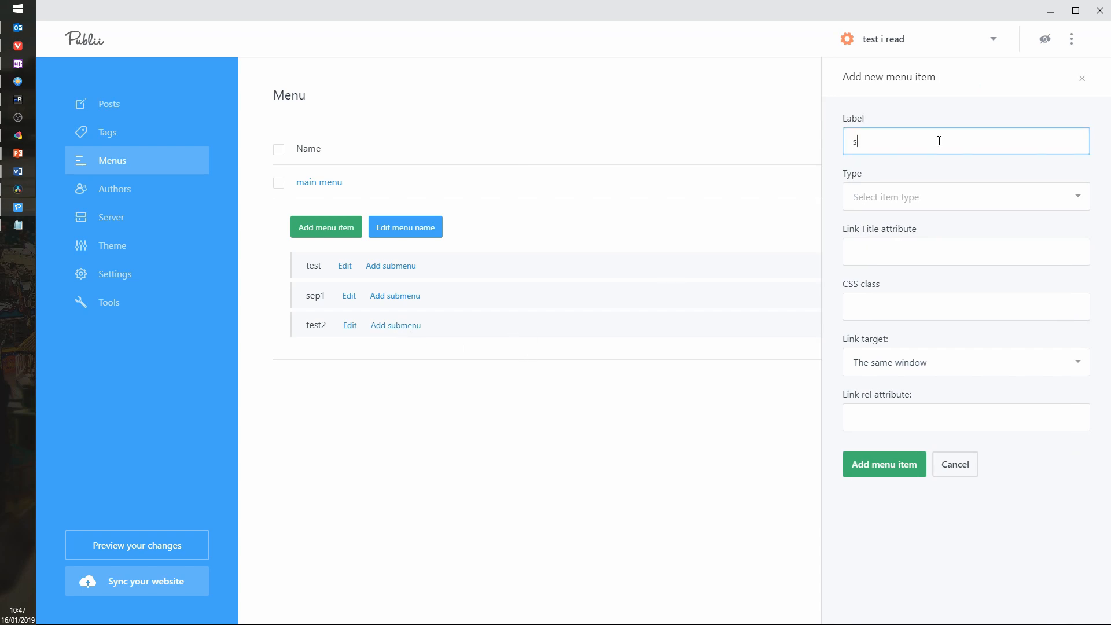
pyautogui.click(933, 199)
pyautogui.click(937, 274)
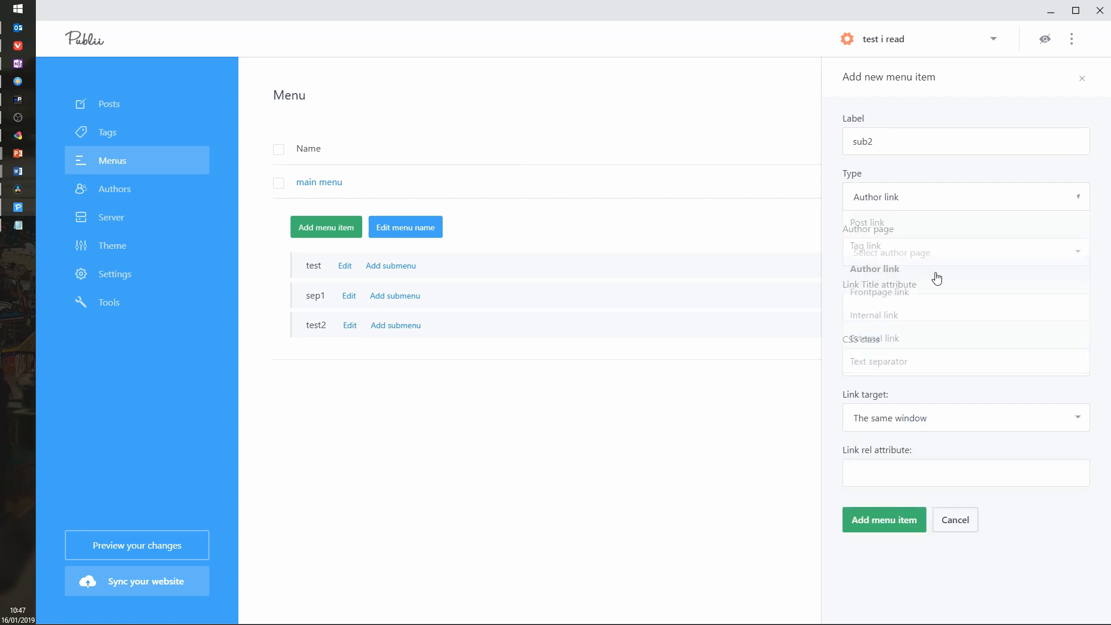
pyautogui.click(897, 518)
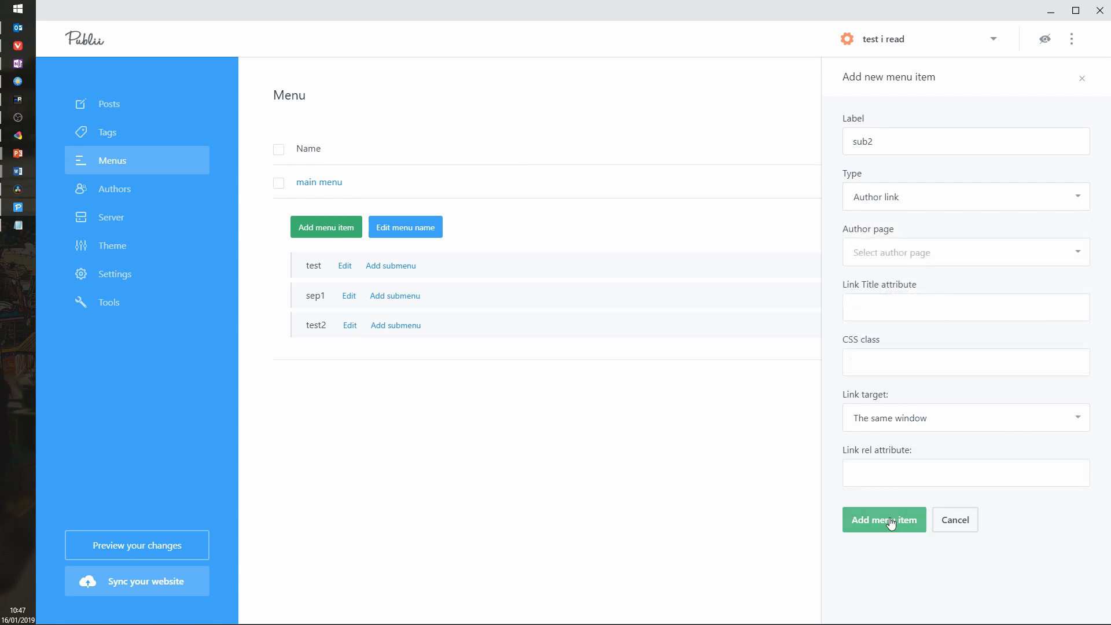
pyautogui.click(882, 529)
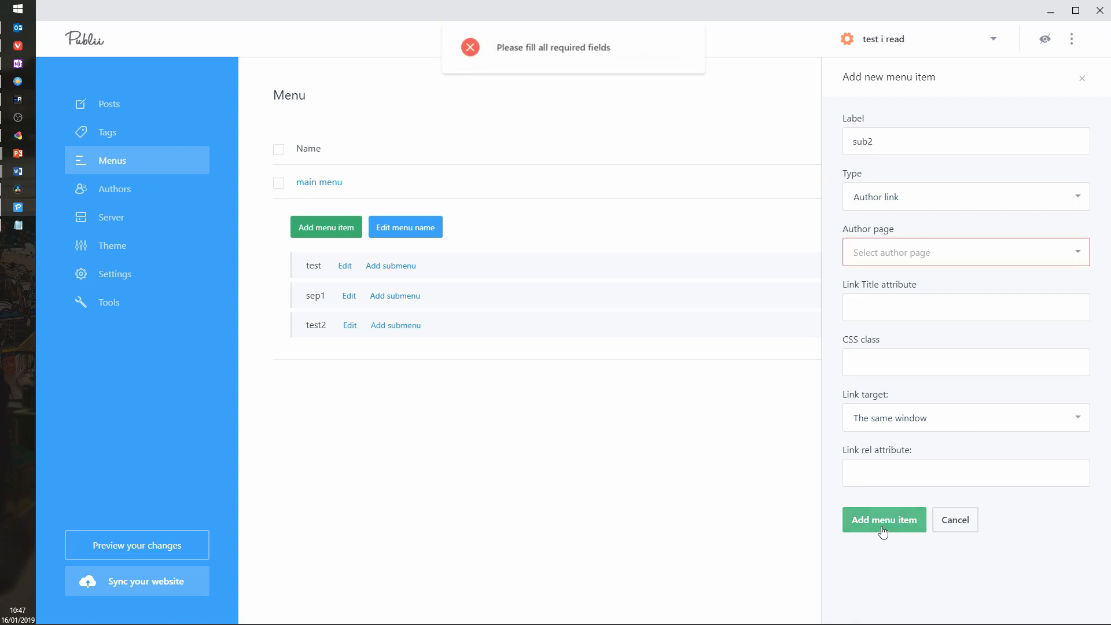
pyautogui.click(972, 252)
pyautogui.click(895, 287)
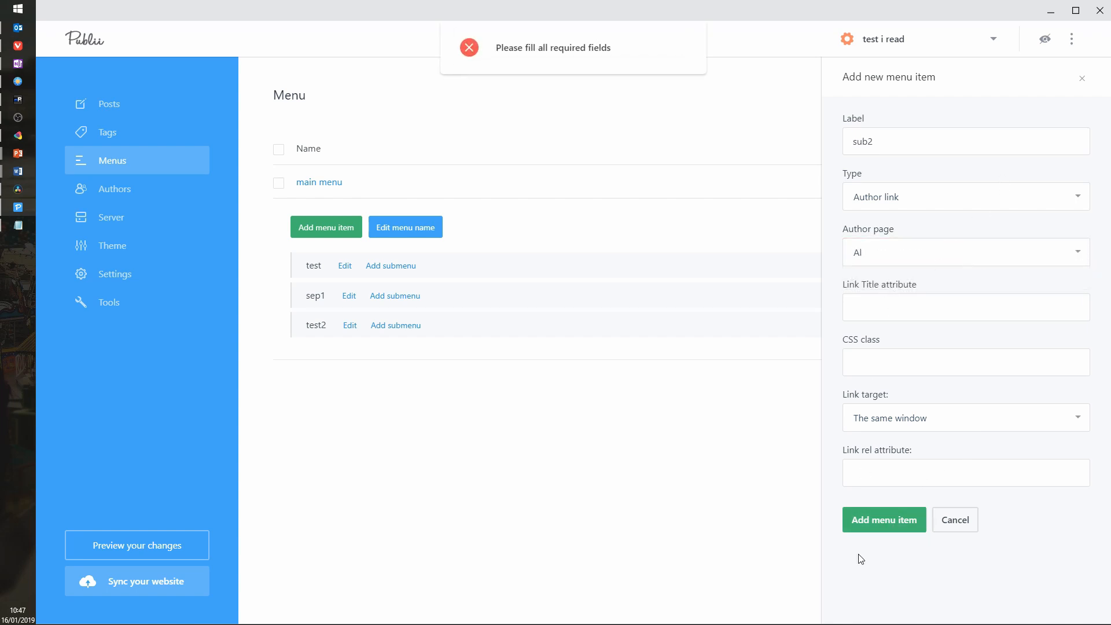
pyautogui.click(866, 530)
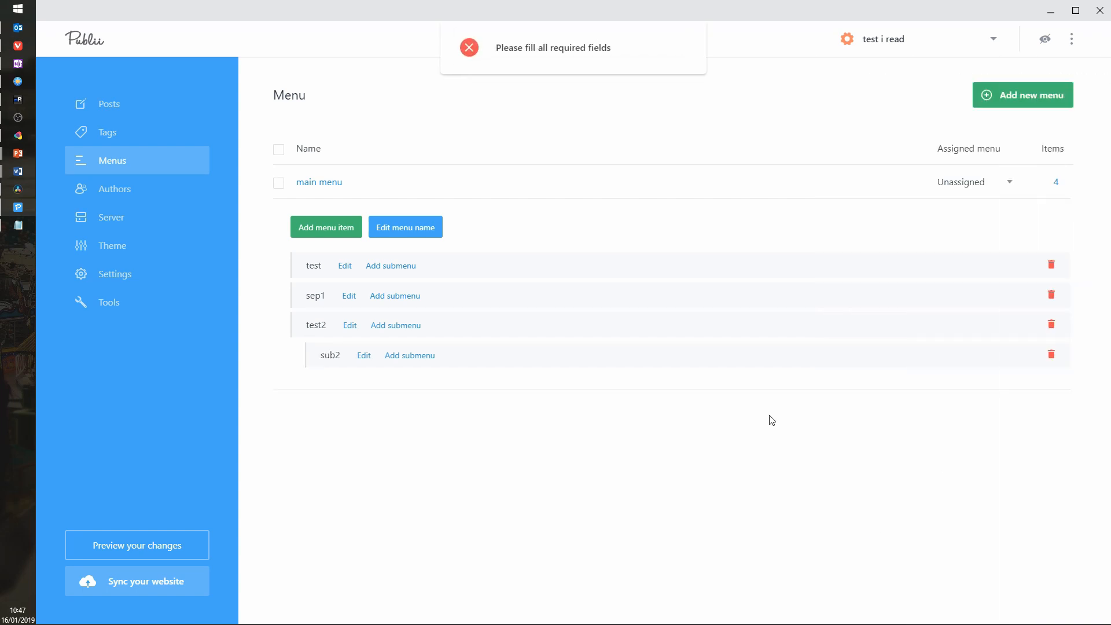
# Add a Text separator submenu item labelled "div3" under test2
pyautogui.click(397, 327)
pyautogui.click(962, 135)
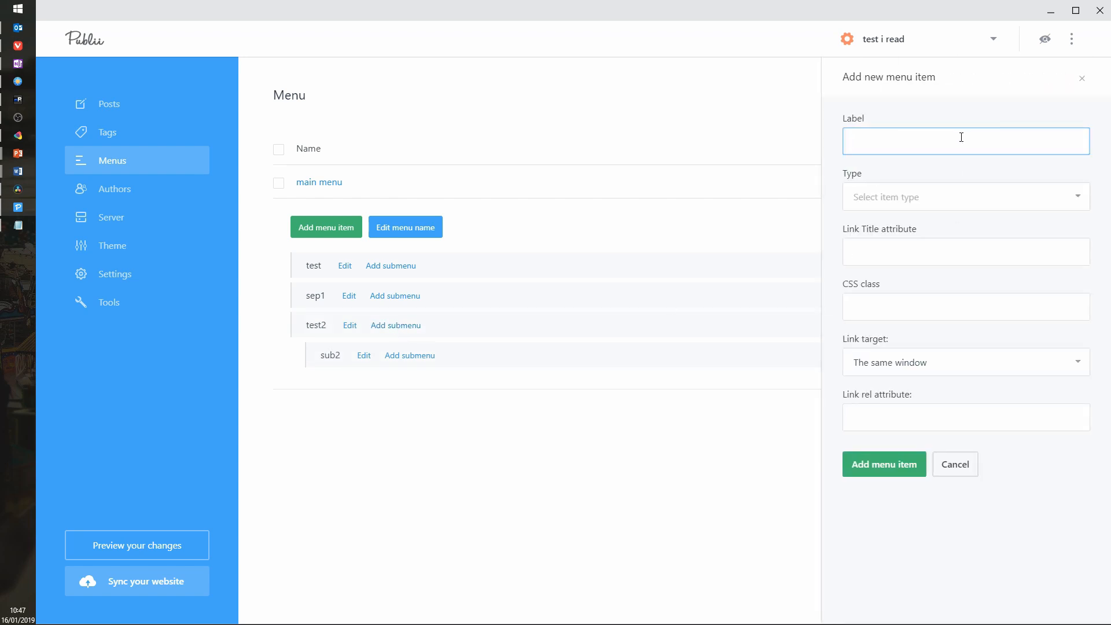
pyautogui.click(992, 240)
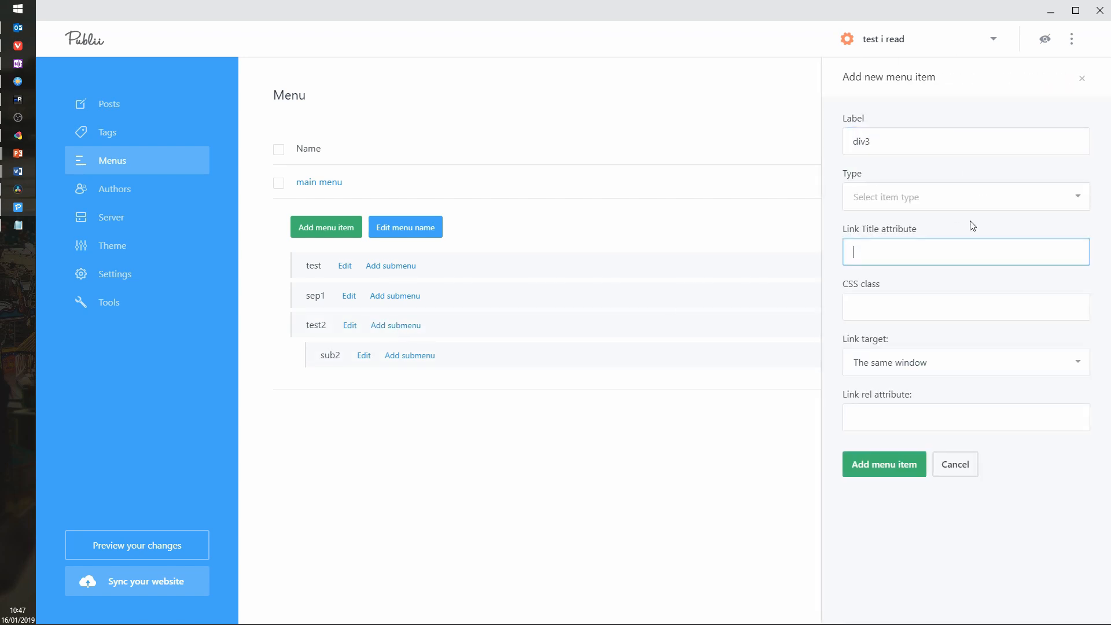
pyautogui.click(957, 199)
pyautogui.click(911, 367)
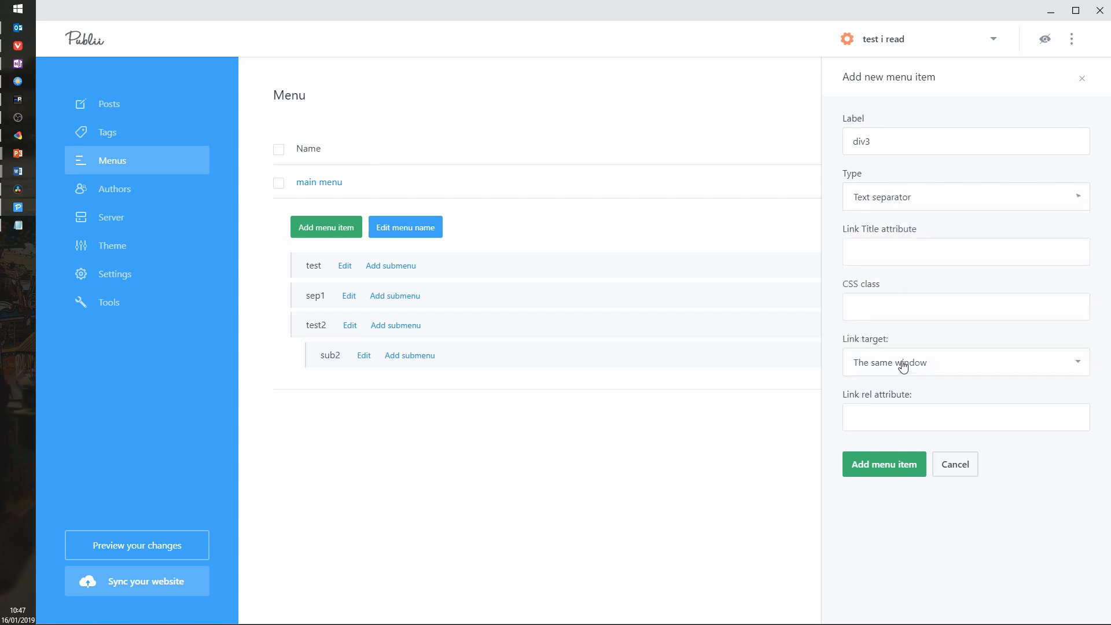
pyautogui.click(881, 465)
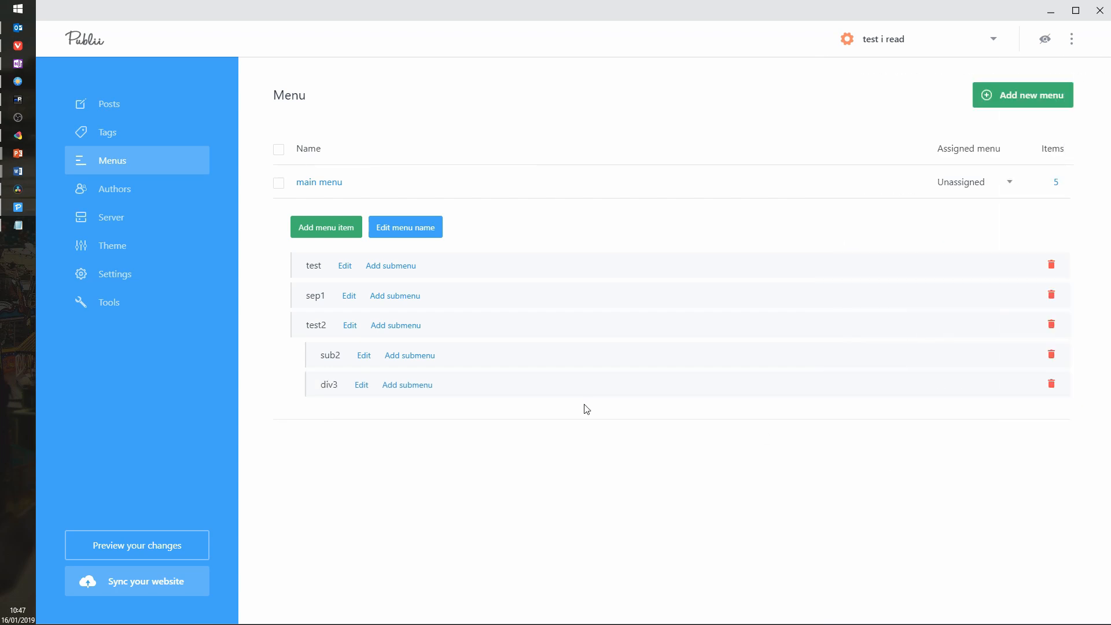
# Add a submenu item labelled "last one" under test2 as an External link to ireadhelpfiles.com
pyautogui.click(410, 331)
pyautogui.click(898, 141)
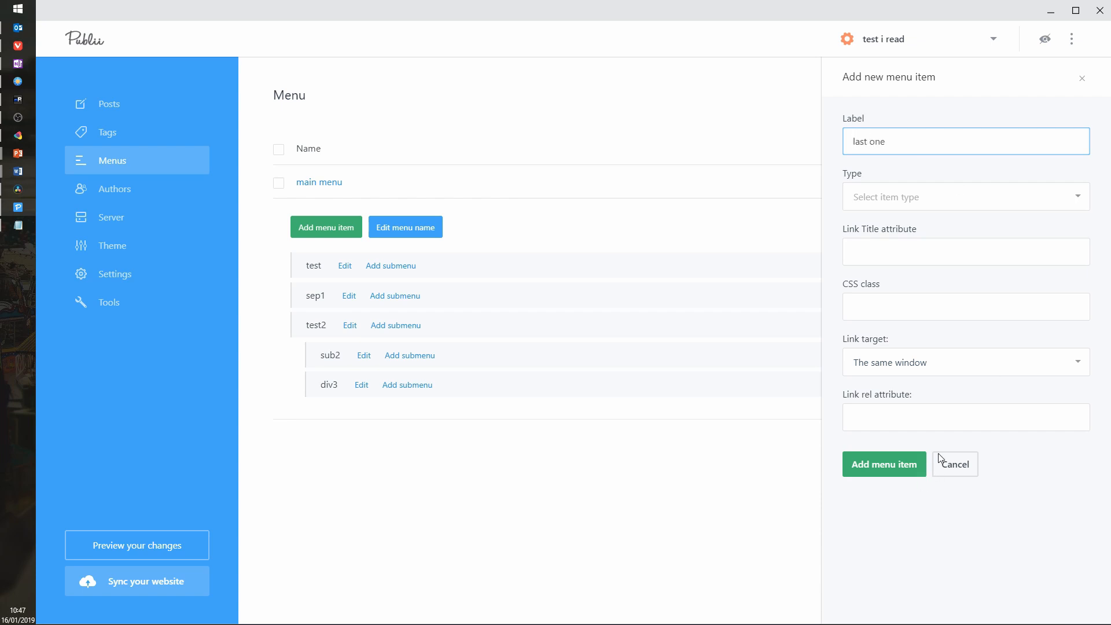
pyautogui.click(990, 194)
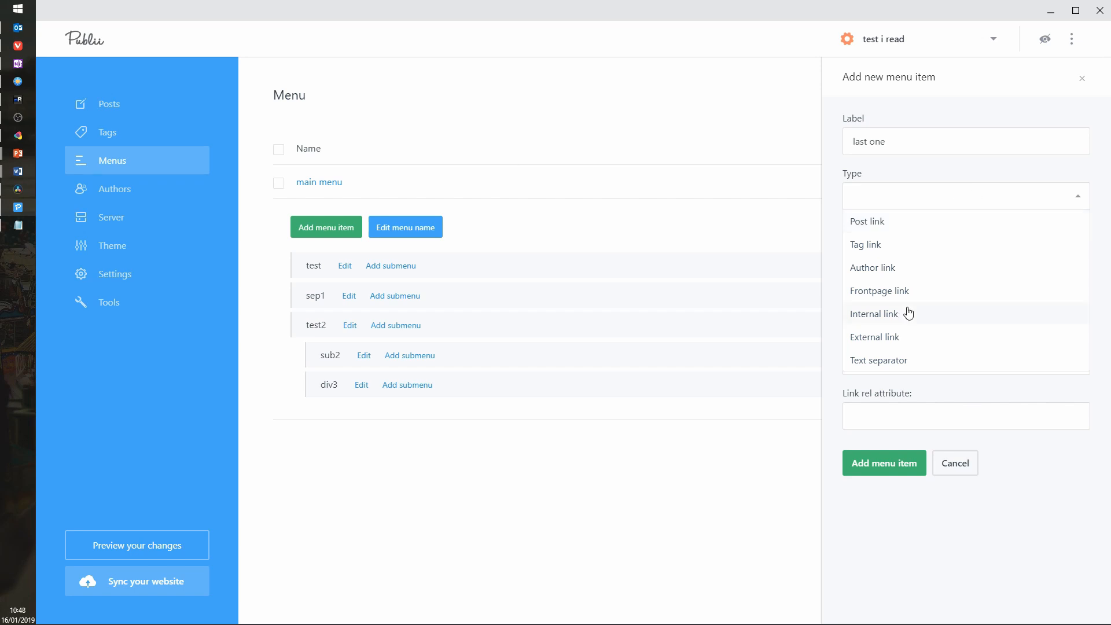
pyautogui.click(887, 334)
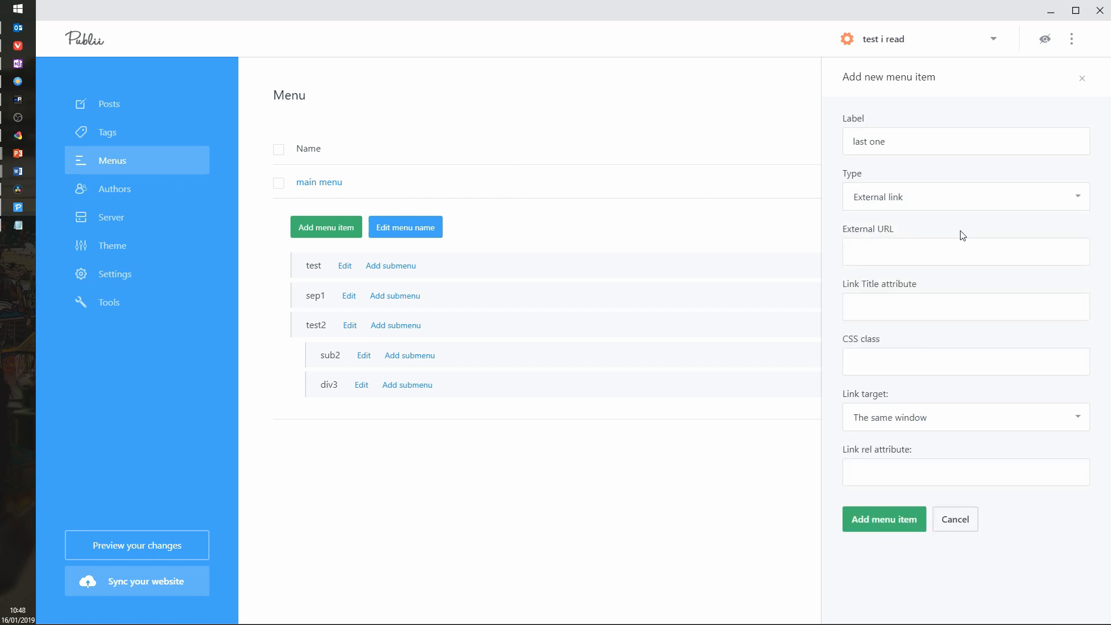
pyautogui.click(956, 260)
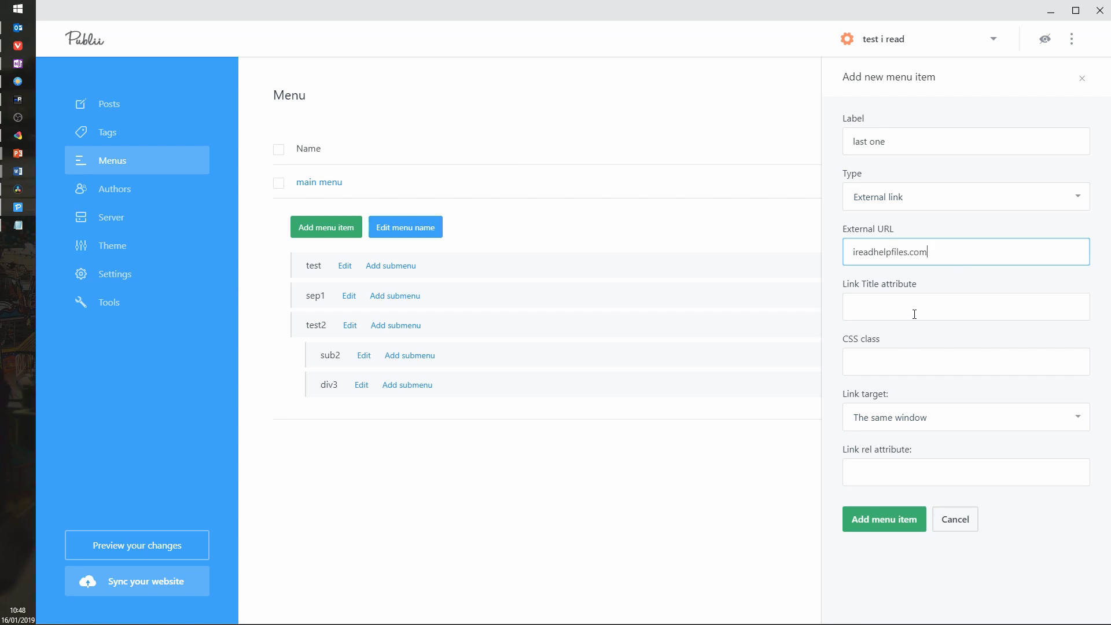
pyautogui.click(891, 521)
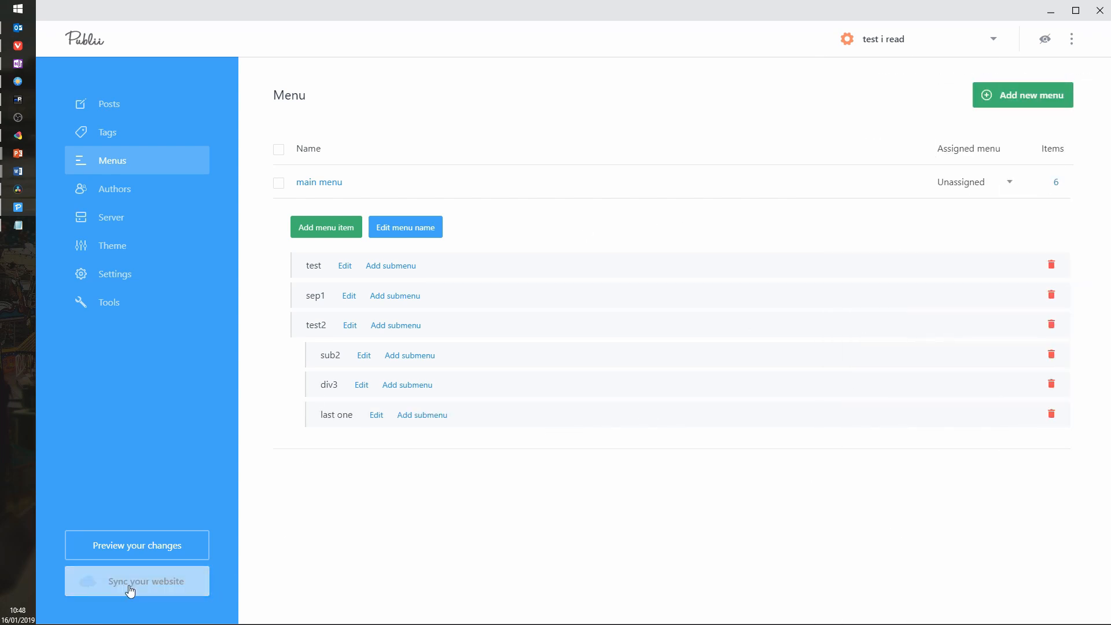
# Preview the website changes in the browser, check the page header for the menu, and return to Publii
pyautogui.click(147, 554)
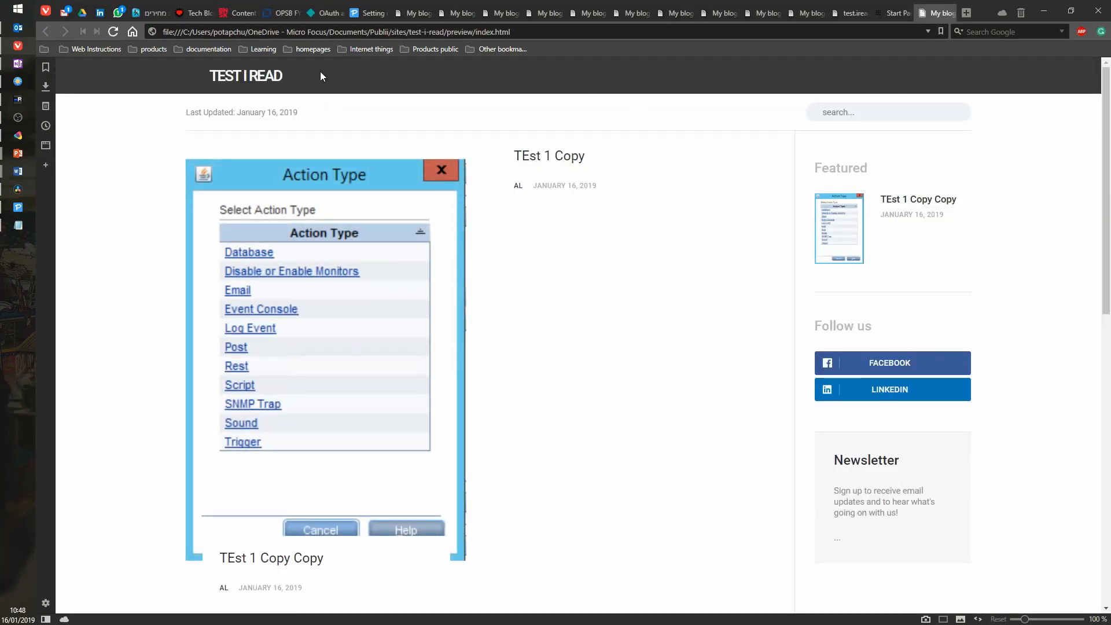
pyautogui.click(16, 208)
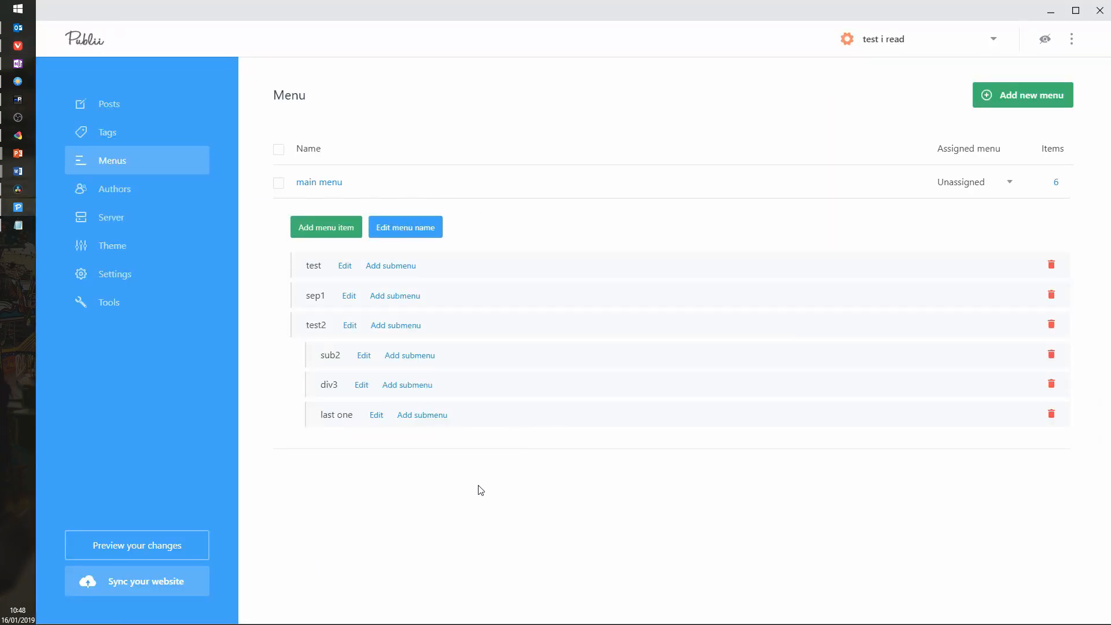
# Look through the theme's Layout custom settings for the frontpage, tags page and author page for a menu display option
pyautogui.click(113, 247)
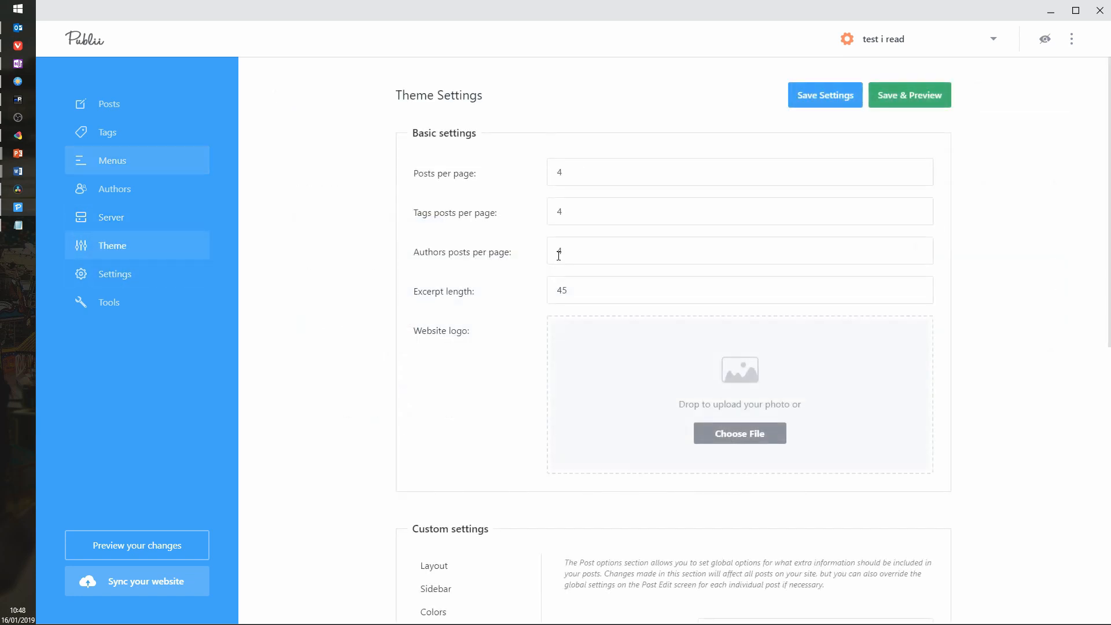
pyautogui.scroll(-2, 486, 347)
pyautogui.click(443, 452)
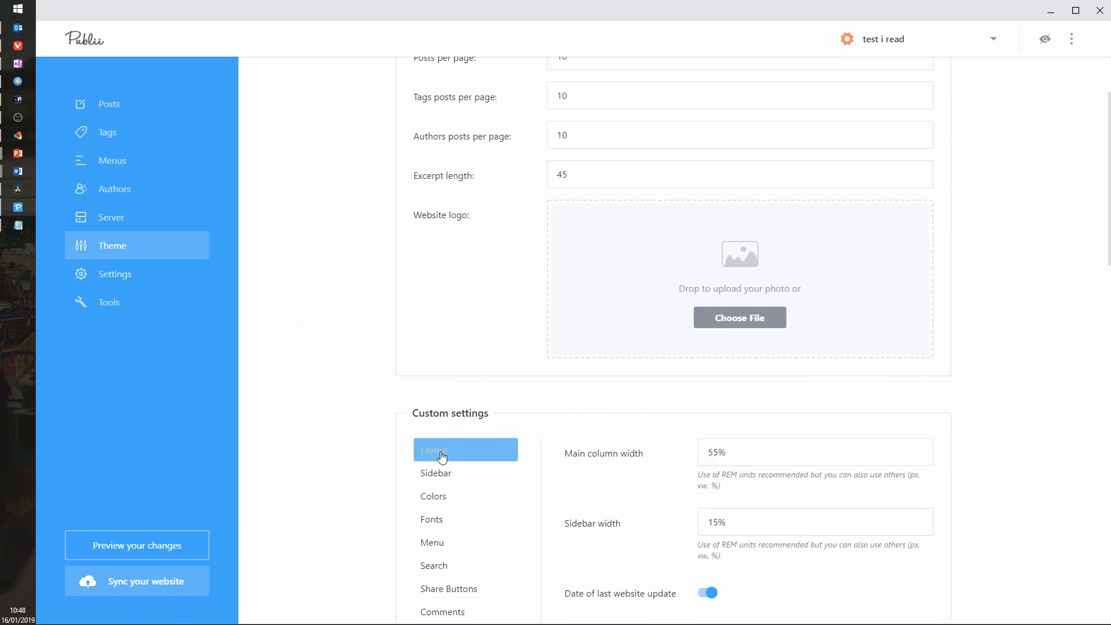
pyautogui.scroll(-4, 687, 443)
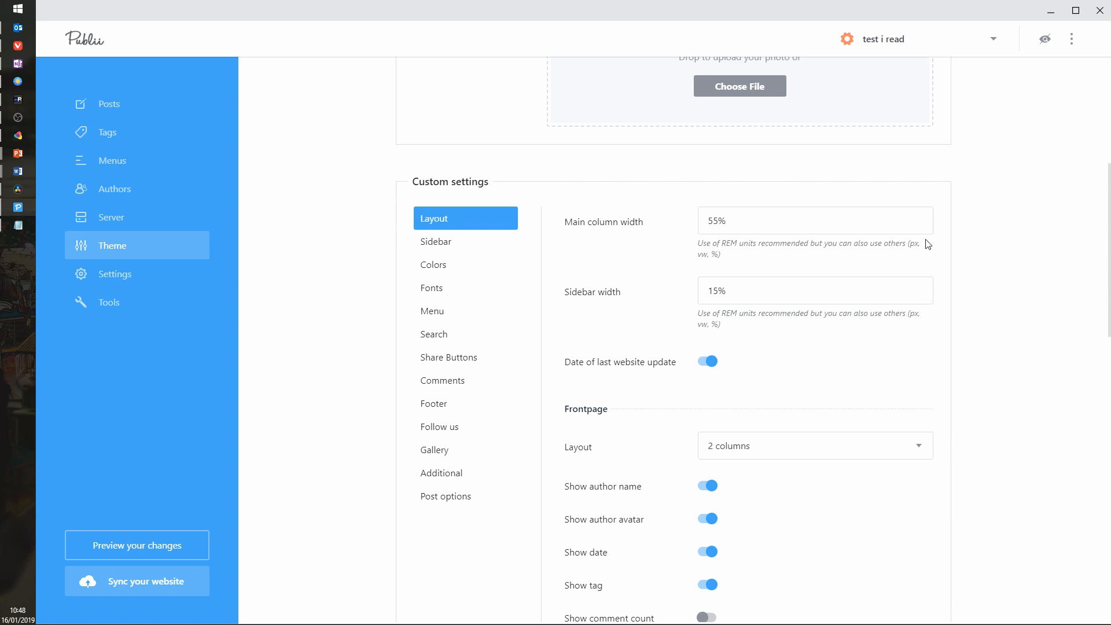
pyautogui.scroll(-3, 927, 243)
pyautogui.scroll(-5, 1027, 281)
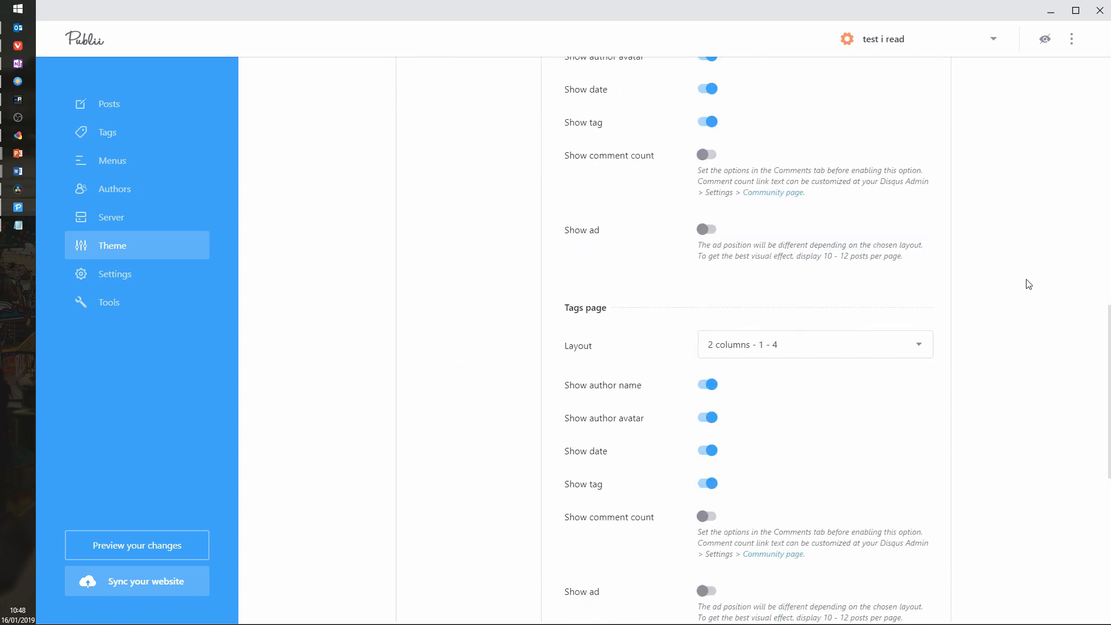
pyautogui.scroll(-4, 1023, 295)
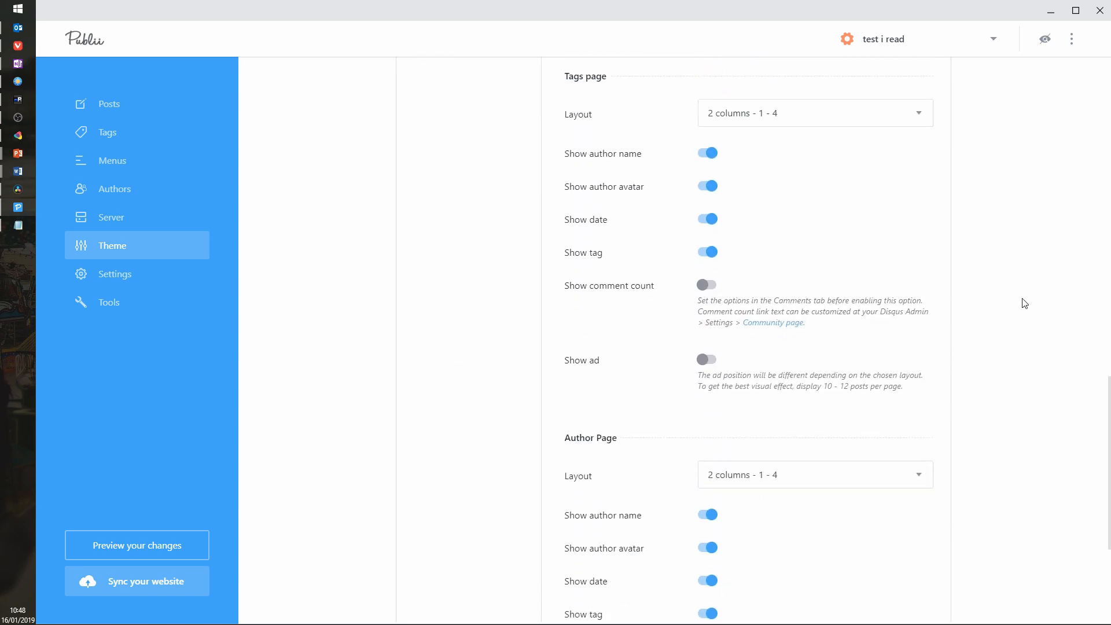
pyautogui.scroll(-4, 1024, 304)
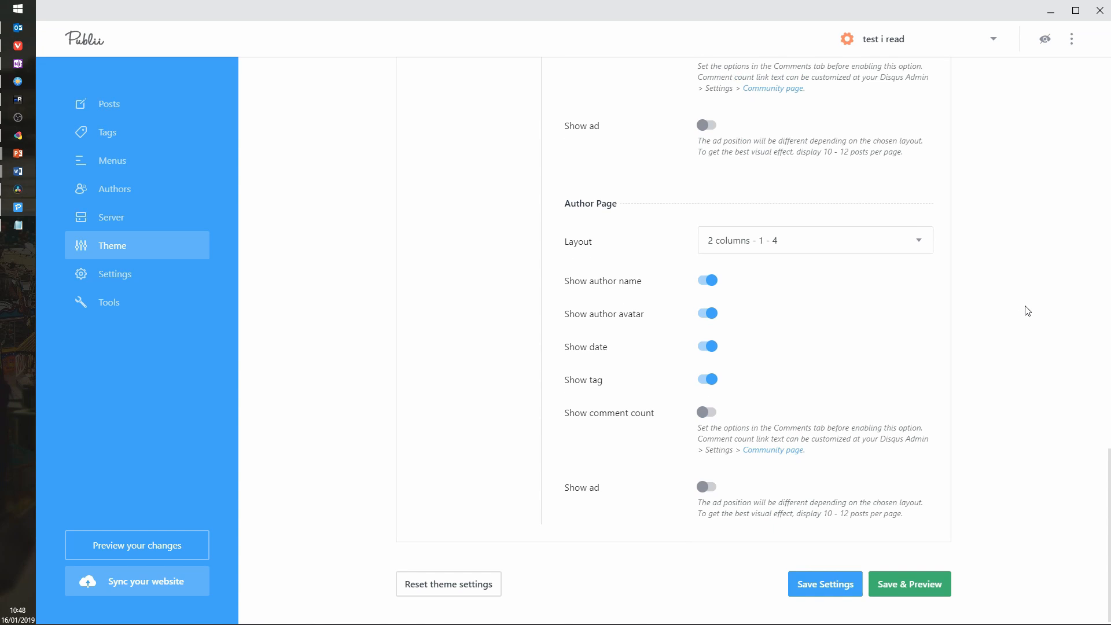
# Look through the site settings' SEO options for a setting that controls menu display
pyautogui.click(118, 274)
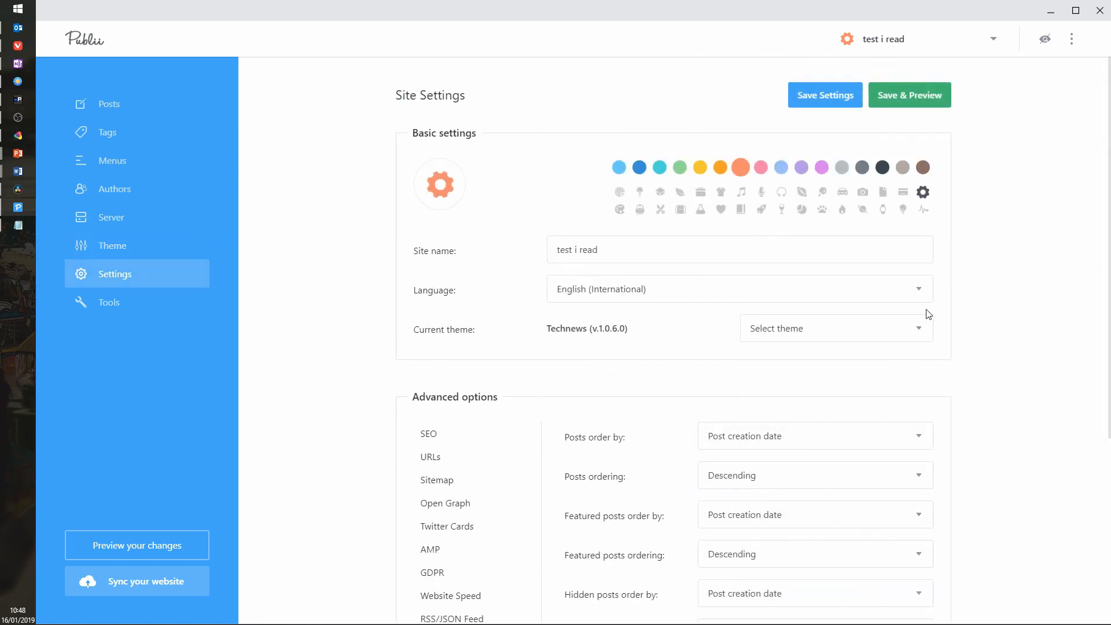
pyautogui.scroll(-3, 1036, 345)
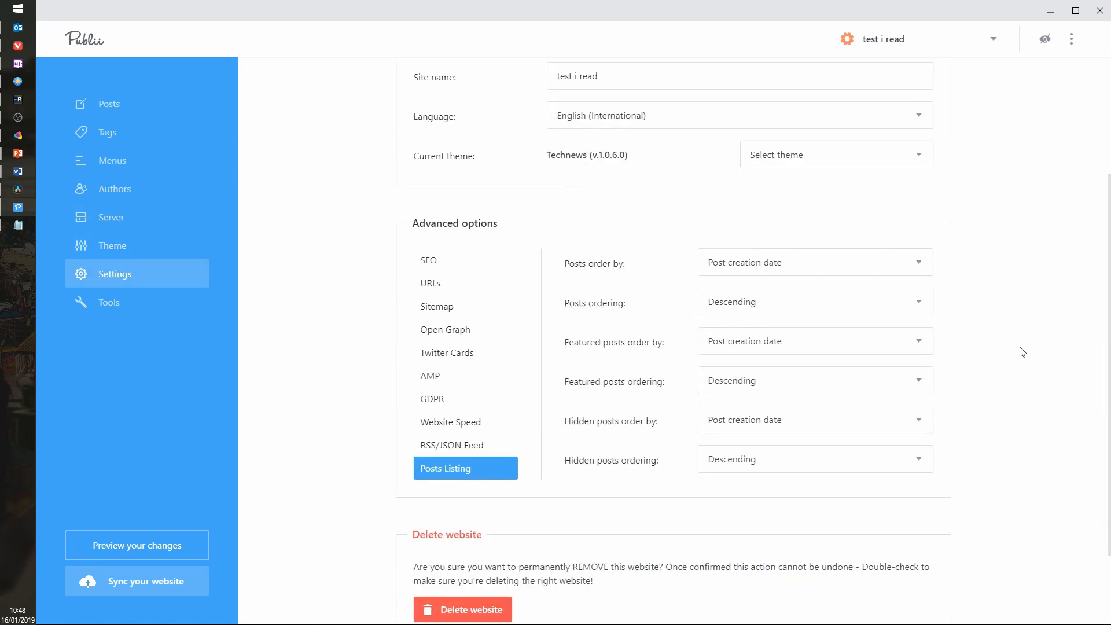
pyautogui.click(428, 259)
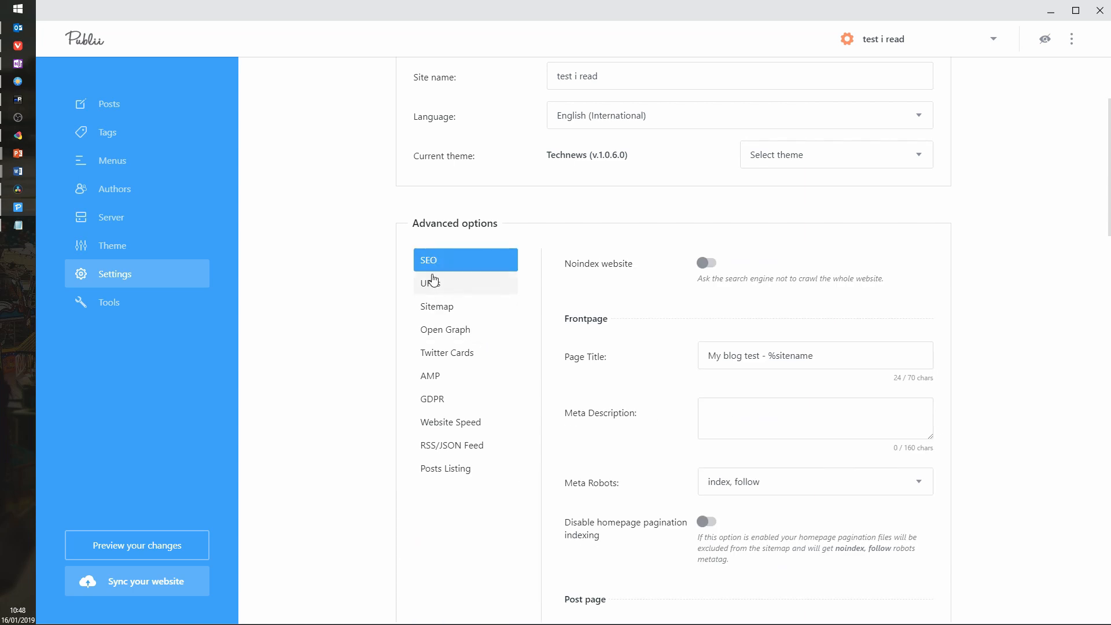
pyautogui.scroll(-7, 610, 325)
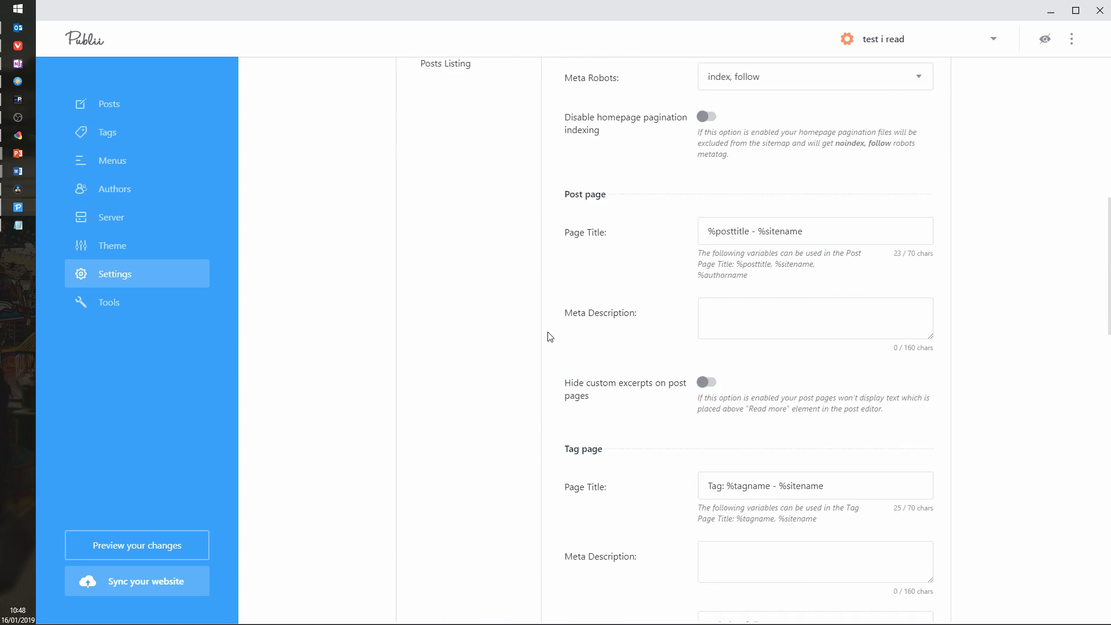
pyautogui.scroll(-4, 584, 345)
pyautogui.scroll(-14, 532, 327)
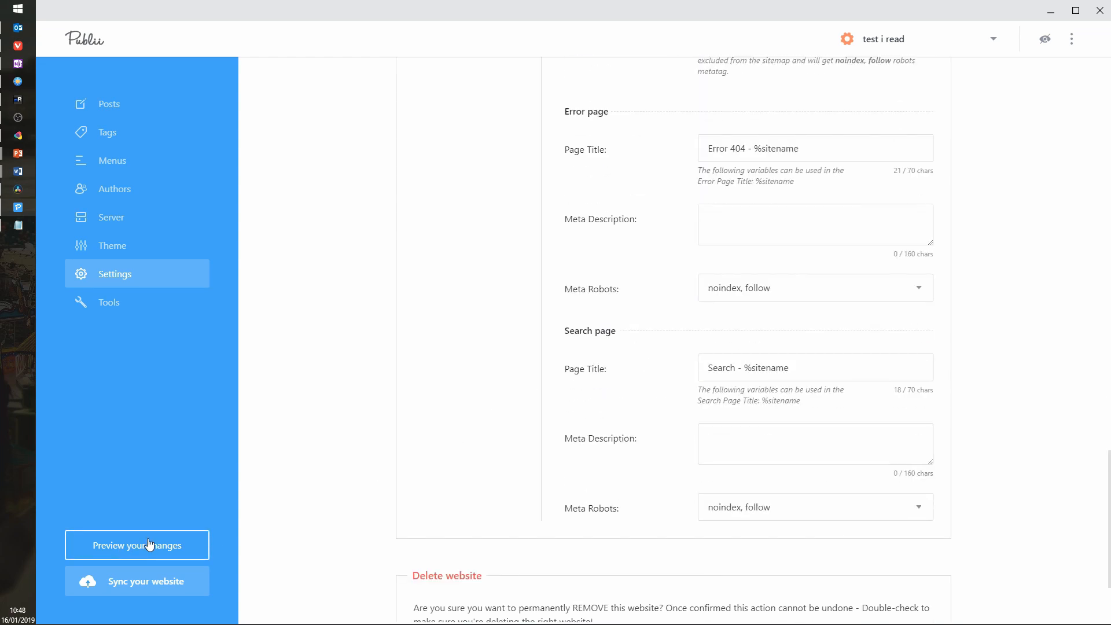
pyautogui.scroll(13, 533, 434)
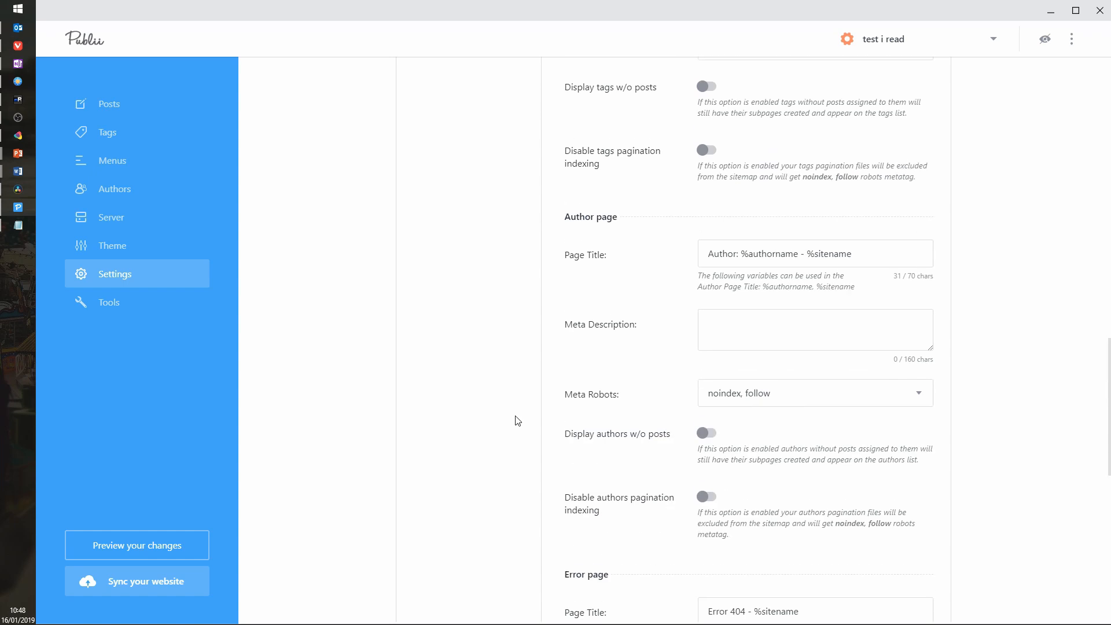
# Check the menu list, then examine the theme's Layout and Menu custom settings
pyautogui.click(128, 161)
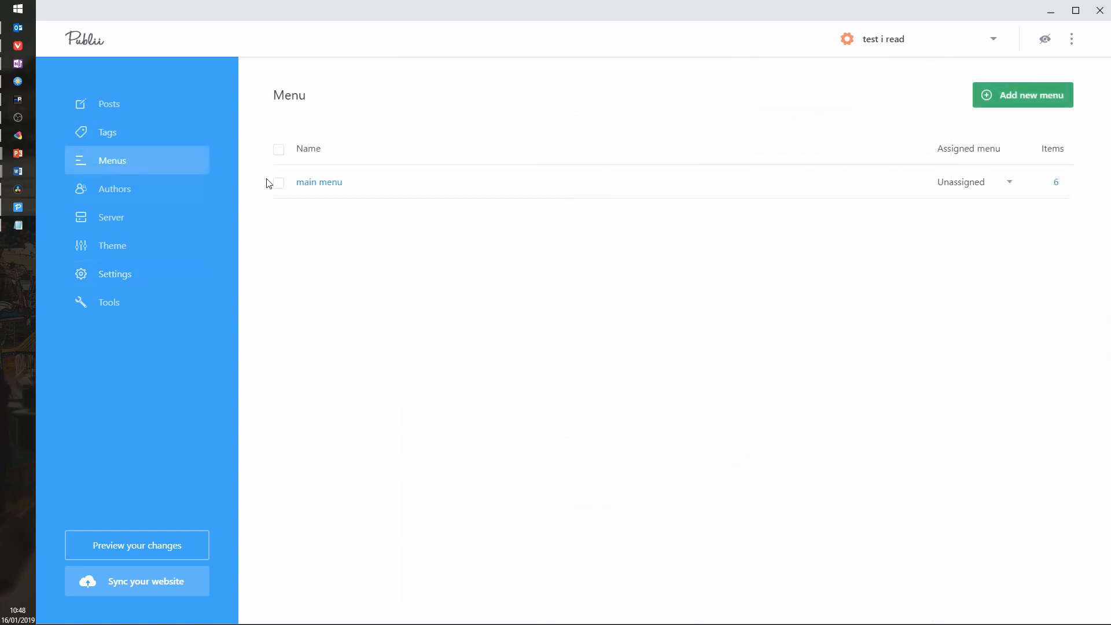
pyautogui.click(97, 248)
pyautogui.scroll(-8, 981, 301)
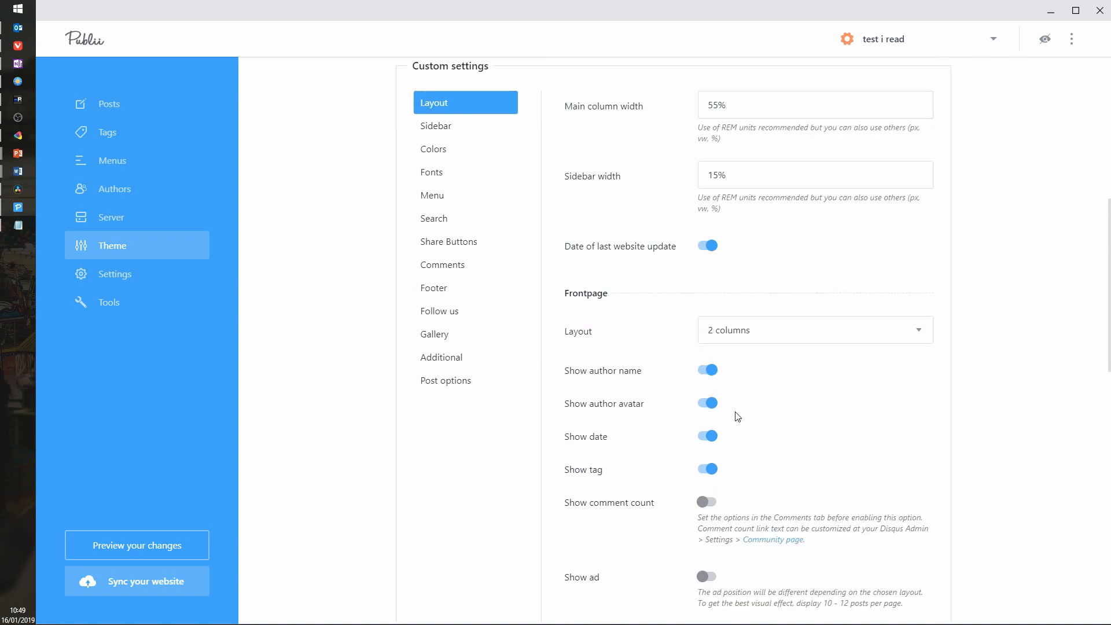
pyautogui.scroll(-7, 984, 425)
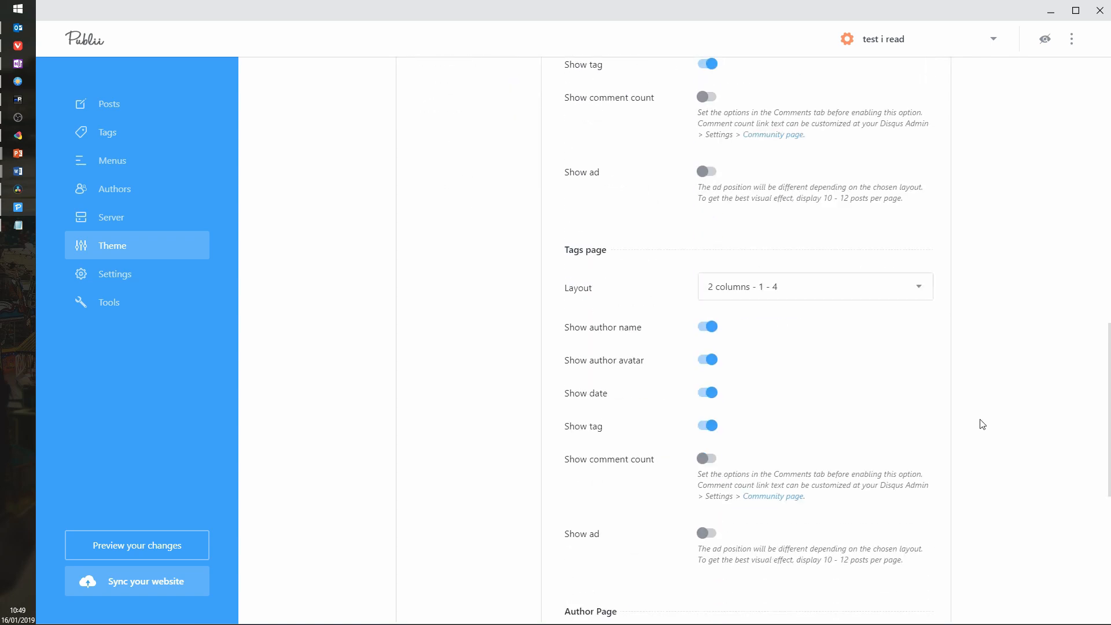
pyautogui.scroll(11, 987, 424)
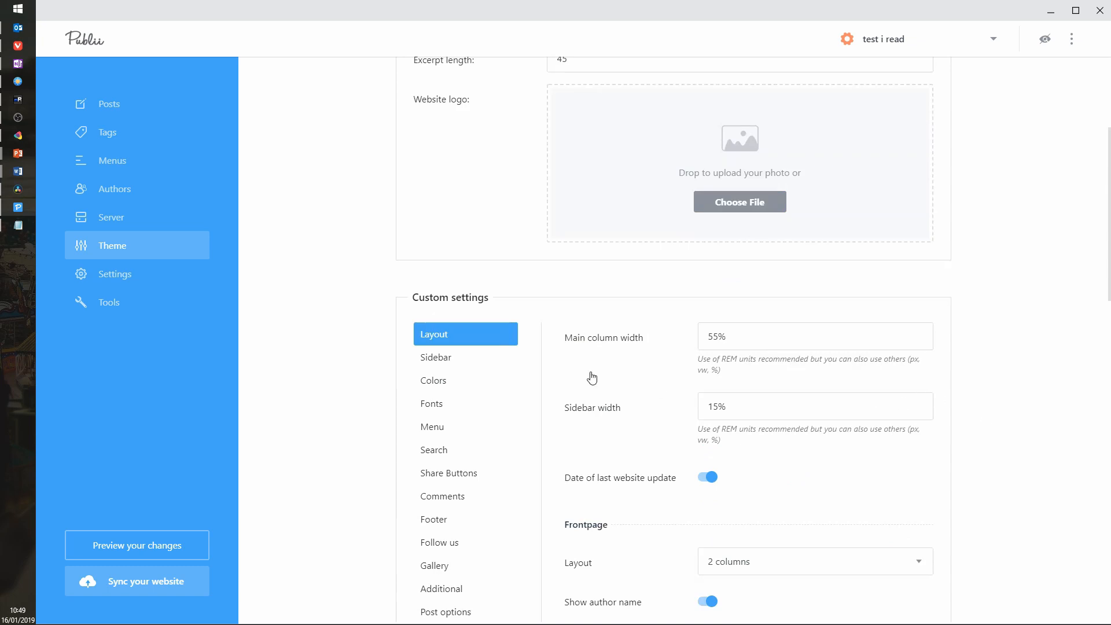
pyautogui.click(428, 426)
pyautogui.scroll(-2, 1030, 353)
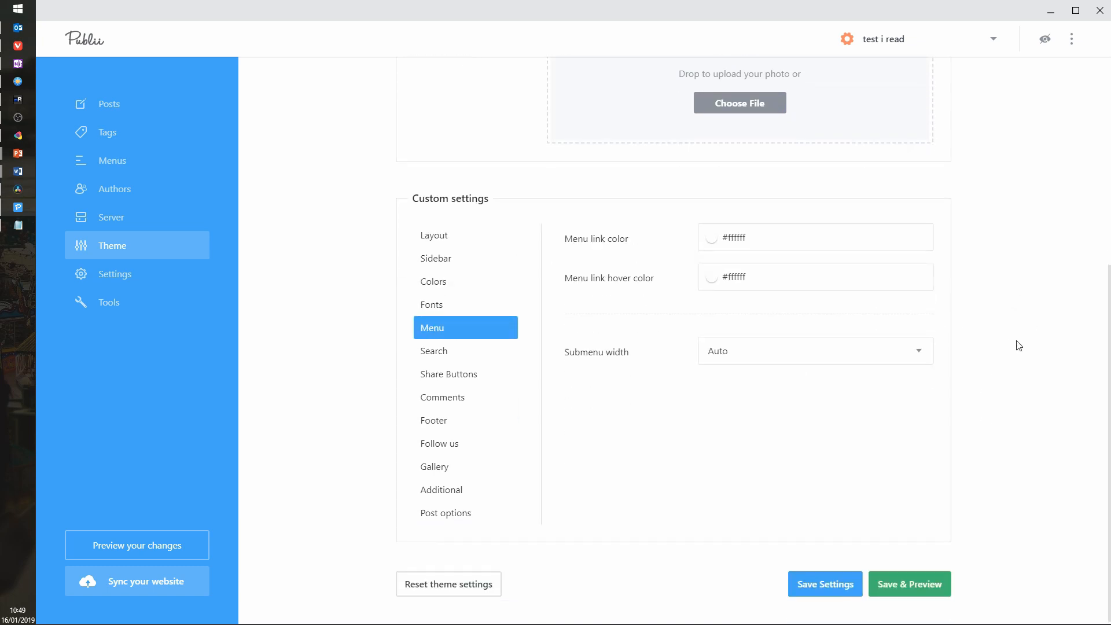
# Check the theme's submenu width choices, save and preview the theme settings, inspect the site's header in the browser, and return to Publii
pyautogui.click(929, 355)
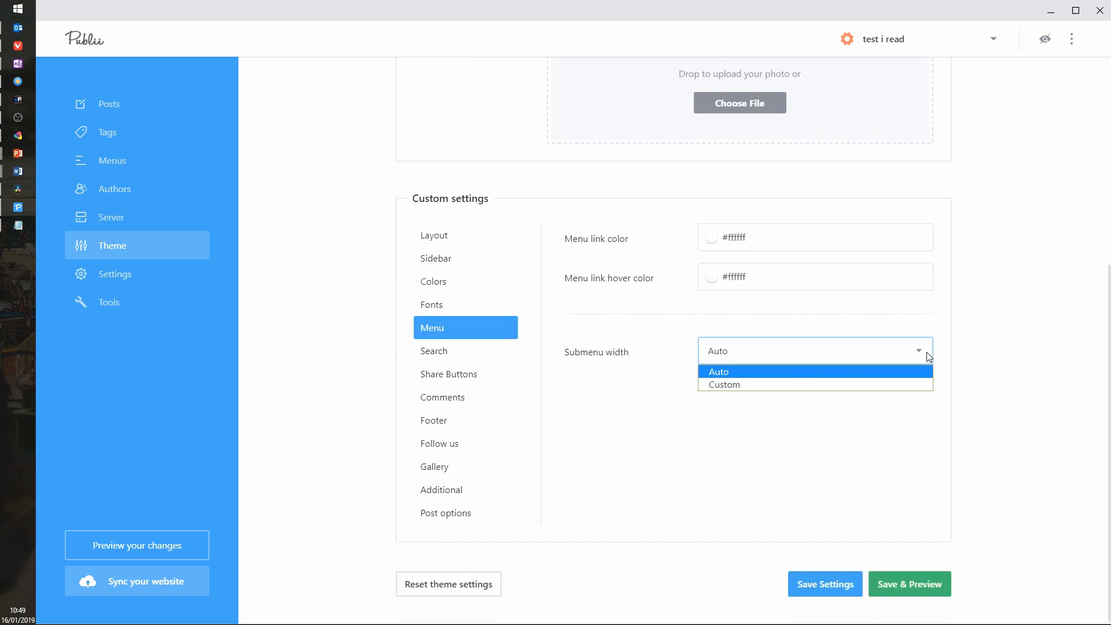
pyautogui.click(929, 356)
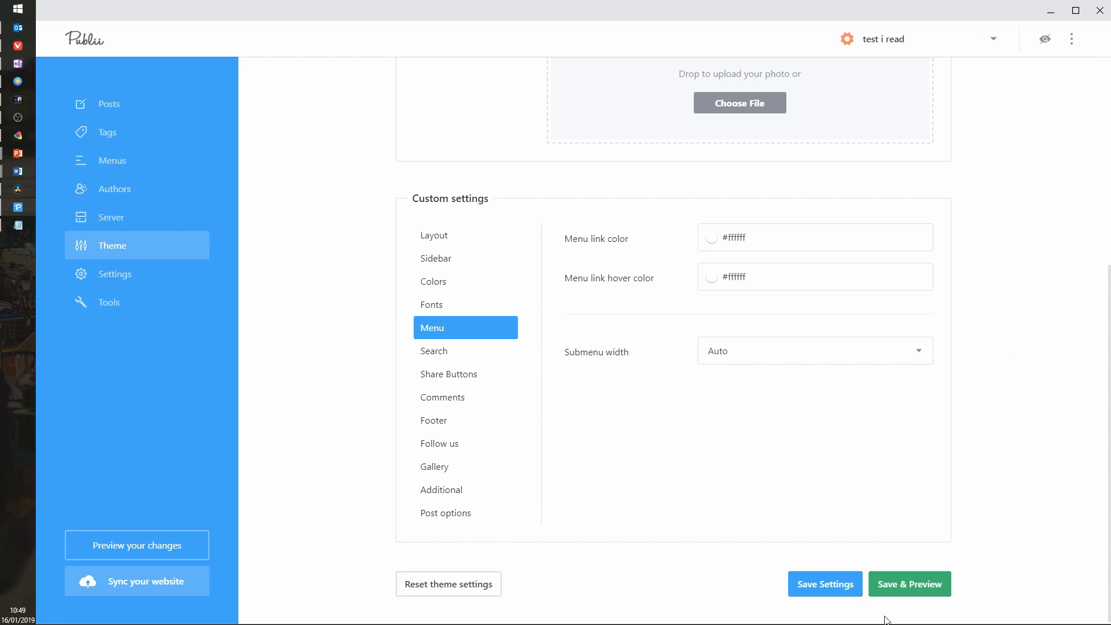
pyautogui.click(909, 584)
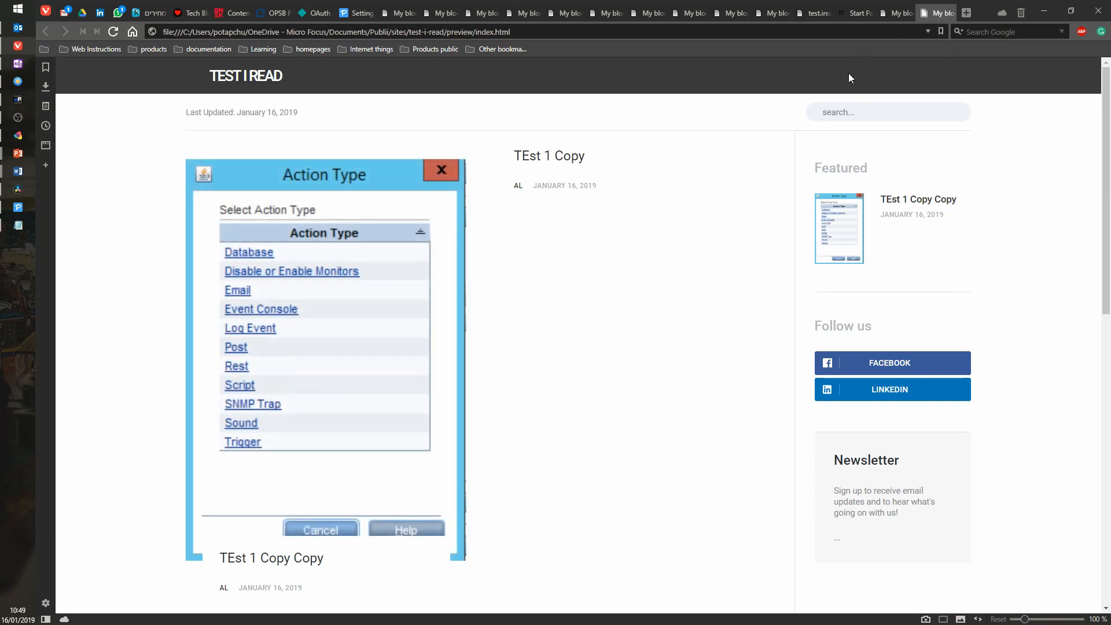
pyautogui.scroll(-5, 706, 278)
pyautogui.scroll(5, 724, 301)
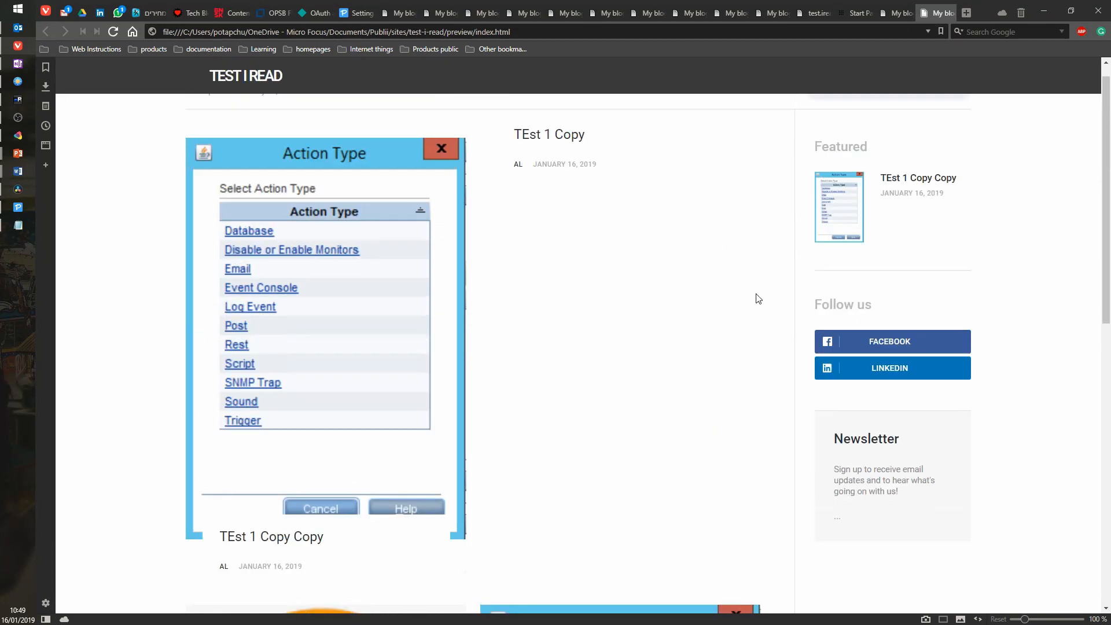
pyautogui.click(18, 206)
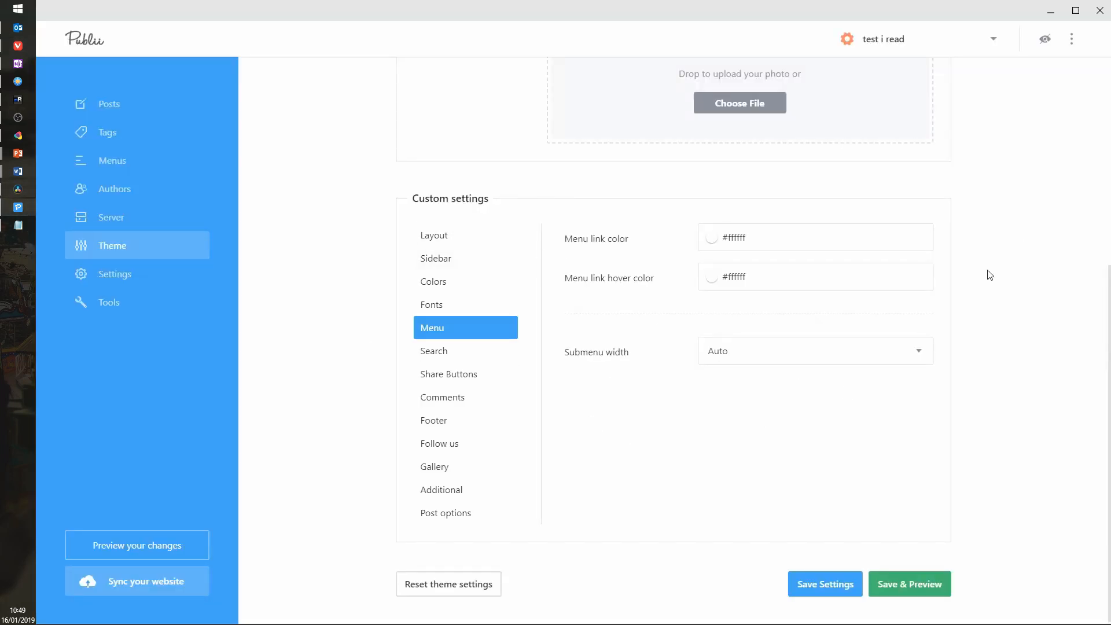
# Assign the "main menu" entry in the menu list to the theme's Main menu position
pyautogui.click(135, 164)
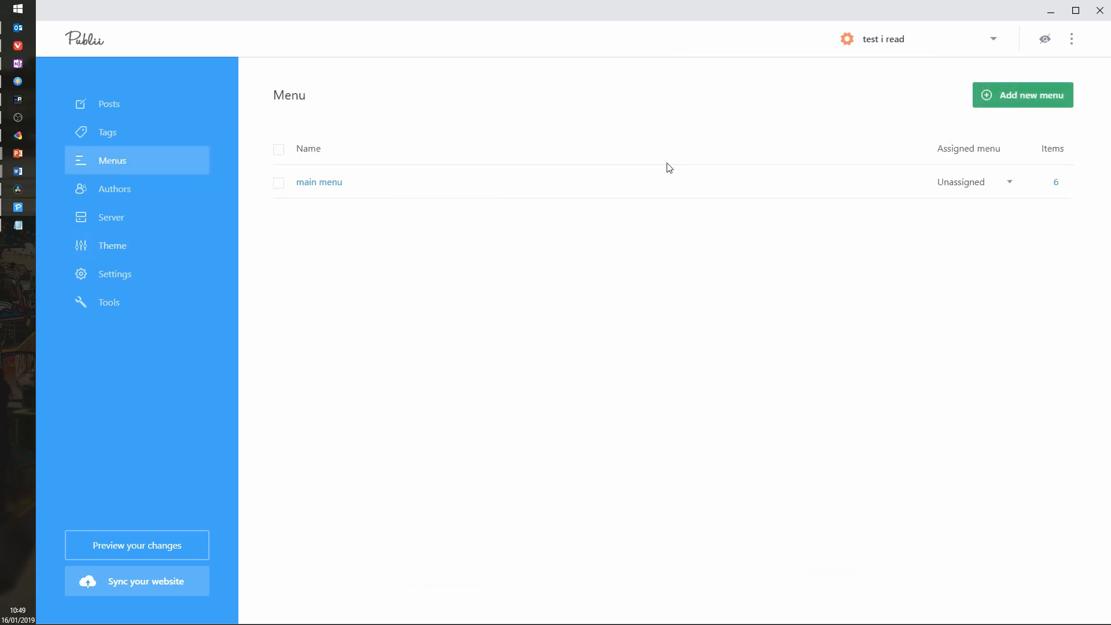
pyautogui.click(1014, 182)
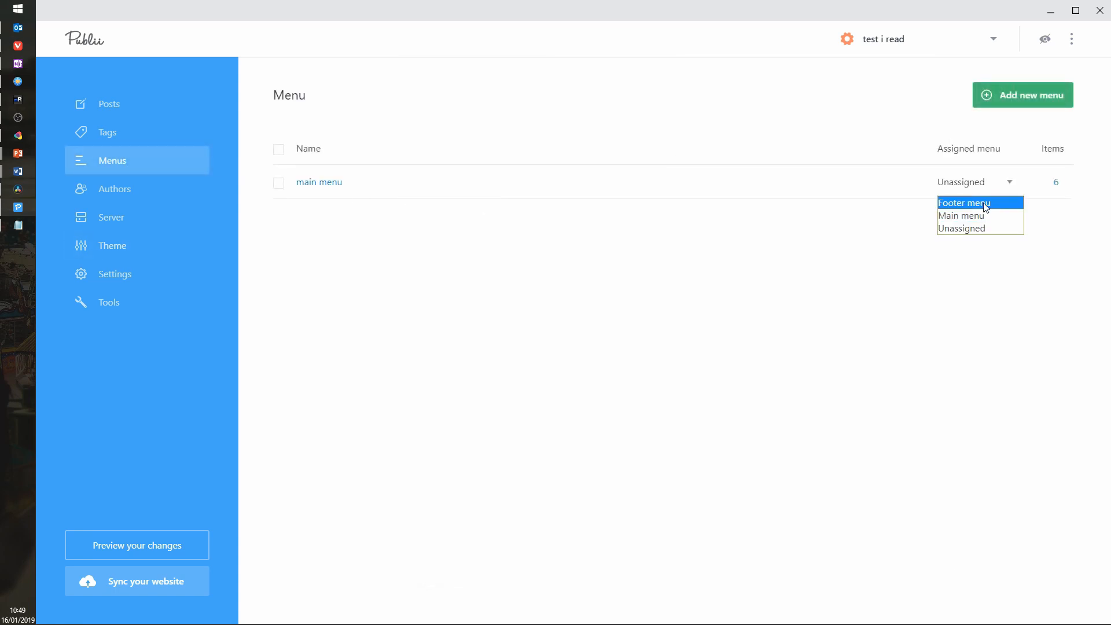
pyautogui.click(967, 216)
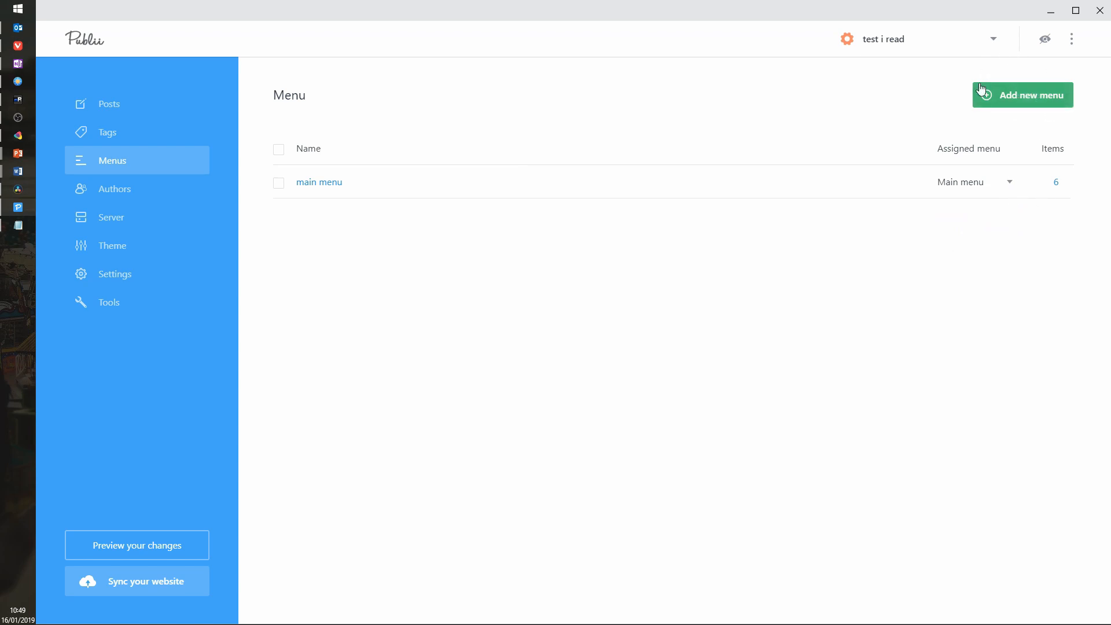
# Preview the changes in the browser, check the header menu items and the TEST2 submenu, and return to Publii
pyautogui.click(162, 549)
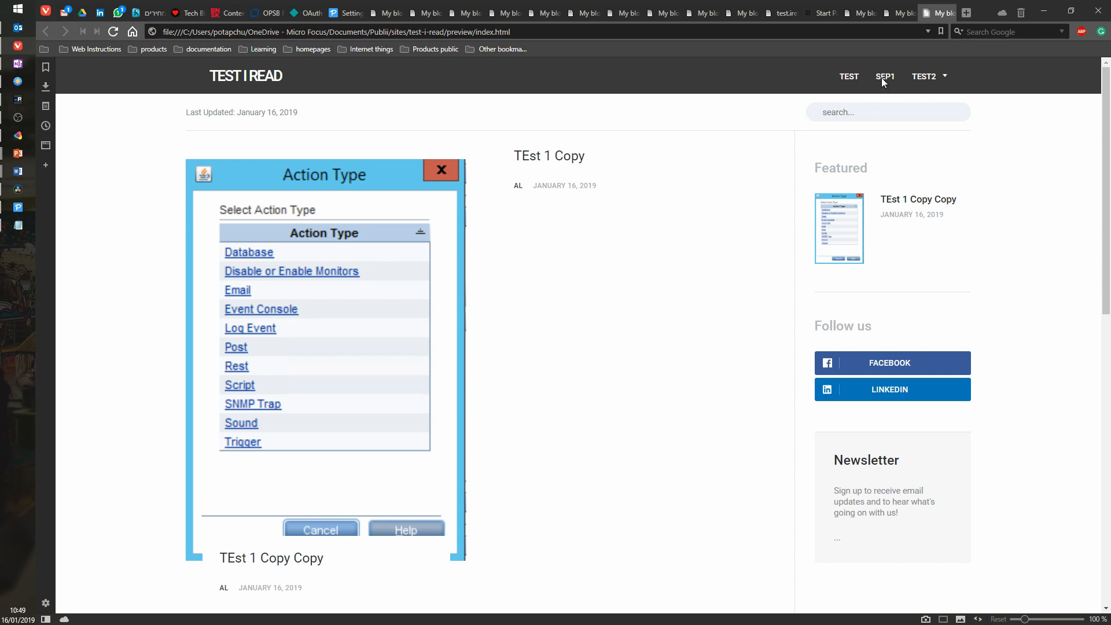
pyautogui.moveTo(944, 83)
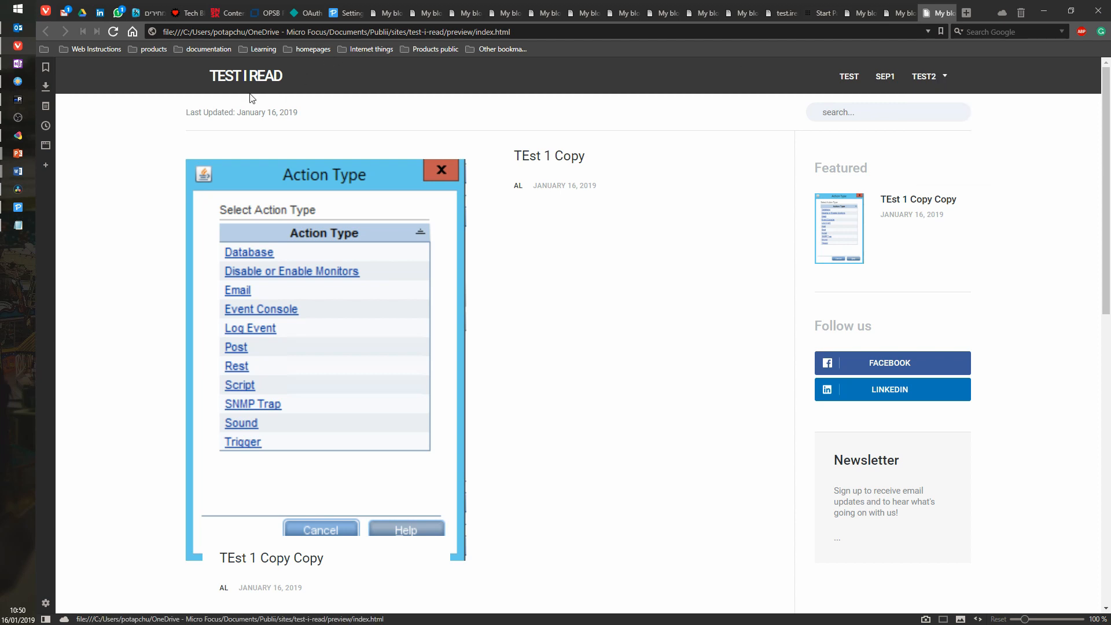
pyautogui.click(18, 207)
# Change the label of the sep1 text separator in the main menu to "|"
pyautogui.click(310, 186)
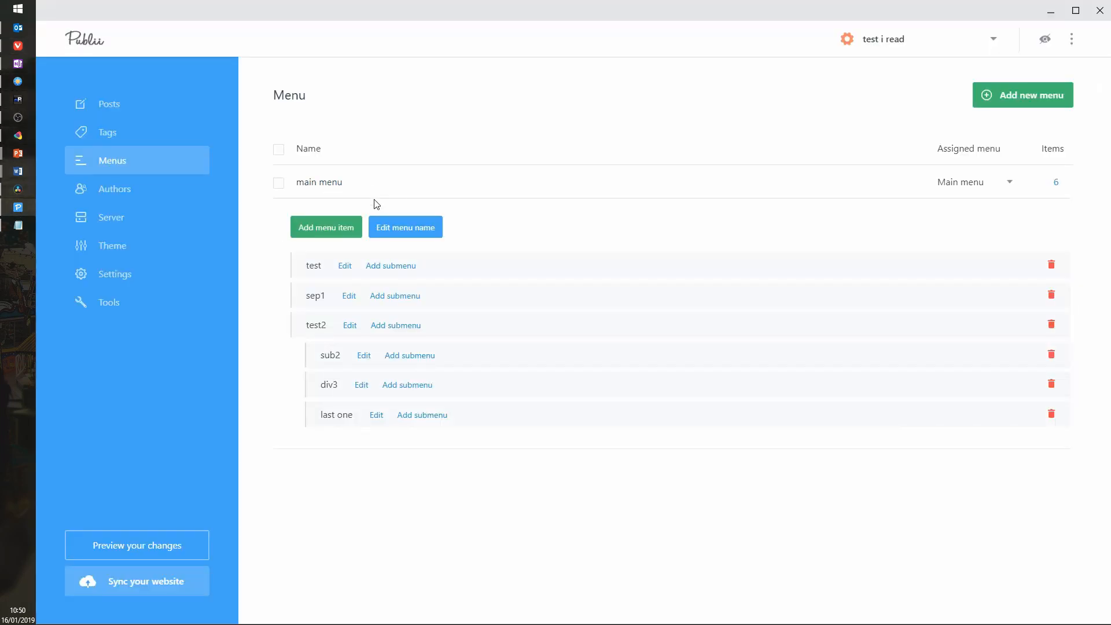
pyautogui.click(347, 296)
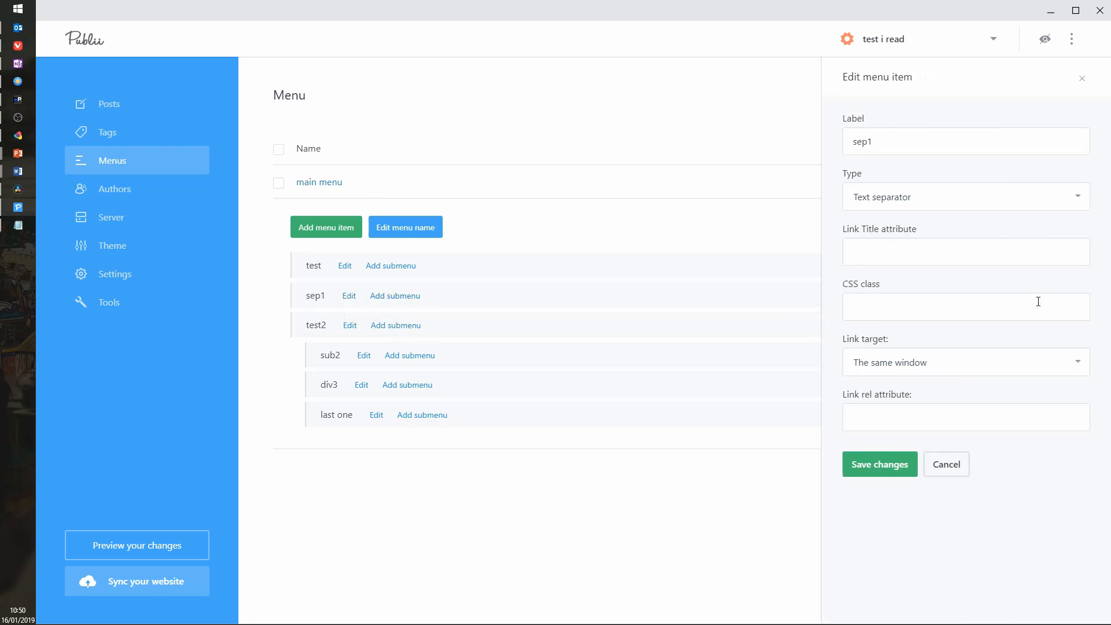
pyautogui.moveTo(896, 146); pyautogui.dragTo(816, 149)
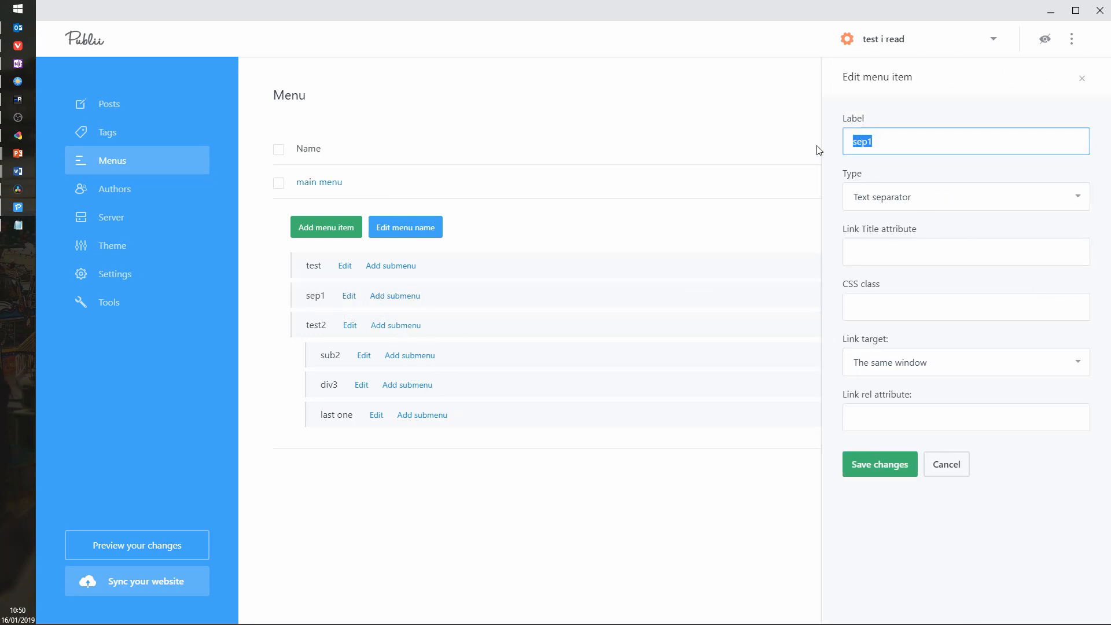
pyautogui.press('BackSpace')
pyautogui.click(880, 464)
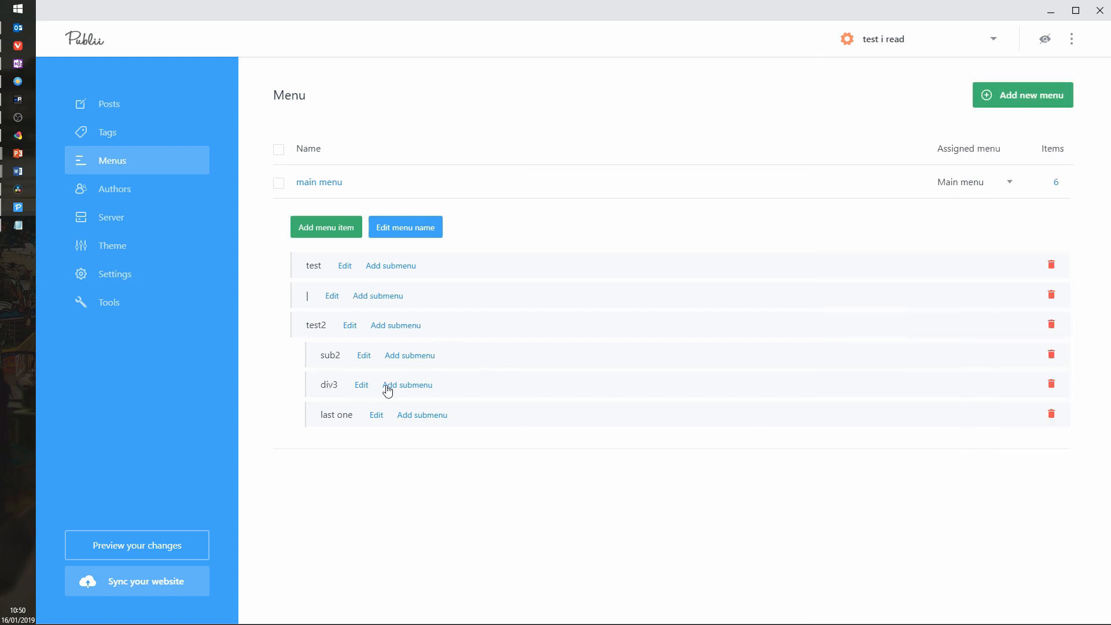
# Change the label of the div3 separator in the test2 submenu to "----------"
pyautogui.click(360, 386)
pyautogui.doubleClick(841, 144)
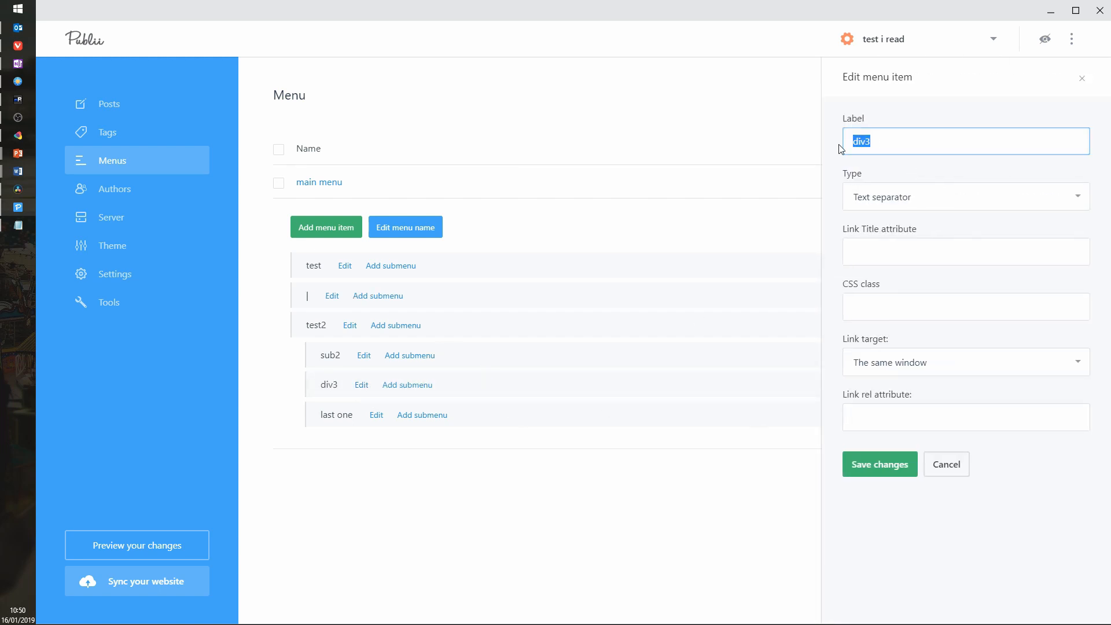
pyautogui.write('----------')
pyautogui.click(879, 464)
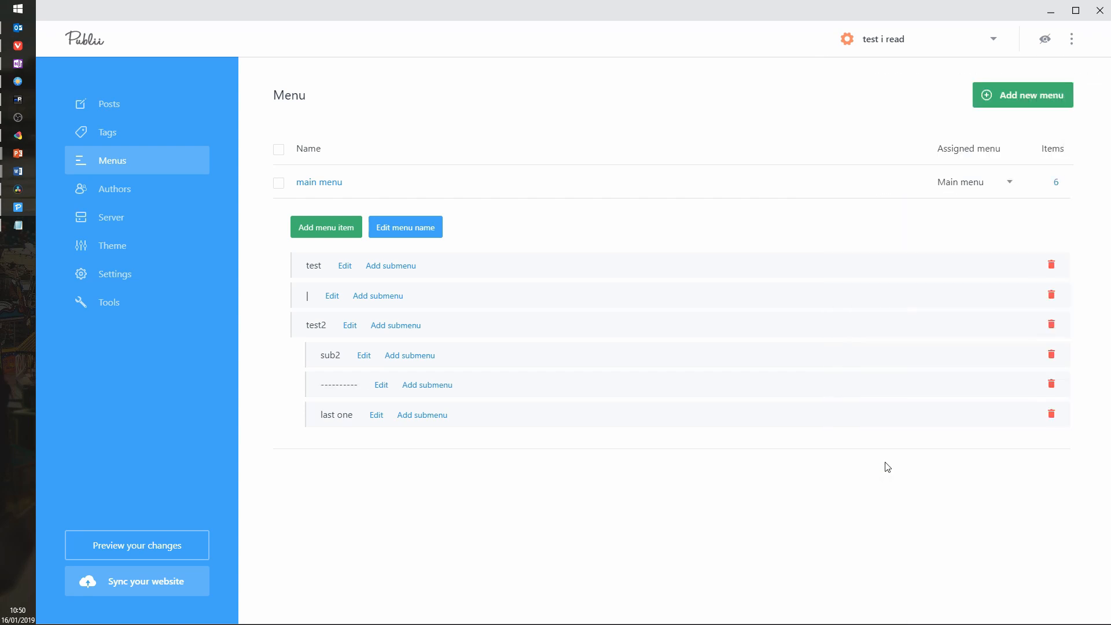
# Preview the relabelled separators in the site's header menu and TEST2 submenu, and return to Publii
pyautogui.click(200, 543)
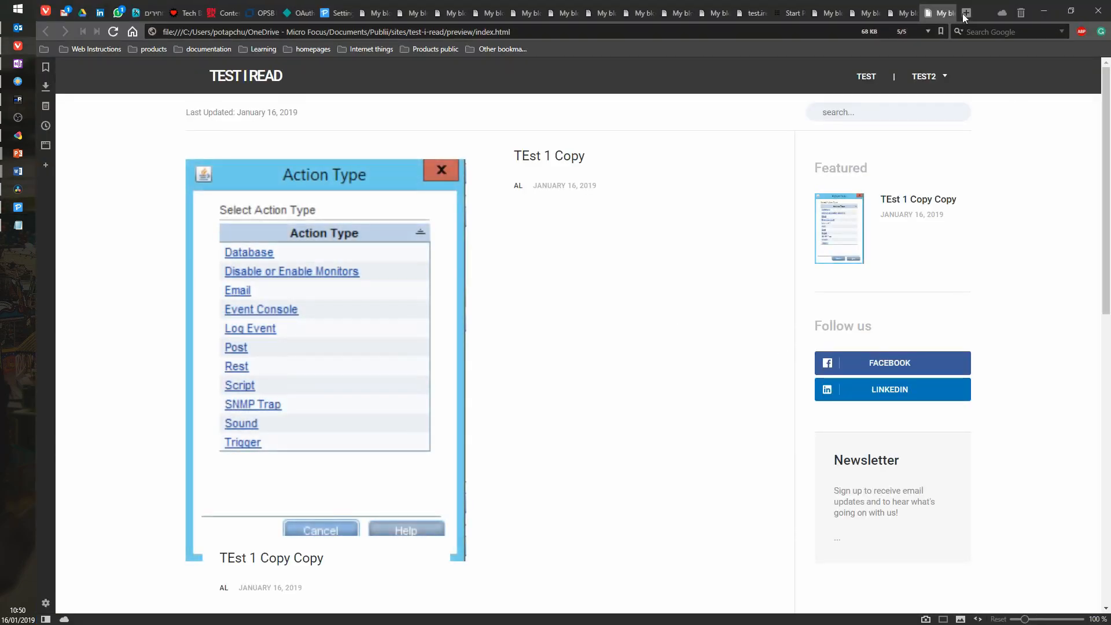
pyautogui.moveTo(950, 81)
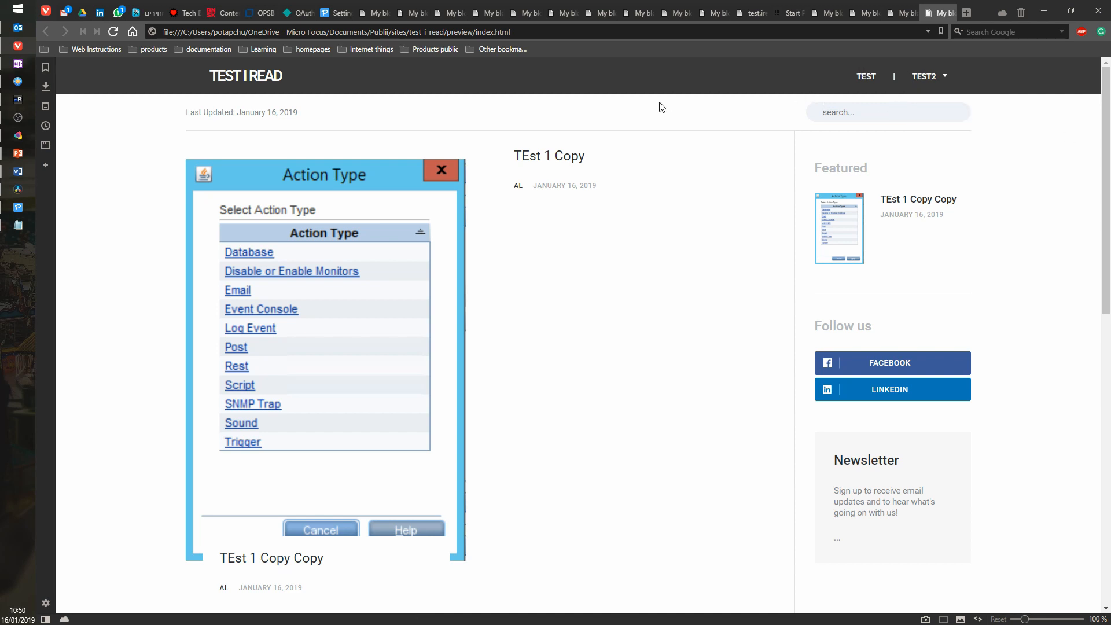
pyautogui.click(18, 207)
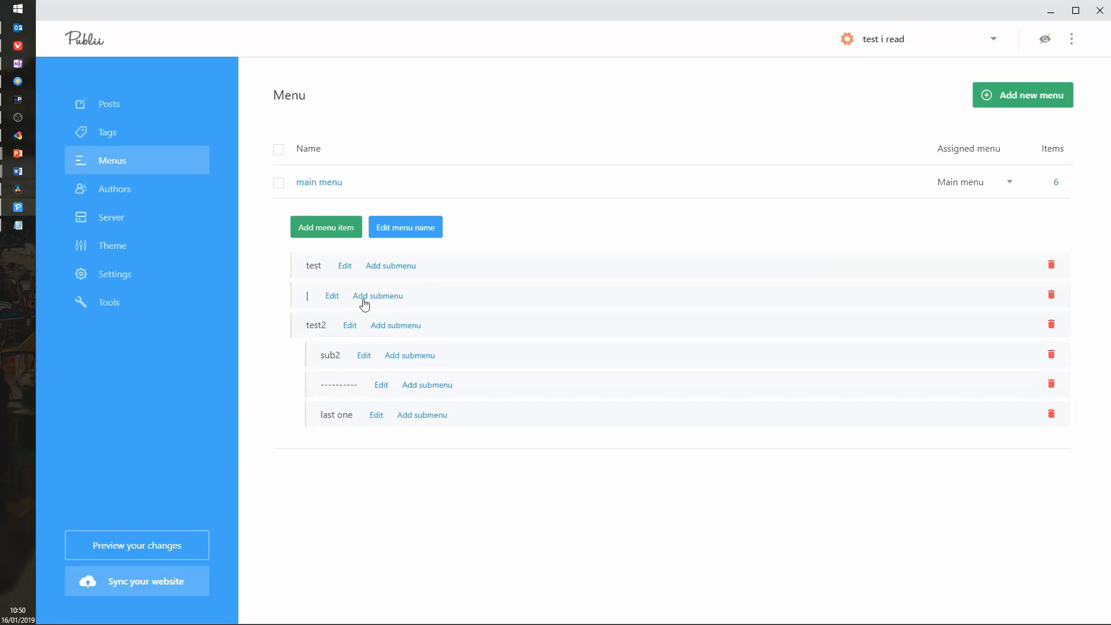
# Review the theme's custom settings, the server settings, the backup tool and the site settings
pyautogui.click(112, 249)
pyautogui.scroll(-5, 659, 413)
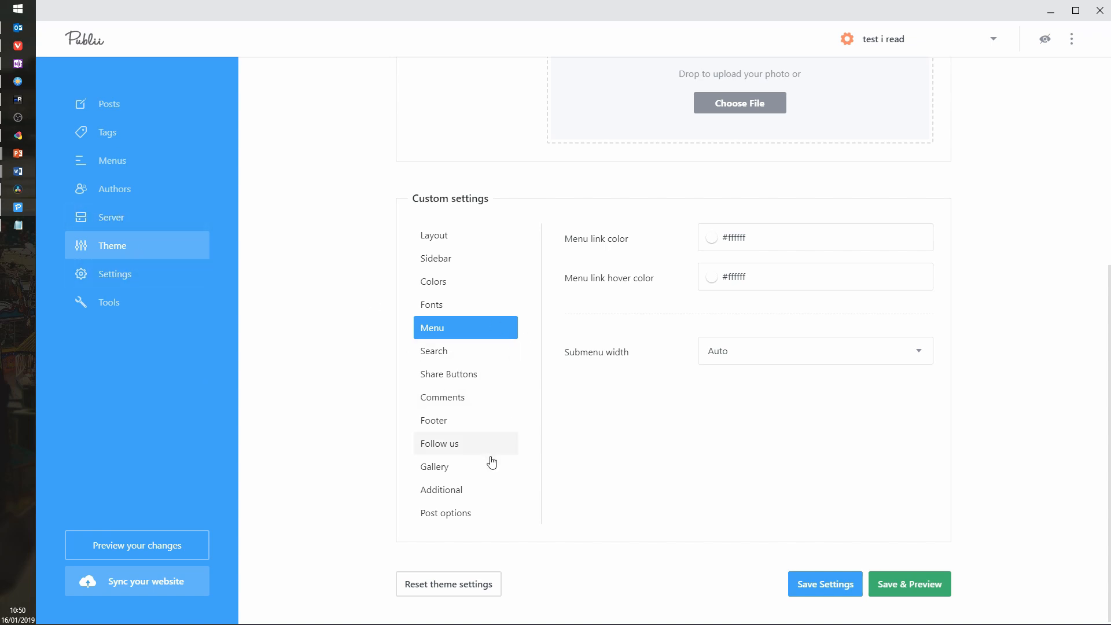
pyautogui.click(112, 218)
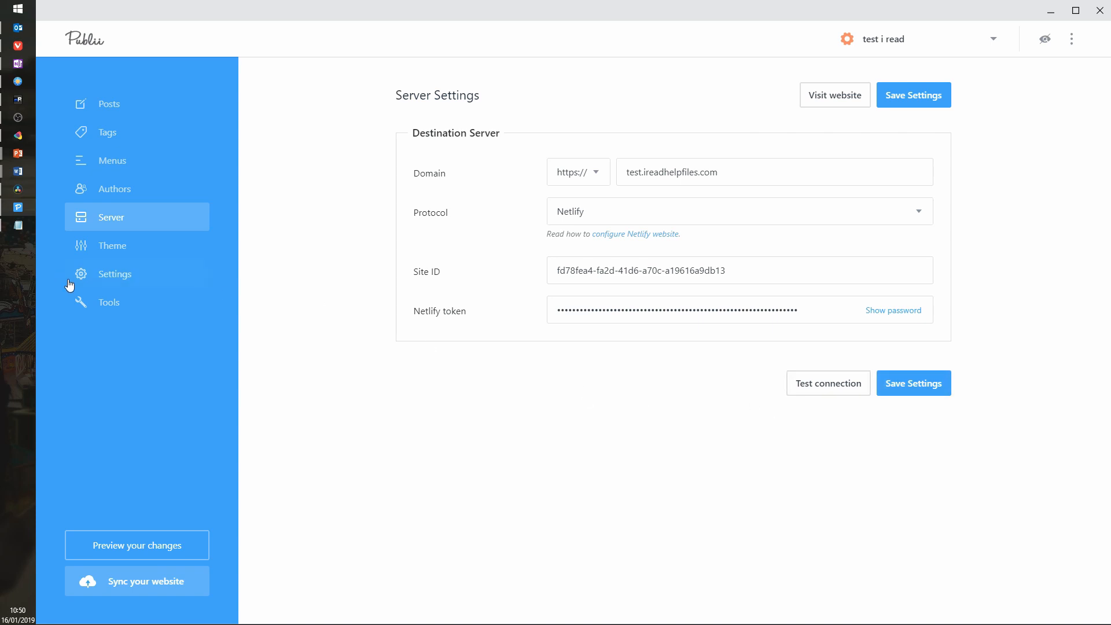
pyautogui.click(119, 303)
pyautogui.click(385, 173)
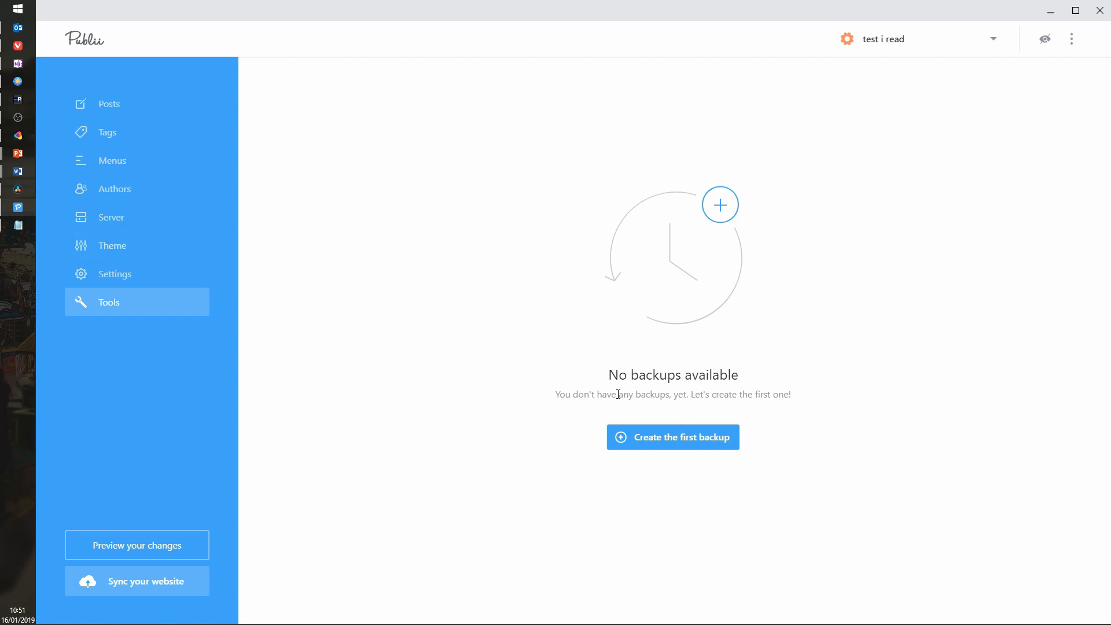
pyautogui.click(107, 276)
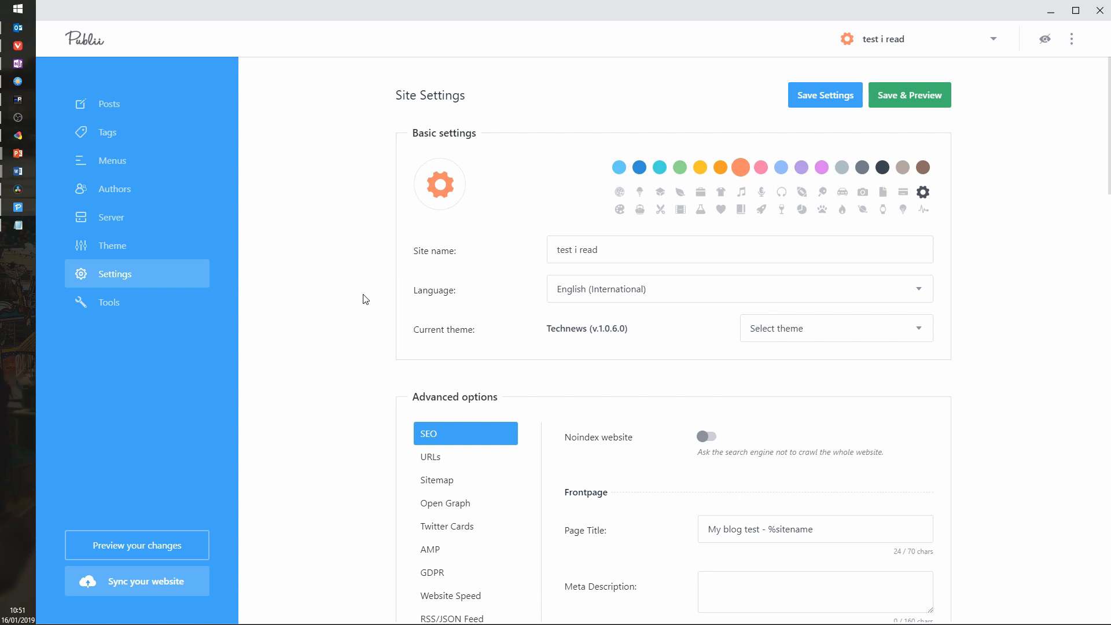
# Switch to the browser, browse the Tips and Tricks in the Publii docs, and skim the guide on multi-computer access via Dropbox
pyautogui.click(30, 50)
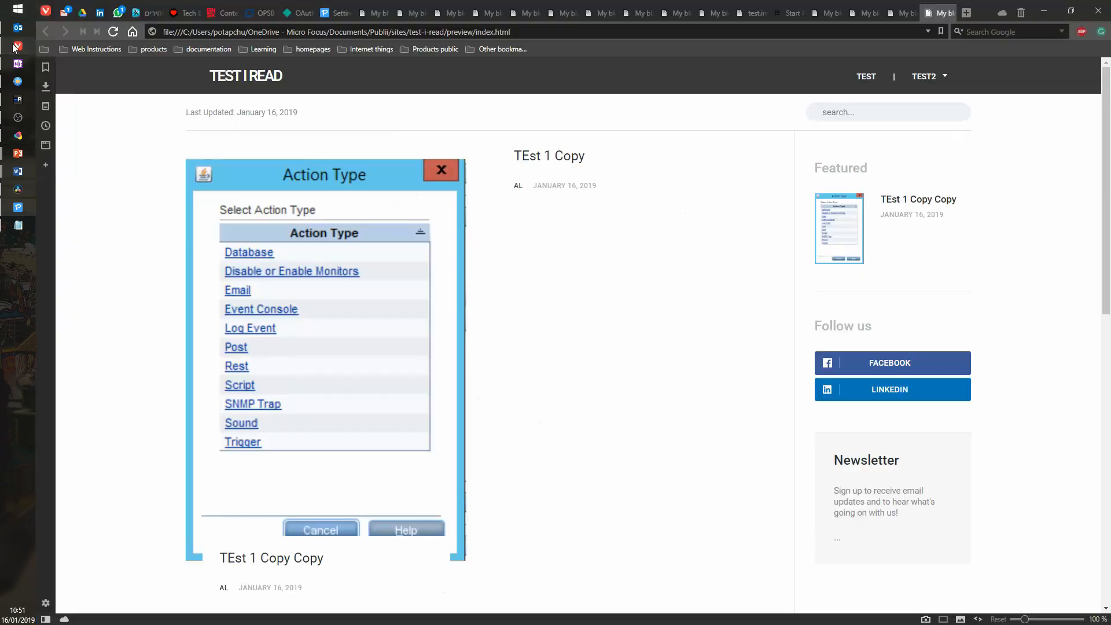
pyautogui.click(325, 13)
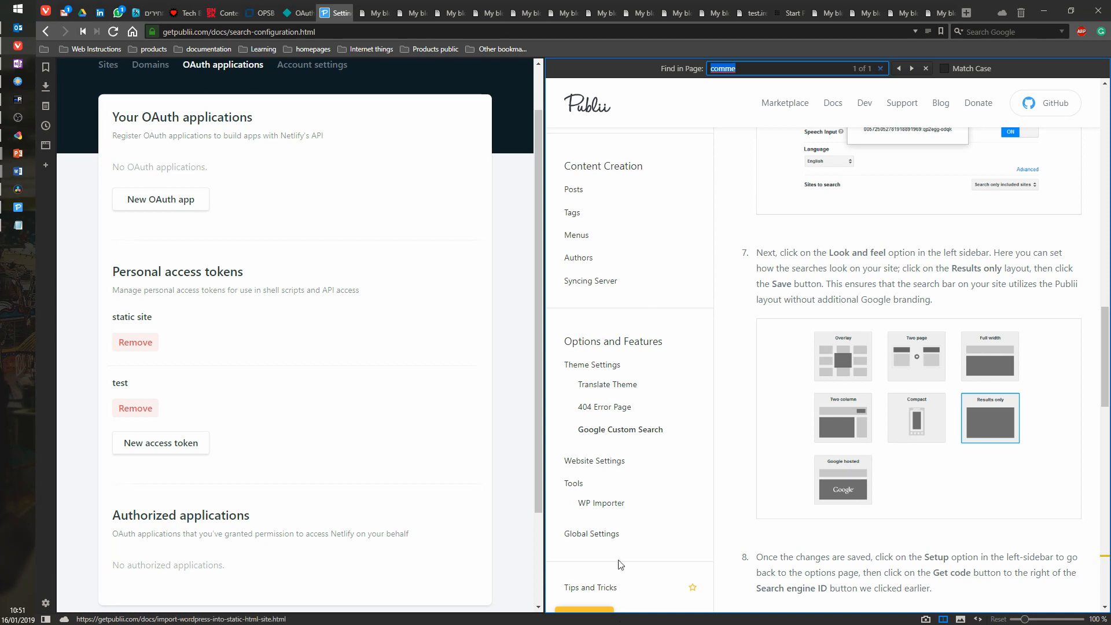
pyautogui.click(605, 587)
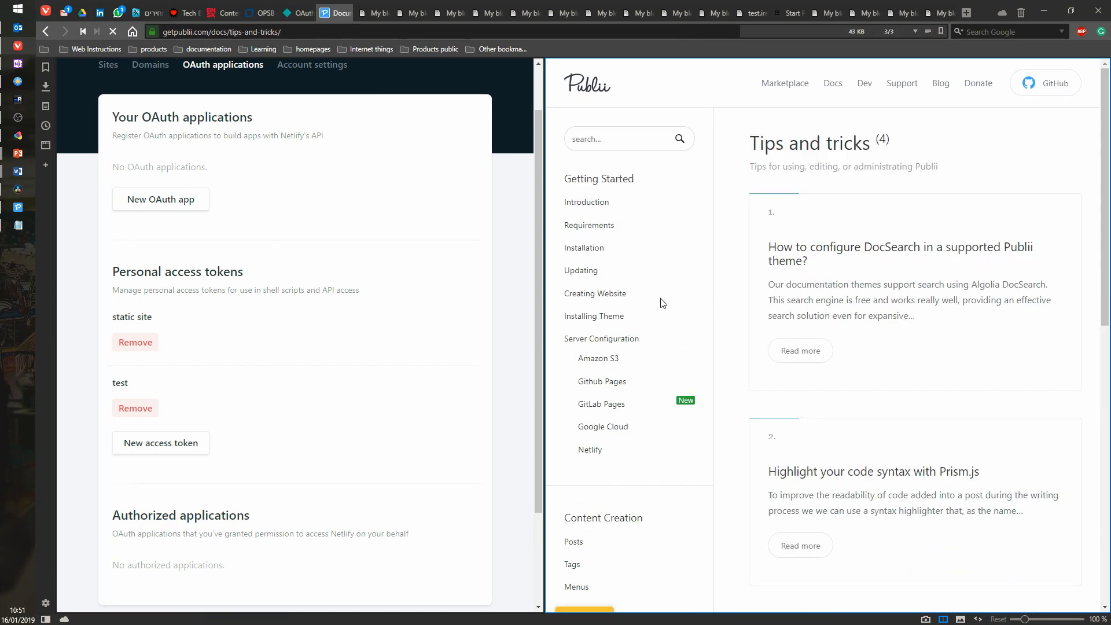
pyautogui.scroll(-2, 998, 300)
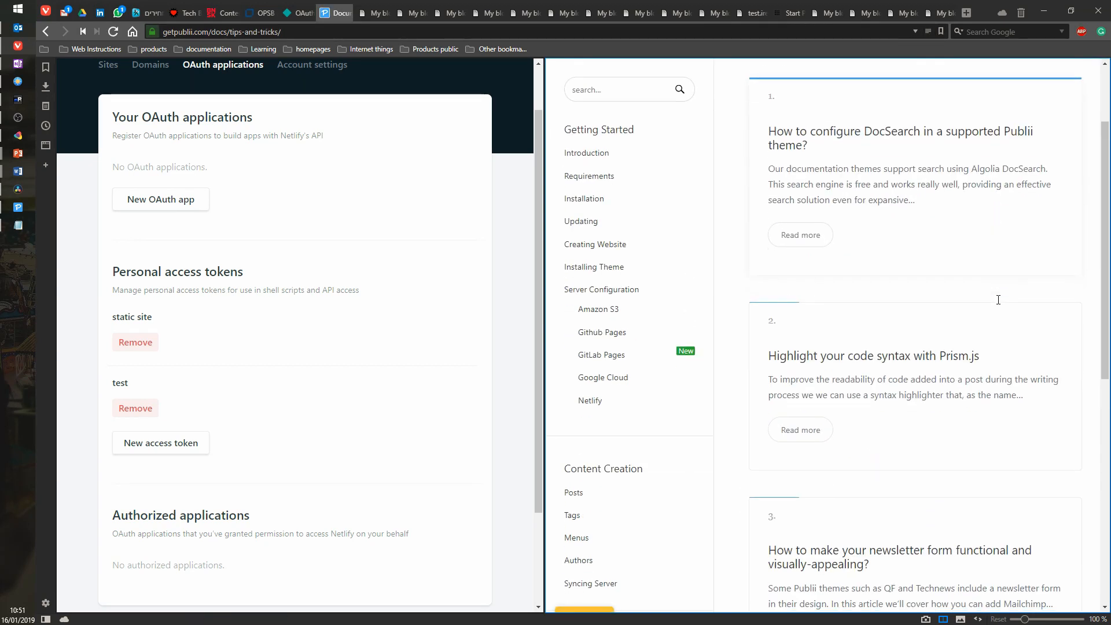
pyautogui.scroll(-3, 978, 272)
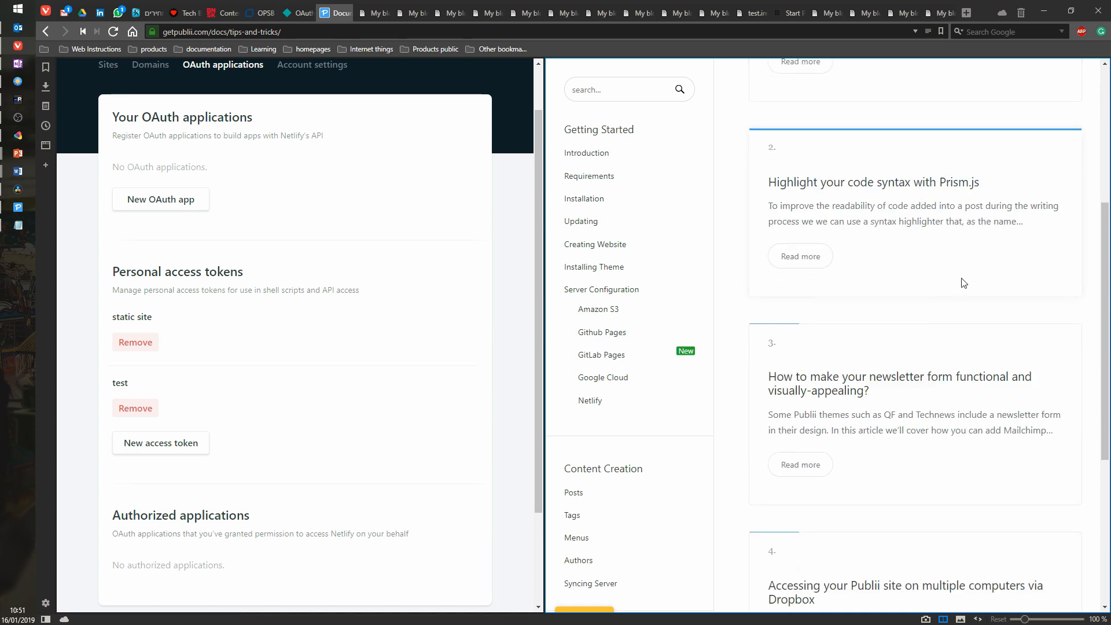
pyautogui.scroll(-1, 977, 307)
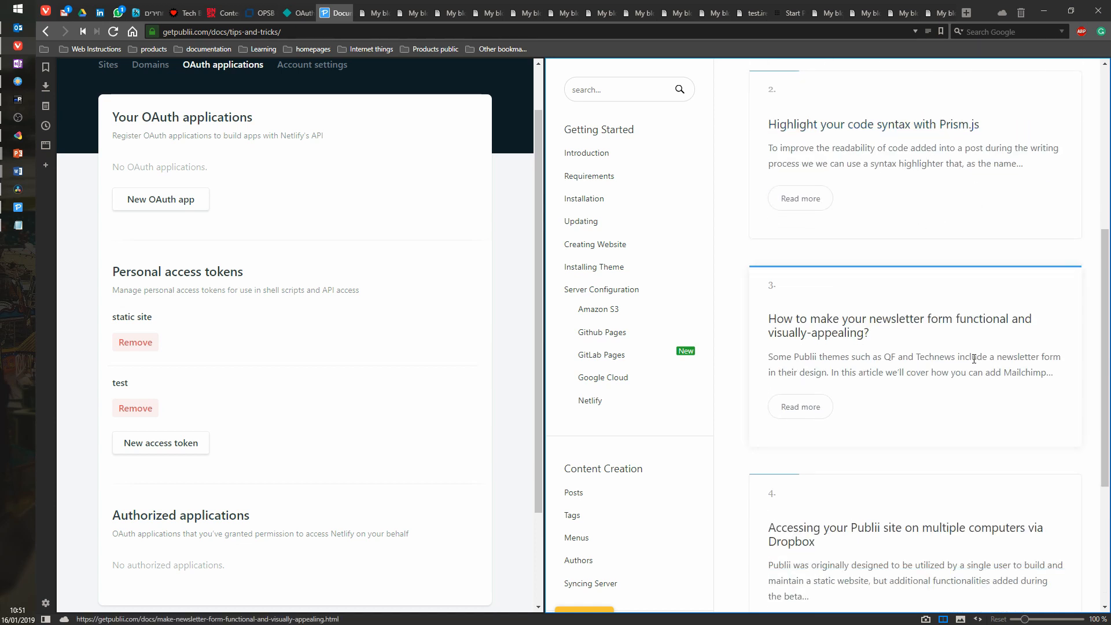
pyautogui.scroll(-4, 974, 353)
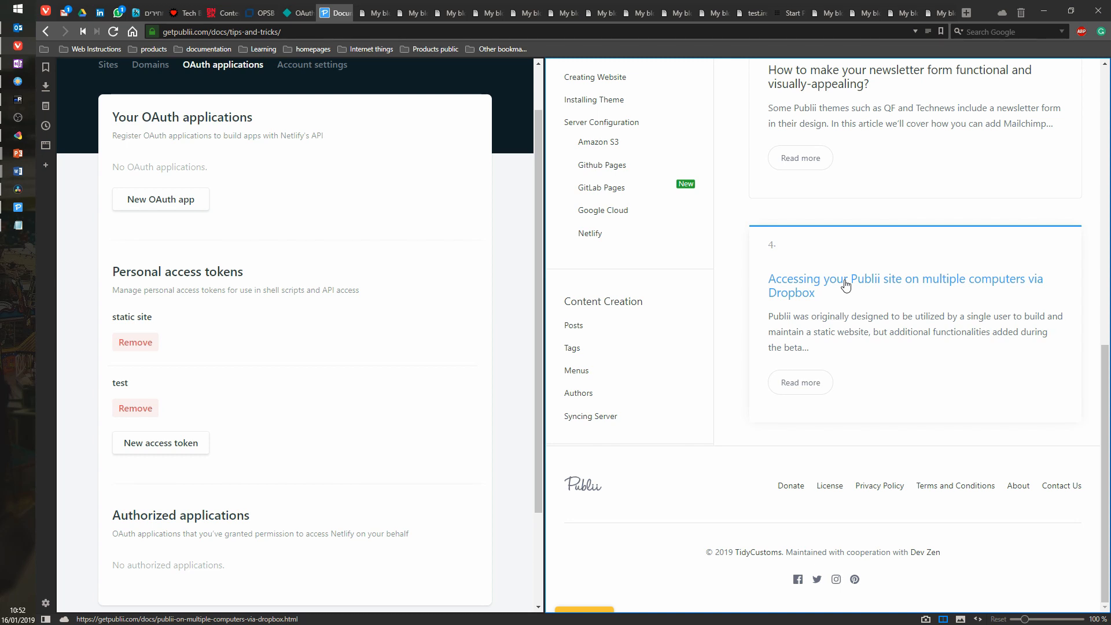
pyautogui.click(839, 286)
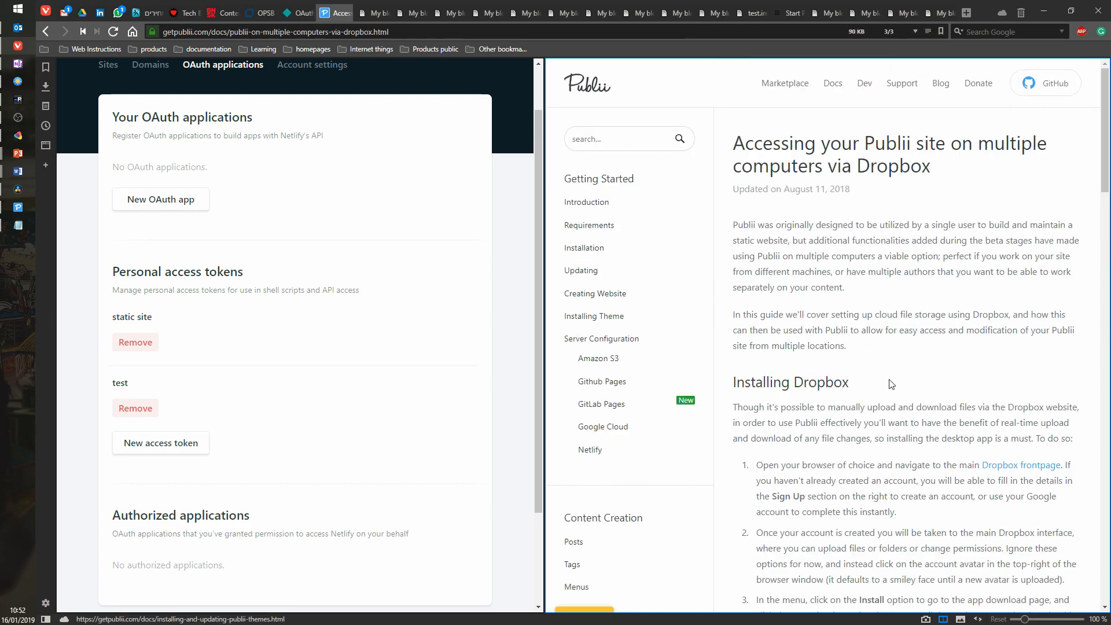
pyautogui.scroll(-15, 794, 320)
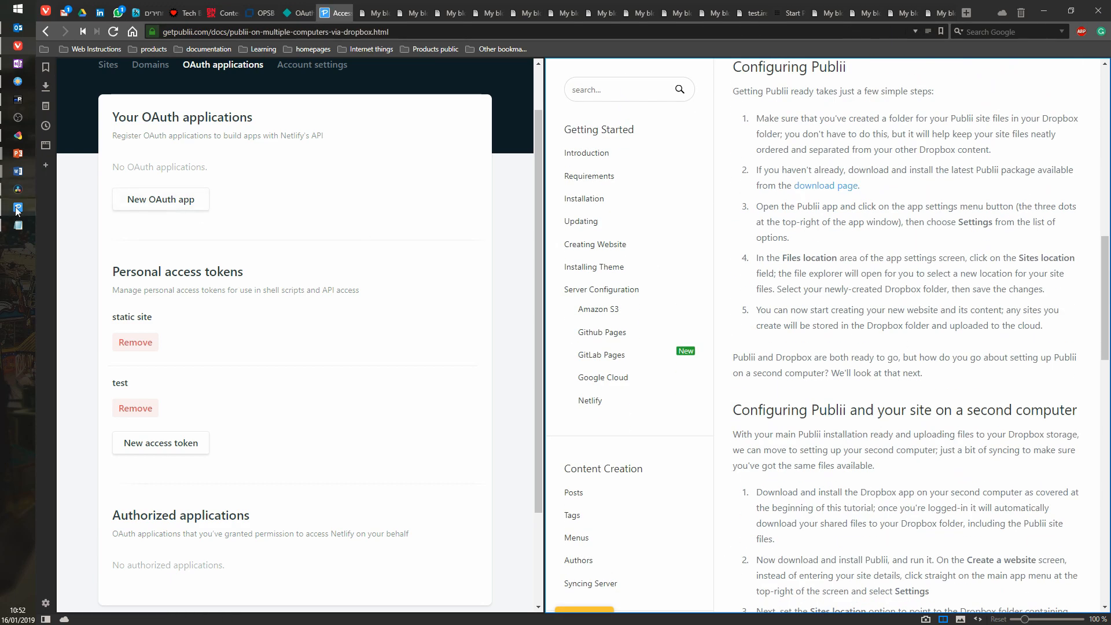
# Switch back to Publii and view the themes available for the site in the basic settings
pyautogui.click(18, 206)
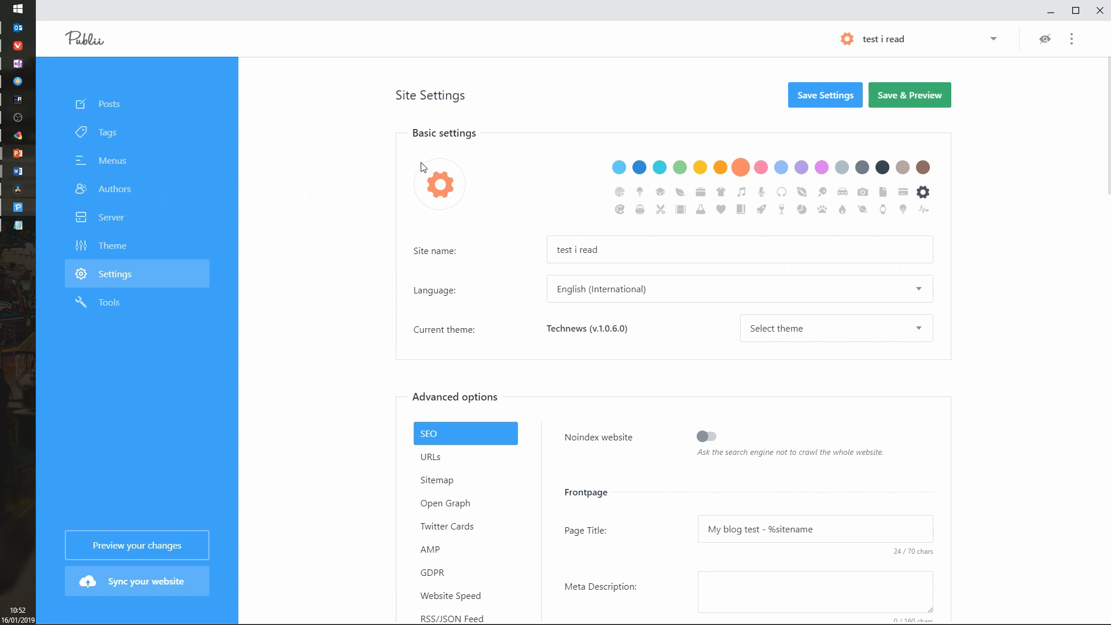
pyautogui.click(847, 332)
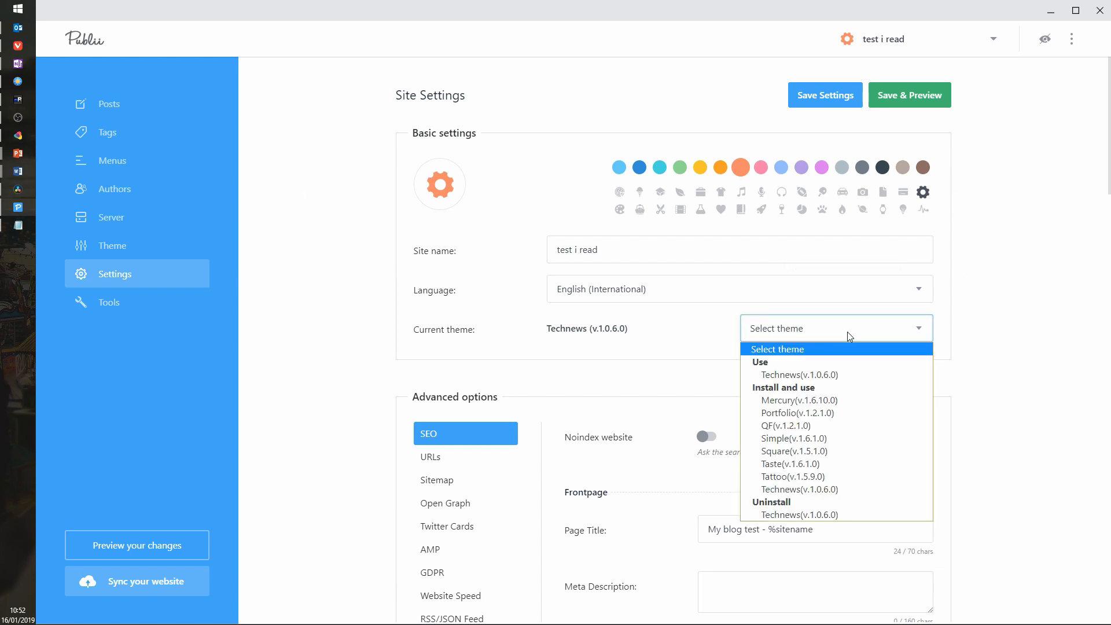
pyautogui.click(1021, 353)
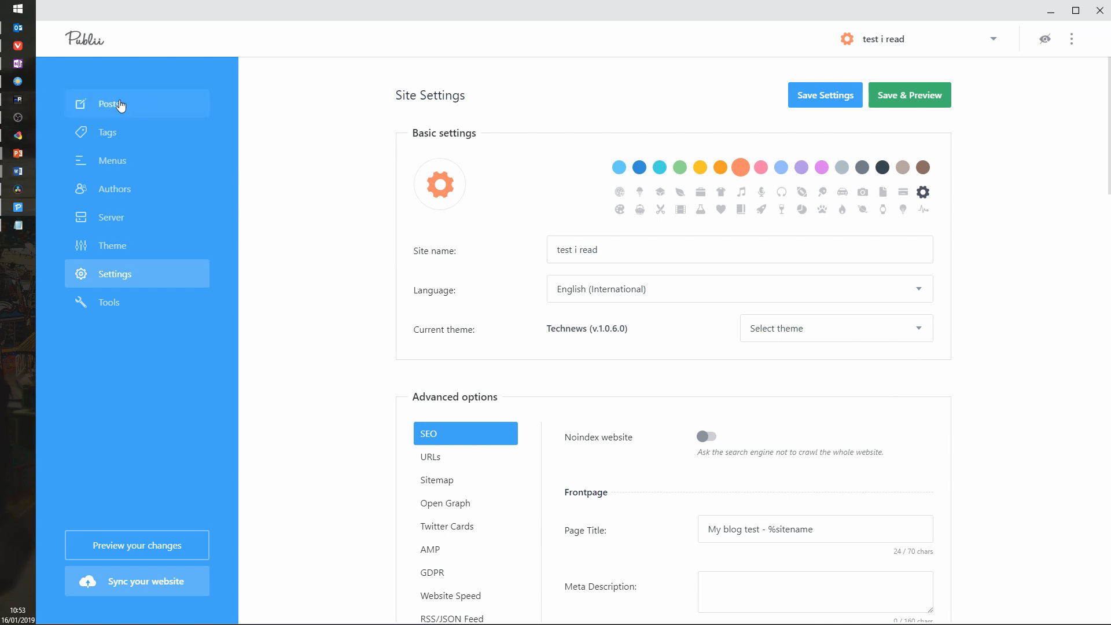
# Check the site's tag list and open the post "test 2" for editing with its SEO settings shown
pyautogui.click(116, 140)
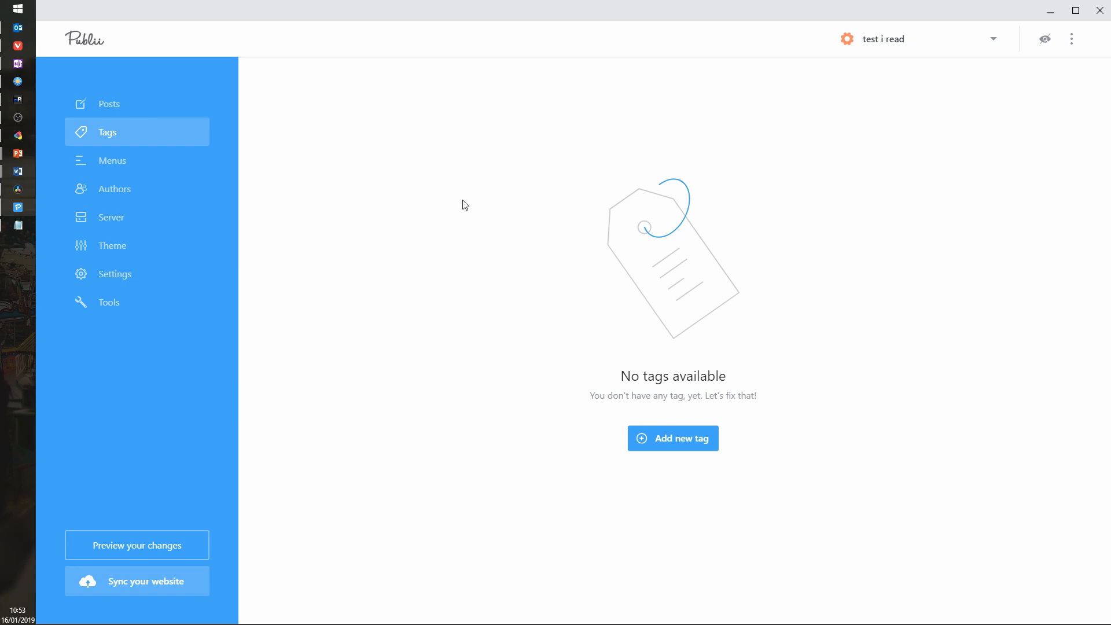
pyautogui.click(103, 107)
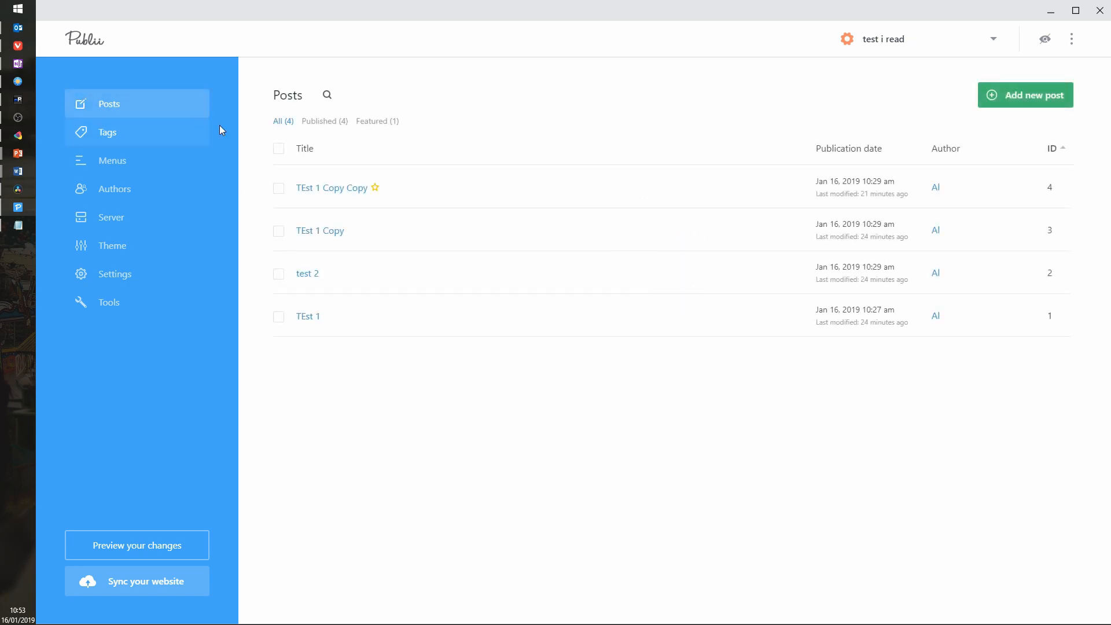
pyautogui.click(307, 274)
pyautogui.click(961, 407)
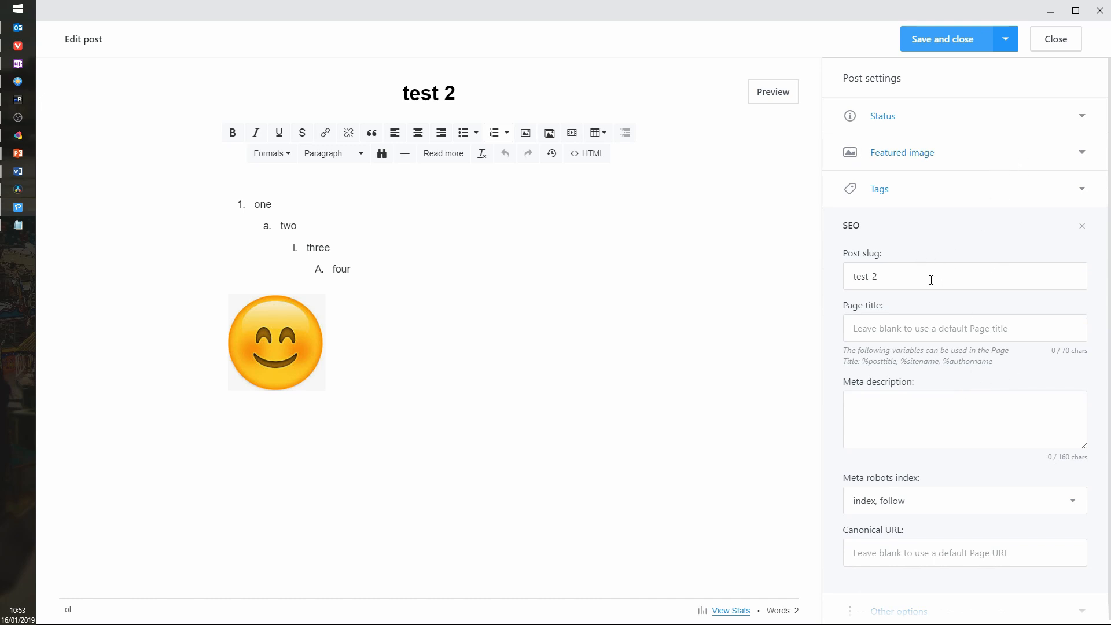
pyautogui.click(931, 280)
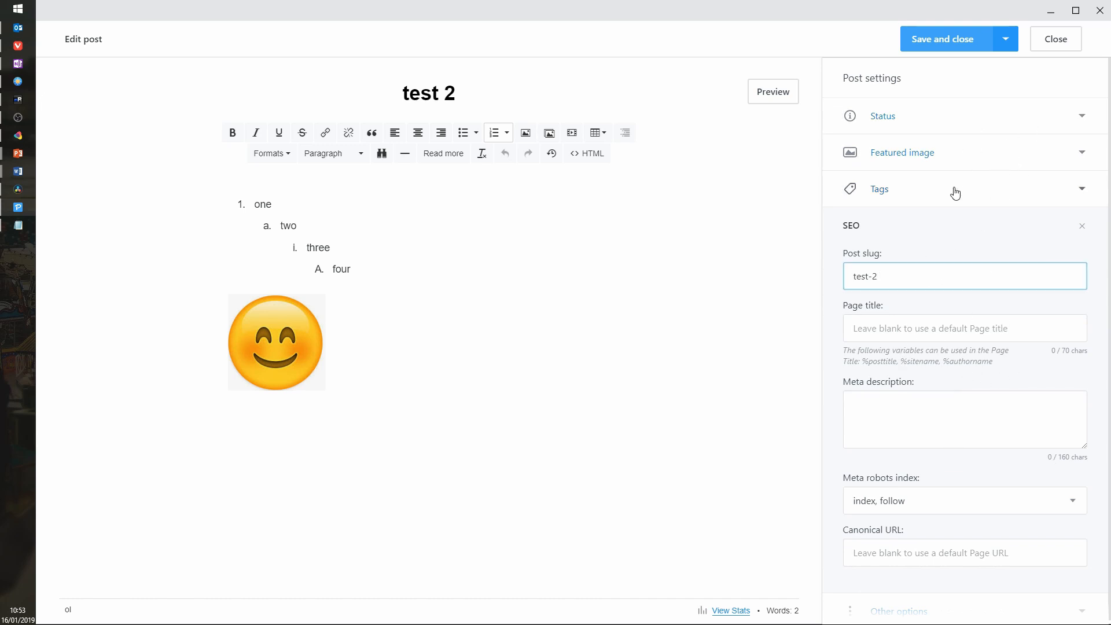
# Enter "asd" as a new tag in the tag settings of the post "test 2"
pyautogui.click(996, 214)
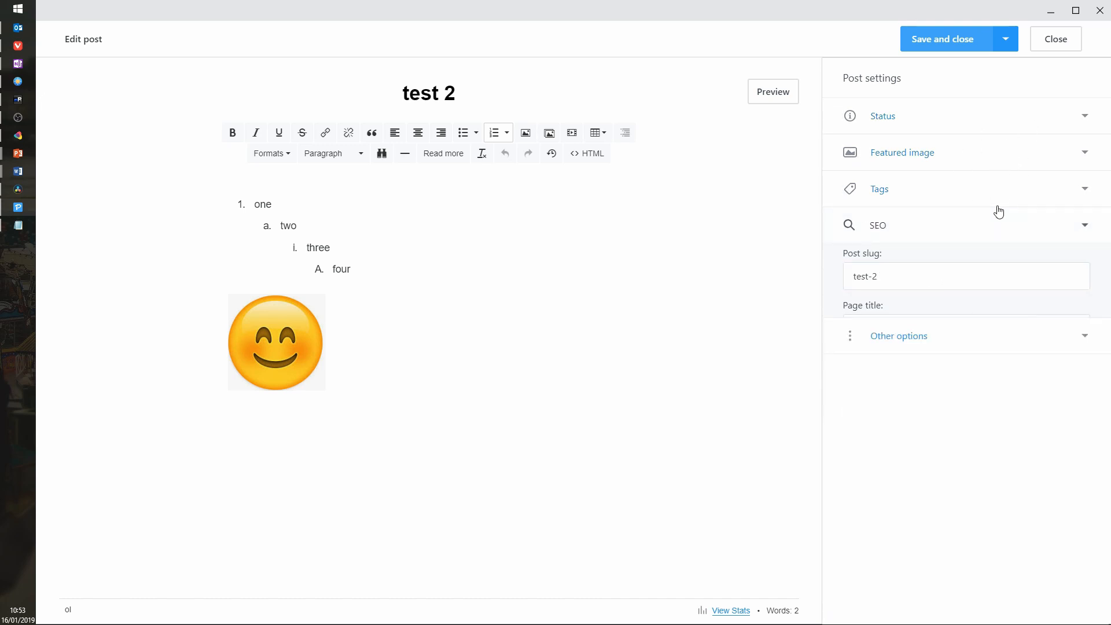
pyautogui.click(972, 225)
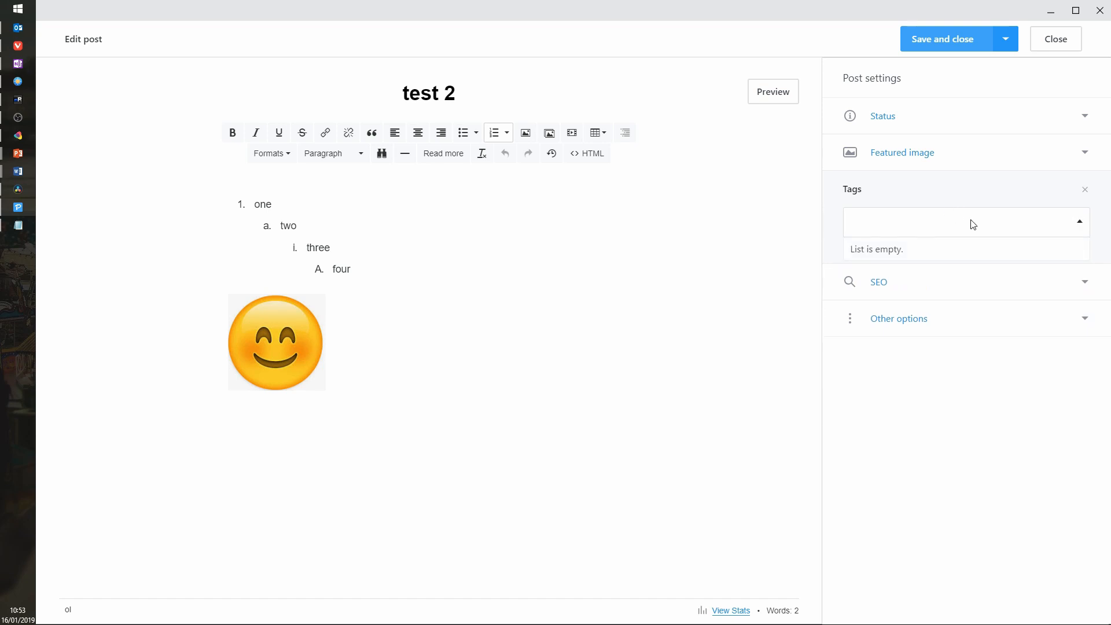
pyautogui.write('asd')
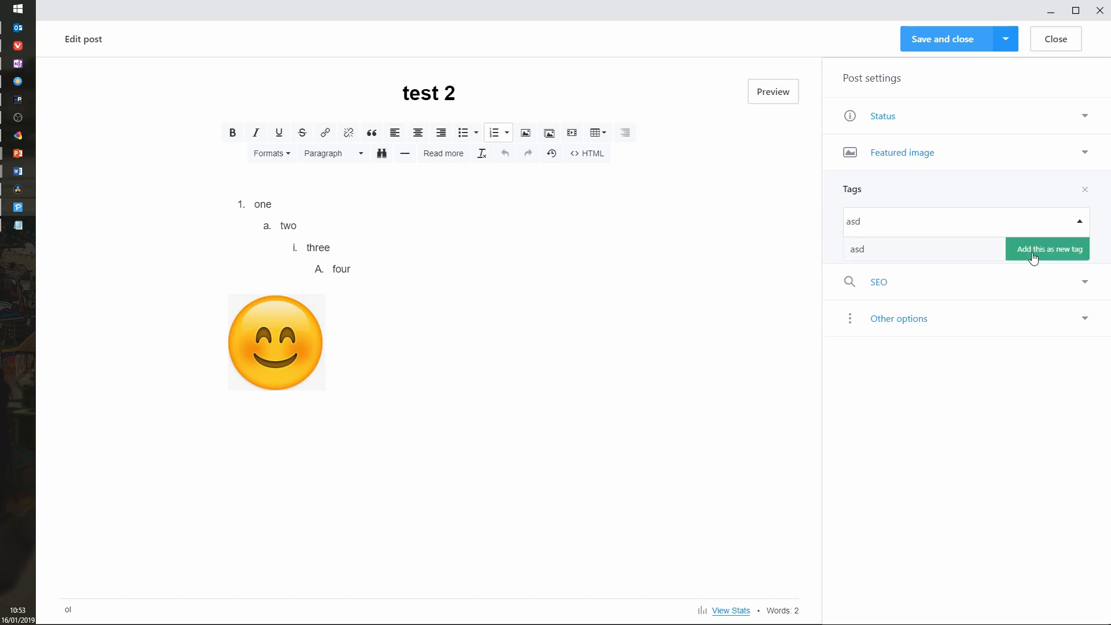